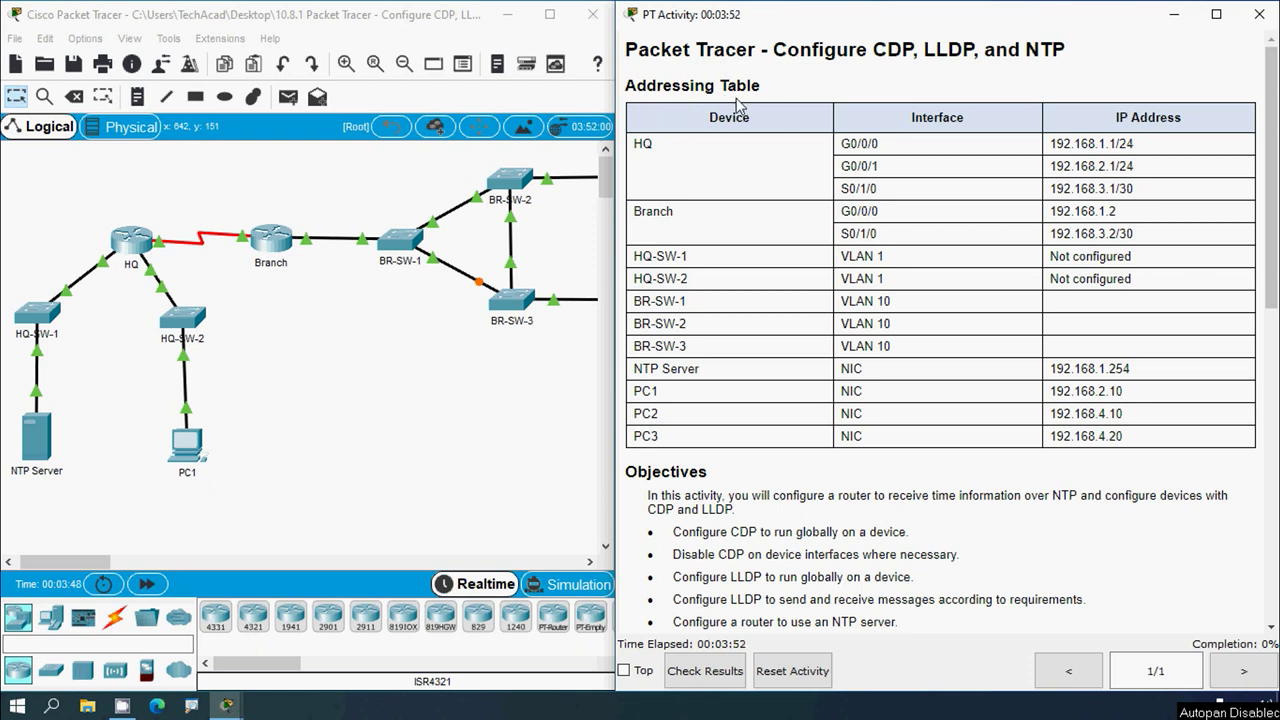
- Scroll the activity instructions to show the device login table and the Configure LLDP steps
{"action": "scroll", "coordinate": [716, 423], "scroll_direction": "down", "scroll_amount": 3}
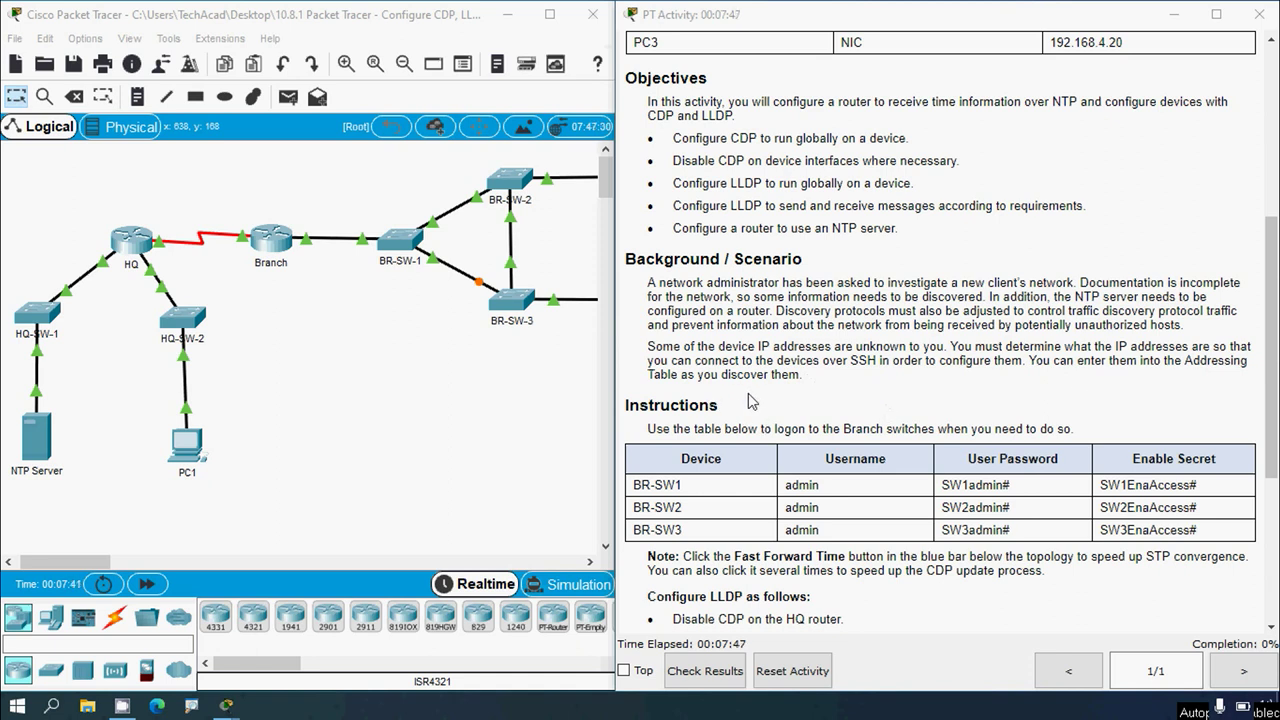
{"action": "scroll", "coordinate": [922, 483], "scroll_direction": "up", "scroll_amount": 2}
{"action": "scroll", "coordinate": [922, 483], "scroll_direction": "up", "scroll_amount": 5}
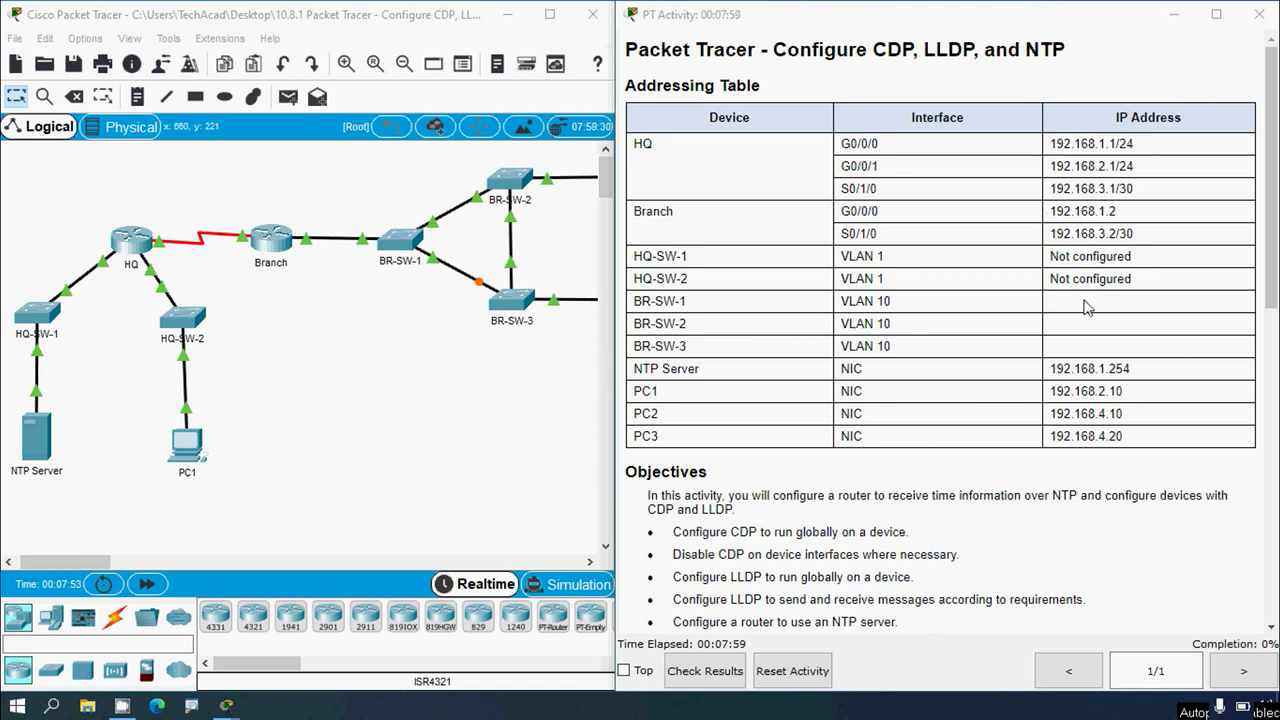
{"action": "scroll", "coordinate": [1040, 420], "scroll_direction": "down", "scroll_amount": 10}
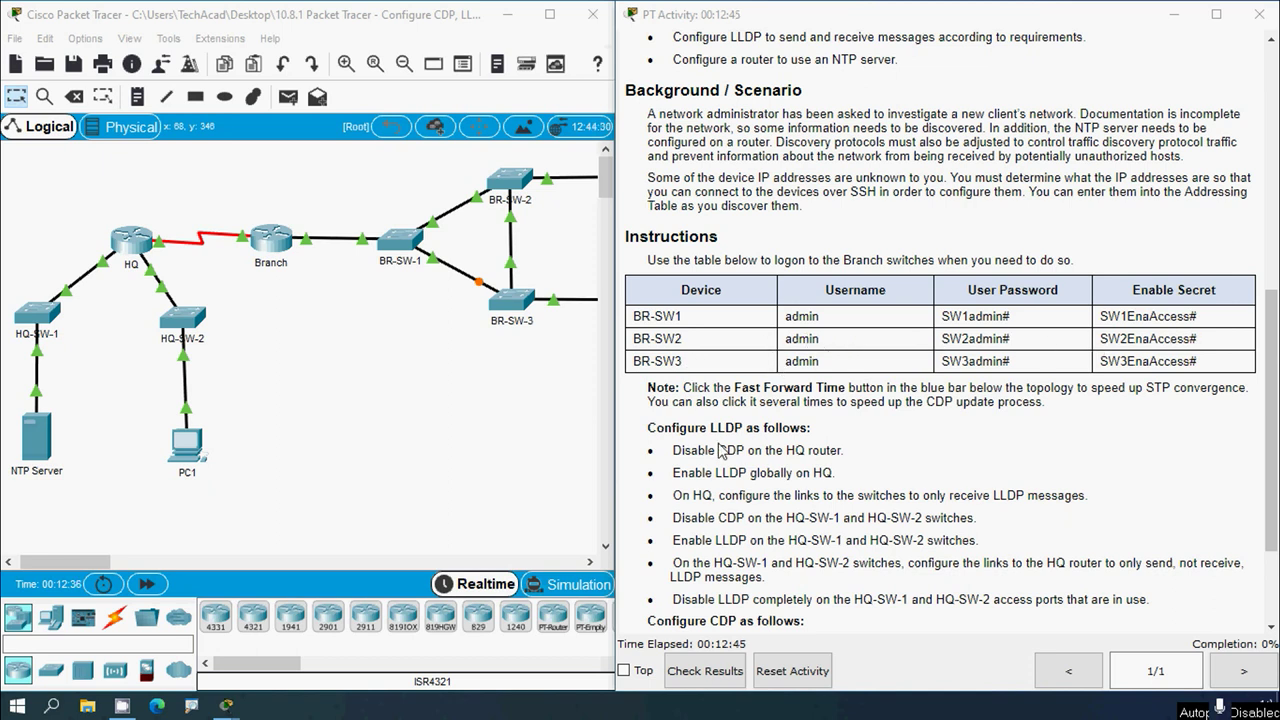
{"action": "scroll", "coordinate": [718, 440], "scroll_direction": "down", "scroll_amount": 1}
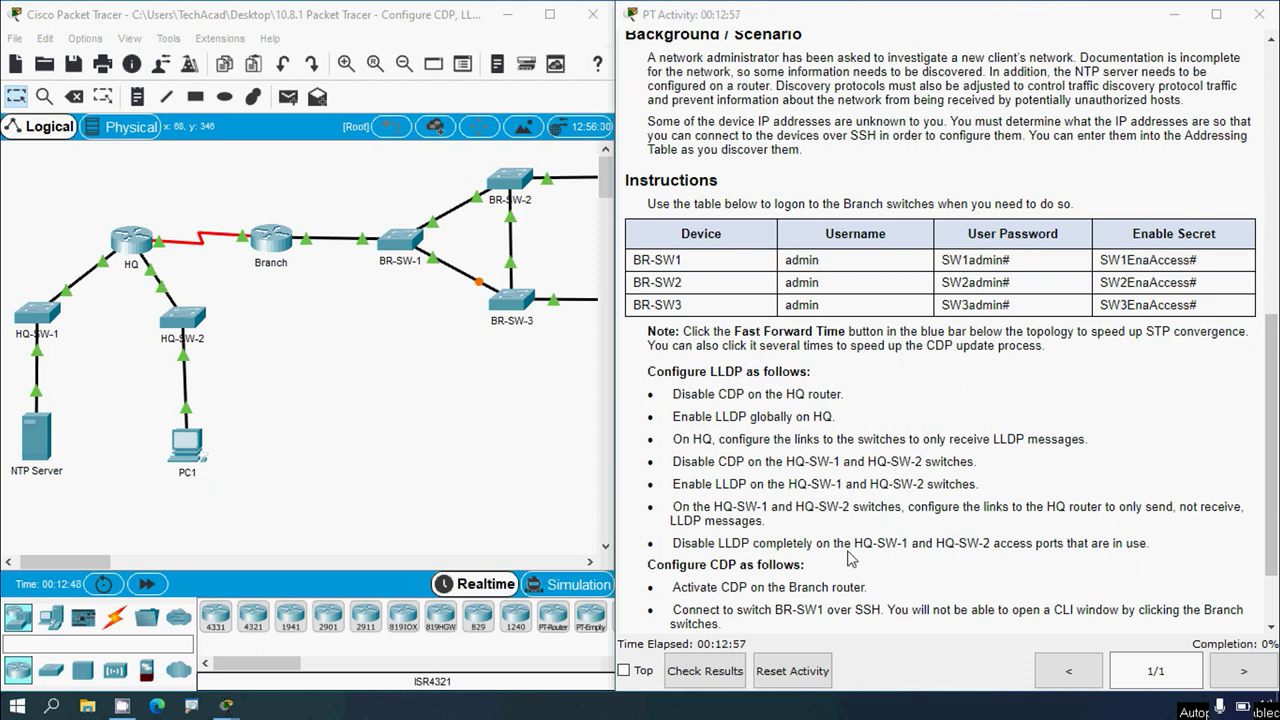
- Focus the topology window and fast-forward the simulation time so links converge sooner
{"action": "left_click", "coordinate": [310, 461]}
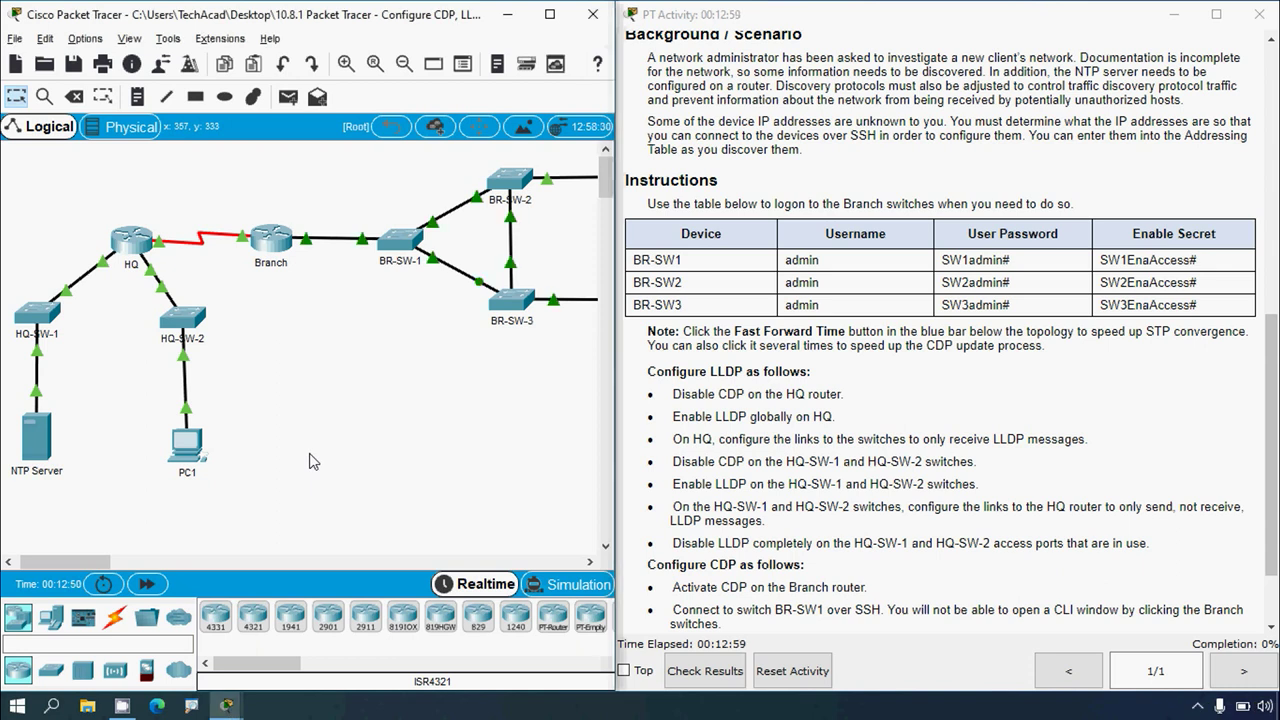
{"action": "left_click", "coordinate": [147, 586]}
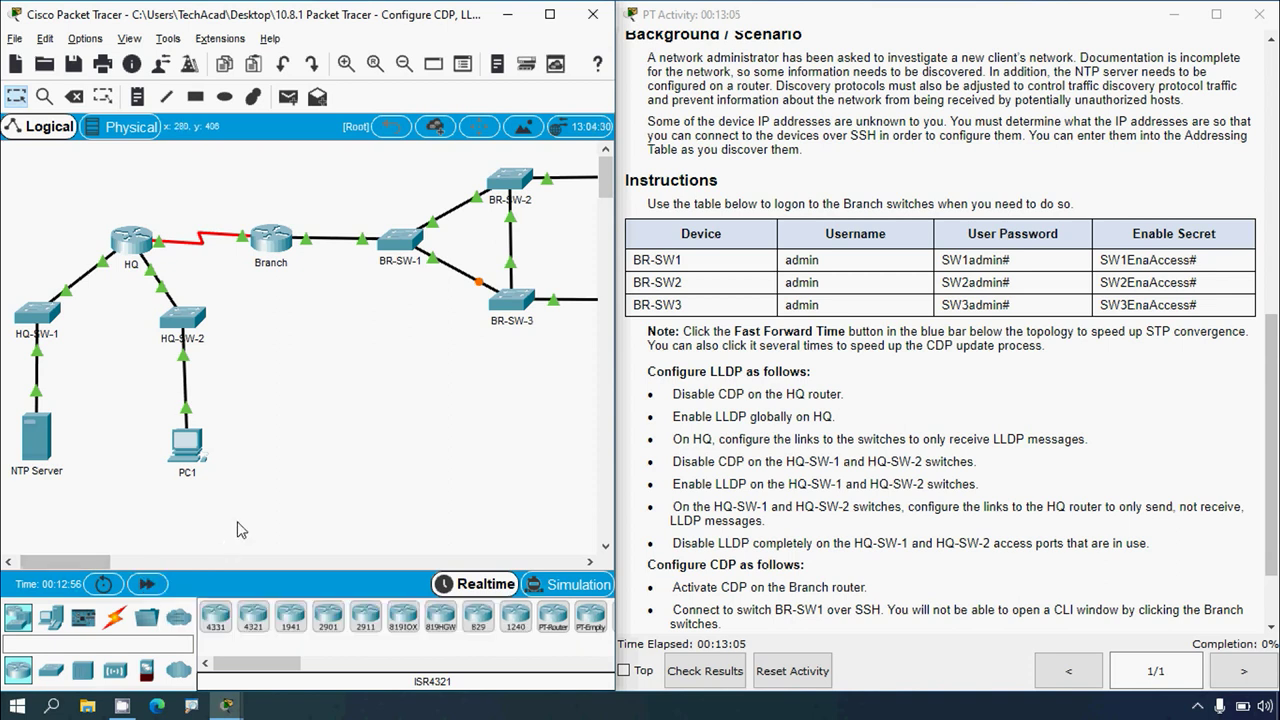
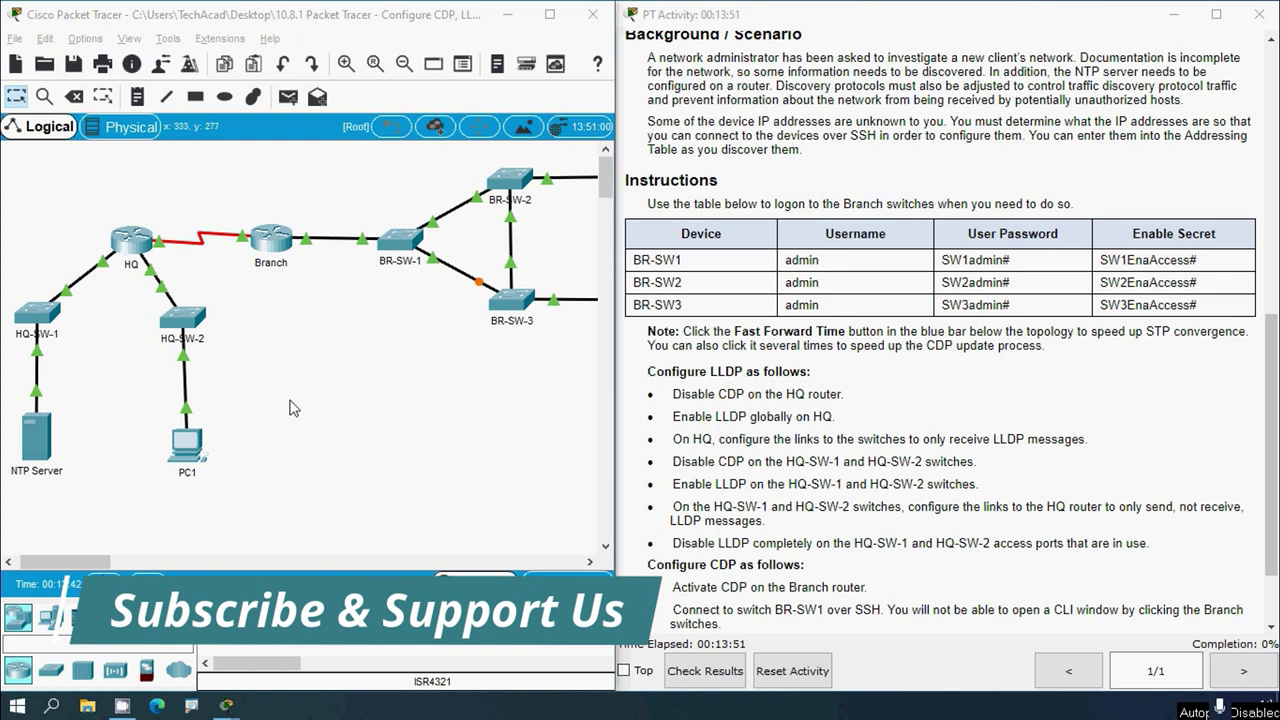
- Disable CDP globally on the HQ router with no cdp run from global configuration mode
{"action": "left_click", "coordinate": [132, 238]}
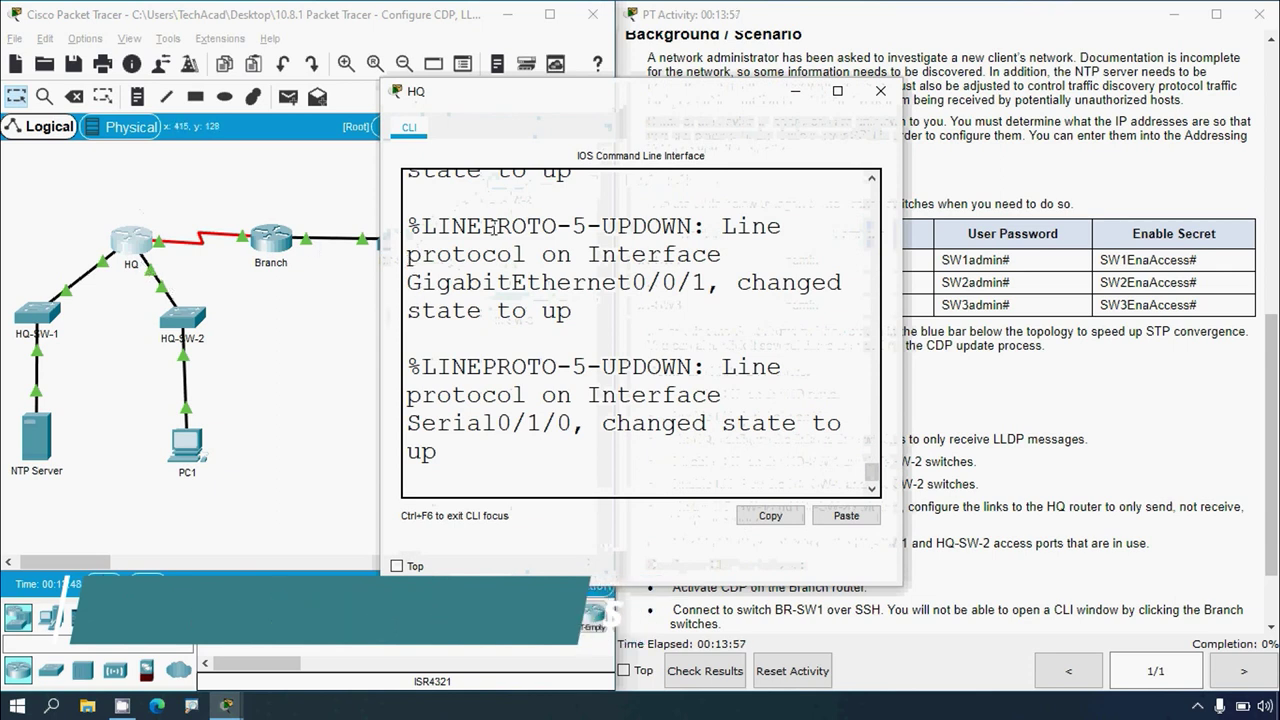
{"action": "left_click", "coordinate": [837, 91]}
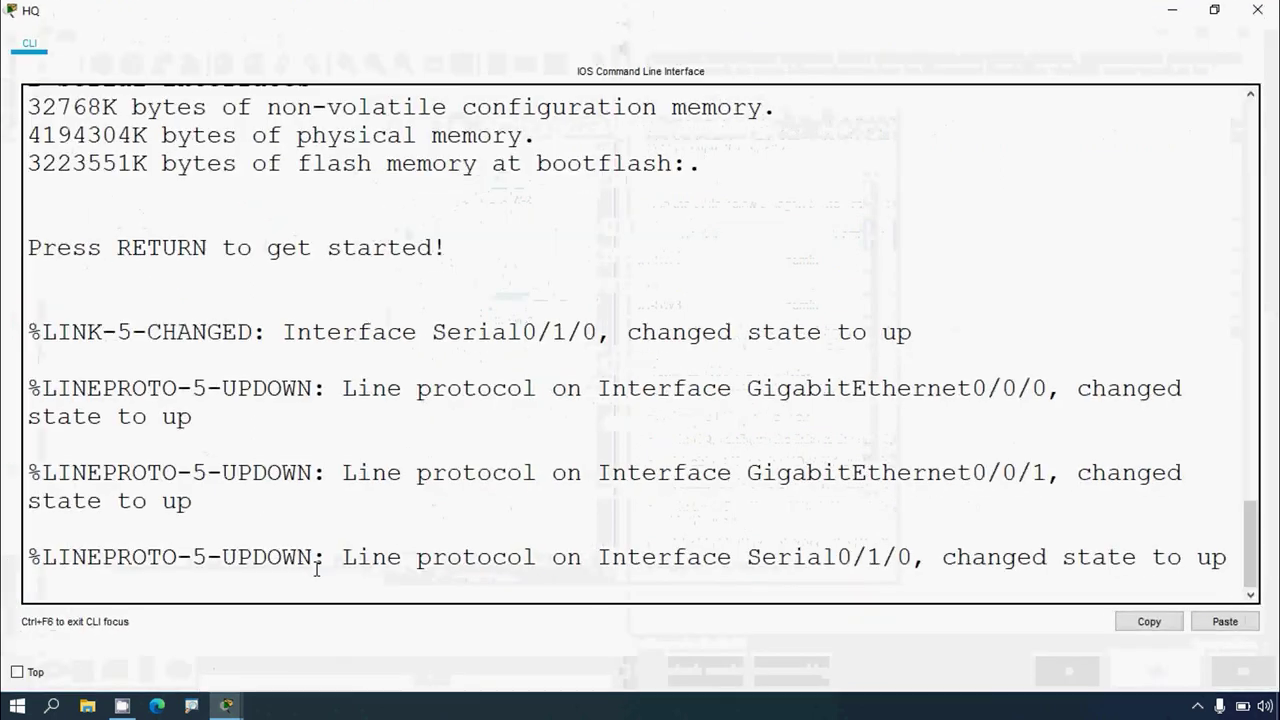
{"action": "key", "text": "Return"}
{"action": "type", "text": "enable"}
{"action": "key", "text": "Return"}
{"action": "type", "text": "configure t"}
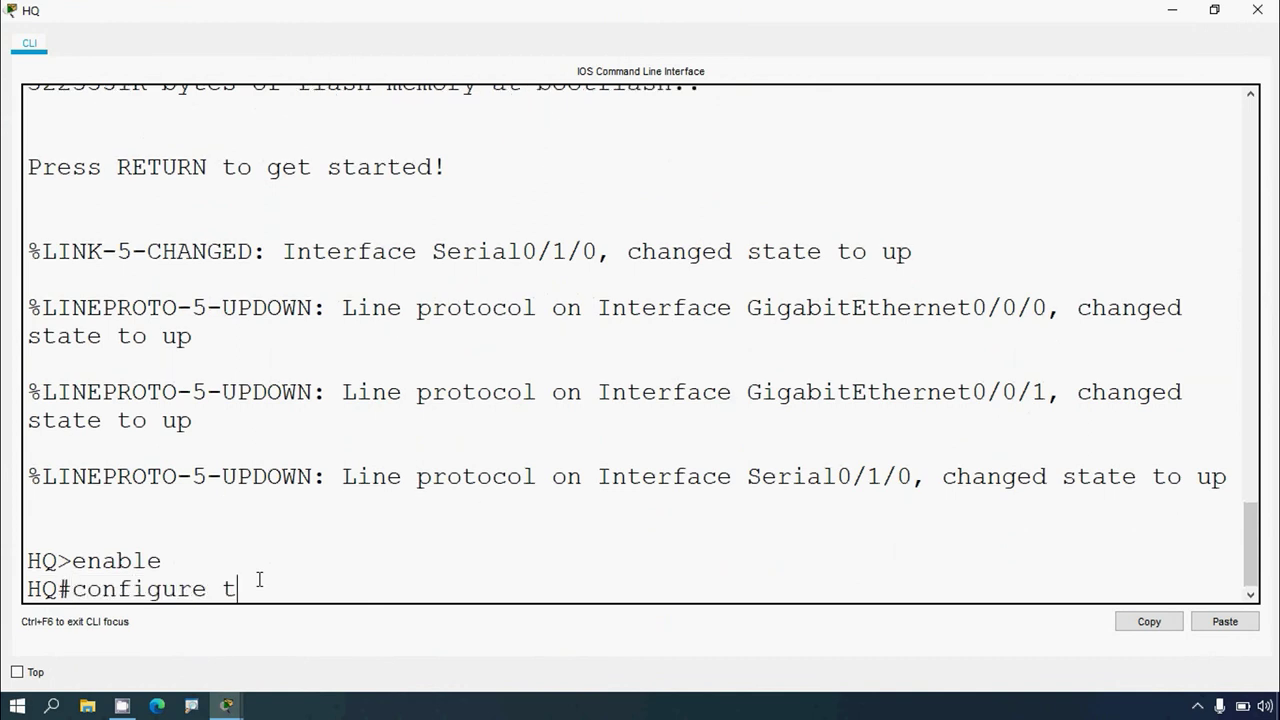
{"action": "type", "text": "erminal"}
{"action": "key", "text": "Return"}
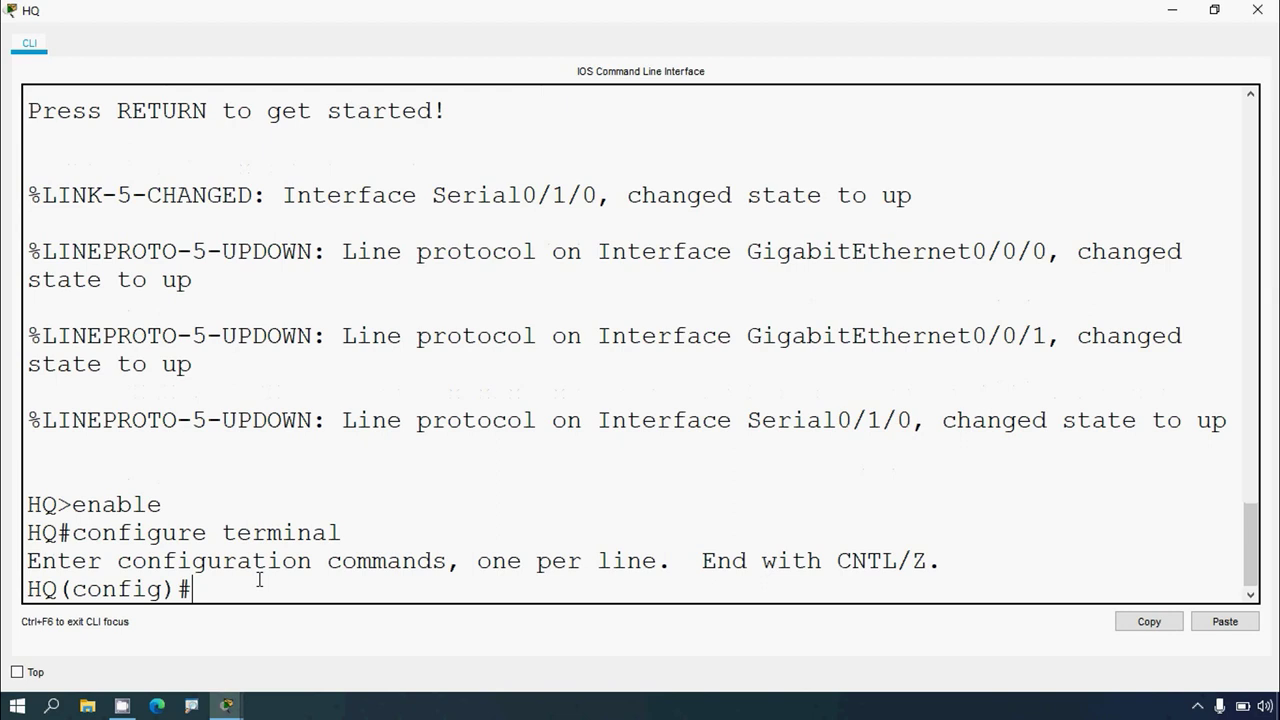
{"action": "type", "text": "no cdp run"}
{"action": "key", "text": "Return"}
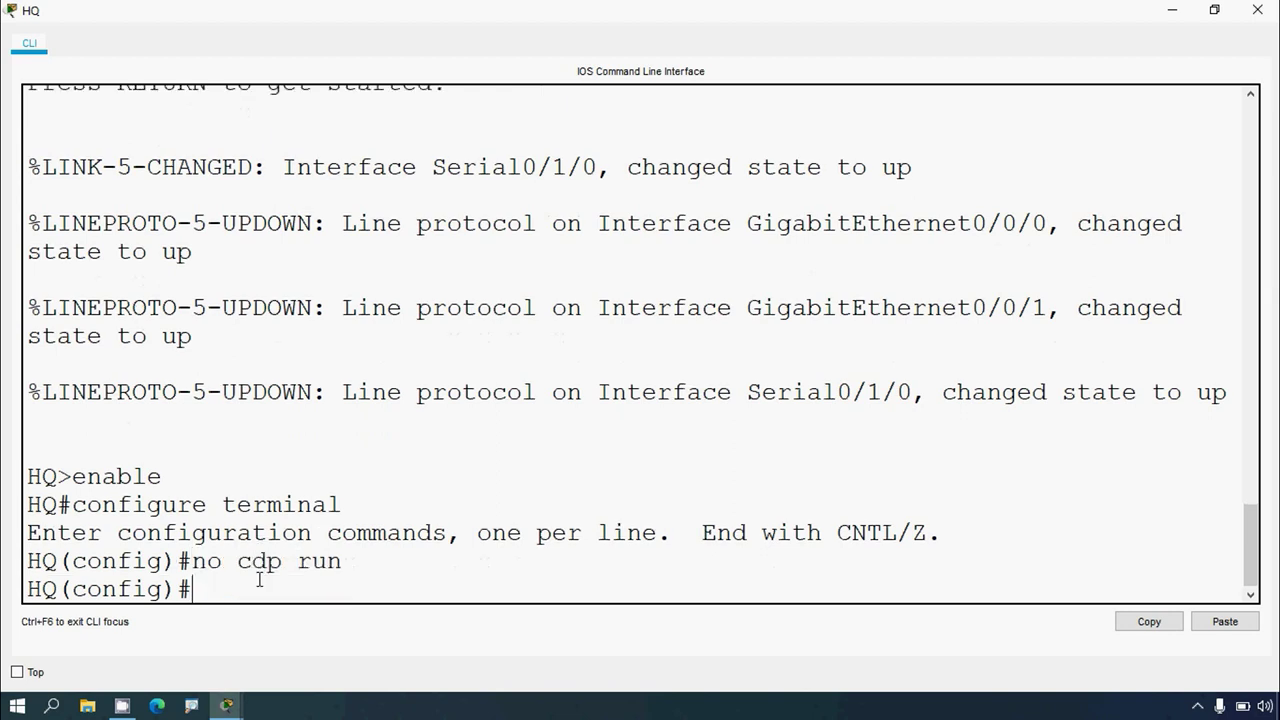
{"action": "left_click", "coordinate": [1258, 10]}
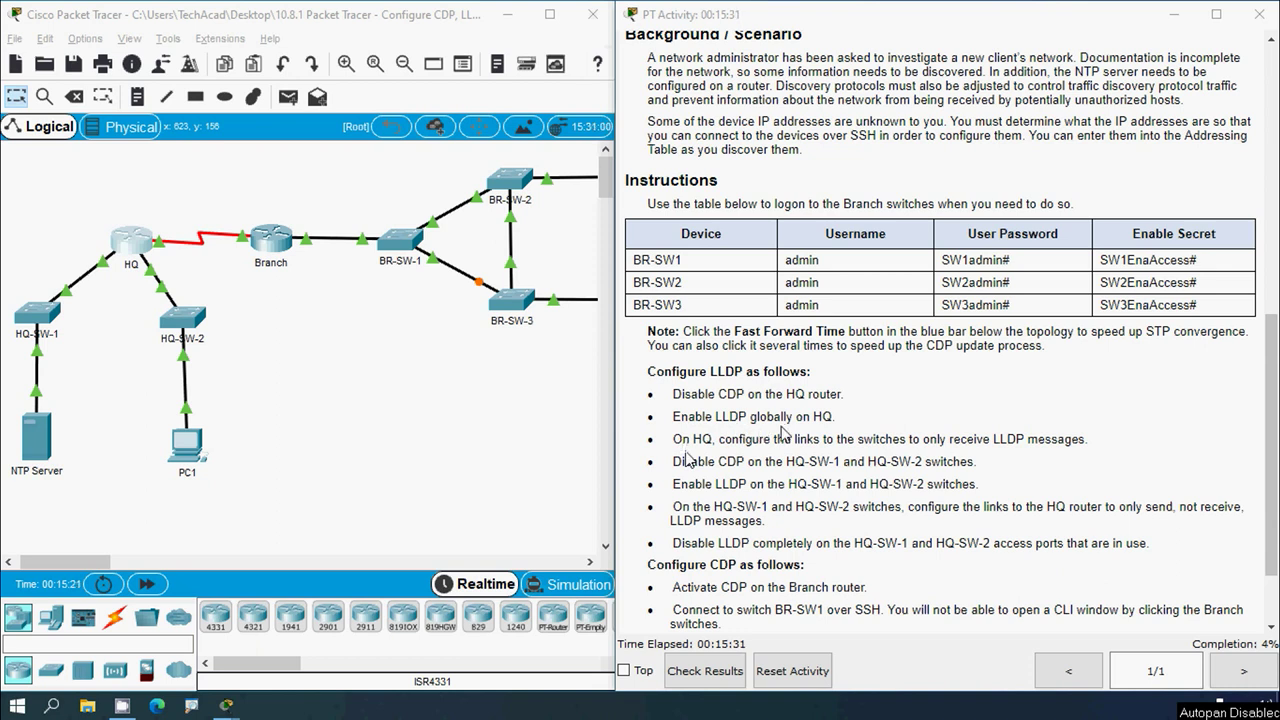
- Enable LLDP globally on HQ with lldp run and close its console
{"action": "left_click", "coordinate": [134, 250]}
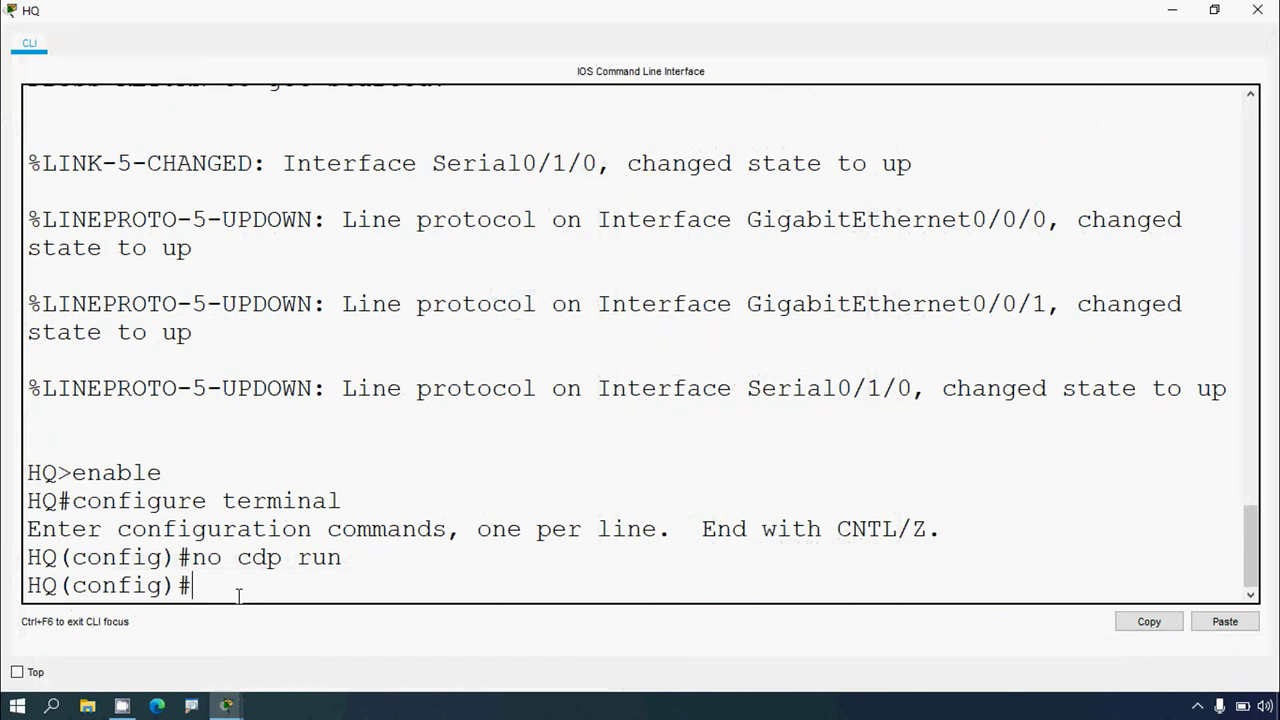
{"action": "type", "text": "dp run"}
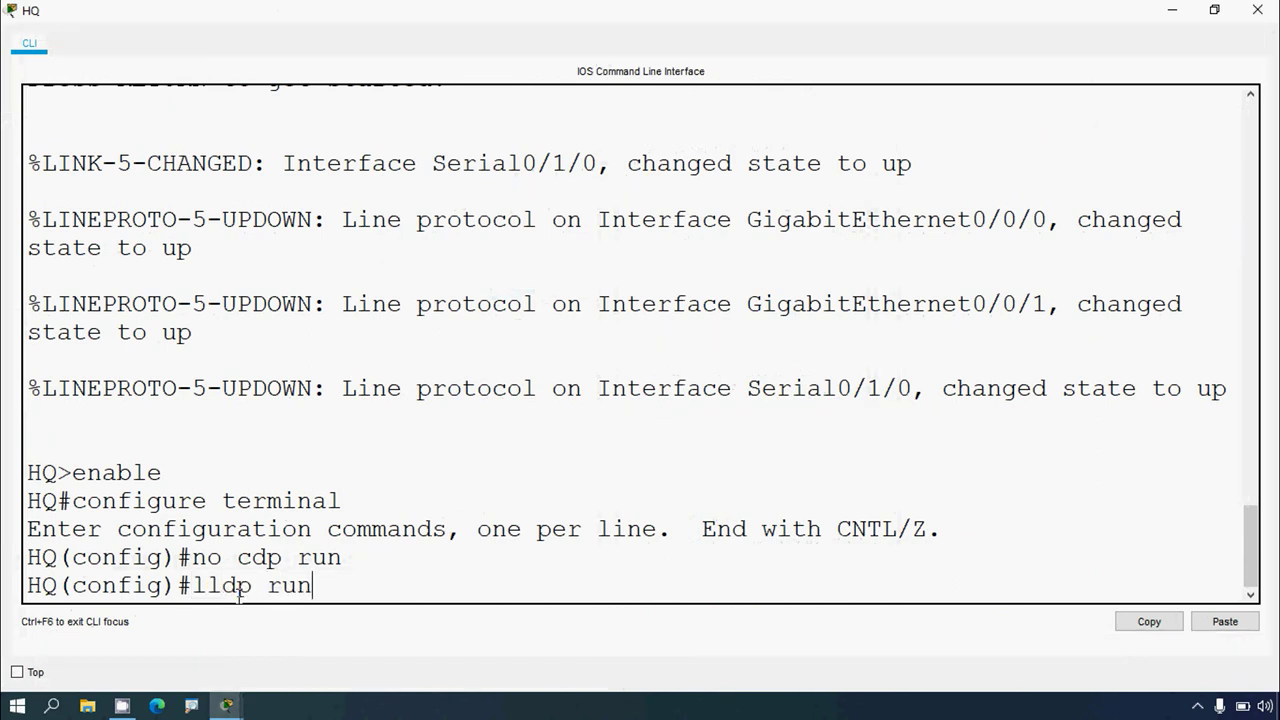
{"action": "key", "text": "Return"}
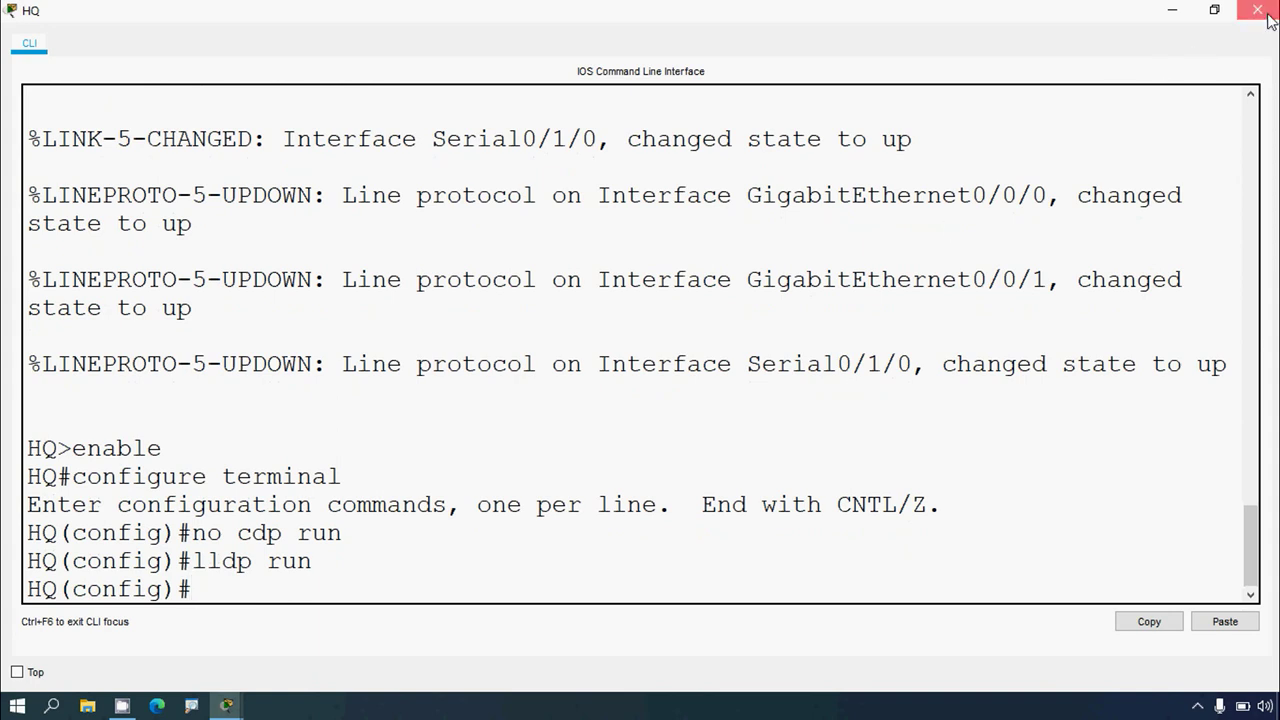
{"action": "left_click", "coordinate": [1258, 12]}
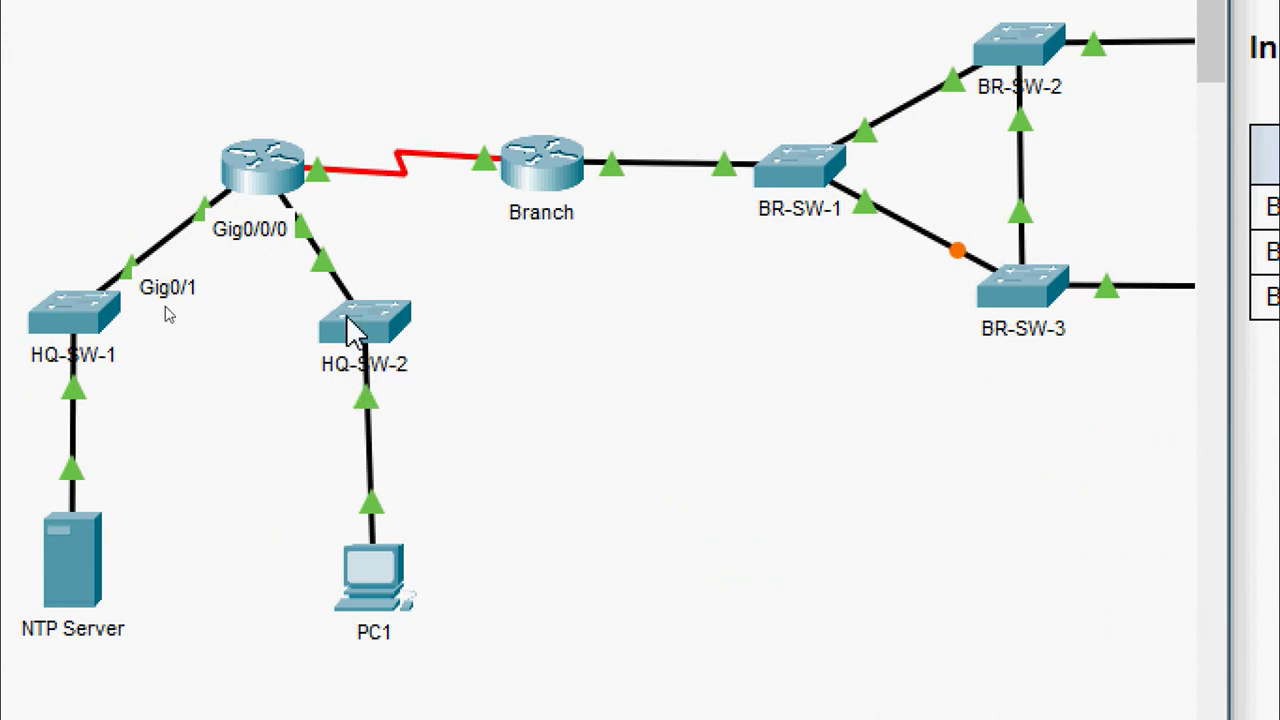
- Read the port labels on HQ's links in the topology
{"action": "mouse_move", "coordinate": [330, 262]}
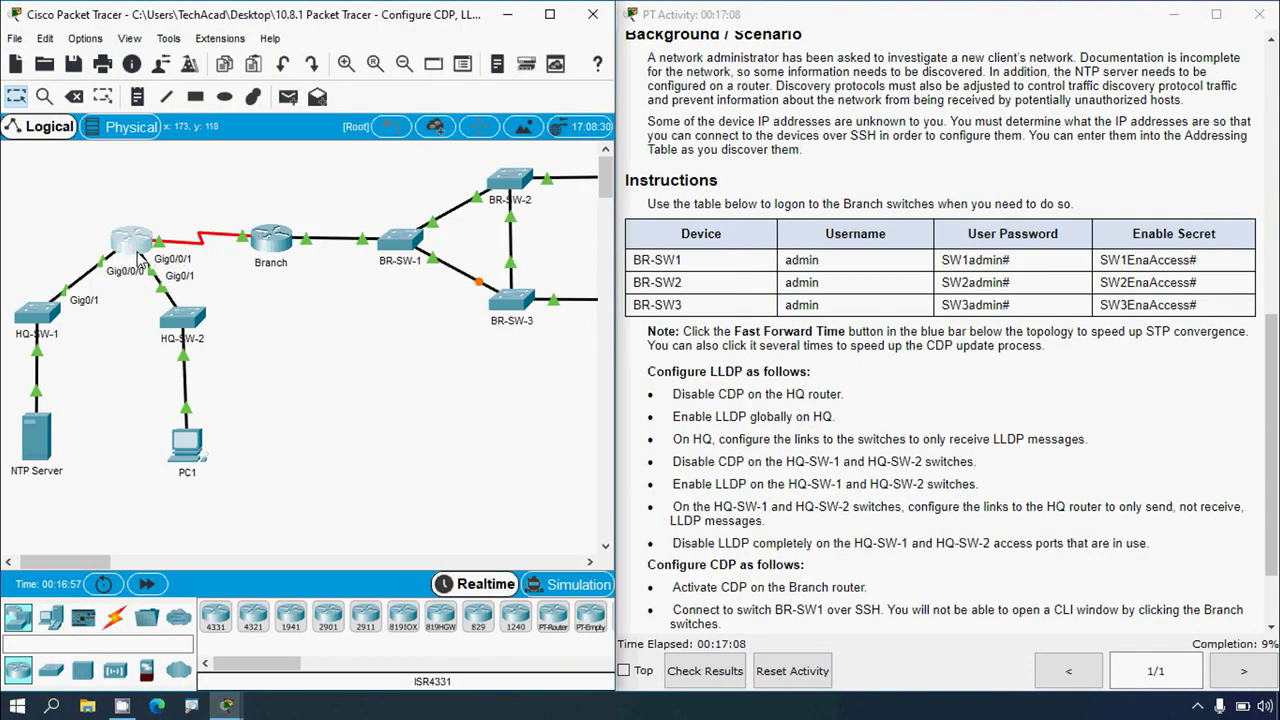
- Make HQ's interface g0/0/0 receive-only for LLDP (no lldp transmit, lldp receive)
{"action": "left_click", "coordinate": [266, 165]}
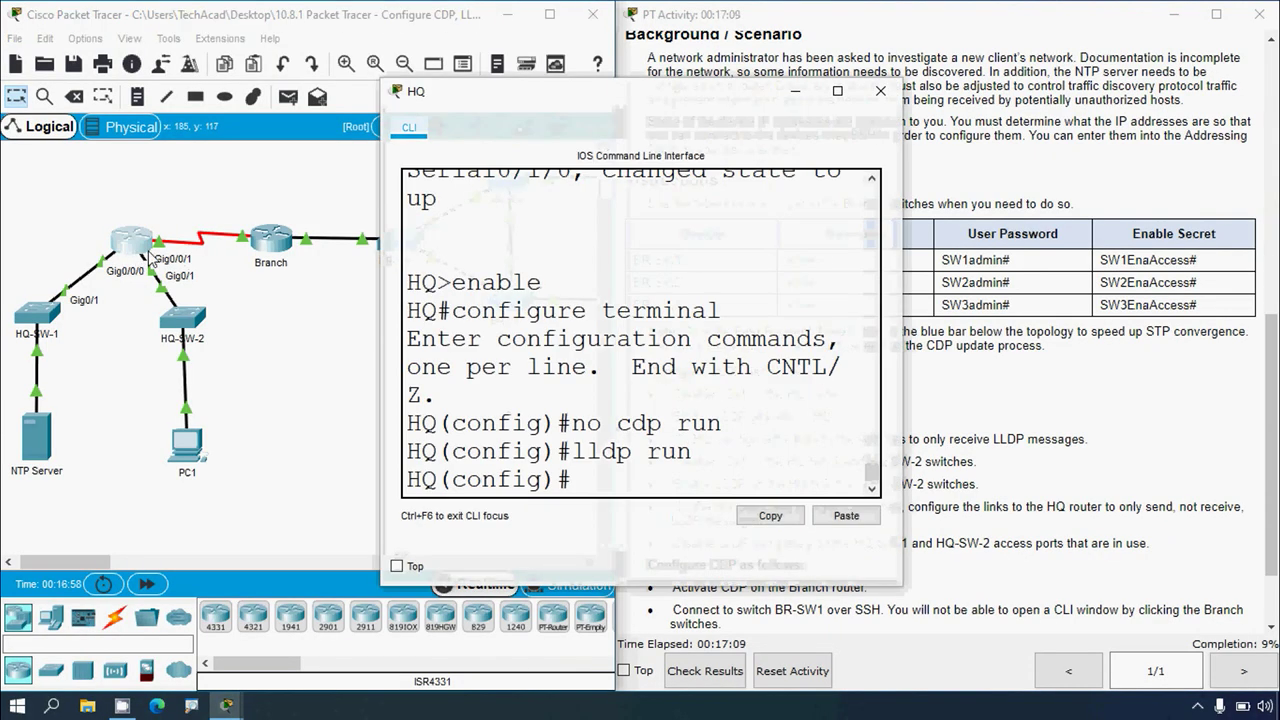
{"action": "double_click", "coordinate": [779, 91]}
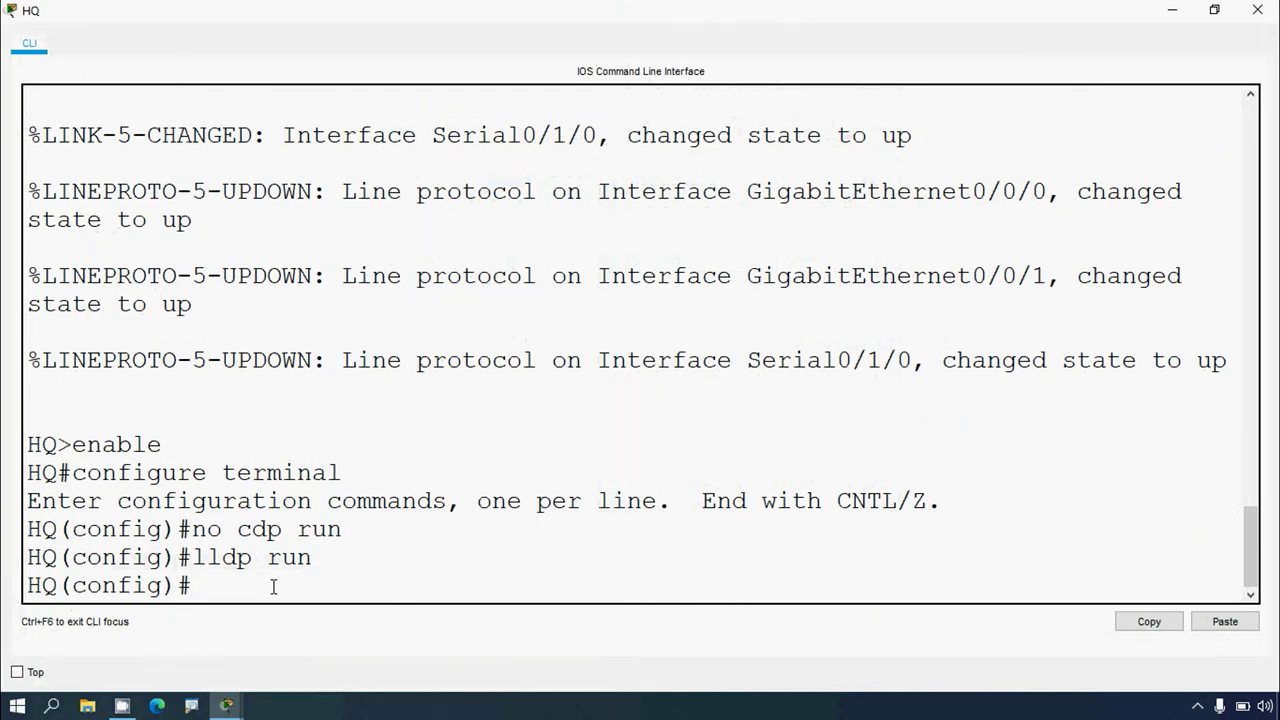
{"action": "type", "text": "interface g"}
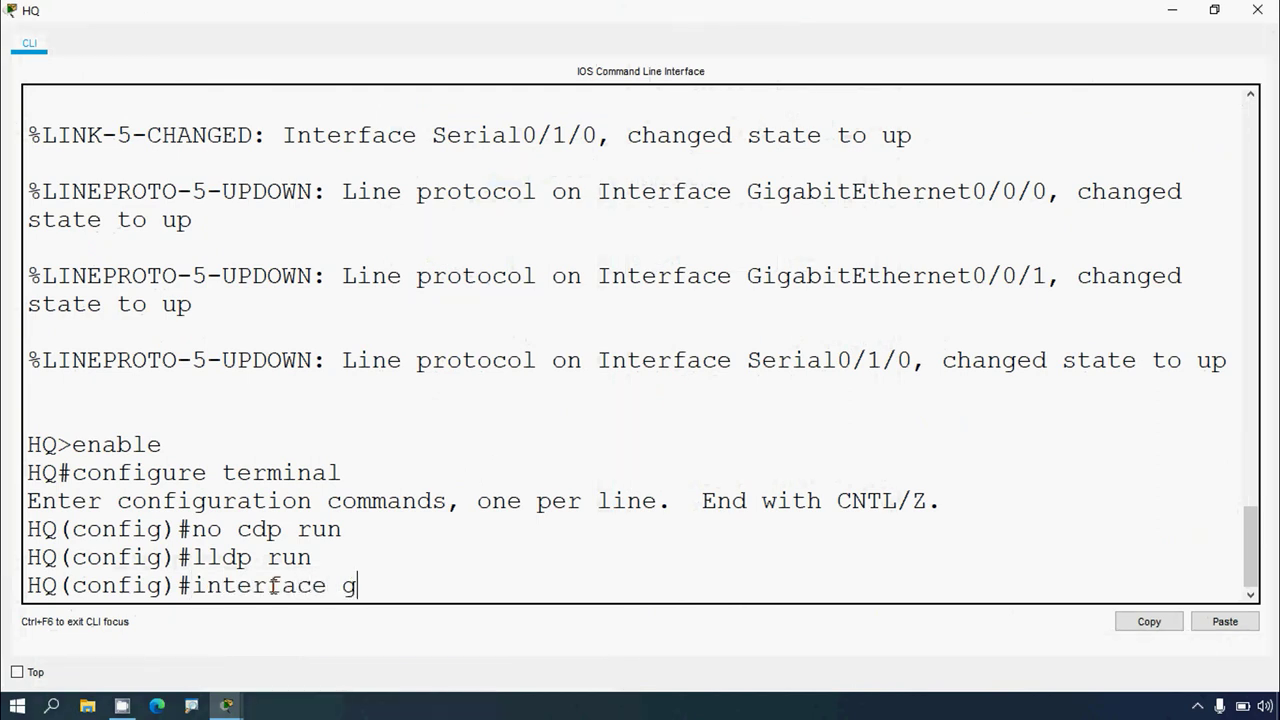
{"action": "type", "text": "0/0/0"}
{"action": "key", "text": "Return"}
{"action": "type", "text": "no lldp transmit"}
{"action": "key", "text": "Return"}
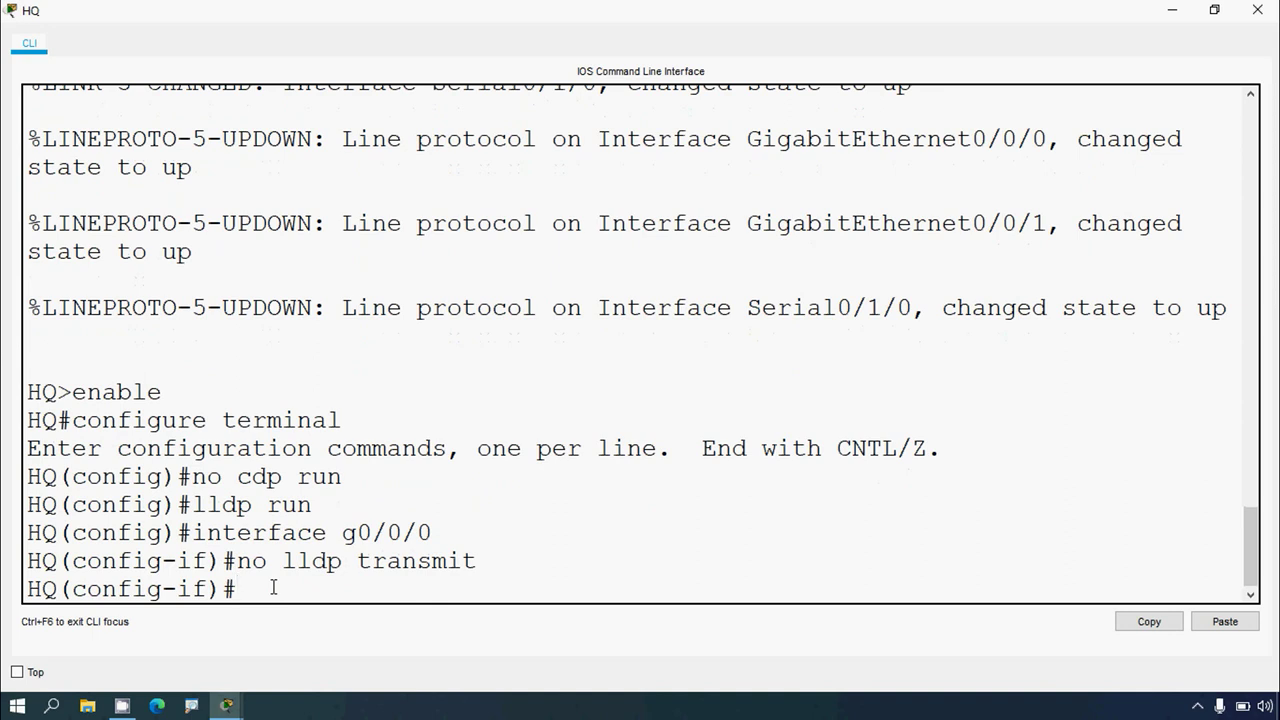
{"action": "type", "text": "lldp receive"}
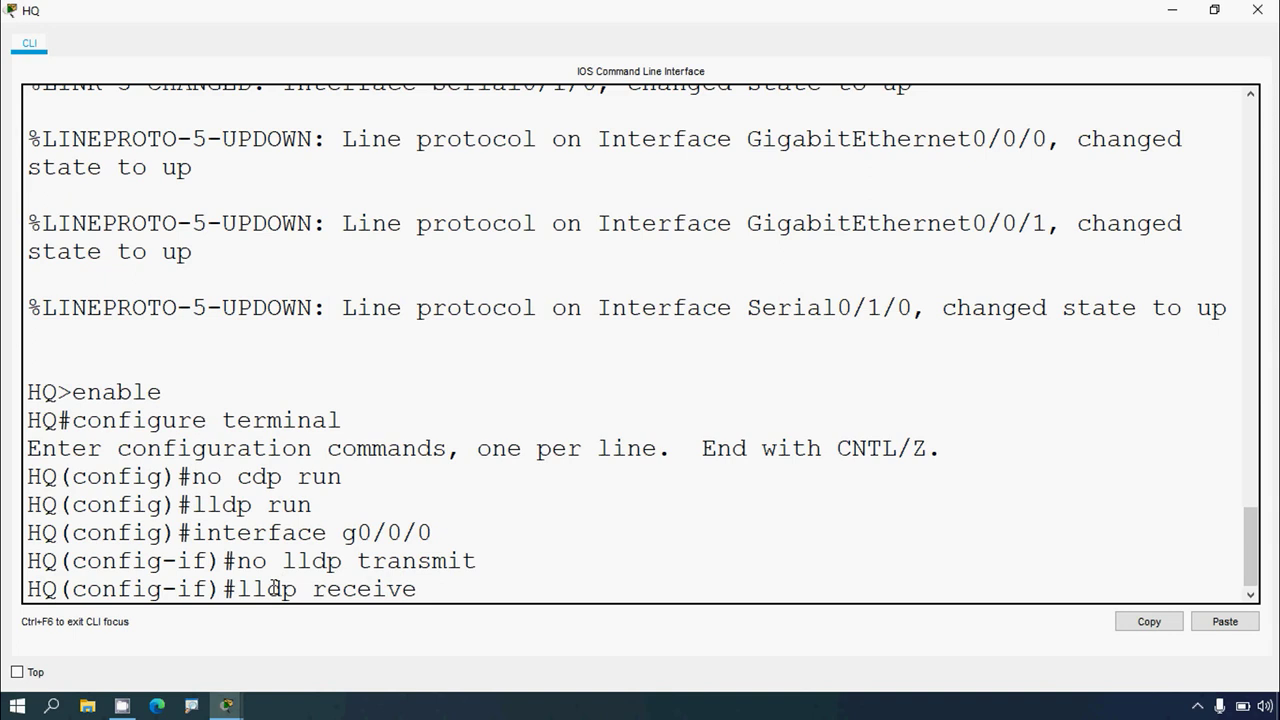
{"action": "key", "text": "Return"}
- Make HQ's interface g0/0/1 receive-only for LLDP (no lldp transmit, lldp receive)
{"action": "type", "text": "inter"}
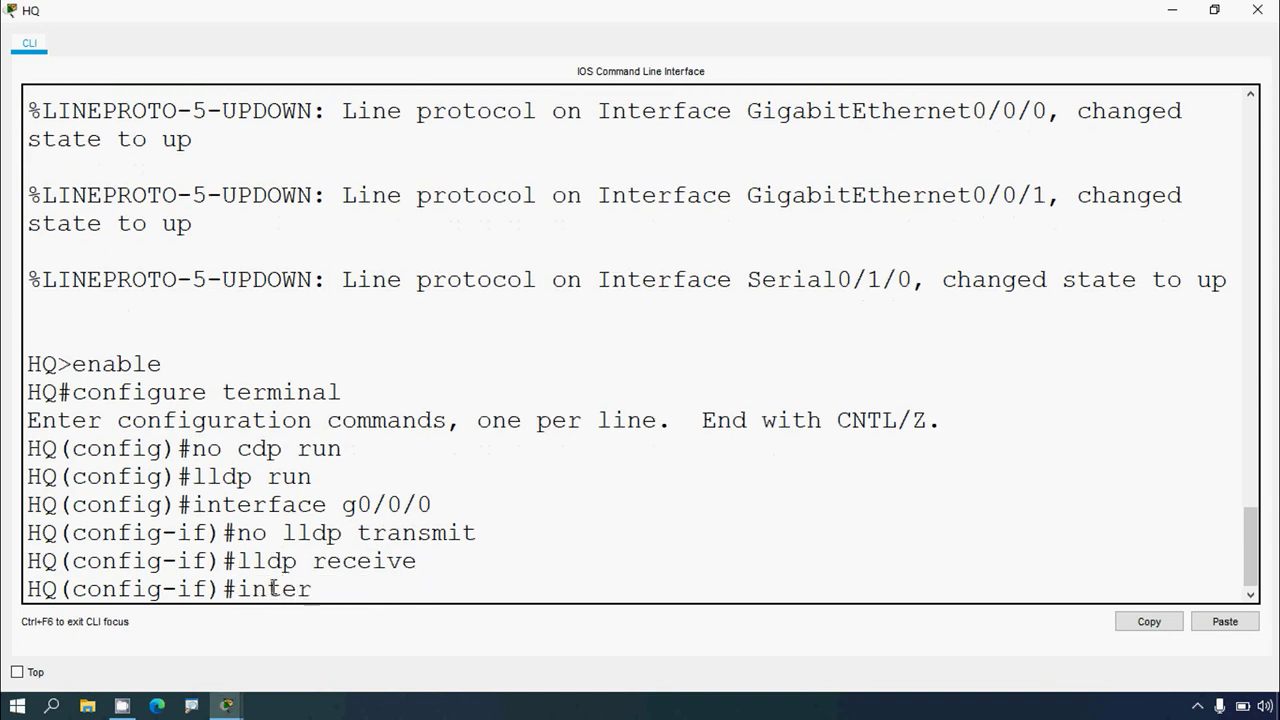
{"action": "type", "text": "face g0/0/1"}
{"action": "key", "text": "Return"}
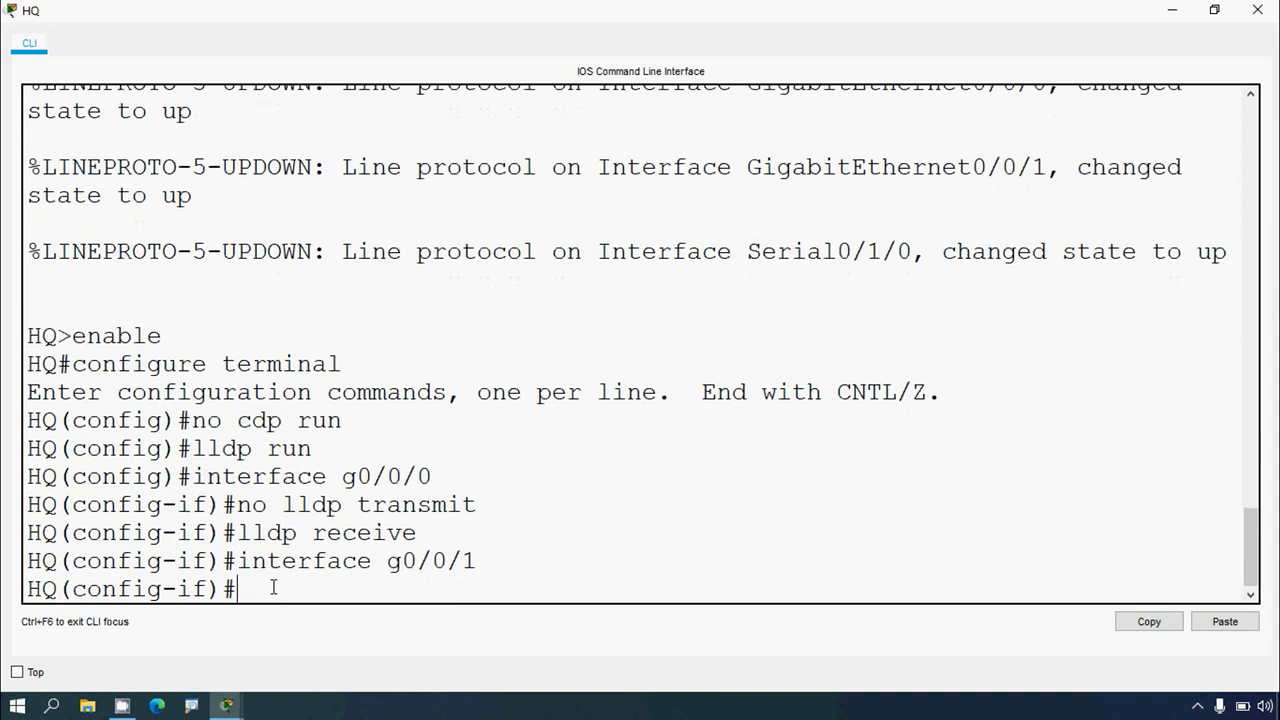
{"action": "type", "text": "no lldp transmi"}
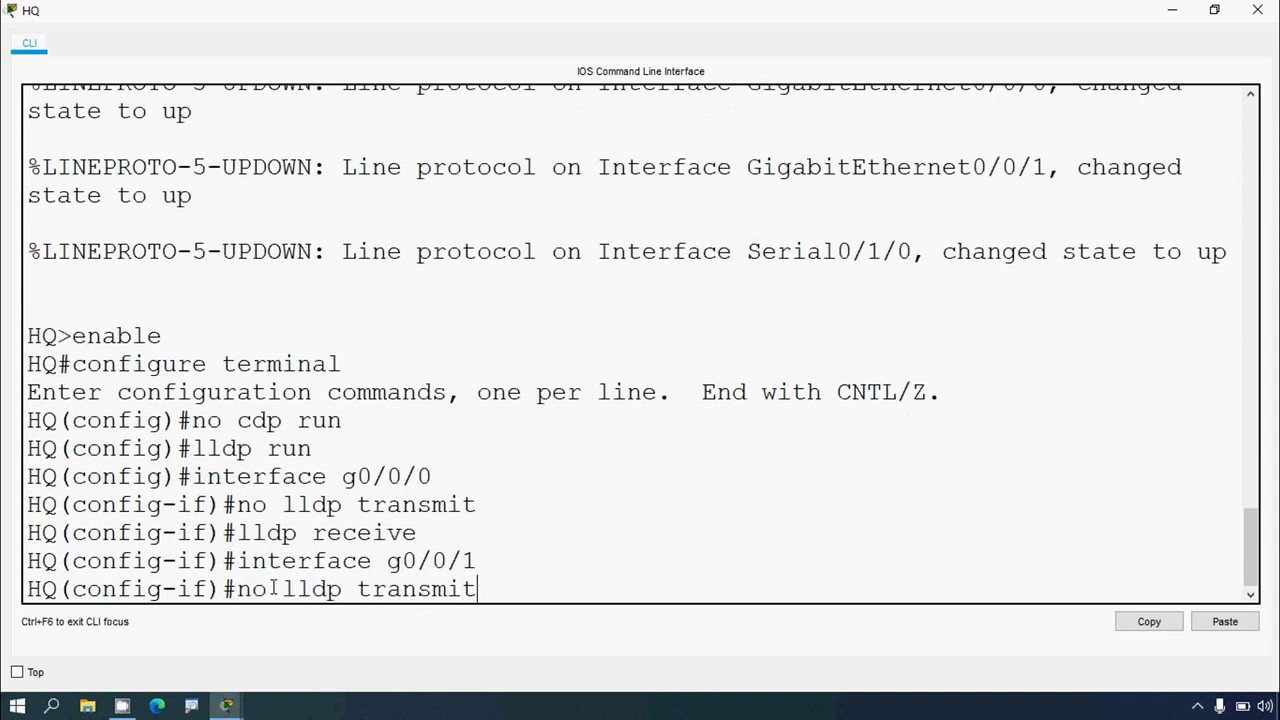
{"action": "type", "text": "t"}
{"action": "key", "text": "Return"}
{"action": "type", "text": "lldp"}
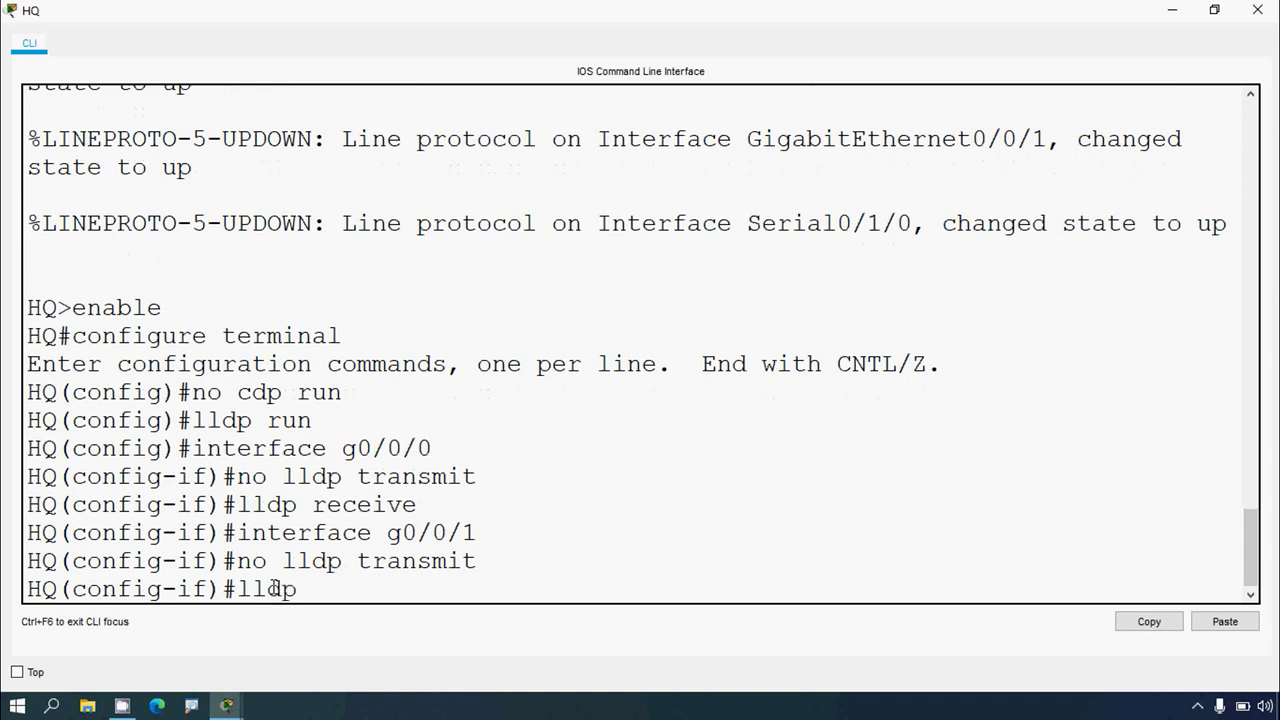
{"action": "type", "text": " receive"}
{"action": "key", "text": "Return"}
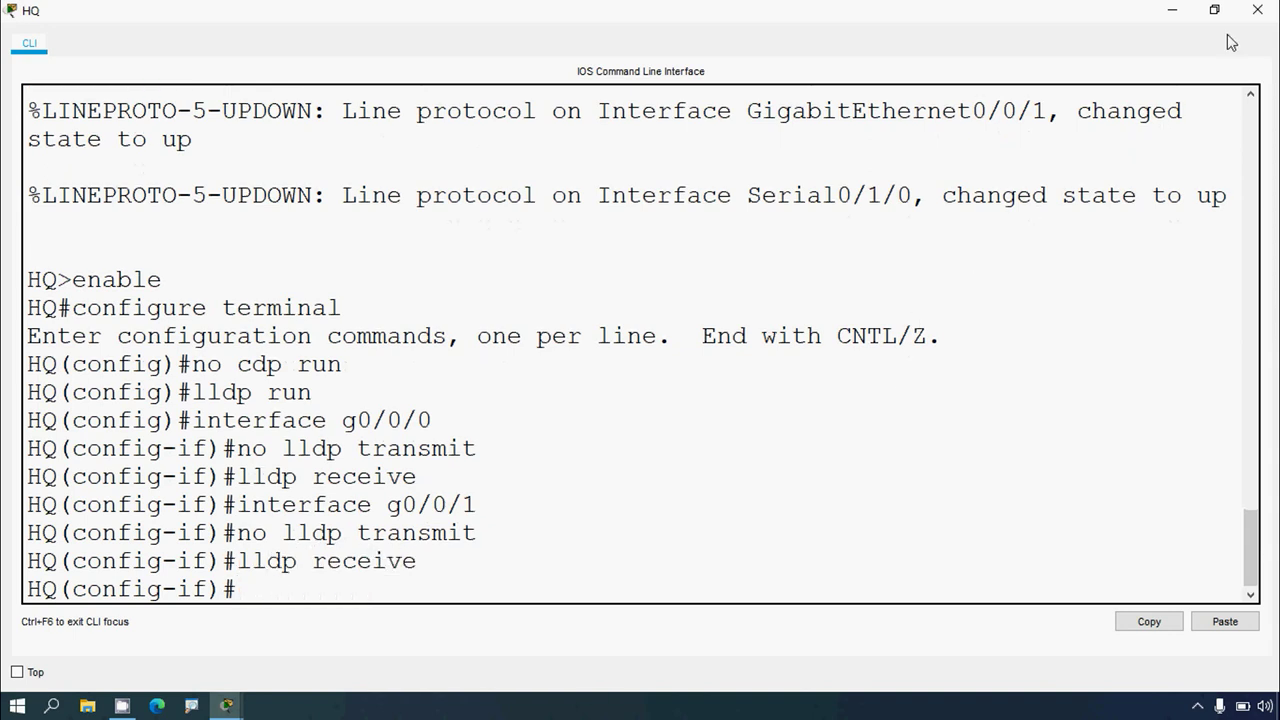
- Turn off CDP globally on HQ-SW-1 with no cdp run in global configuration mode
{"action": "left_click", "coordinate": [1257, 10]}
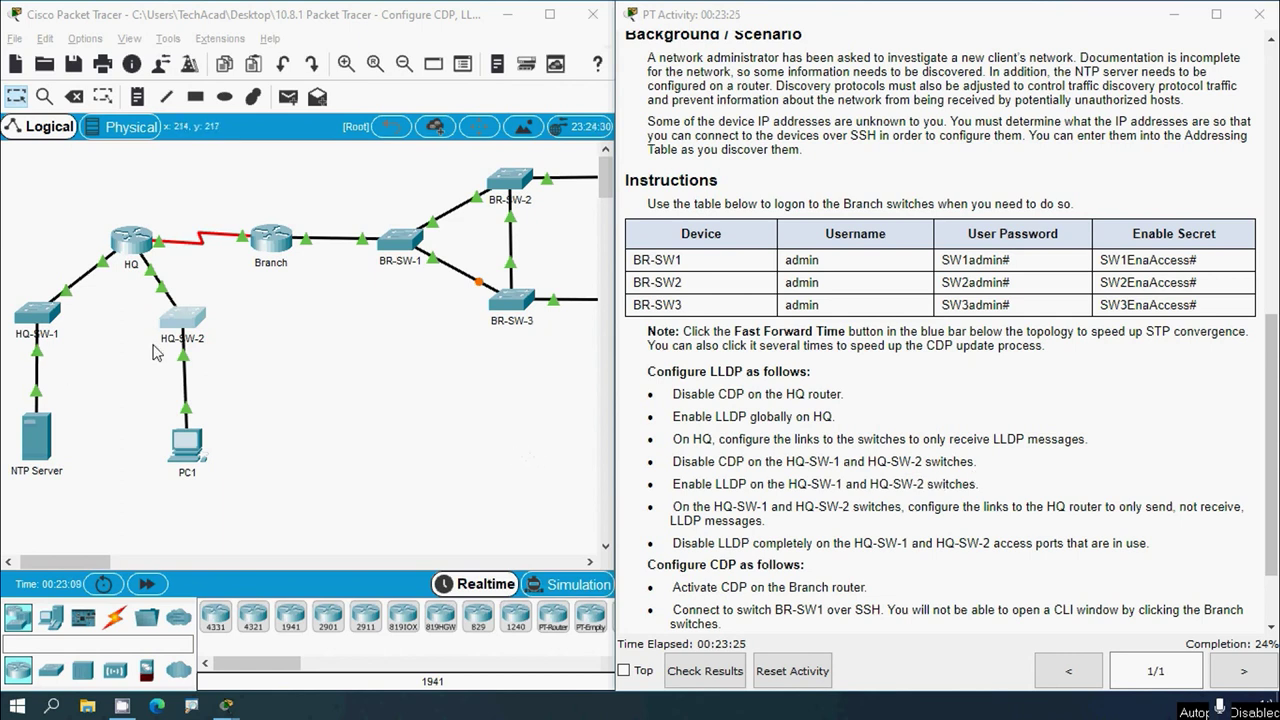
{"action": "left_click", "coordinate": [40, 318]}
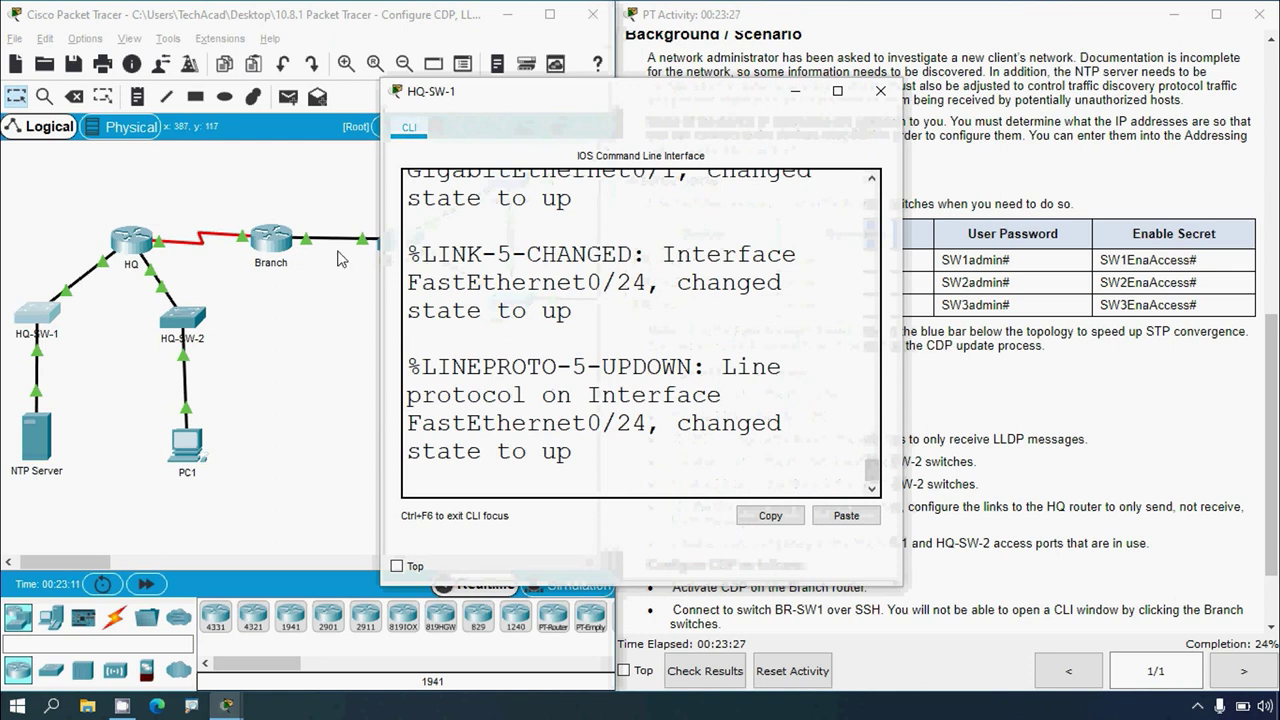
{"action": "left_click", "coordinate": [837, 91]}
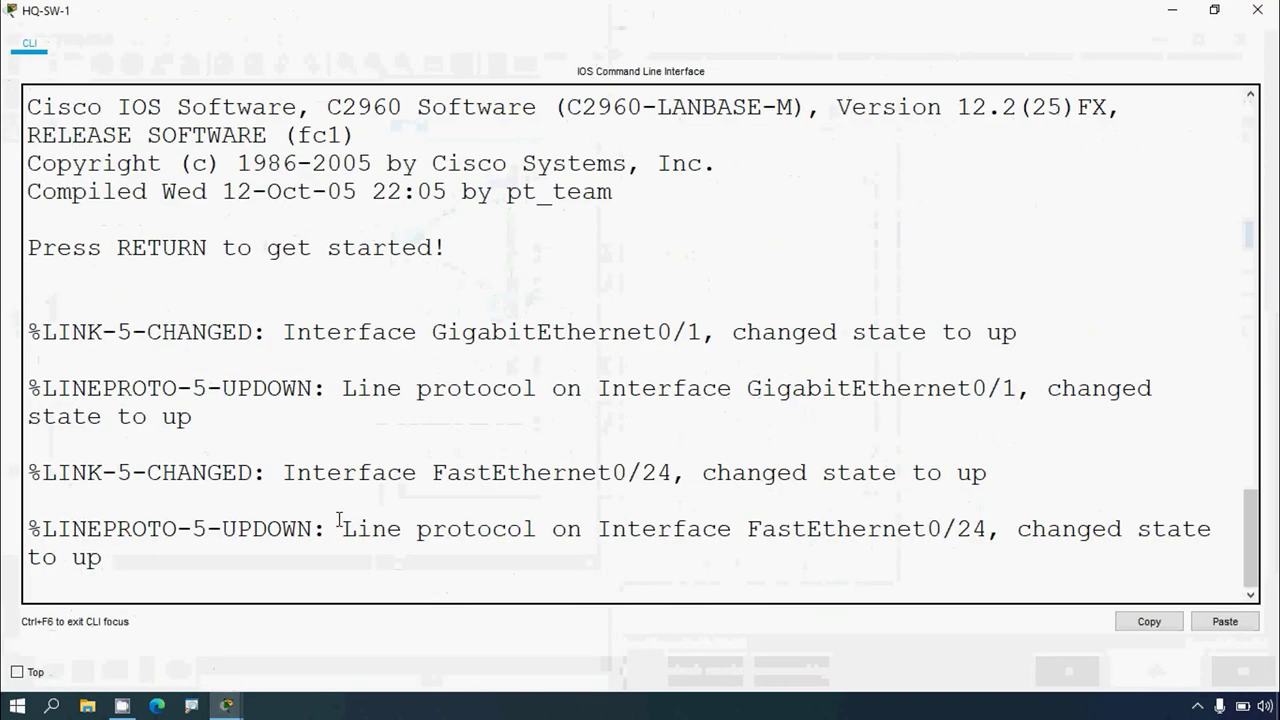
{"action": "key", "text": "Return"}
{"action": "type", "text": "enable"}
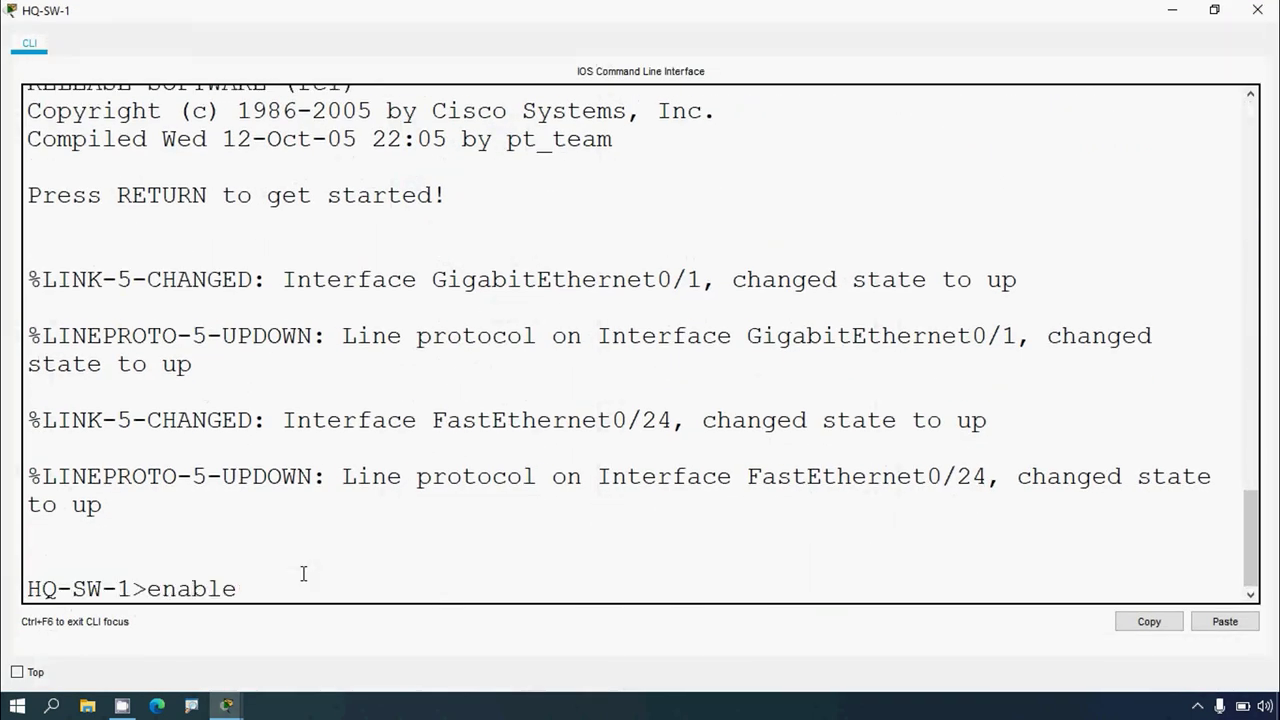
{"action": "key", "text": "Return"}
{"action": "type", "text": "configure terminal"}
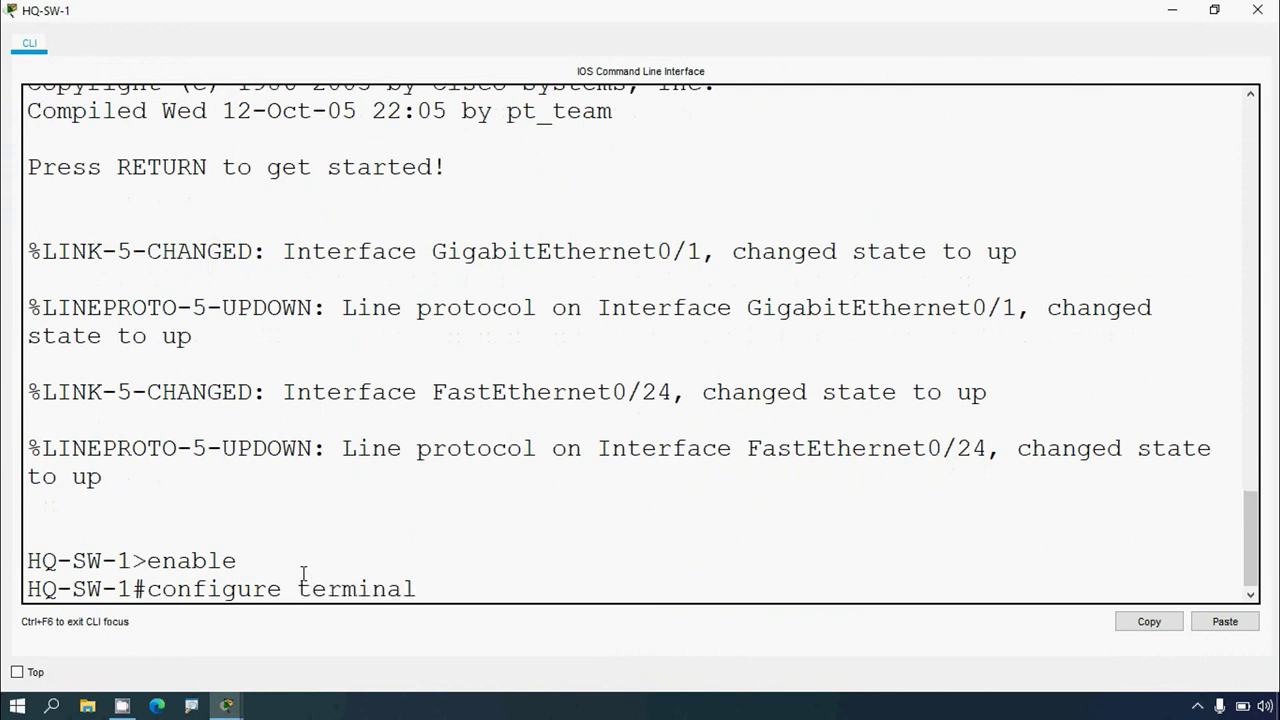
{"action": "key", "text": "Return"}
{"action": "type", "text": "no cdp run"}
{"action": "key", "text": "Return"}
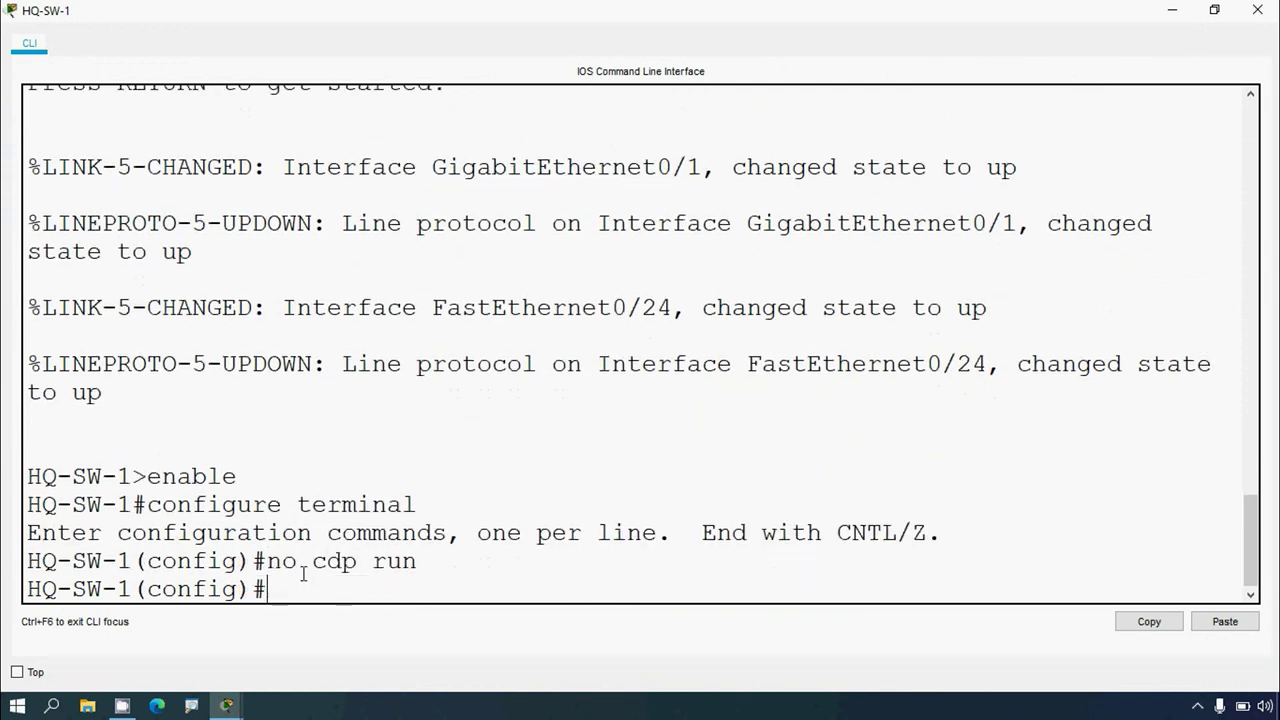
- Turn off CDP globally on HQ-SW-2 with no cdp run, then return to the activity instructions
{"action": "left_click", "coordinate": [1257, 9]}
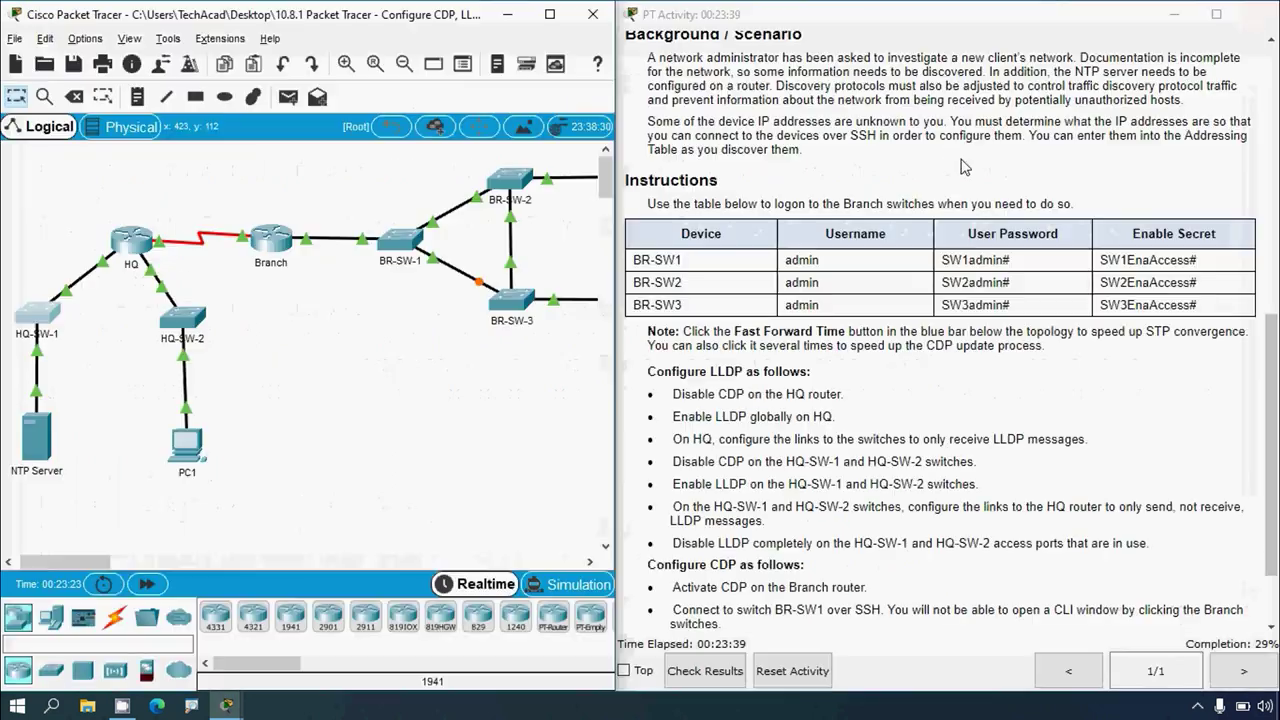
{"action": "left_click", "coordinate": [183, 318]}
{"action": "left_click", "coordinate": [836, 92]}
{"action": "key", "text": "Return"}
{"action": "type", "text": "enable"}
{"action": "key", "text": "Return"}
{"action": "type", "text": "configure terminal"}
{"action": "key", "text": "Return"}
{"action": "type", "text": "no cdp run"}
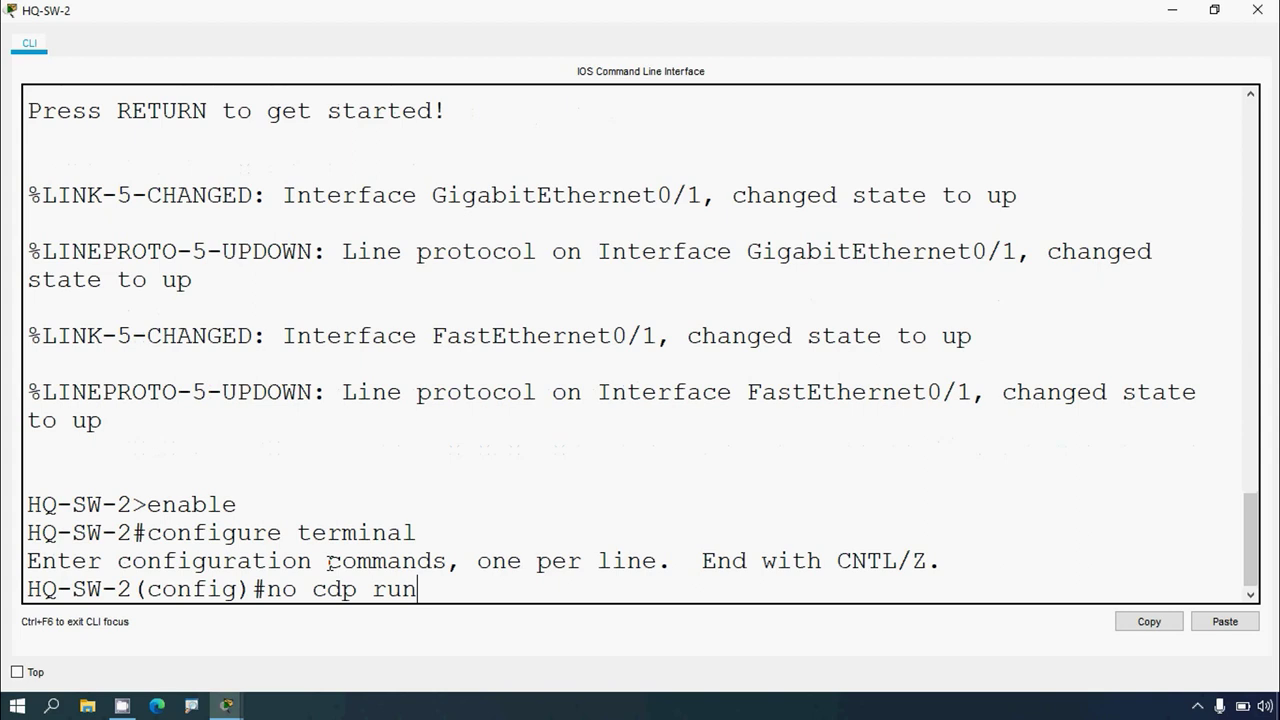
{"action": "key", "text": "Return"}
{"action": "left_click", "coordinate": [1257, 10]}
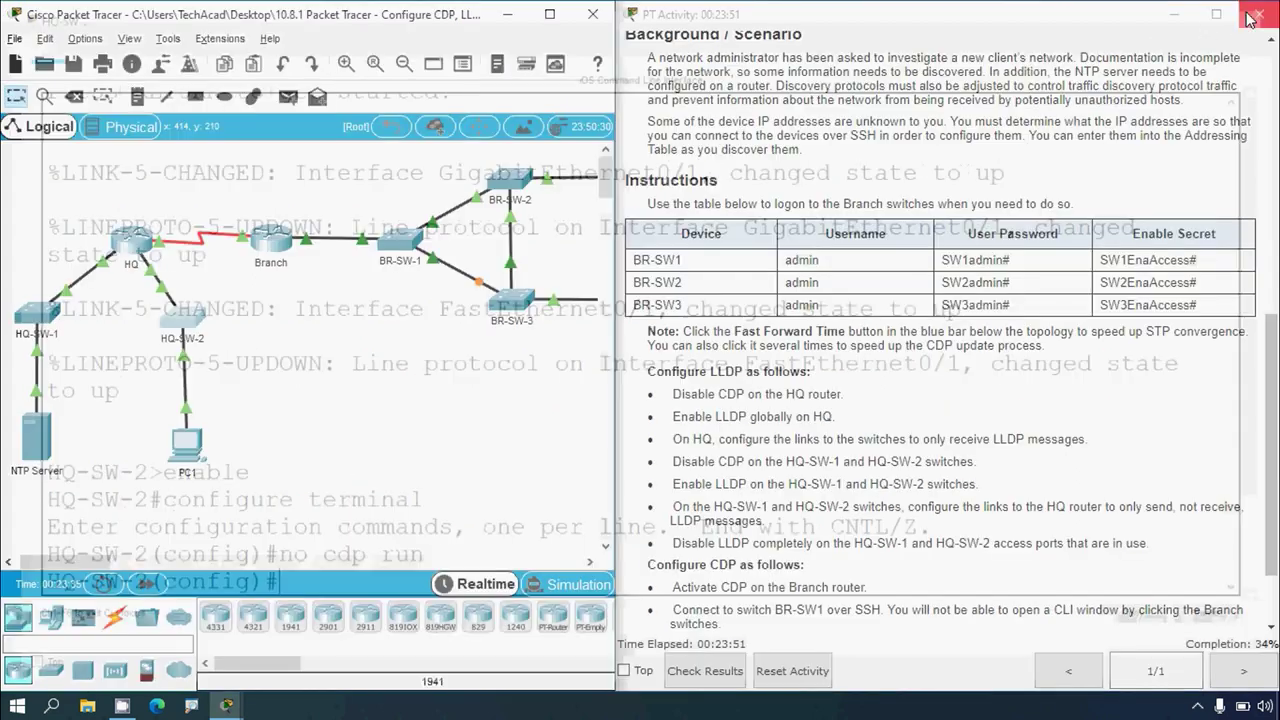
{"action": "left_click", "coordinate": [703, 506]}
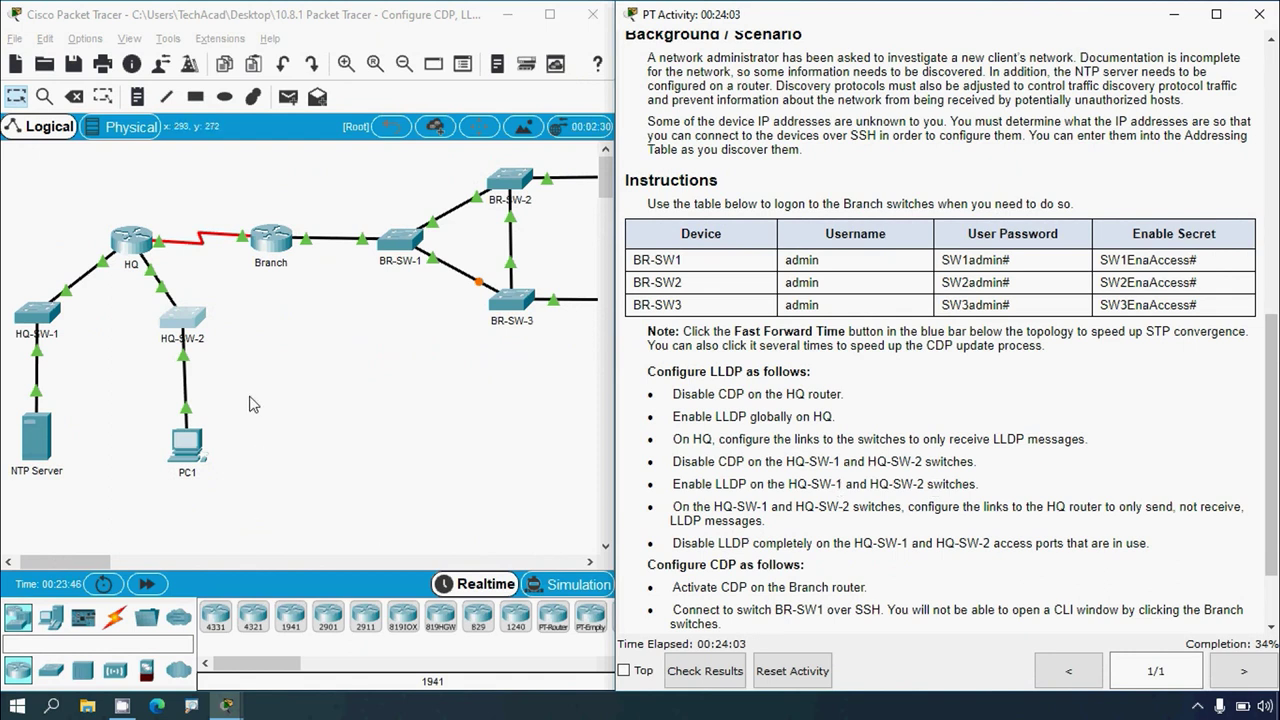
- Enable LLDP globally on HQ-SW-1 with lldp run
{"action": "left_click", "coordinate": [75, 335]}
{"action": "left_click", "coordinate": [834, 96]}
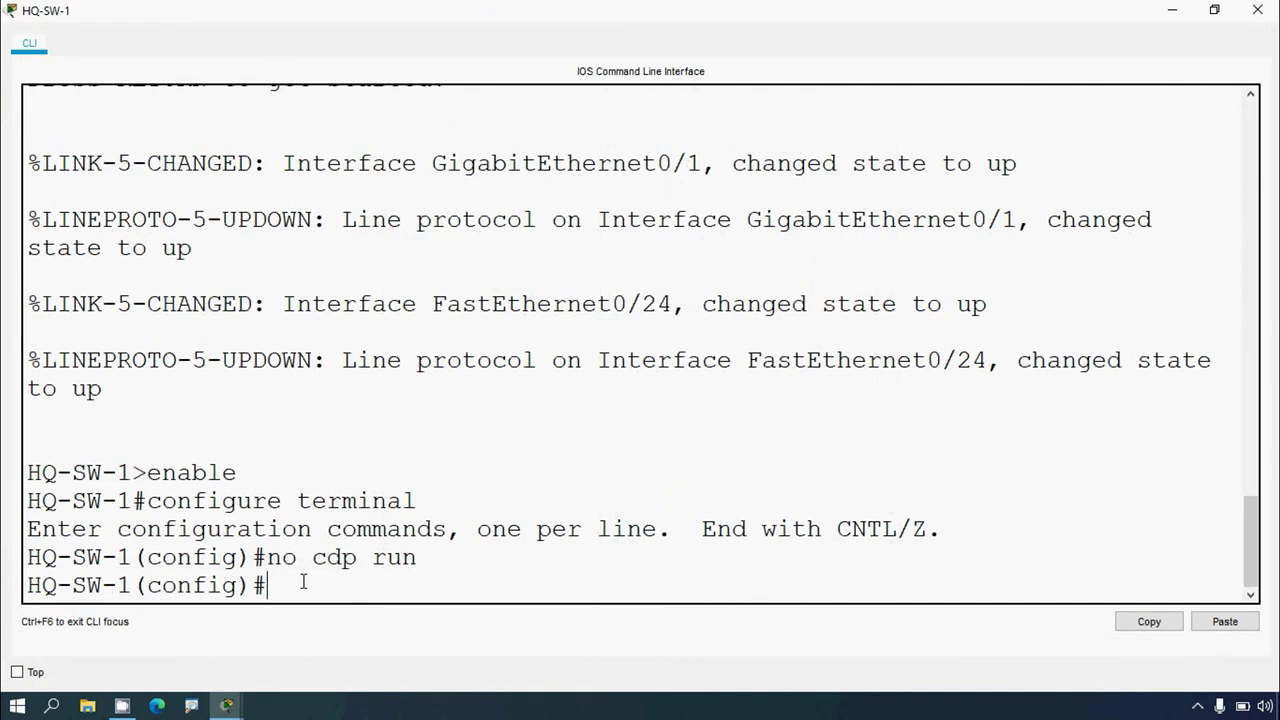
{"action": "type", "text": "lldp run"}
{"action": "key", "text": "Return"}
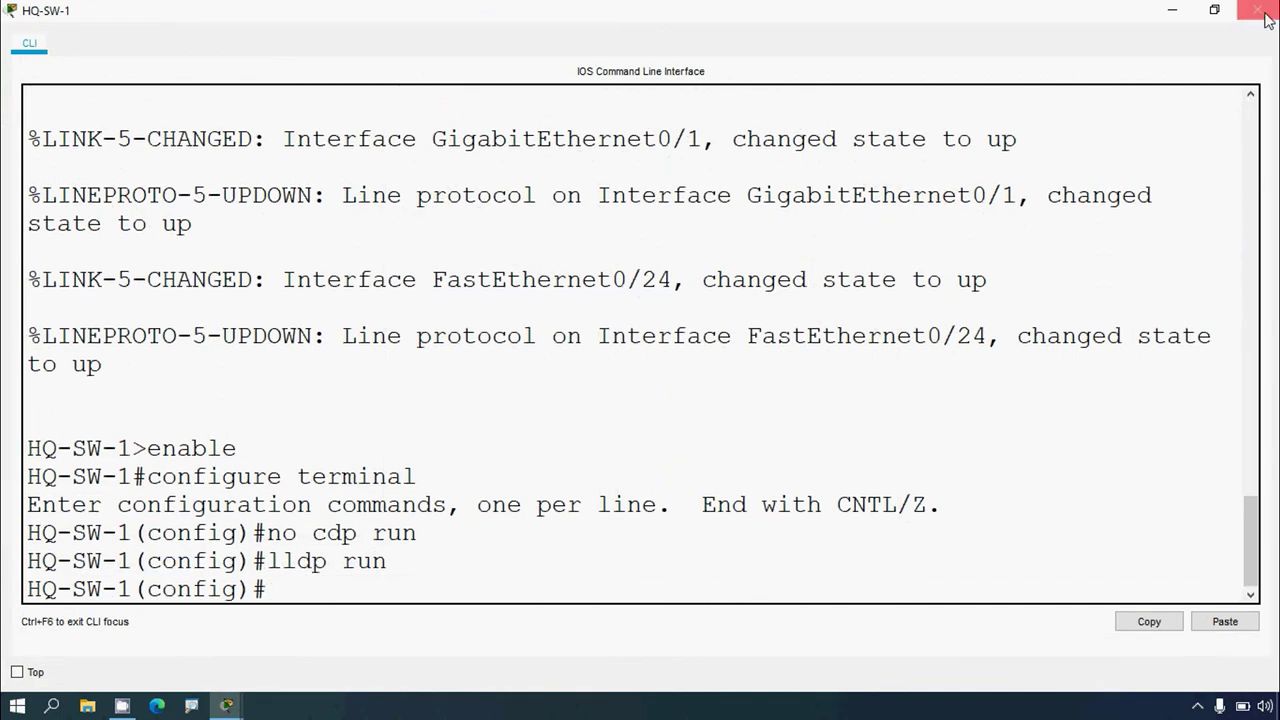
{"action": "left_click", "coordinate": [1257, 14]}
- Enable LLDP globally on HQ-SW-2 with lldp run
{"action": "left_click", "coordinate": [175, 325]}
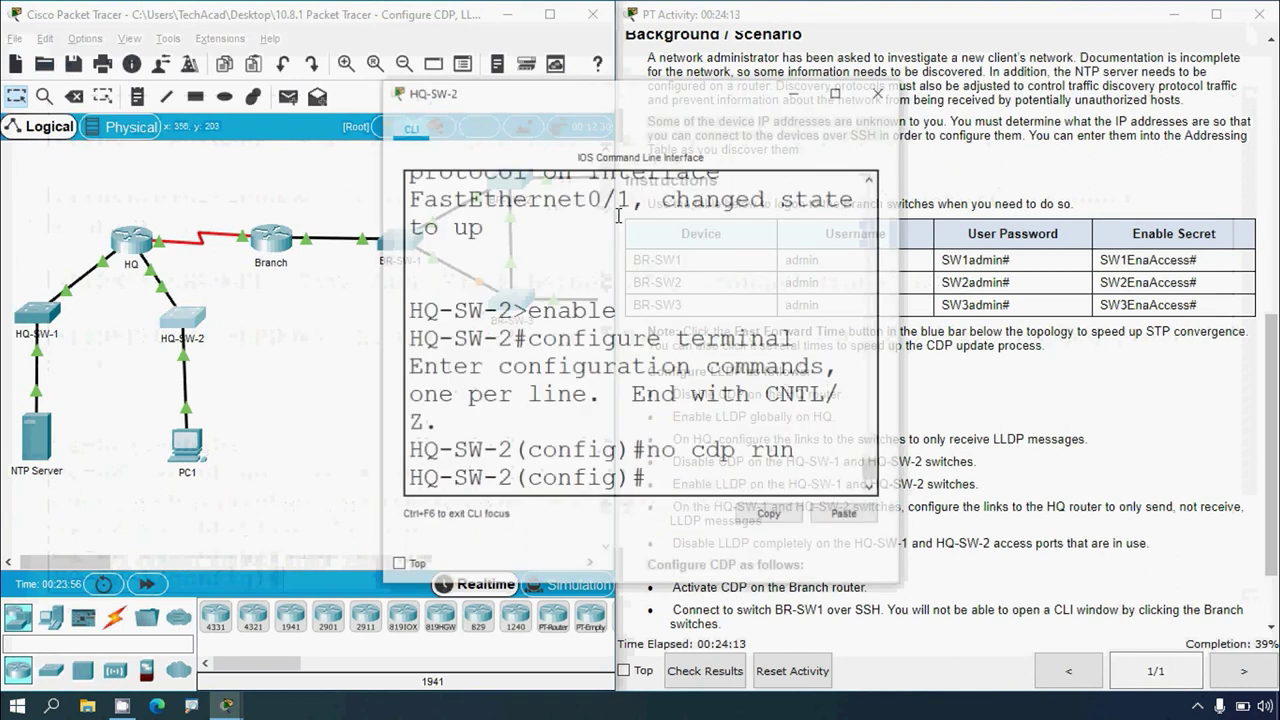
{"action": "left_click", "coordinate": [847, 95]}
{"action": "type", "text": "lldp run"}
{"action": "key", "text": "Return"}
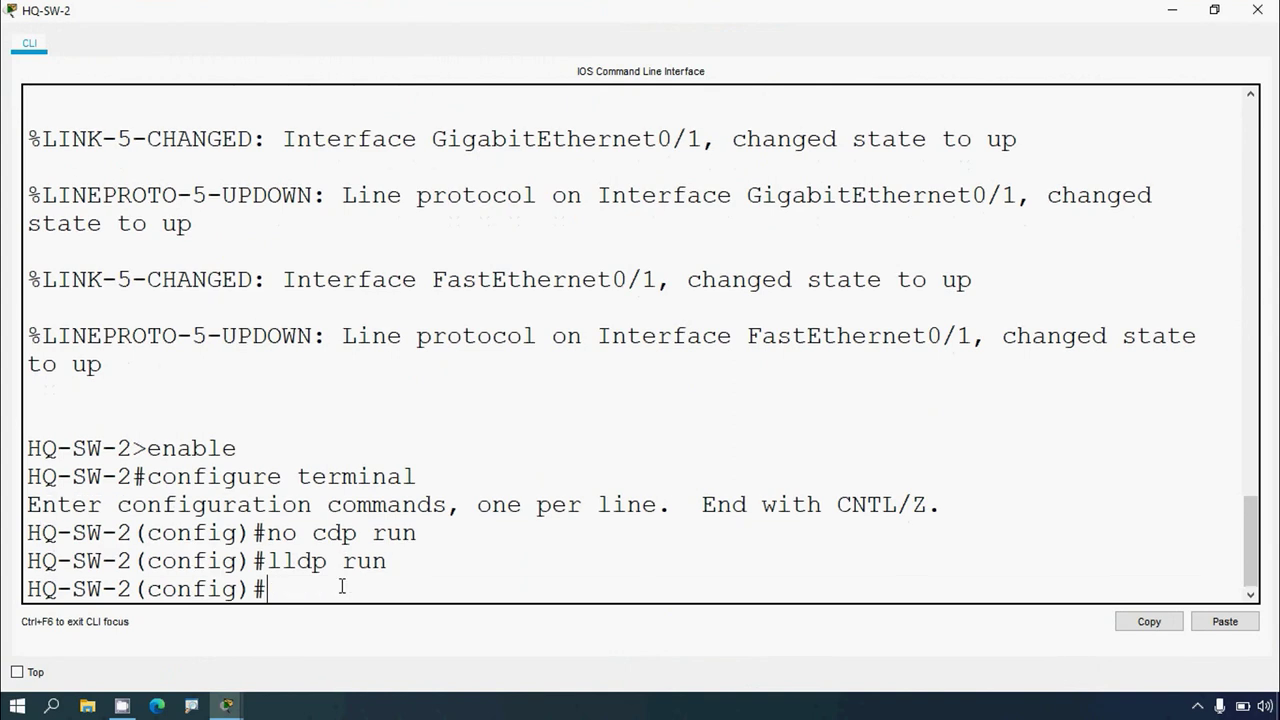
{"action": "left_click", "coordinate": [1258, 10]}
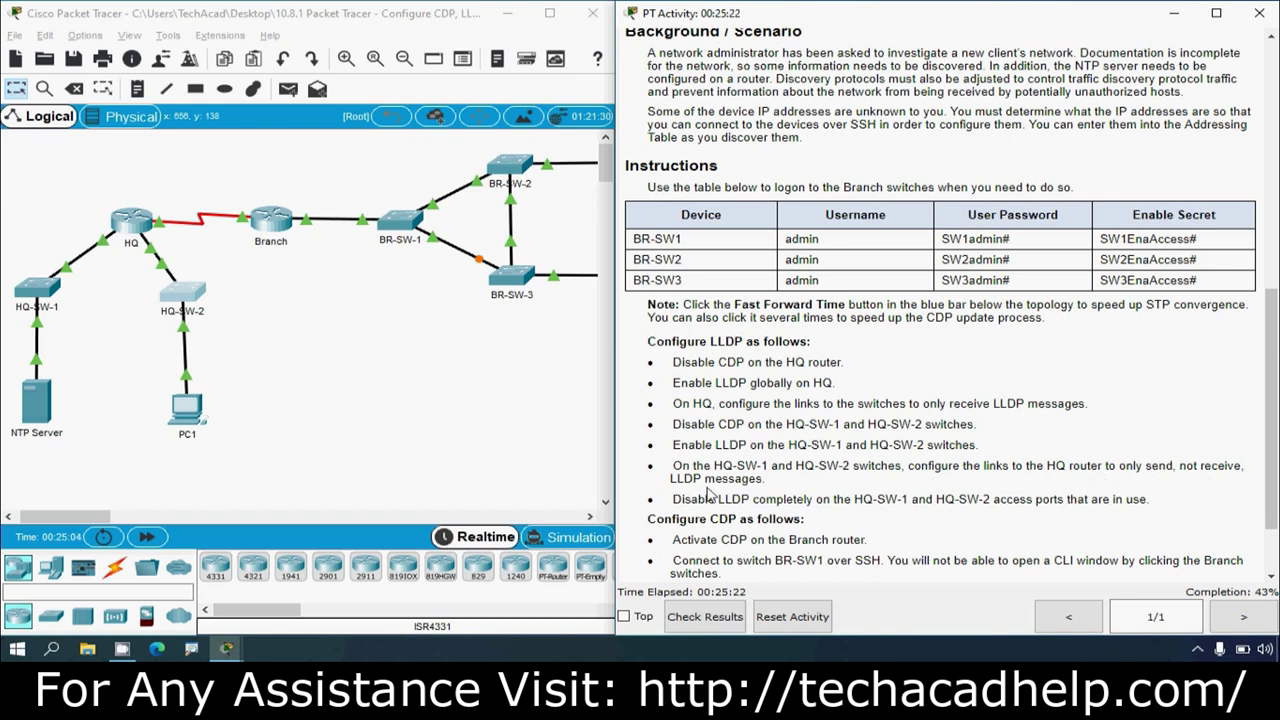
- Show link labels: HQ Gig0/0/0 to HQ-SW-1 Gig0/1, HQ Gig0/0/1 to HQ-SW-2 Gig0/1
{"action": "left_click", "coordinate": [292, 365]}
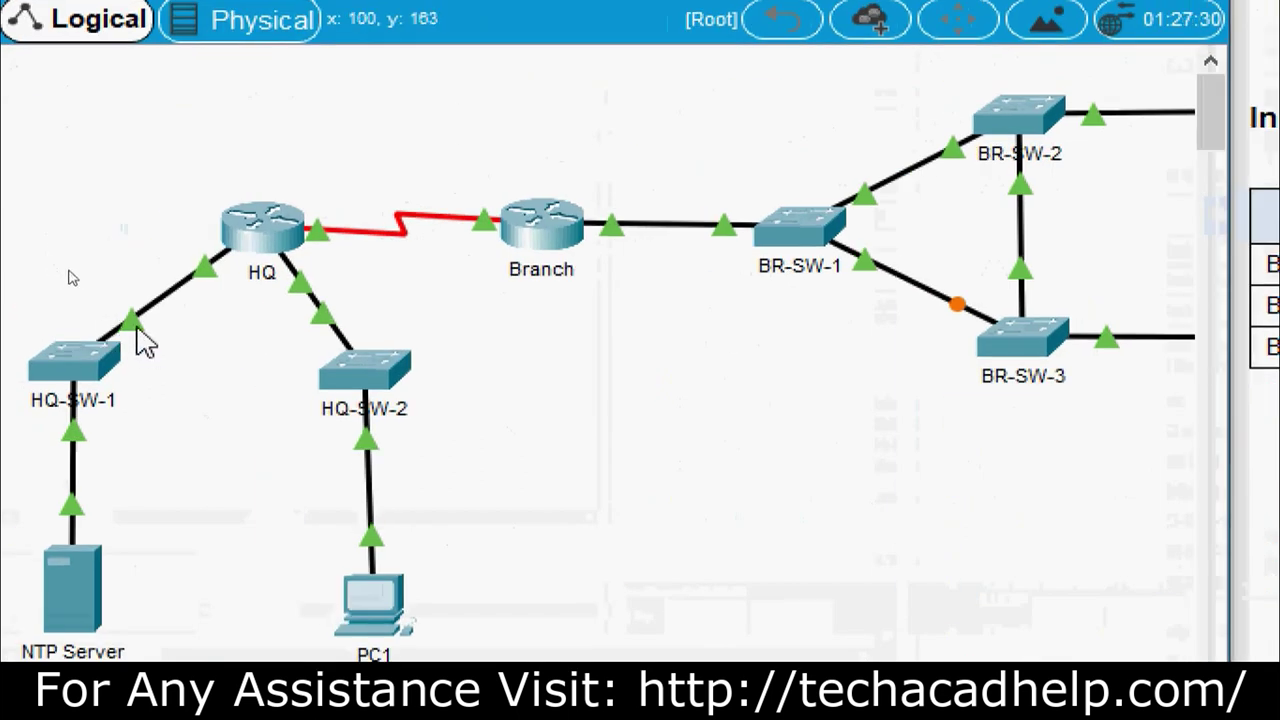
{"action": "mouse_move", "coordinate": [137, 337]}
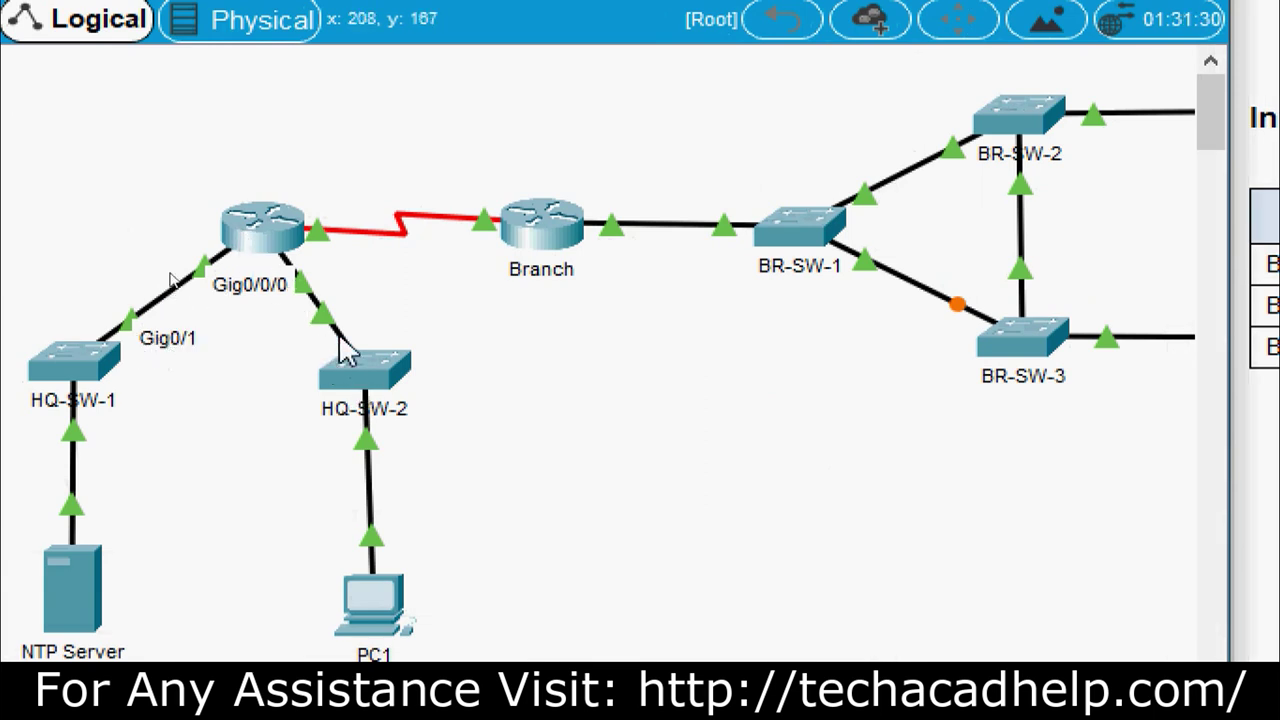
{"action": "mouse_move", "coordinate": [318, 322]}
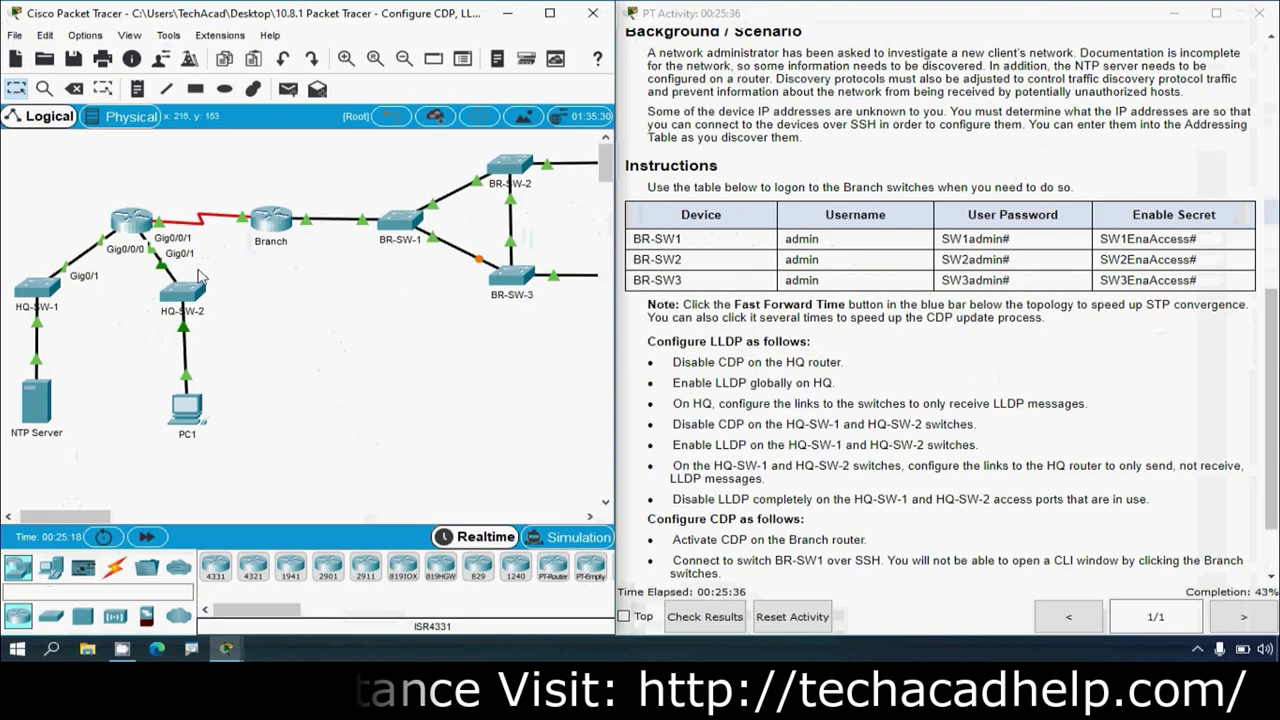
- Stop HQ-SW-1's uplink g0/1 from receiving LLDP with no lldp receive
{"action": "left_click", "coordinate": [36, 290]}
{"action": "key", "text": "super+Up"}
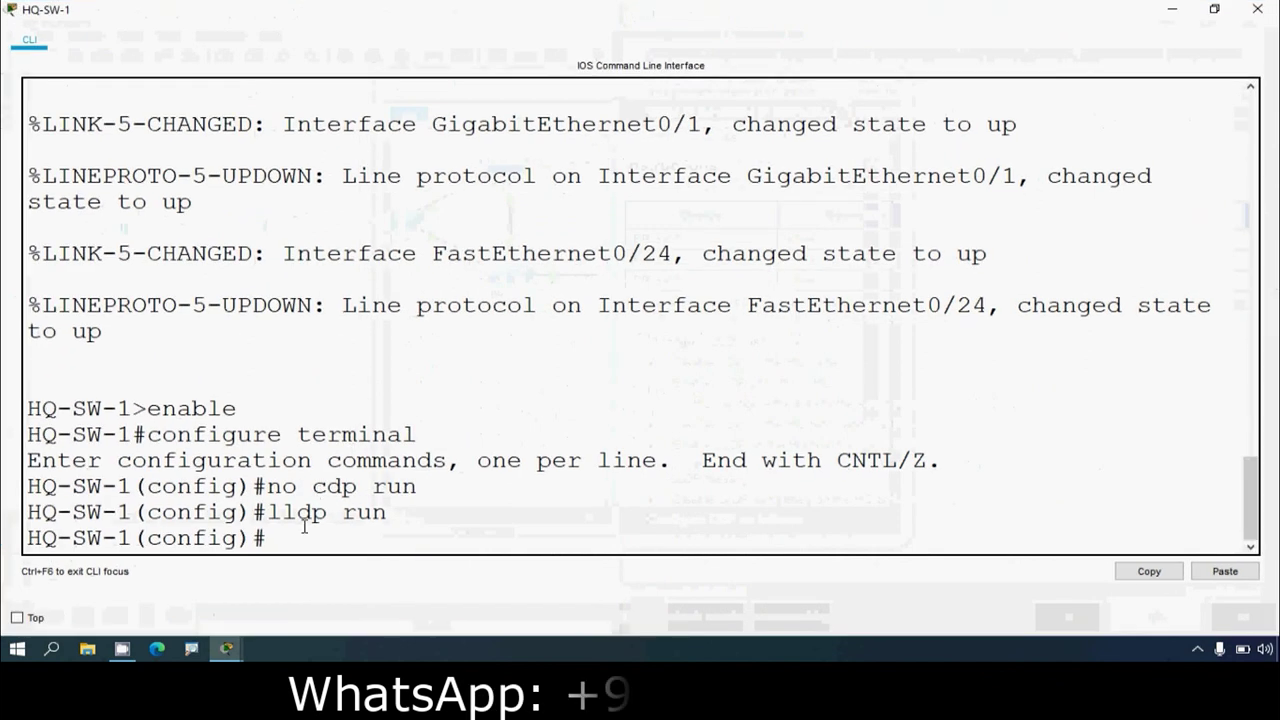
{"action": "type", "text": "interf"}
{"action": "key", "text": "Tab"}
{"action": "type", "text": "g0/1"}
{"action": "key", "text": "Return"}
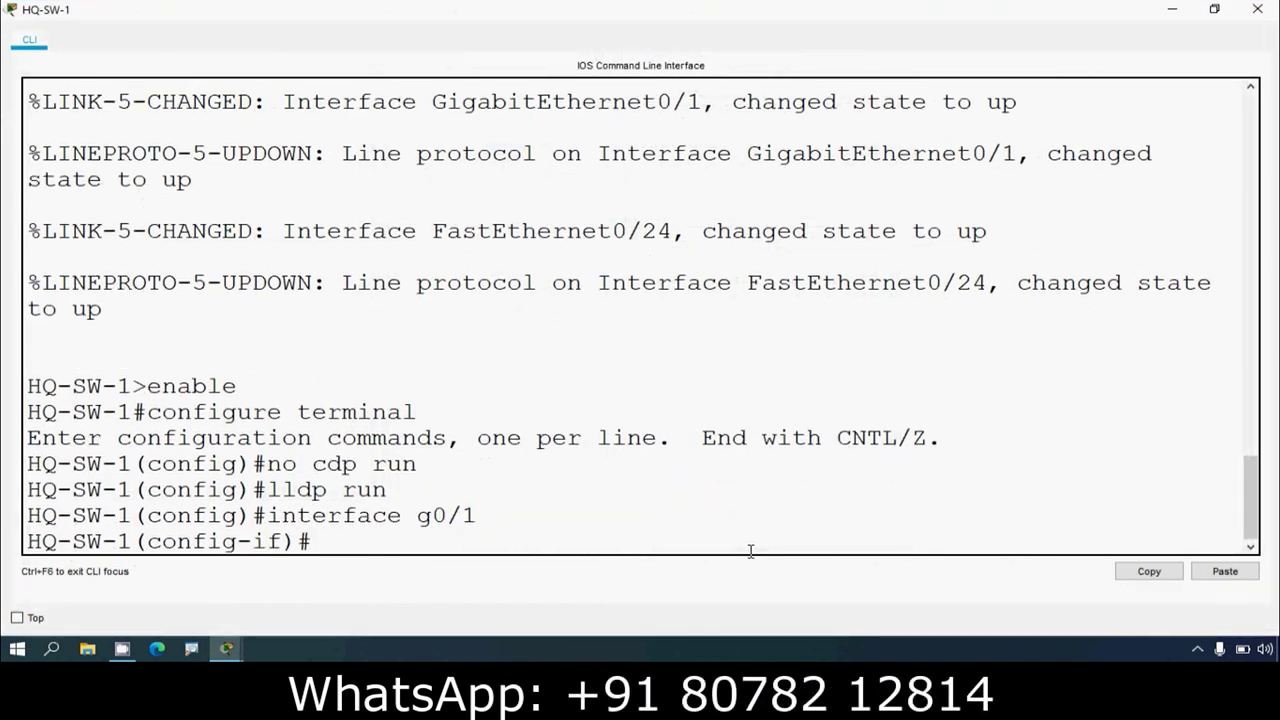
{"action": "type", "text": "no lldp receive"}
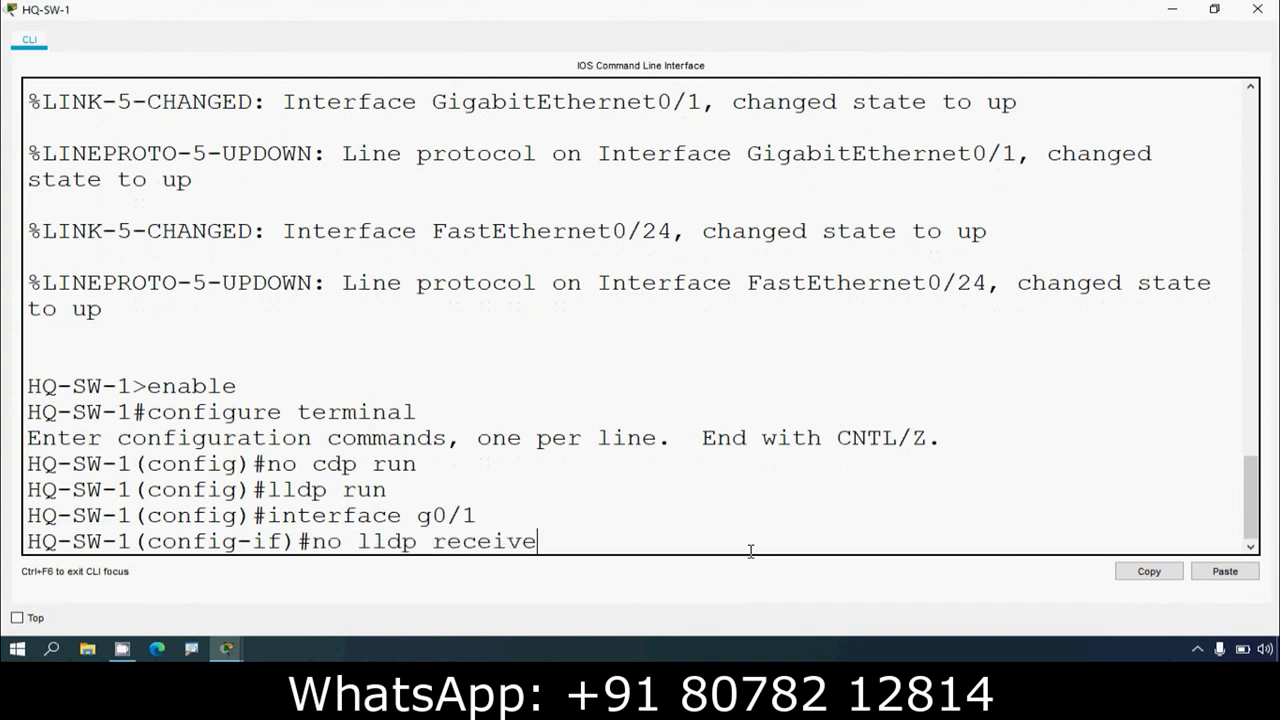
{"action": "key", "text": "Return"}
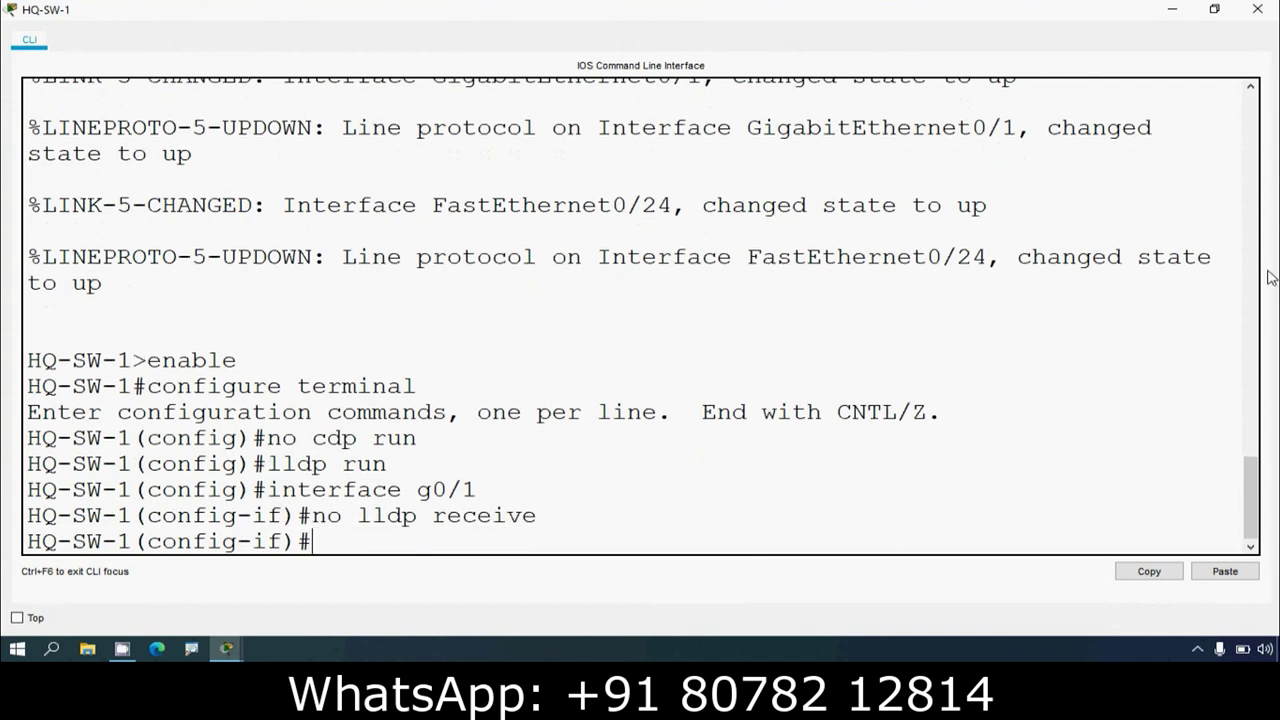
{"action": "left_click", "coordinate": [1262, 9]}
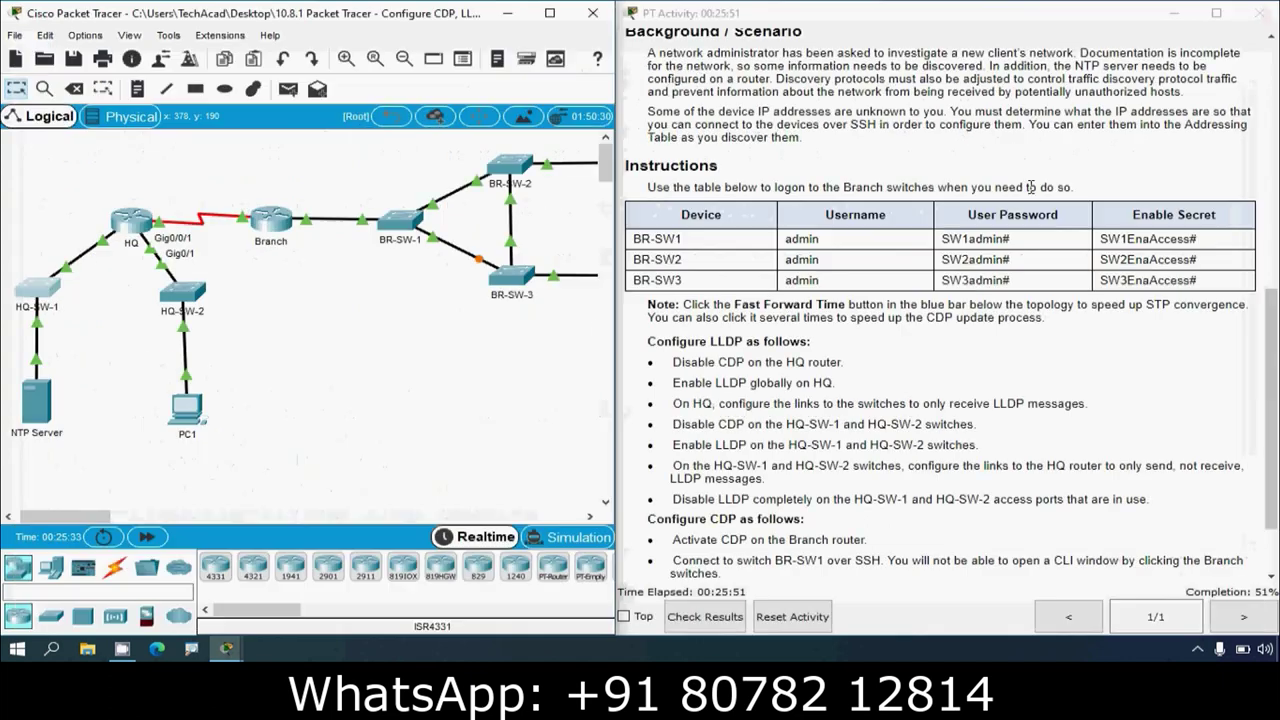
- On HQ-SW-2, enter interface g0/1 and start typing no lldp receive
{"action": "left_click", "coordinate": [190, 300]}
{"action": "left_click", "coordinate": [818, 88]}
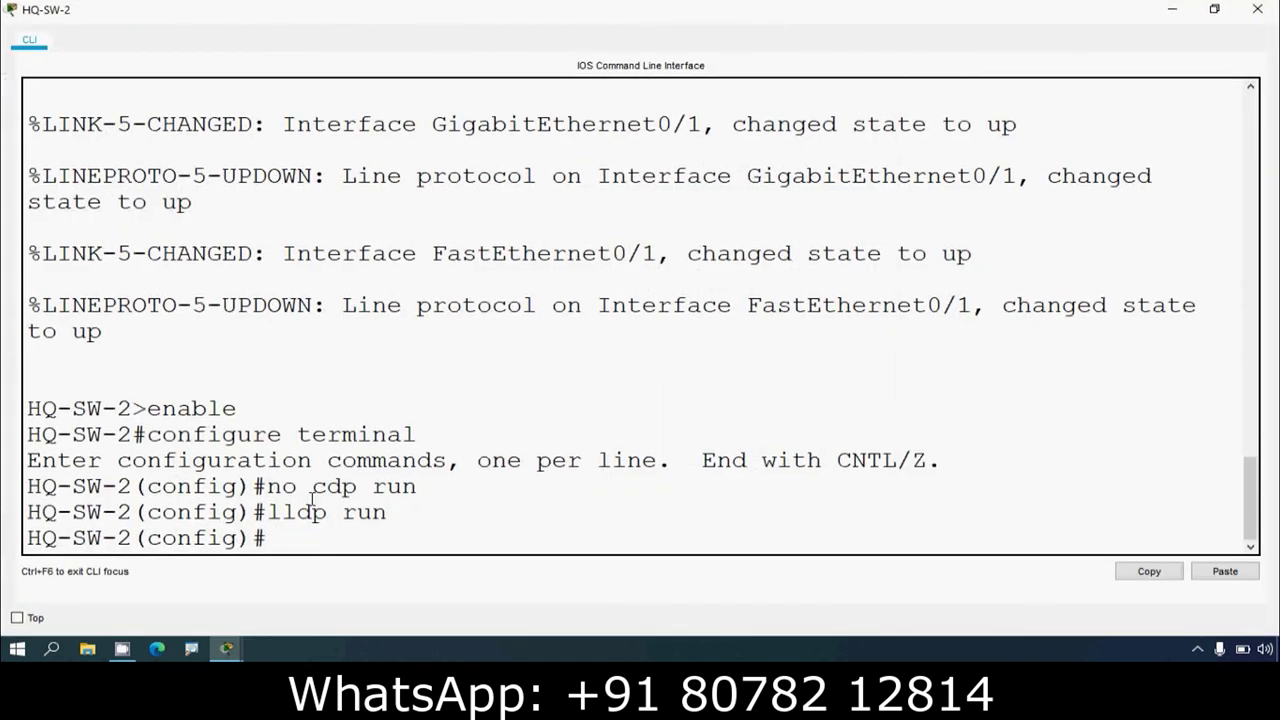
{"action": "type", "text": "erfa"}
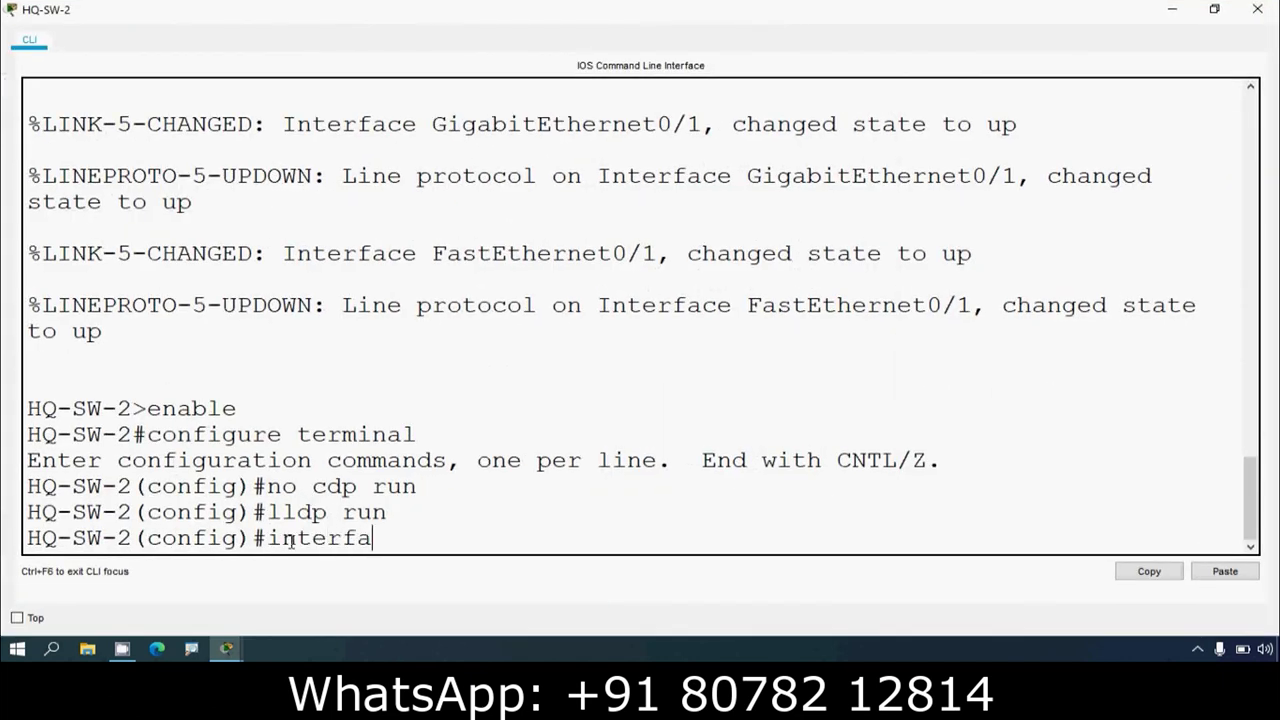
{"action": "type", "text": "ce g0/1"}
{"action": "key", "text": "Return"}
{"action": "type", "text": "no lldp"}
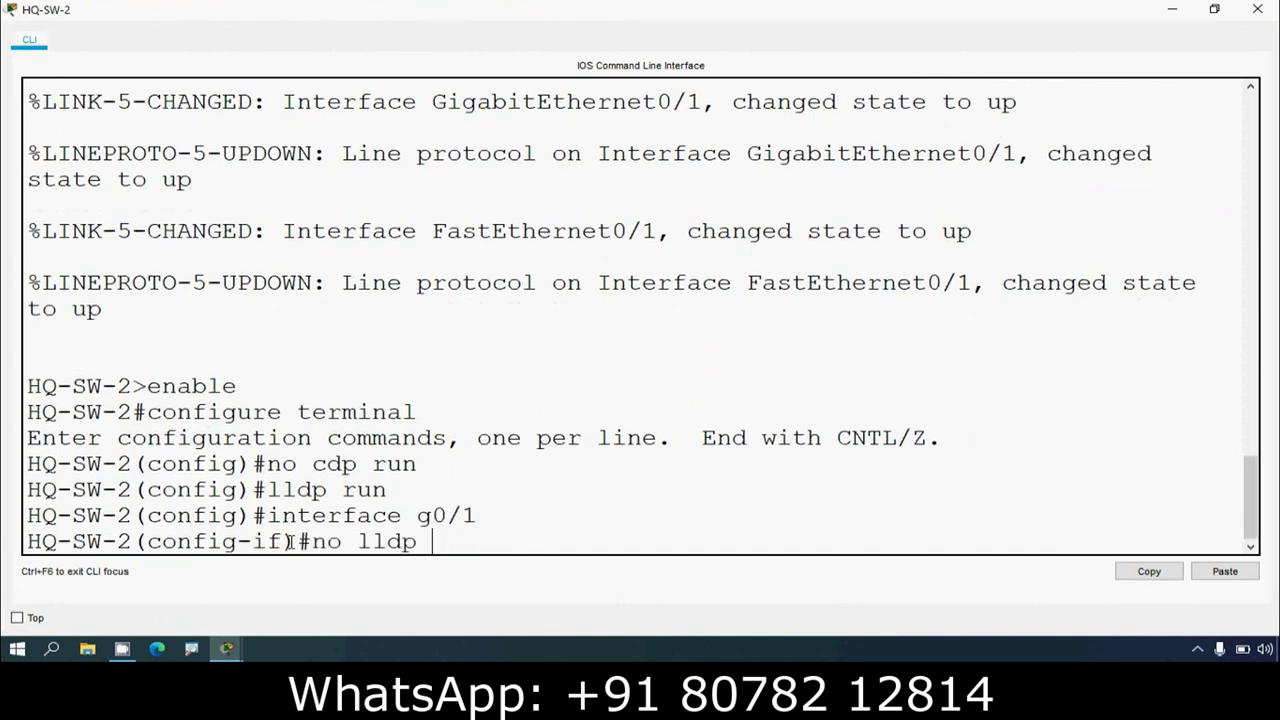
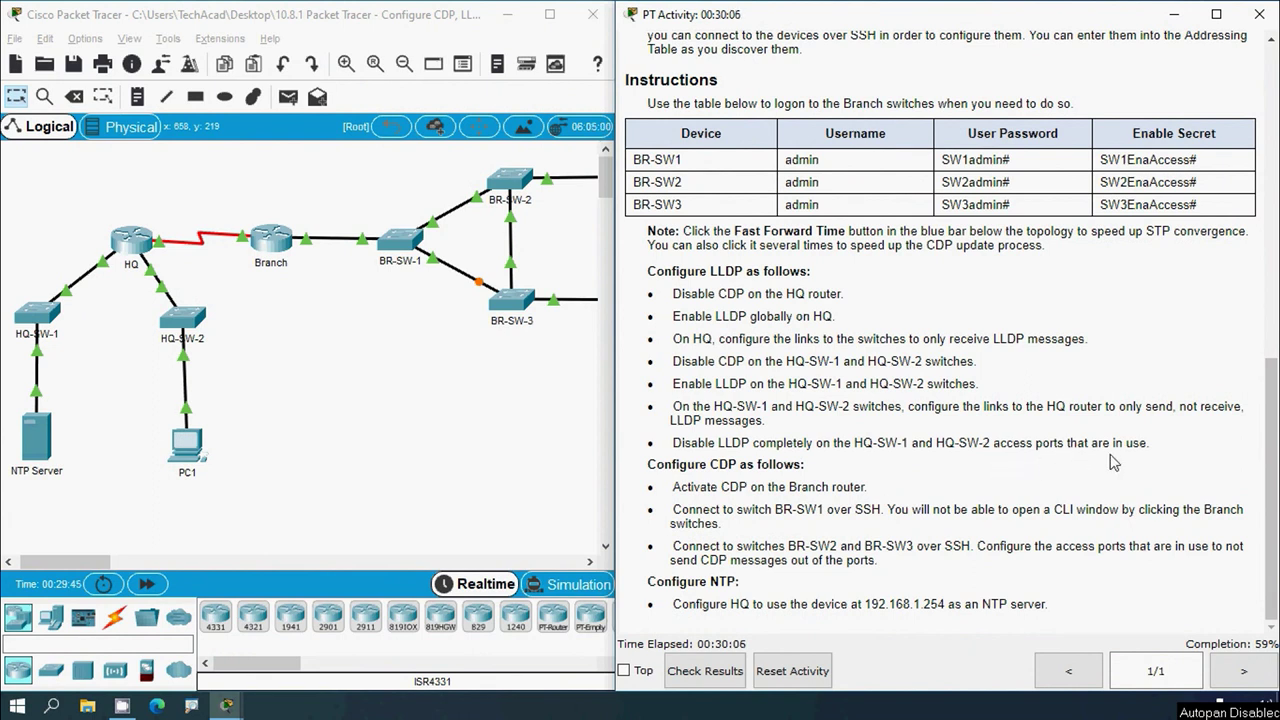
- Read the link labels: HQ-SW-1 Fa0/24 to the NTP Server and HQ-SW-2 Fa0/1 to PC1
{"action": "left_click", "coordinate": [357, 482]}
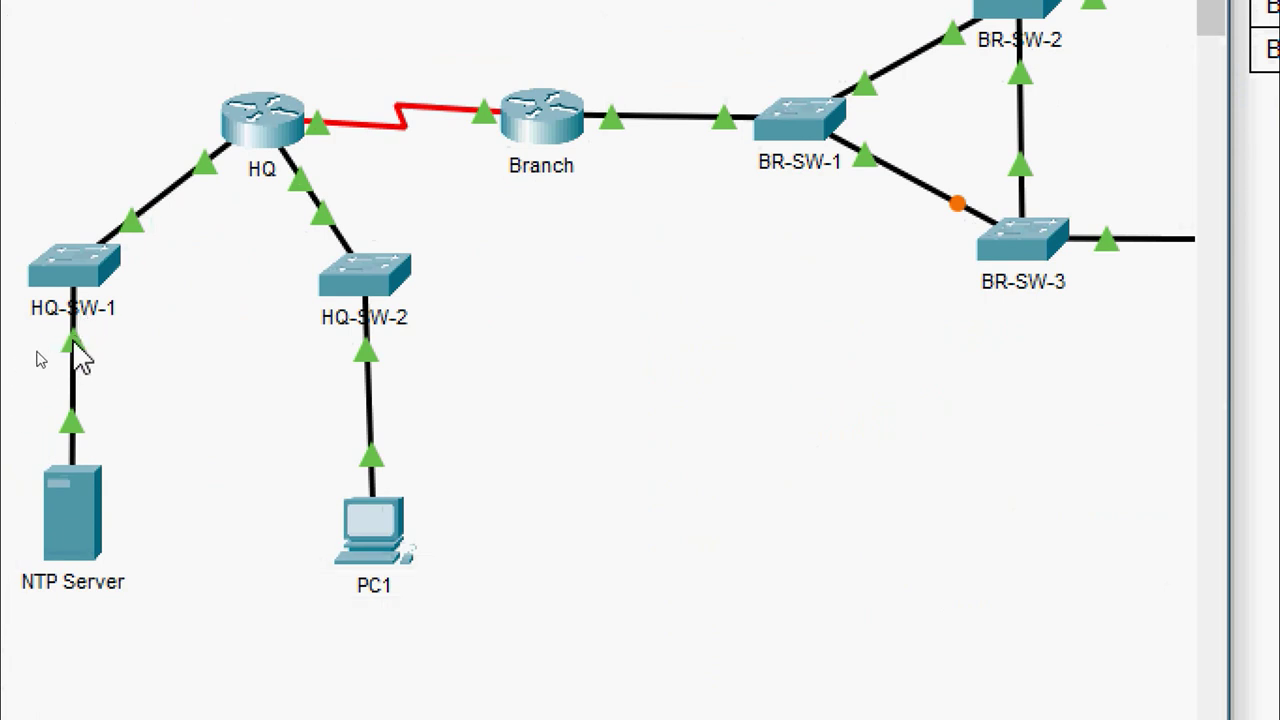
{"action": "mouse_move", "coordinate": [78, 350]}
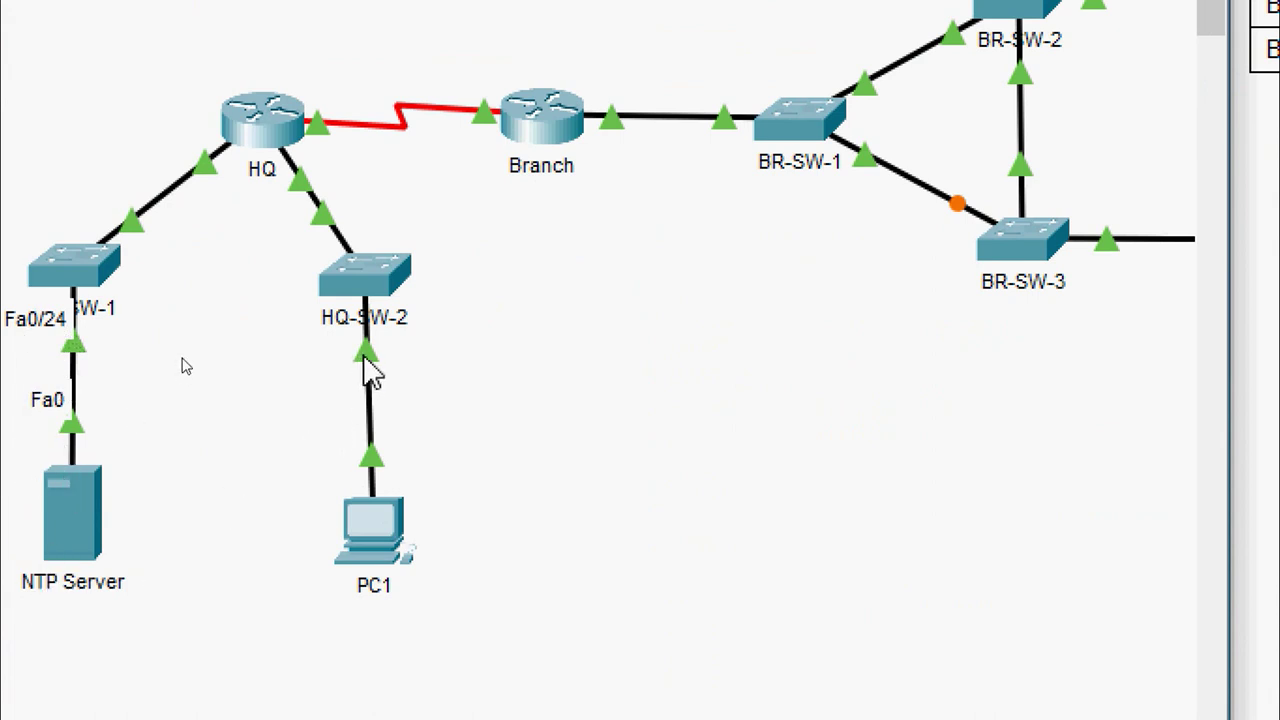
{"action": "mouse_move", "coordinate": [366, 356]}
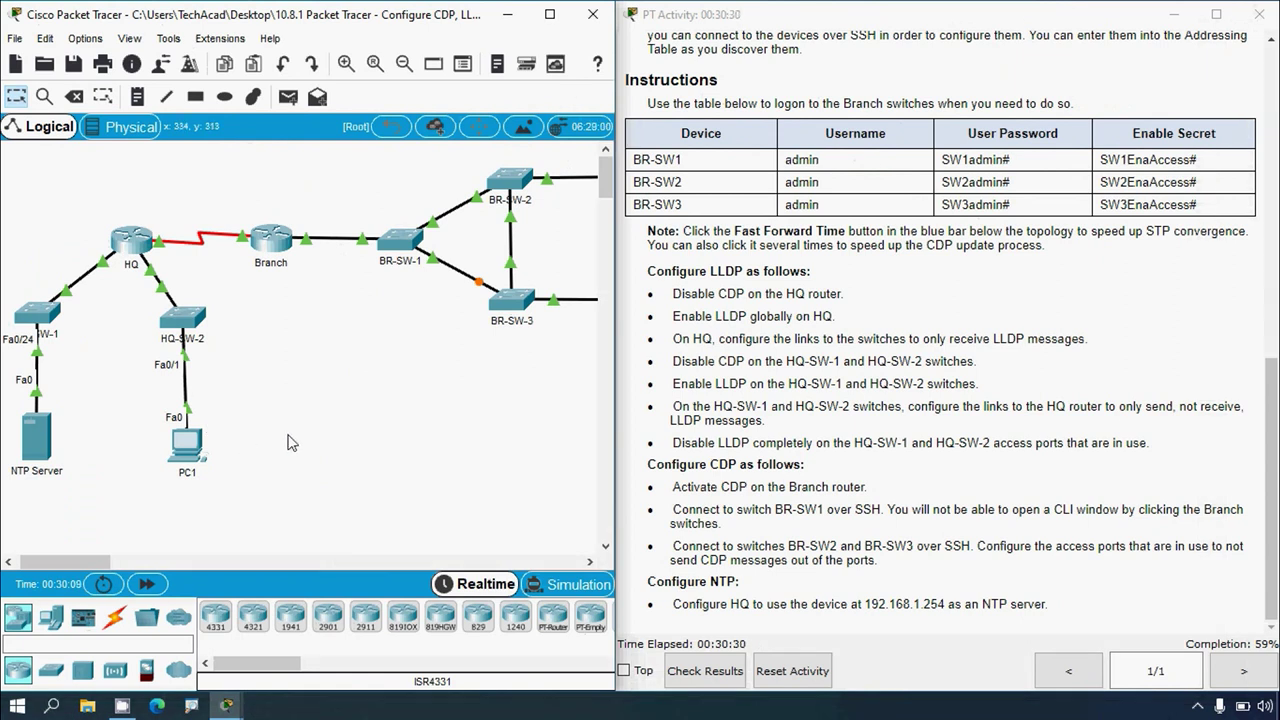
- On HQ-SW-1, apply 'no lldp receive' and 'no lldp transmit' to interface Fa0/24
{"action": "left_click", "coordinate": [40, 319]}
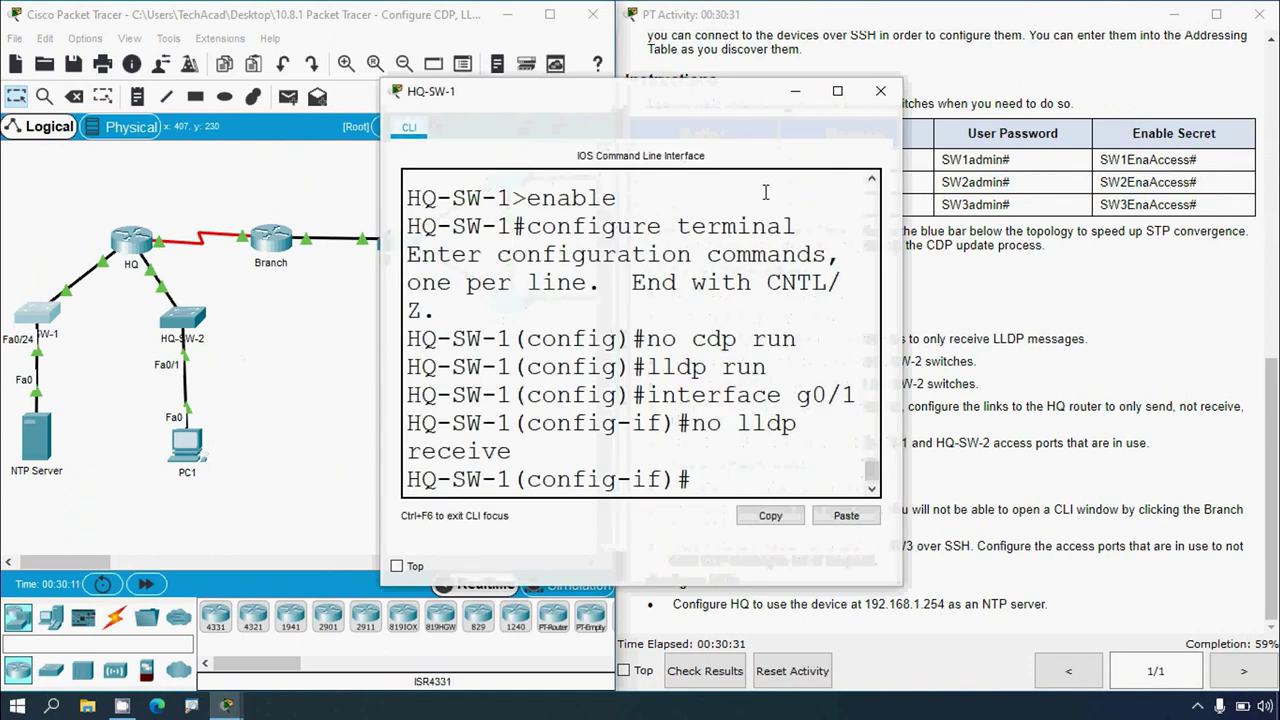
{"action": "left_click", "coordinate": [837, 91]}
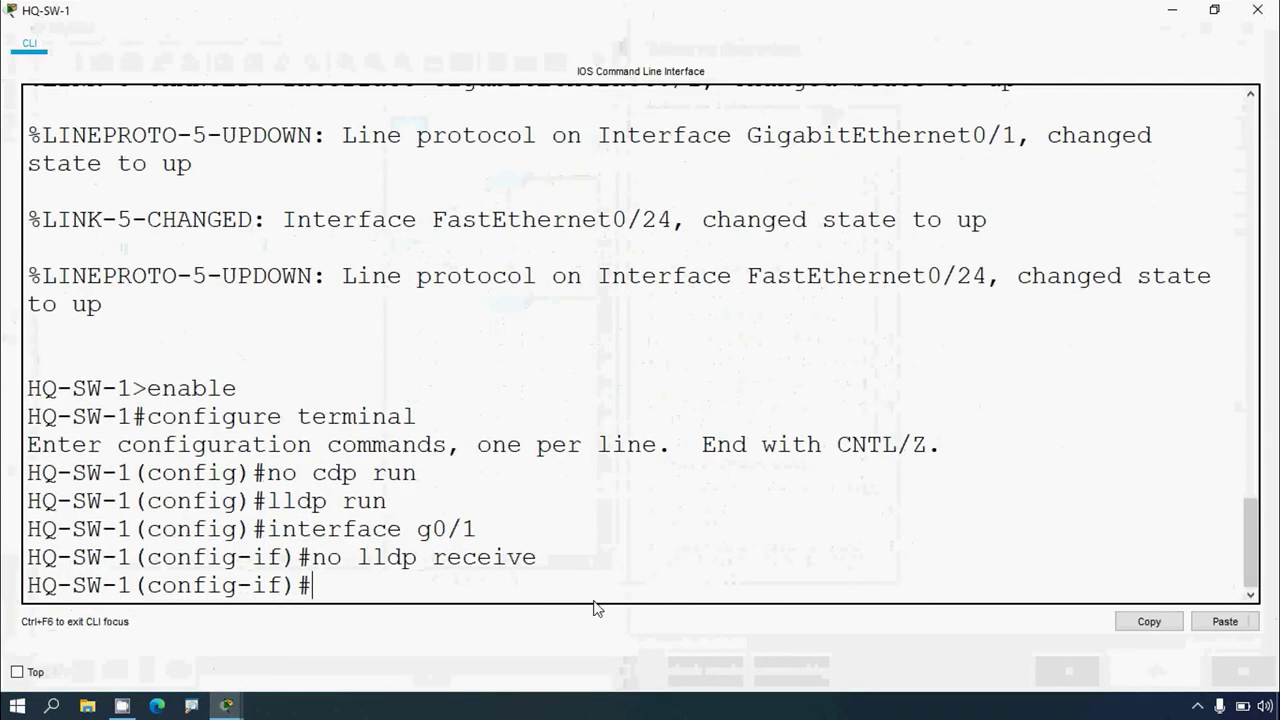
{"action": "type", "text": "exit"}
{"action": "key", "text": "Return"}
{"action": "type", "text": "inter"}
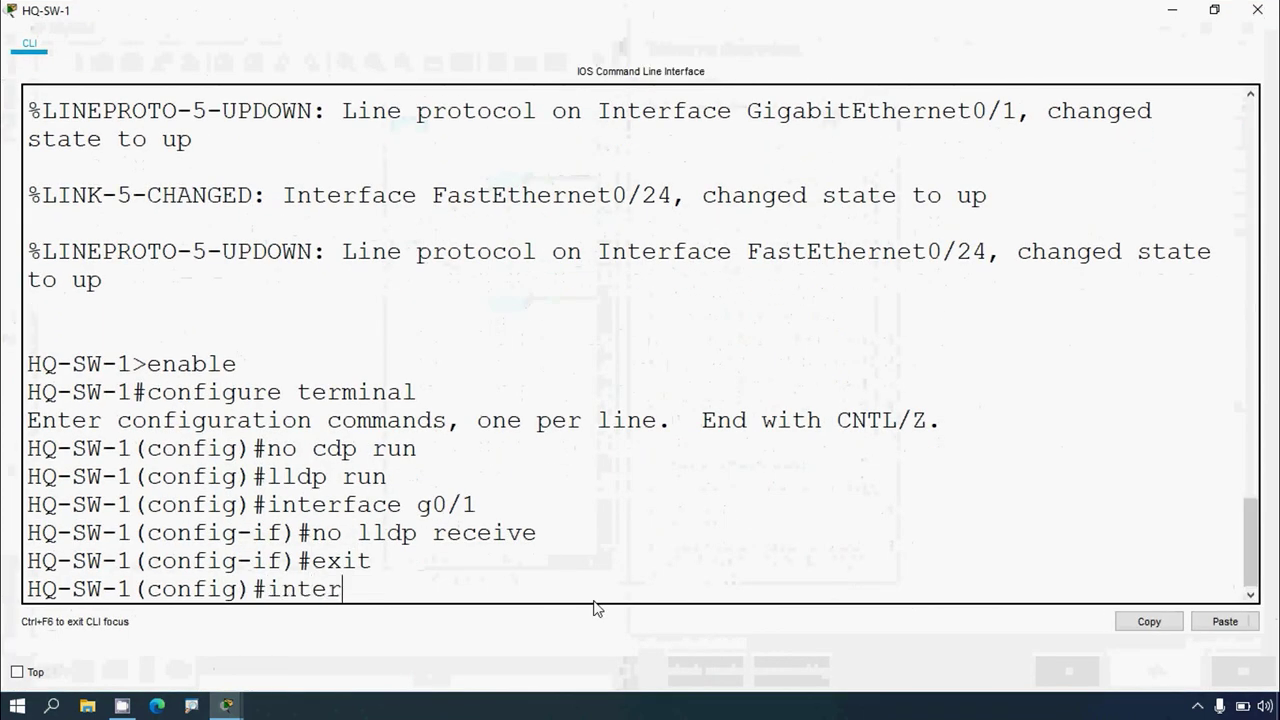
{"action": "type", "text": "face f"}
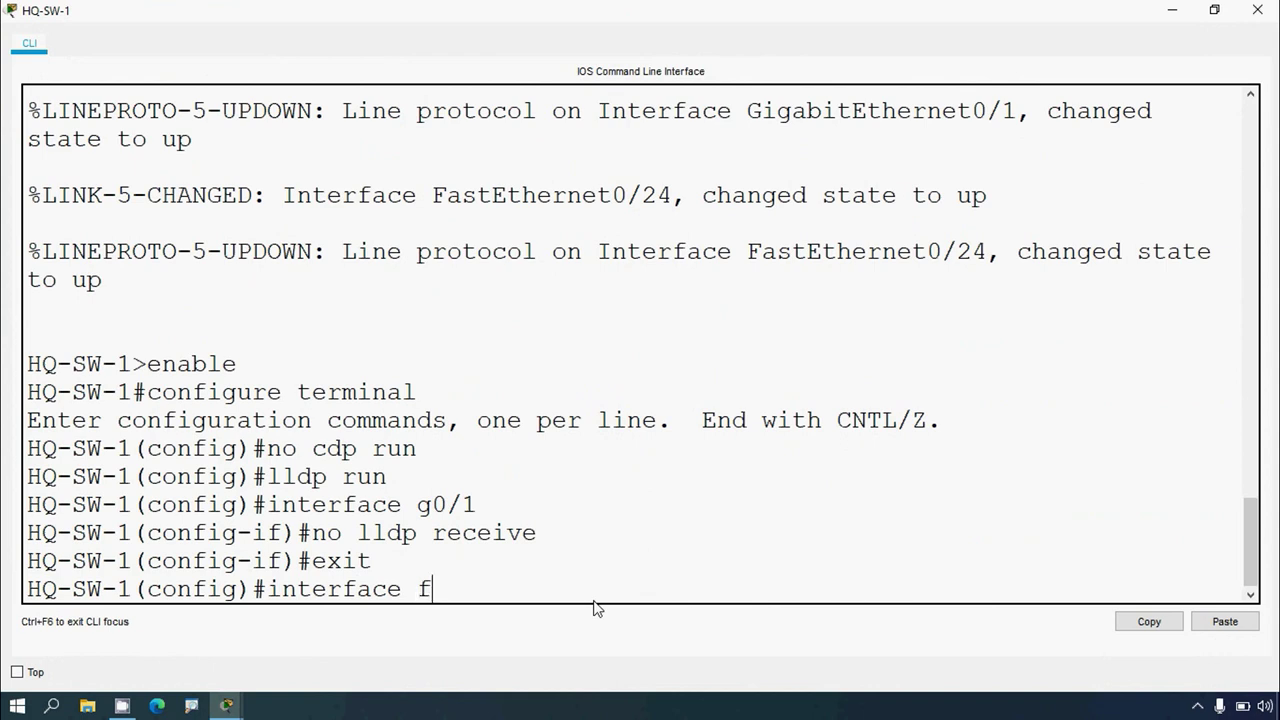
{"action": "type", "text": "a0/24"}
{"action": "key", "text": "Return"}
{"action": "type", "text": "no "}
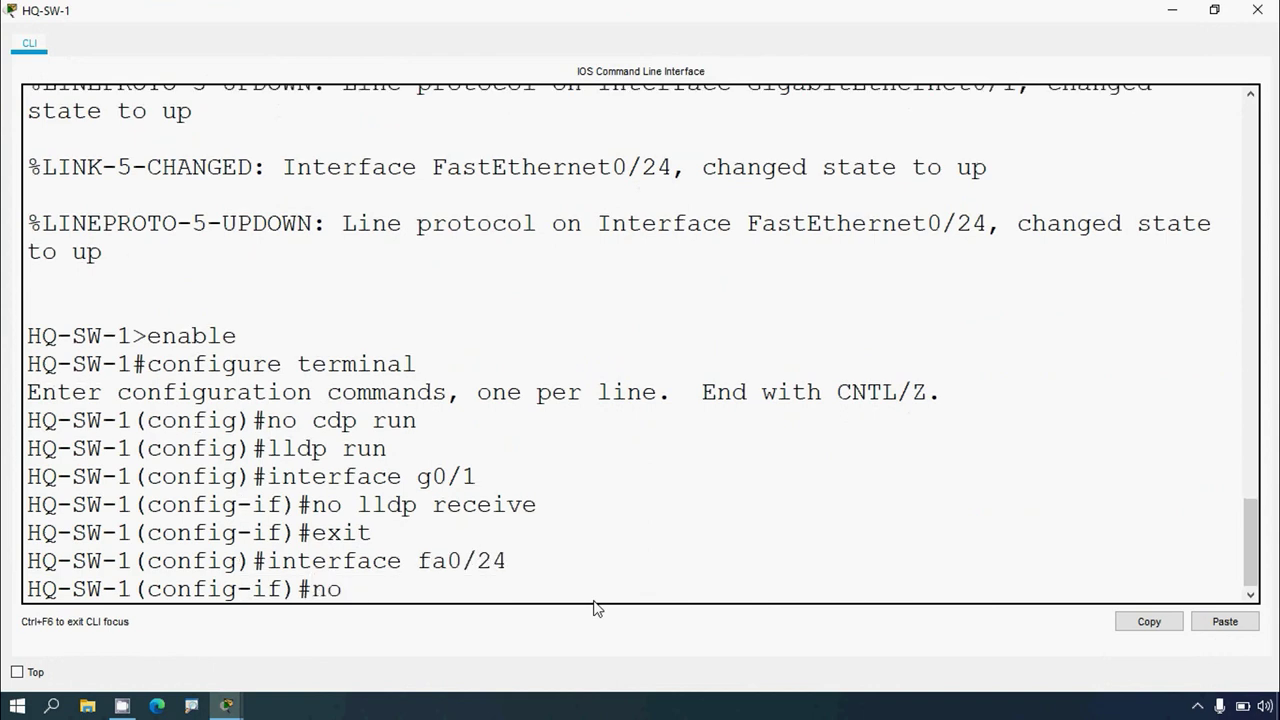
{"action": "type", "text": "lldp receive"}
{"action": "key", "text": "Return"}
{"action": "type", "text": "nfig-if)#no"}
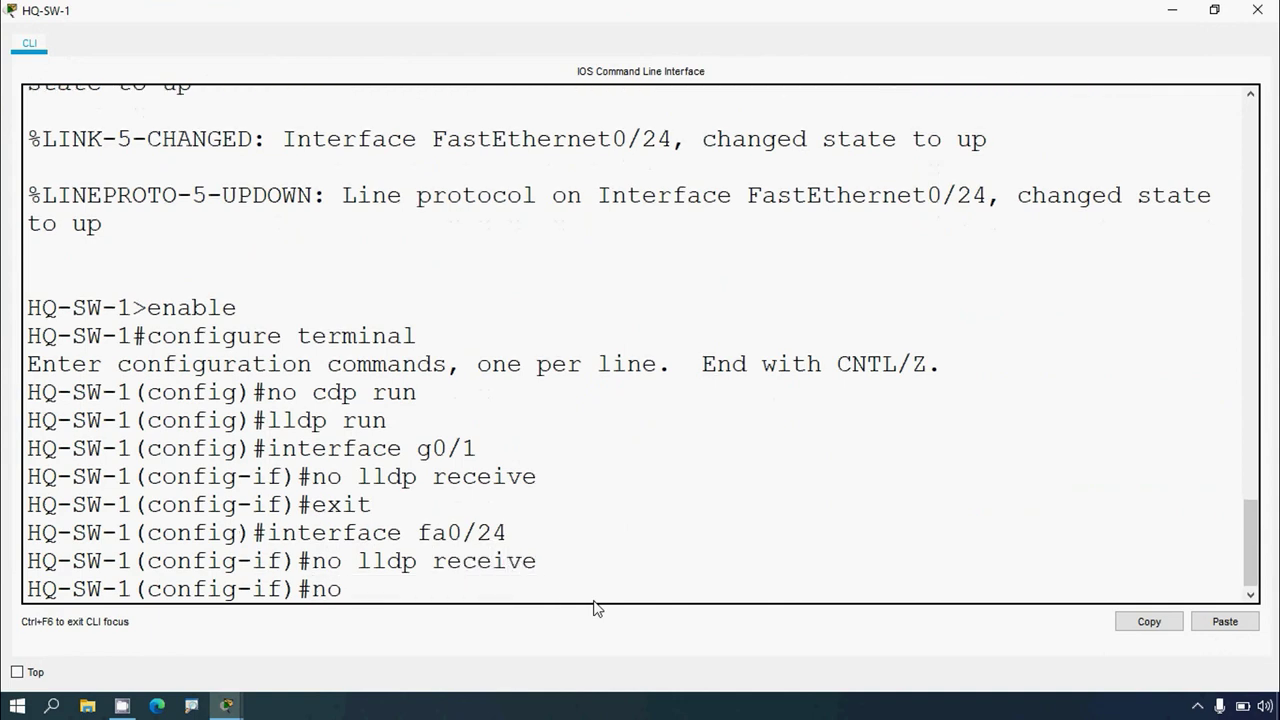
{"action": "type", "text": " lldp transmit"}
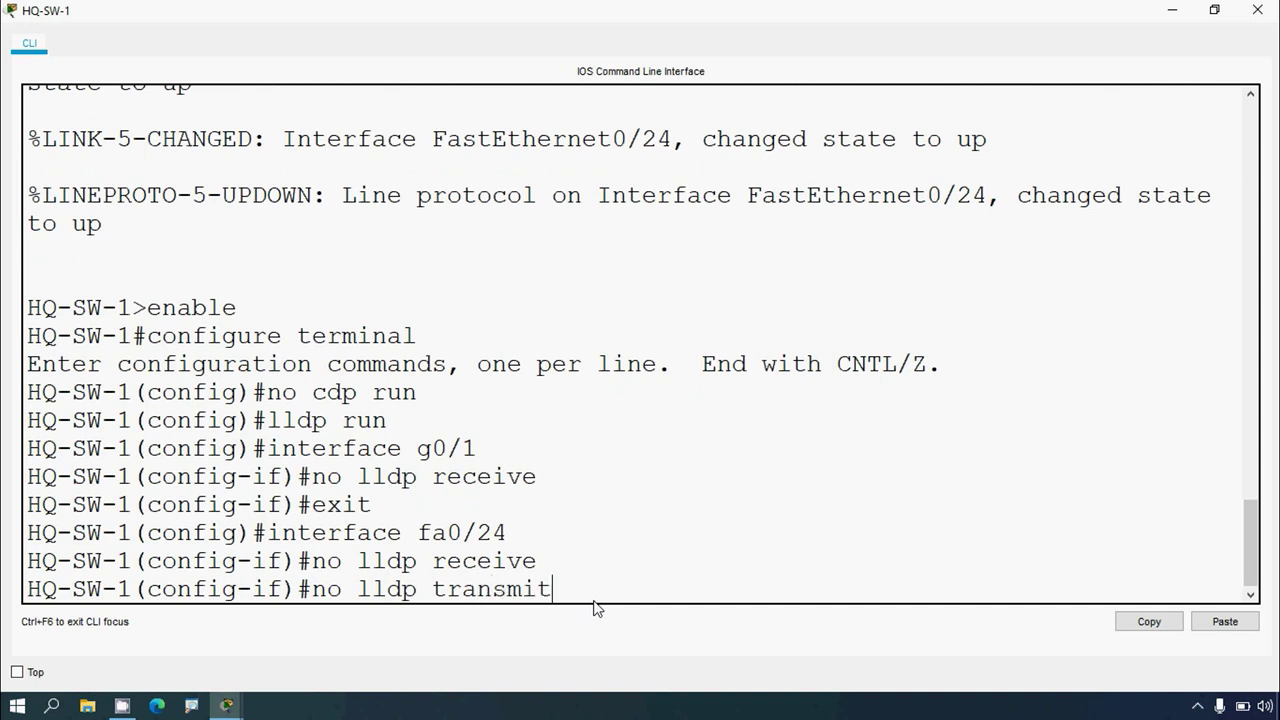
{"action": "key", "text": "Return"}
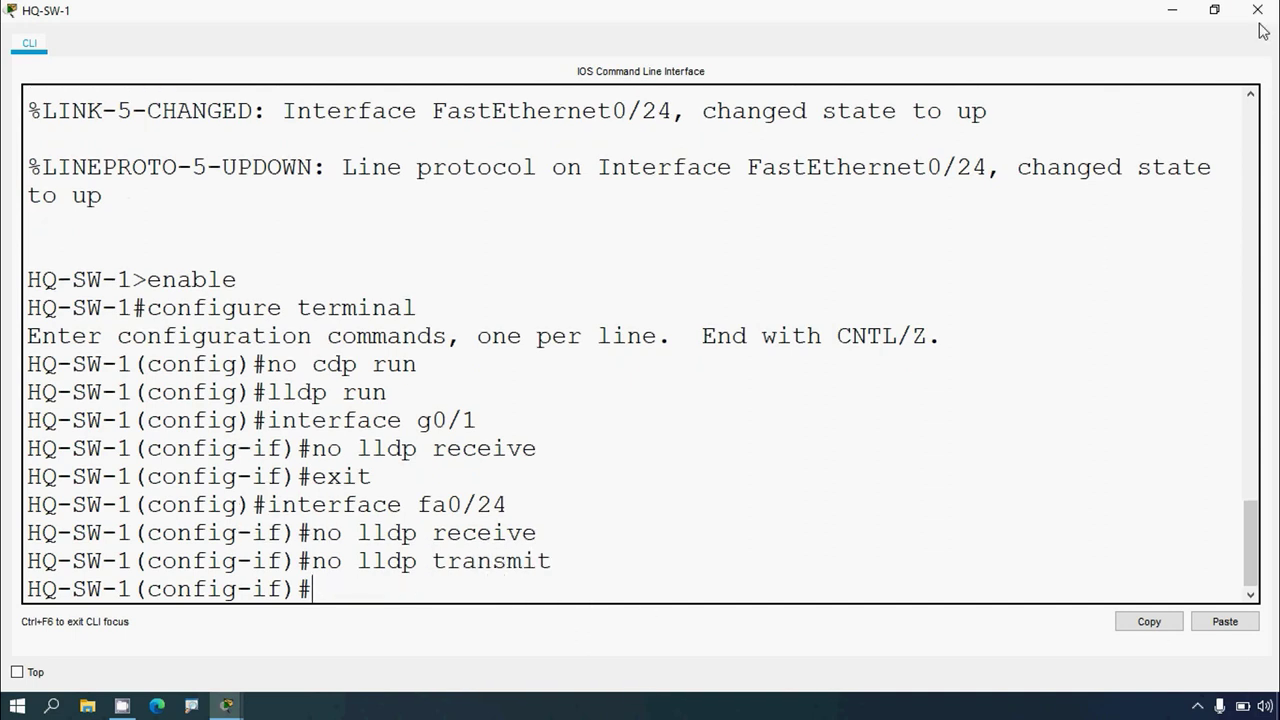
{"action": "left_click", "coordinate": [1257, 10]}
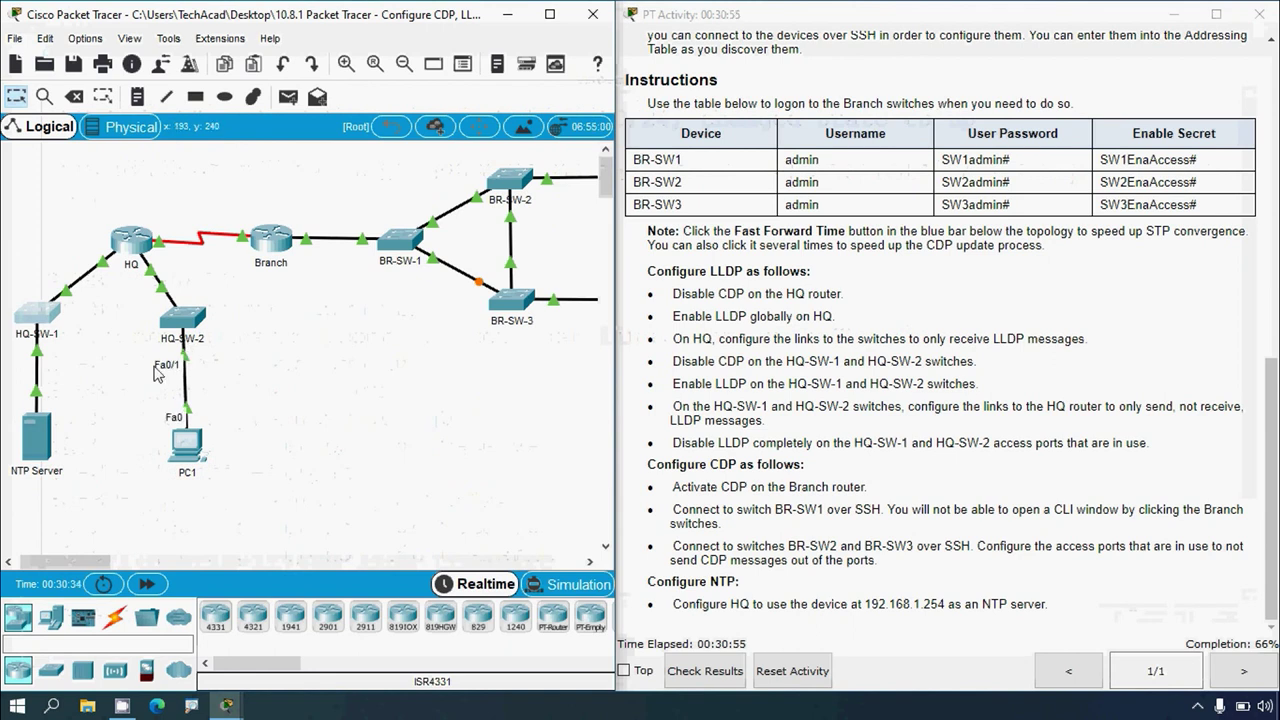
- On HQ-SW-2, apply 'no lldp receive' and 'no lldp transmit' to Fa0/1, correcting a mistyped command
{"action": "left_click", "coordinate": [182, 320]}
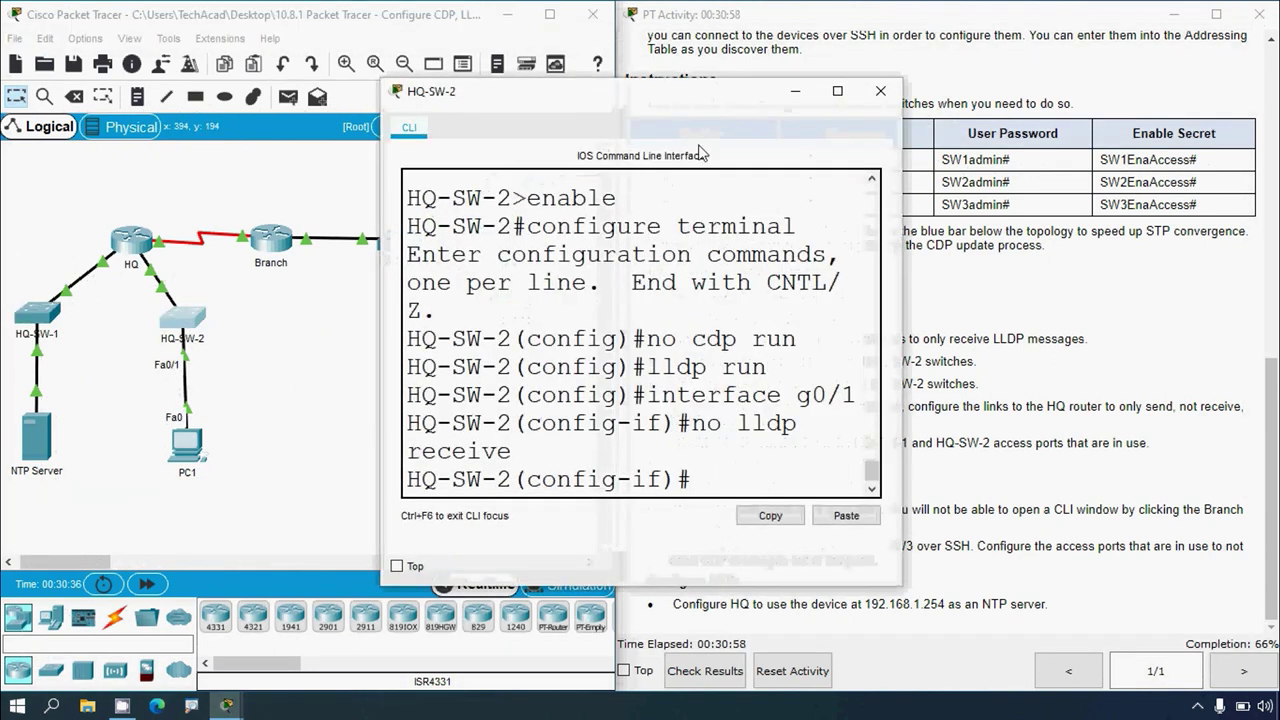
{"action": "left_click", "coordinate": [815, 87]}
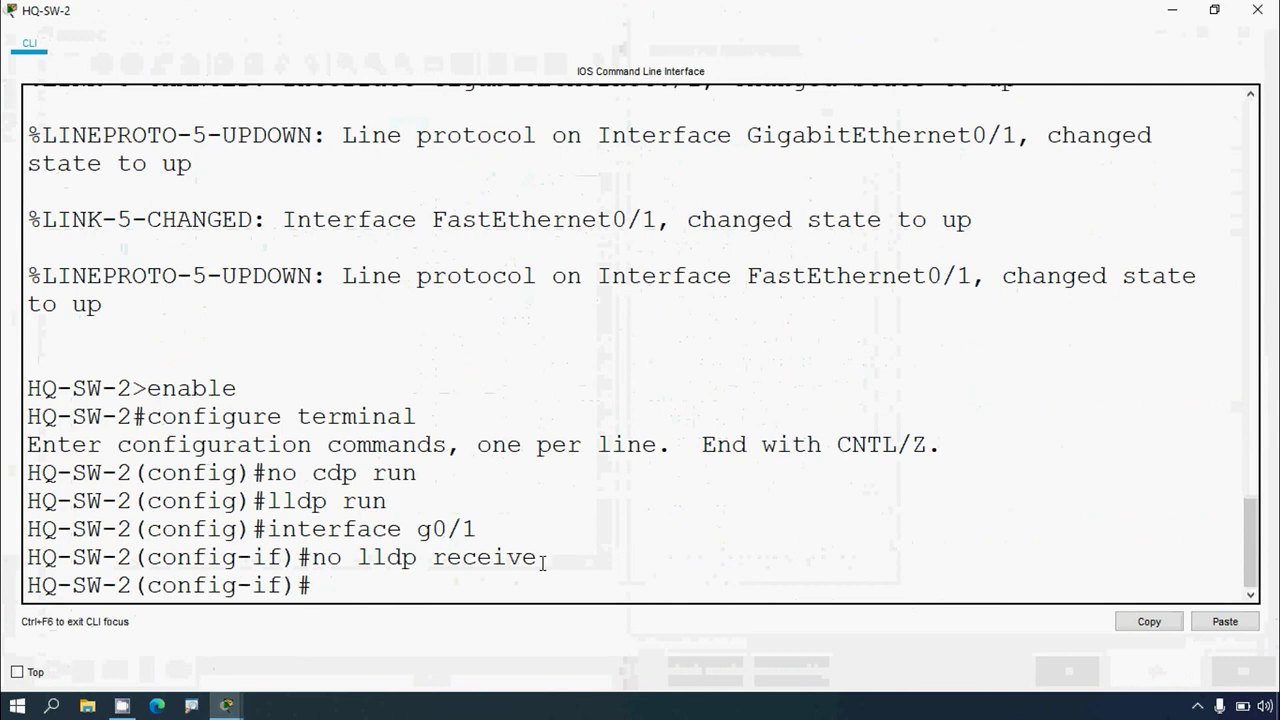
{"action": "type", "text": "exit"}
{"action": "key", "text": "Return"}
{"action": "type", "text": "int"}
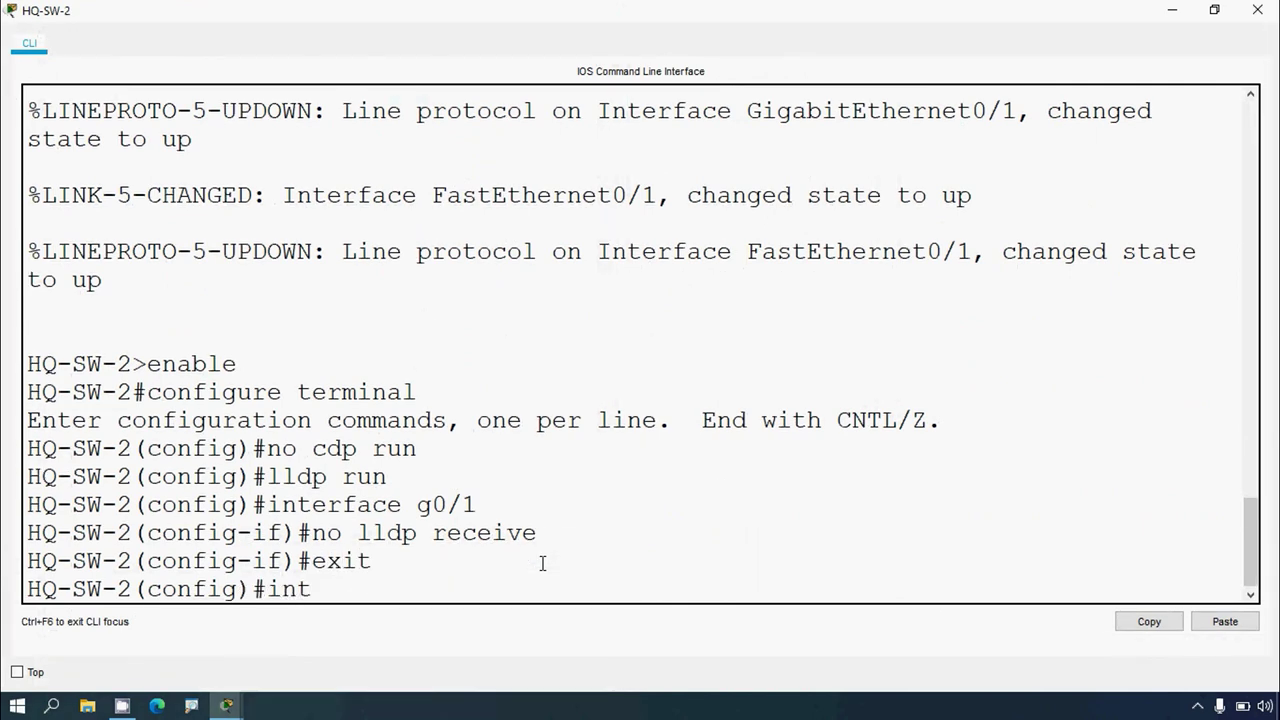
{"action": "type", "text": "erface fa0/"}
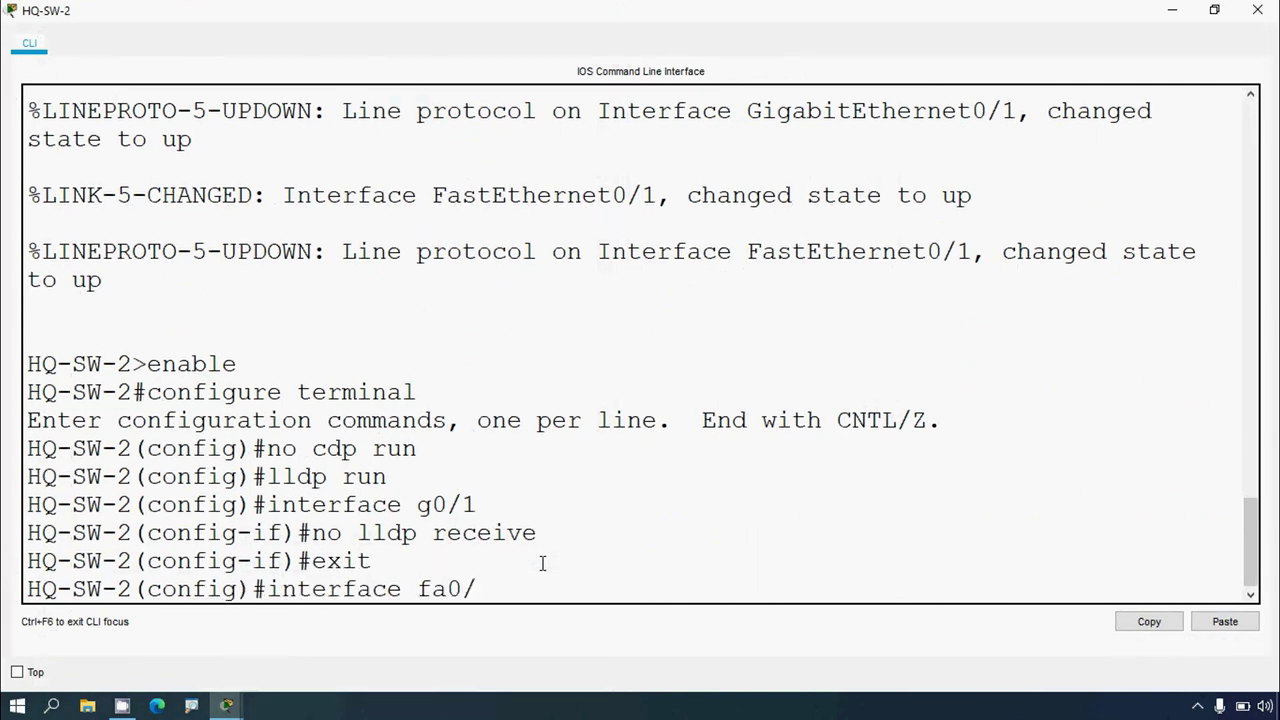
{"action": "type", "text": "1"}
{"action": "key", "text": "Return"}
{"action": "type", "text": "no "}
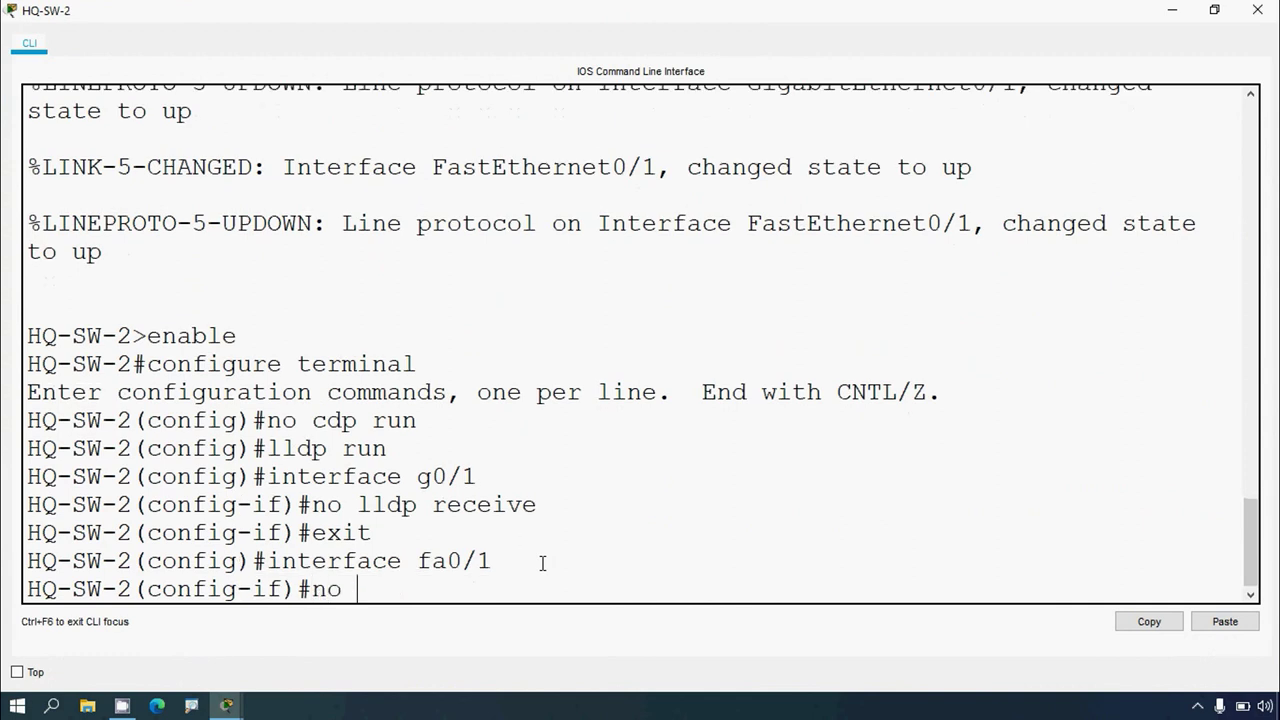
{"action": "type", "text": "lldp receive"}
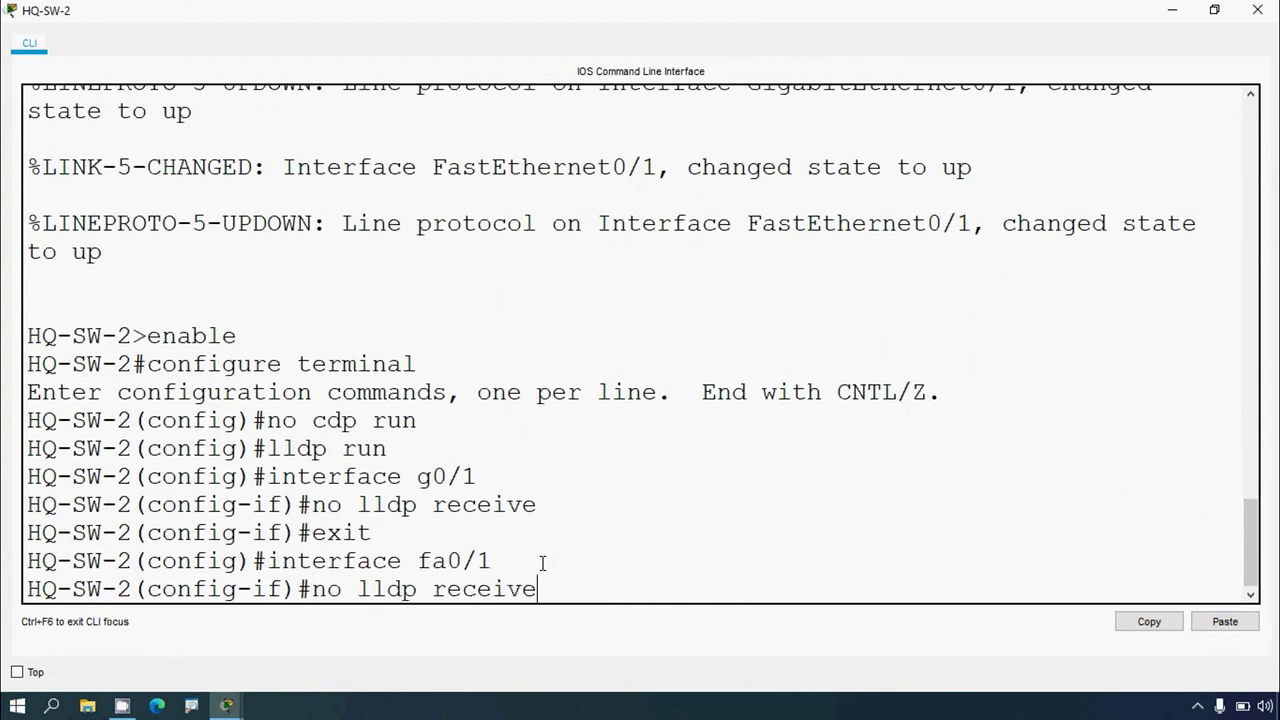
{"action": "key", "text": "Return"}
{"action": "type", "text": "no ll"}
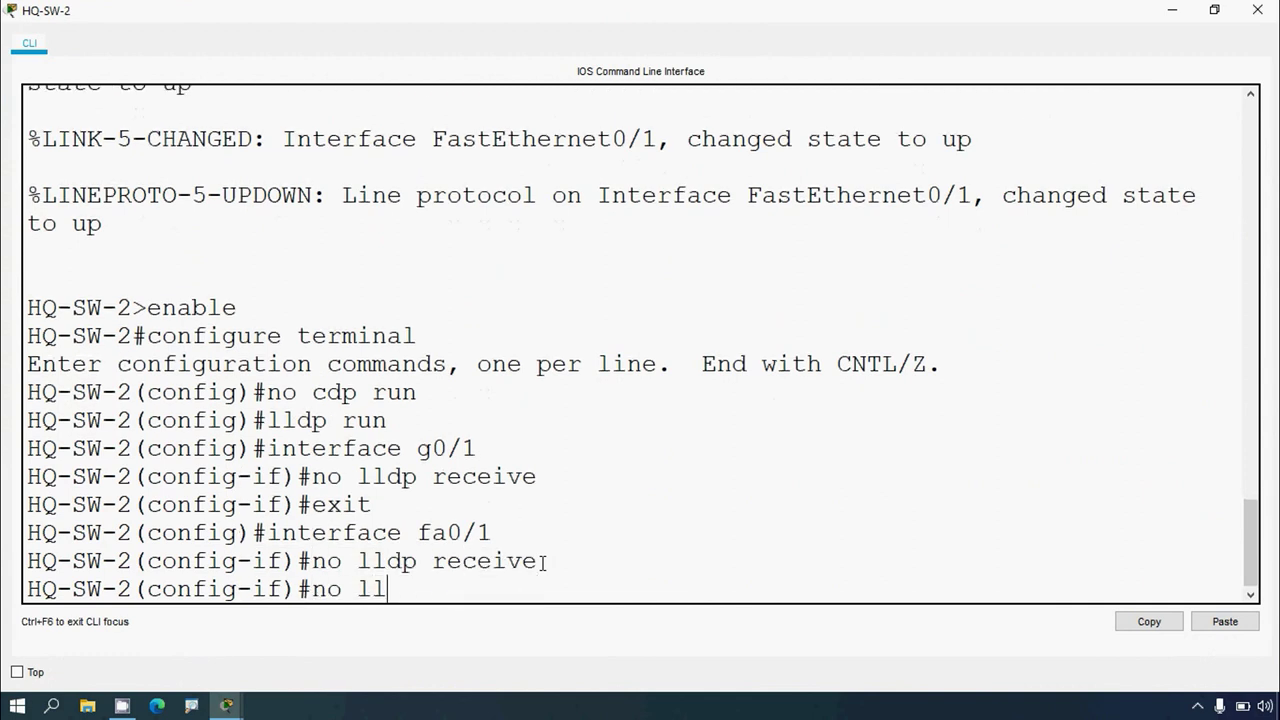
{"action": "type", "text": "pd transmit"}
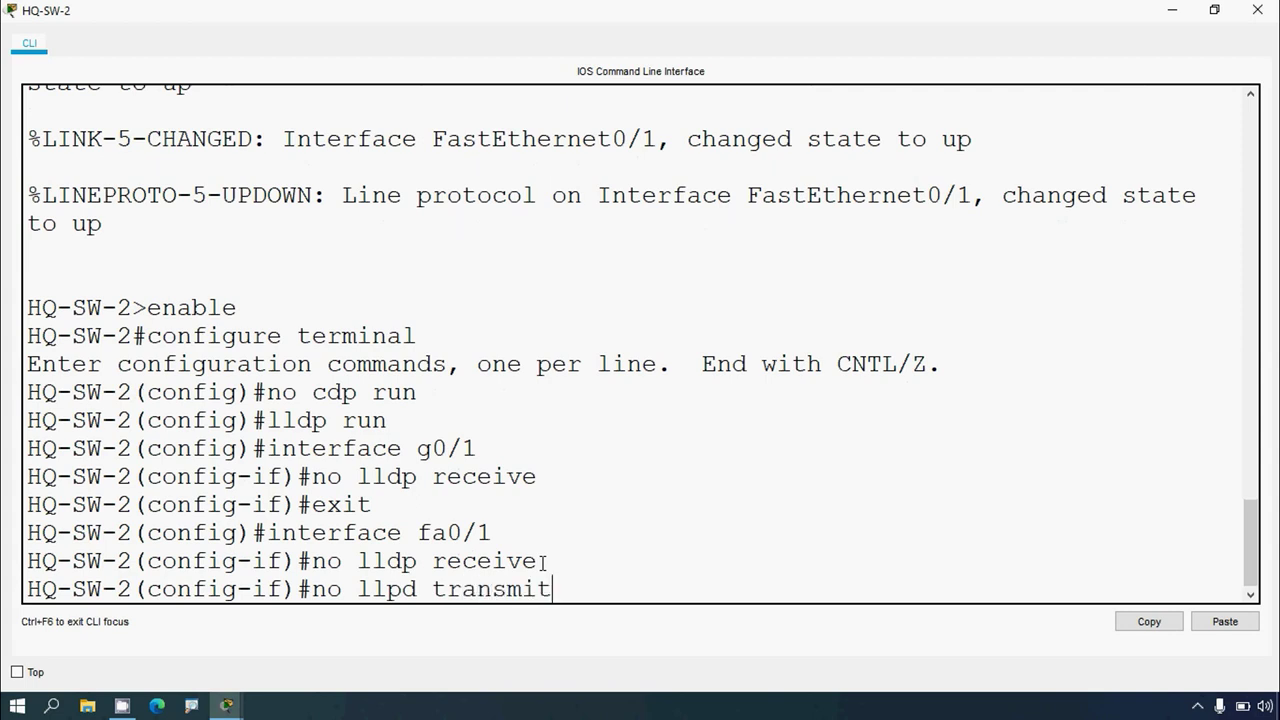
{"action": "key", "text": "Return"}
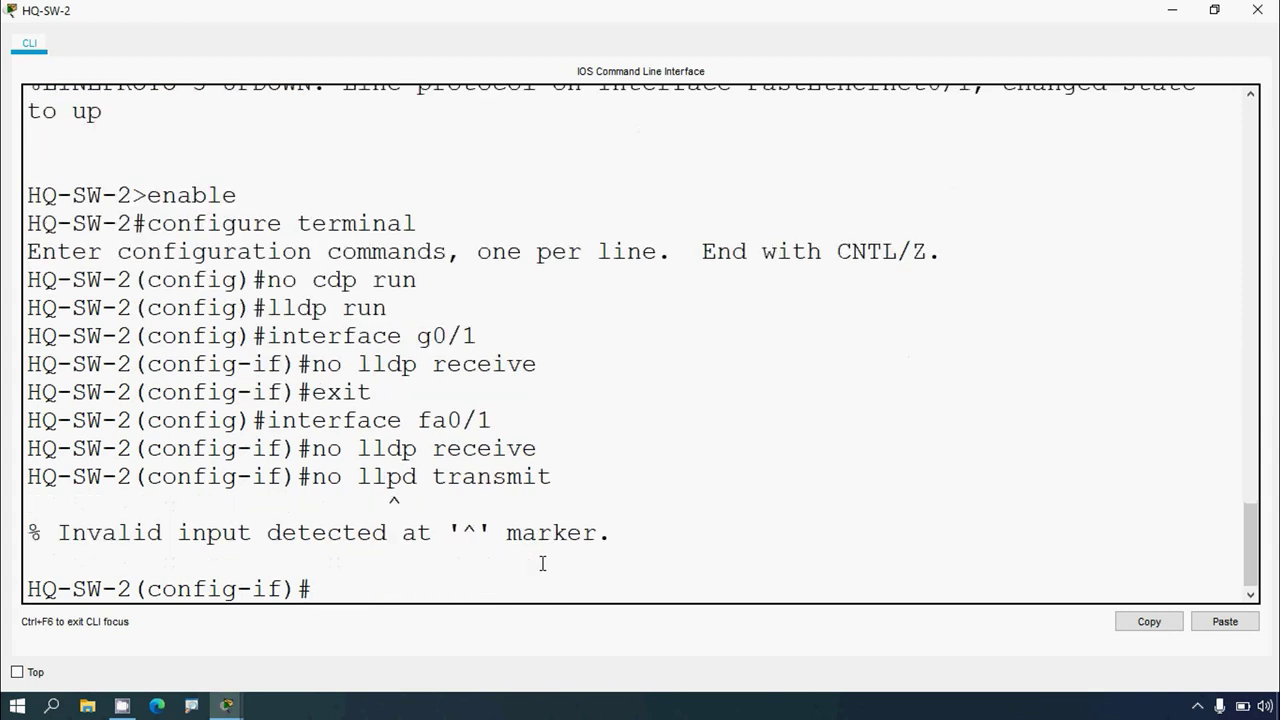
{"action": "type", "text": "no lldp transmit"}
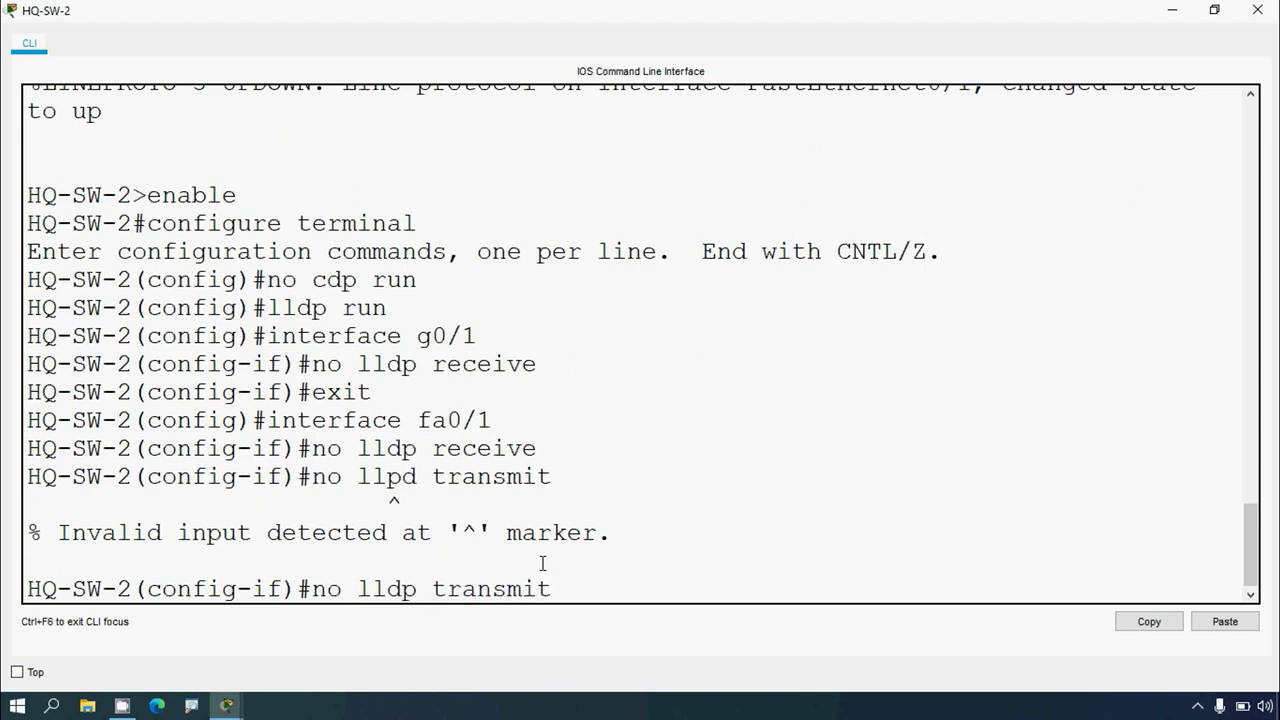
{"action": "key", "text": "Return"}
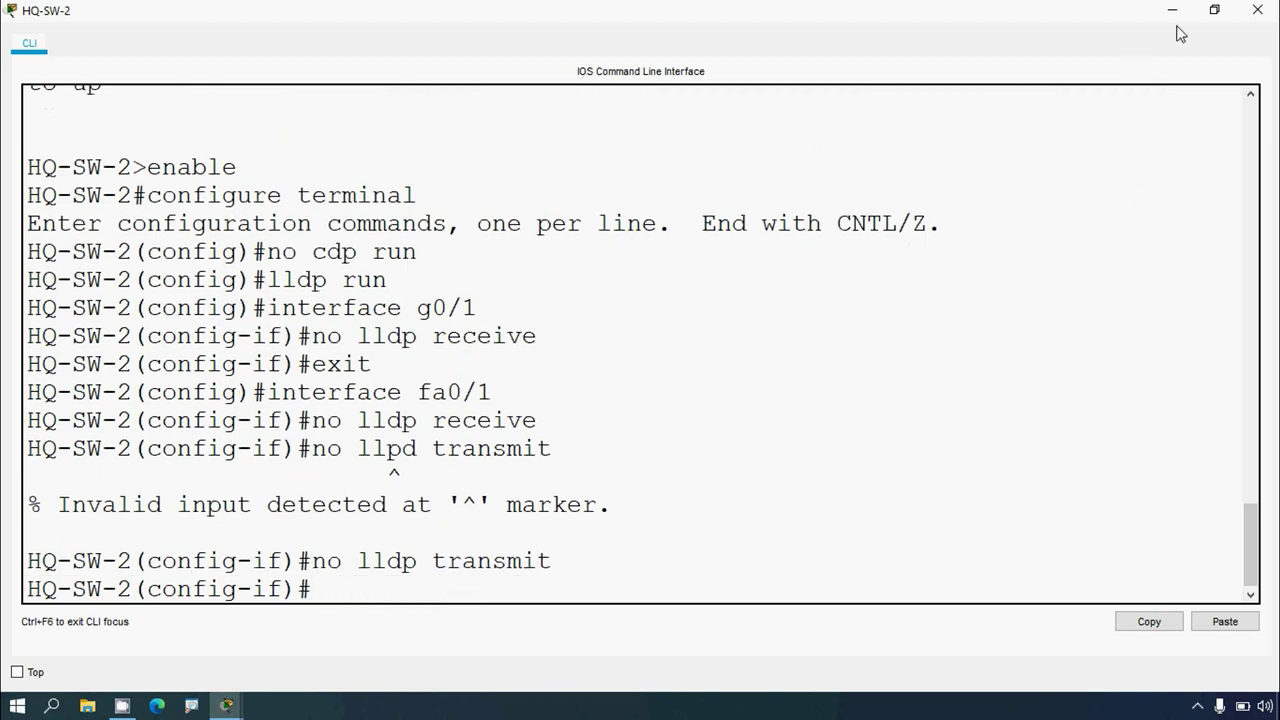
{"action": "left_click", "coordinate": [1257, 10]}
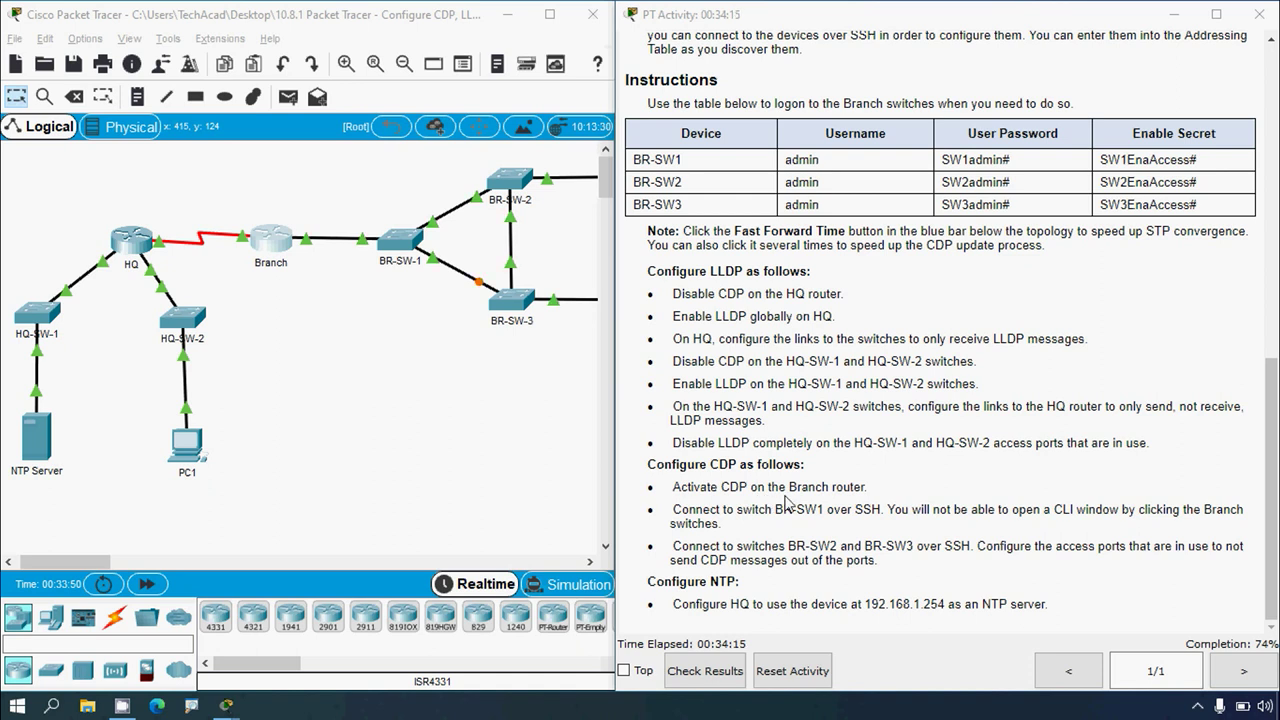
- On the Branch router, enter global configuration mode and run 'cdp run'
{"action": "left_click", "coordinate": [300, 368]}
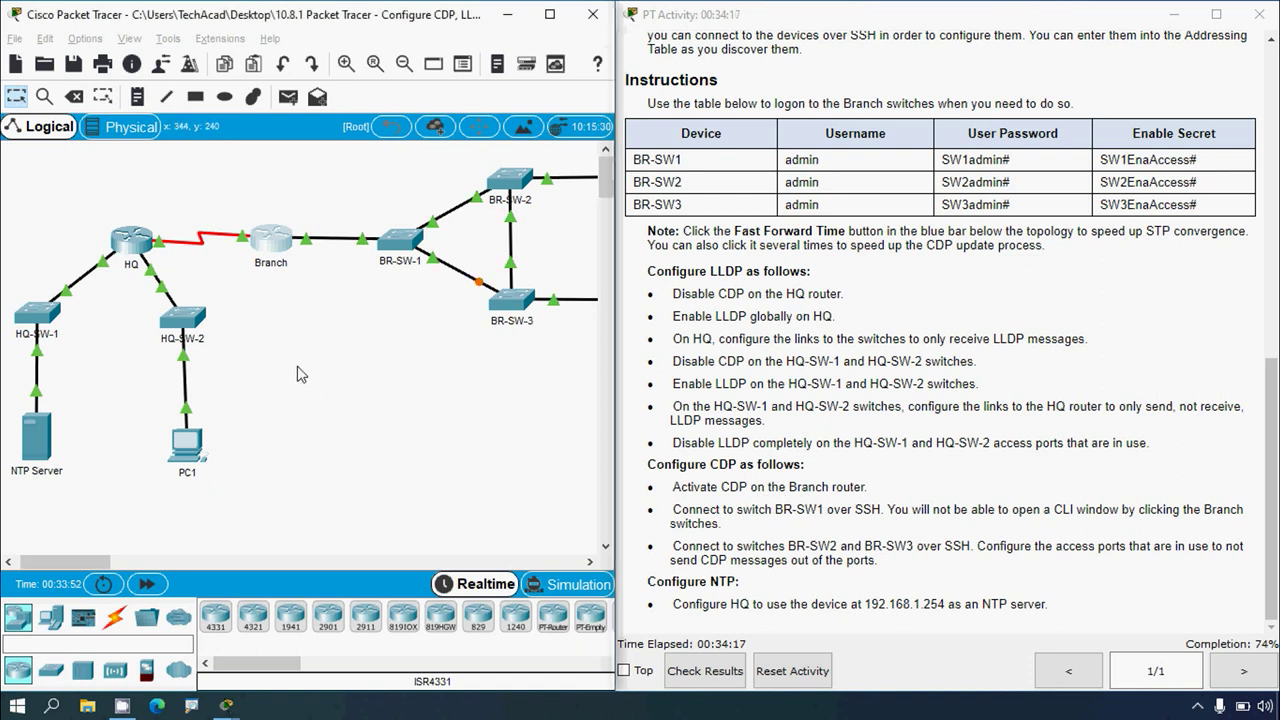
{"action": "left_click", "coordinate": [273, 246]}
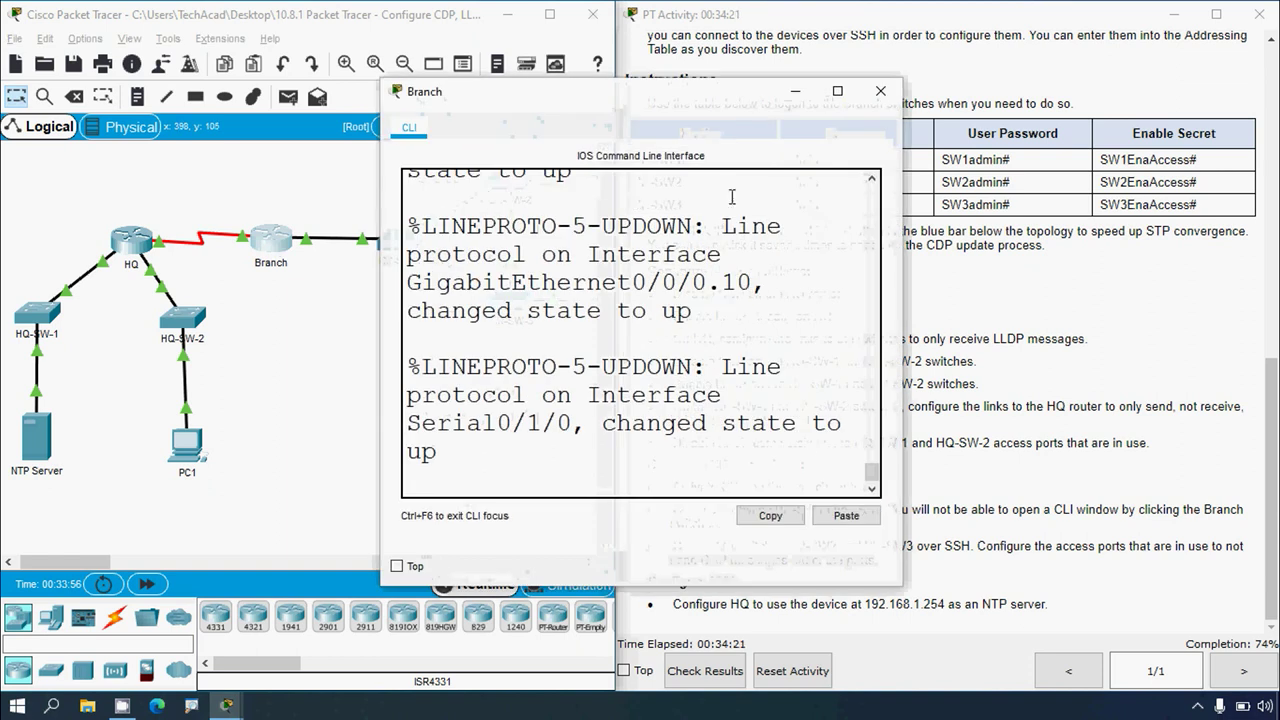
{"action": "left_click", "coordinate": [842, 105]}
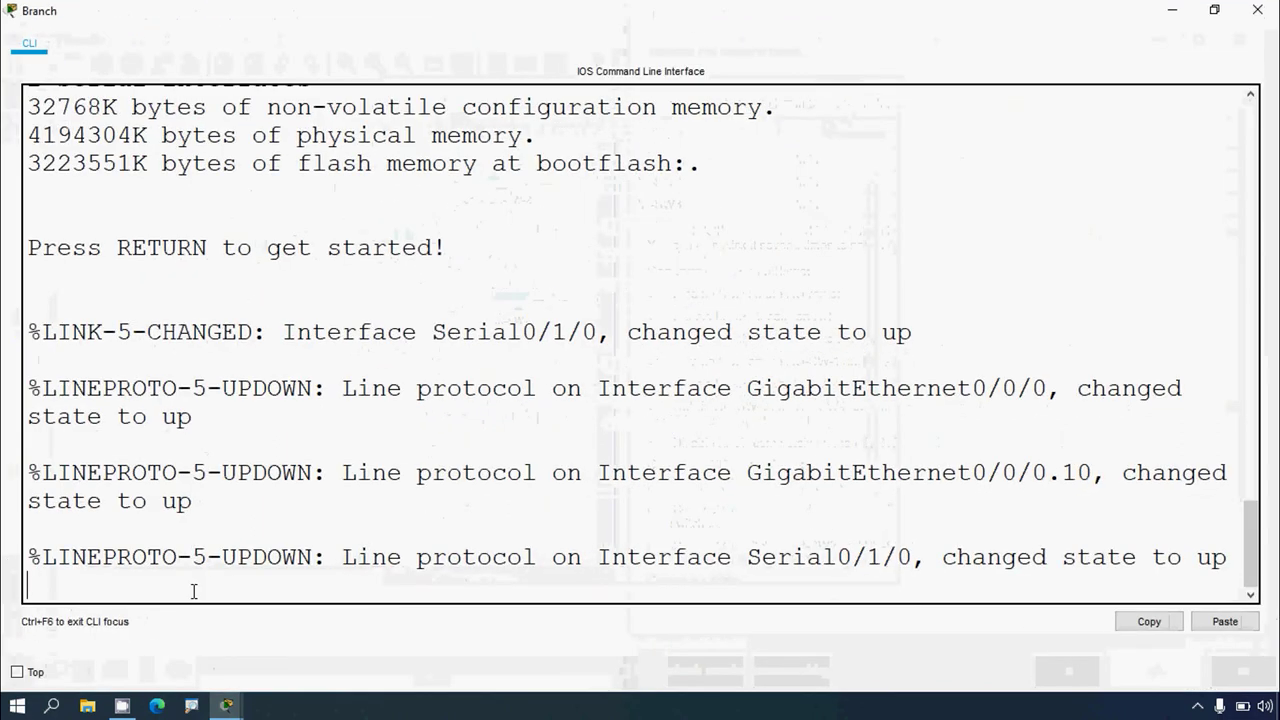
{"action": "key", "text": "Return"}
{"action": "key", "text": "Return"}
{"action": "type", "text": "enable"}
{"action": "key", "text": "Return"}
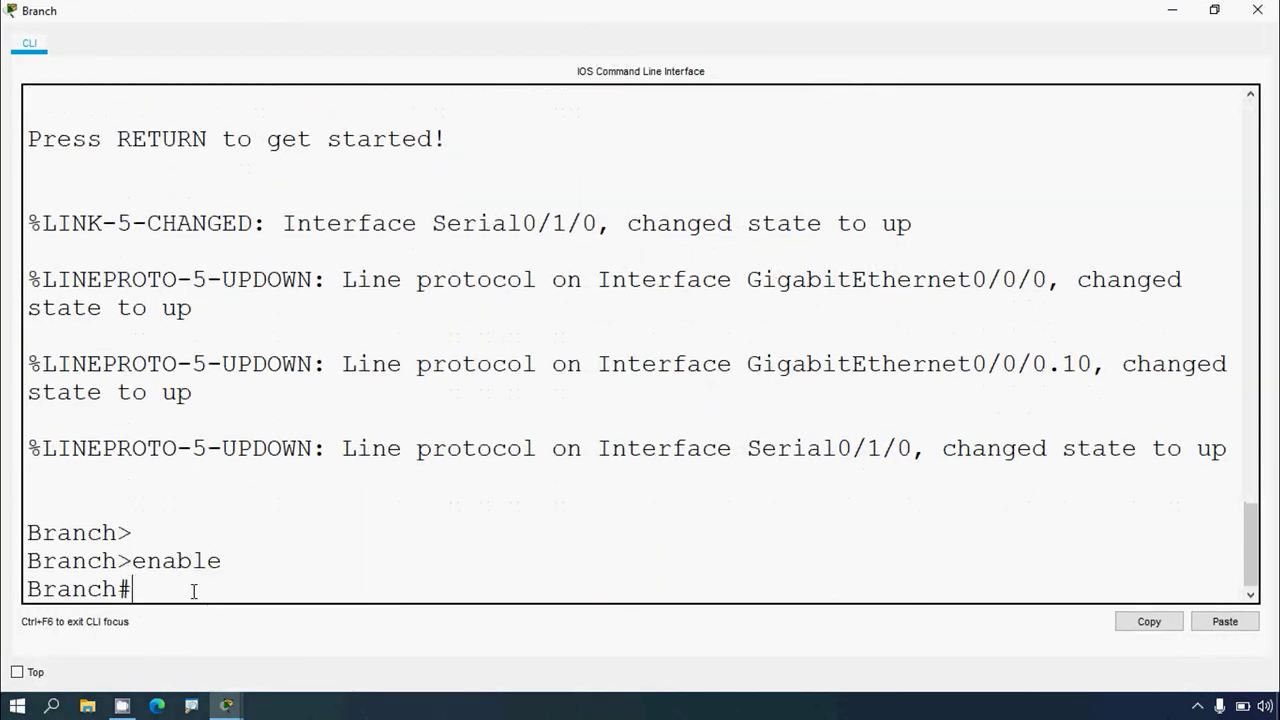
{"action": "type", "text": "configure t"}
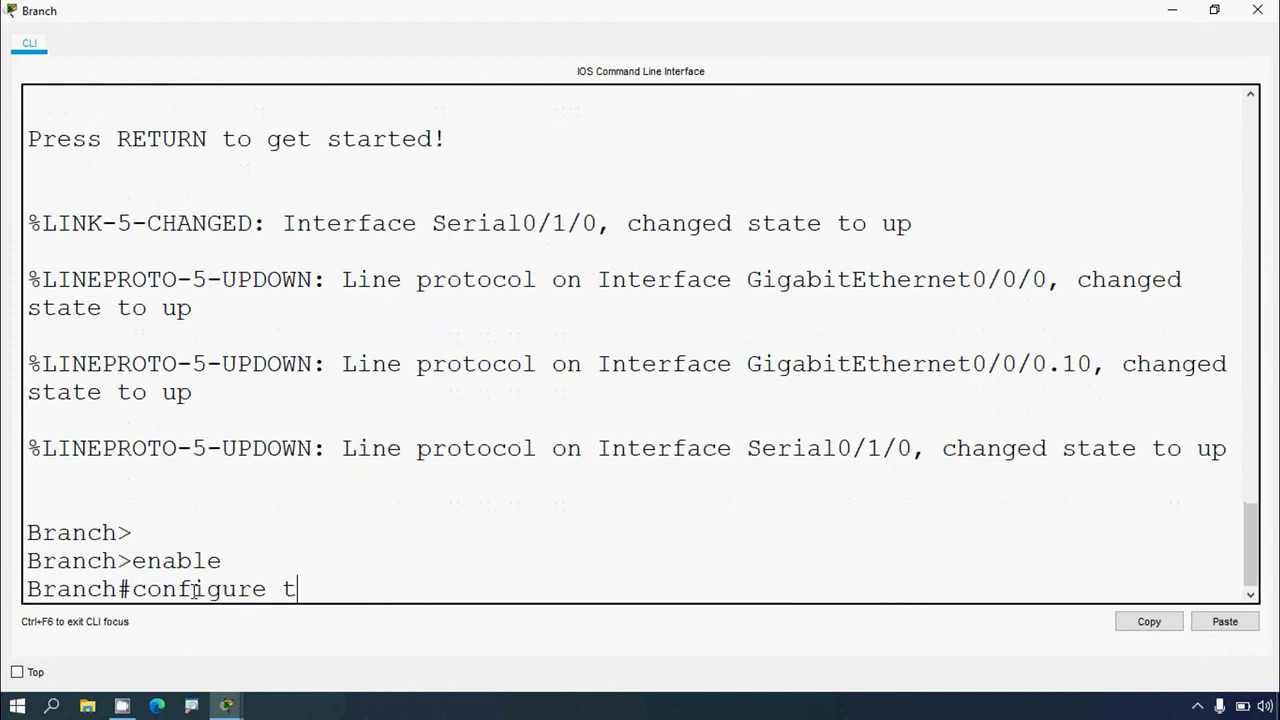
{"action": "type", "text": "erminal"}
{"action": "key", "text": "Return"}
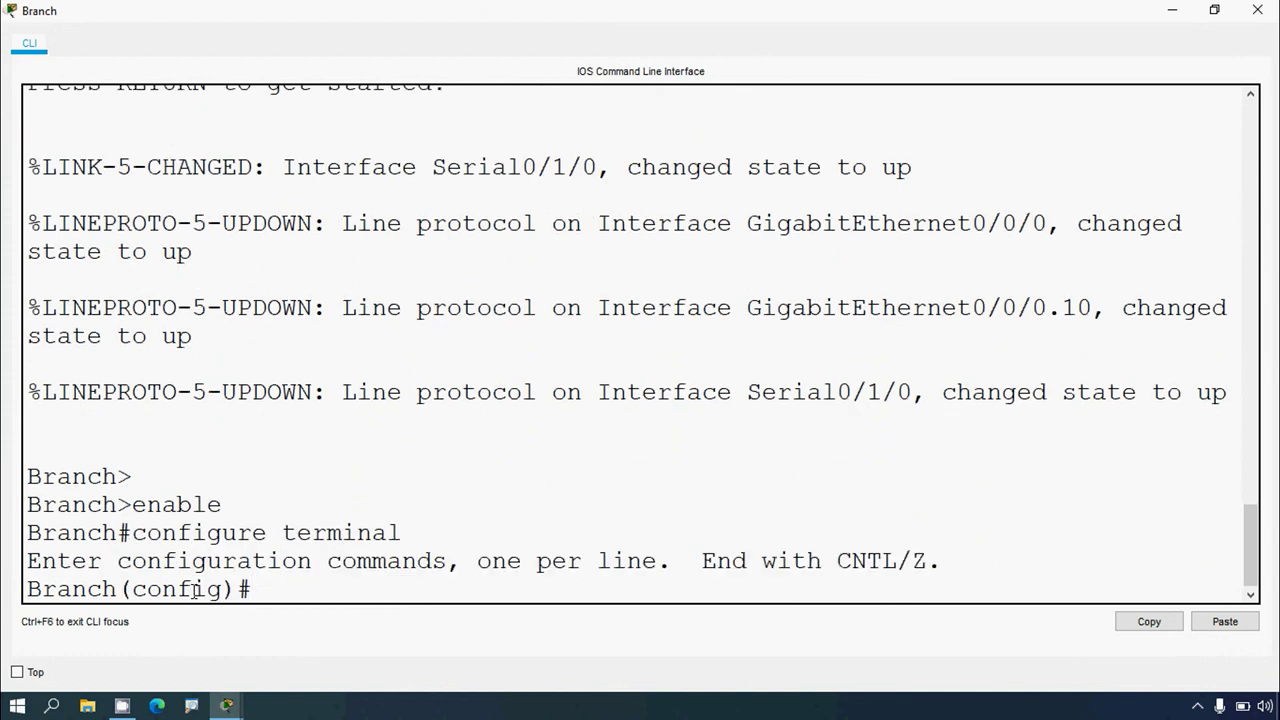
{"action": "type", "text": "cdp run"}
{"action": "key", "text": "Return"}
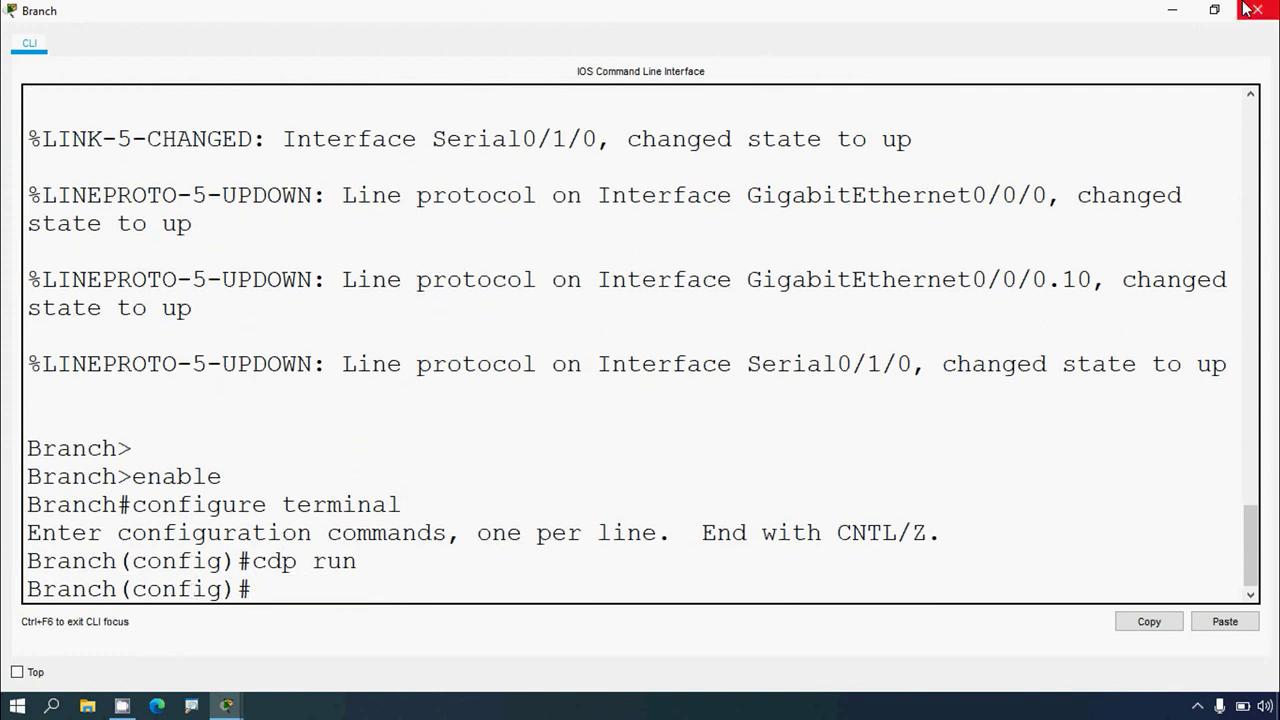
{"action": "left_click", "coordinate": [1257, 10]}
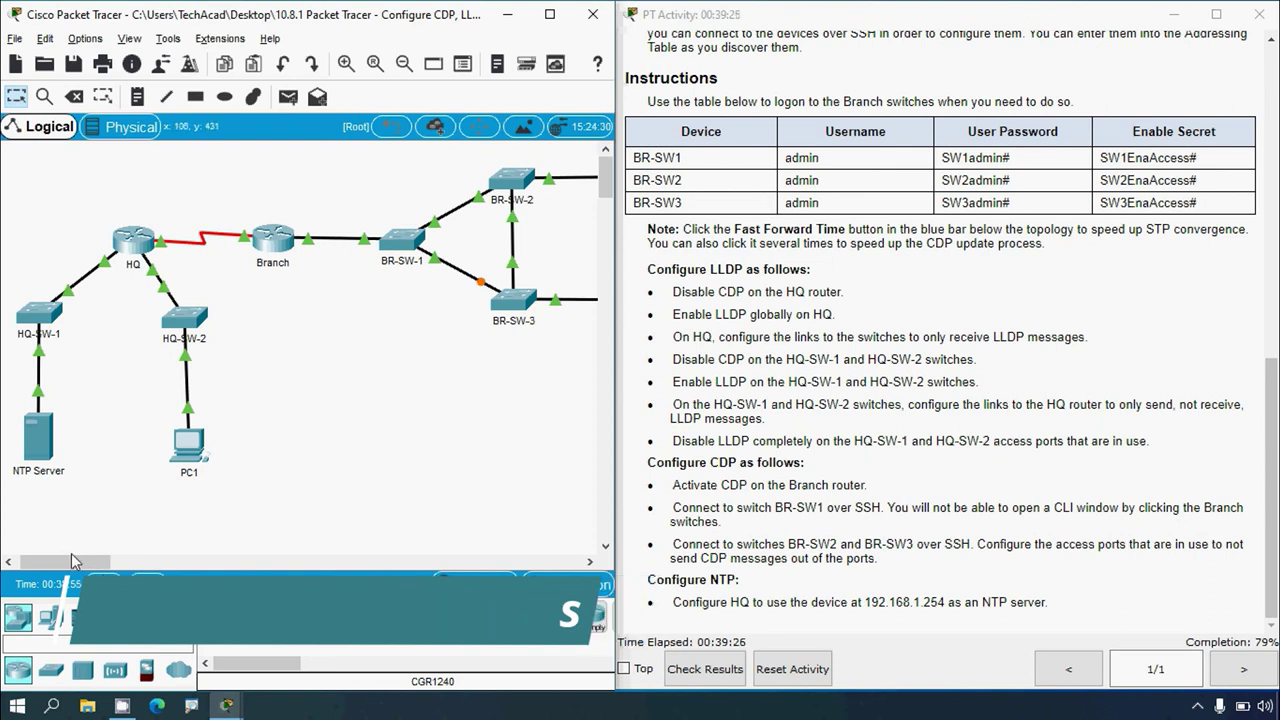
- Scroll to the branch switches, try BR-SW-1 (configuration locked), and display the addressing table
{"action": "mouse_move", "coordinate": [72, 563]}
{"action": "left_mouse_down"}
{"action": "mouse_move", "coordinate": [110, 566]}
{"action": "mouse_move", "coordinate": [63, 561]}
{"action": "left_mouse_up"}
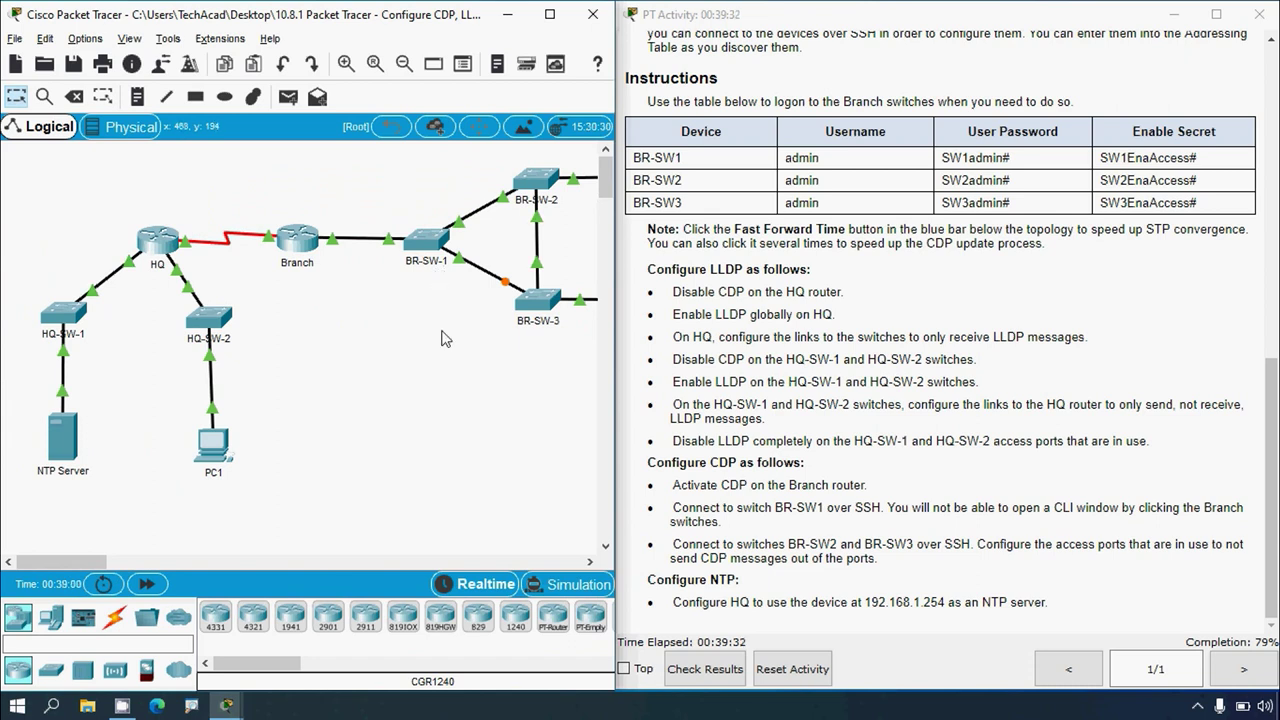
{"action": "double_click", "coordinate": [433, 262]}
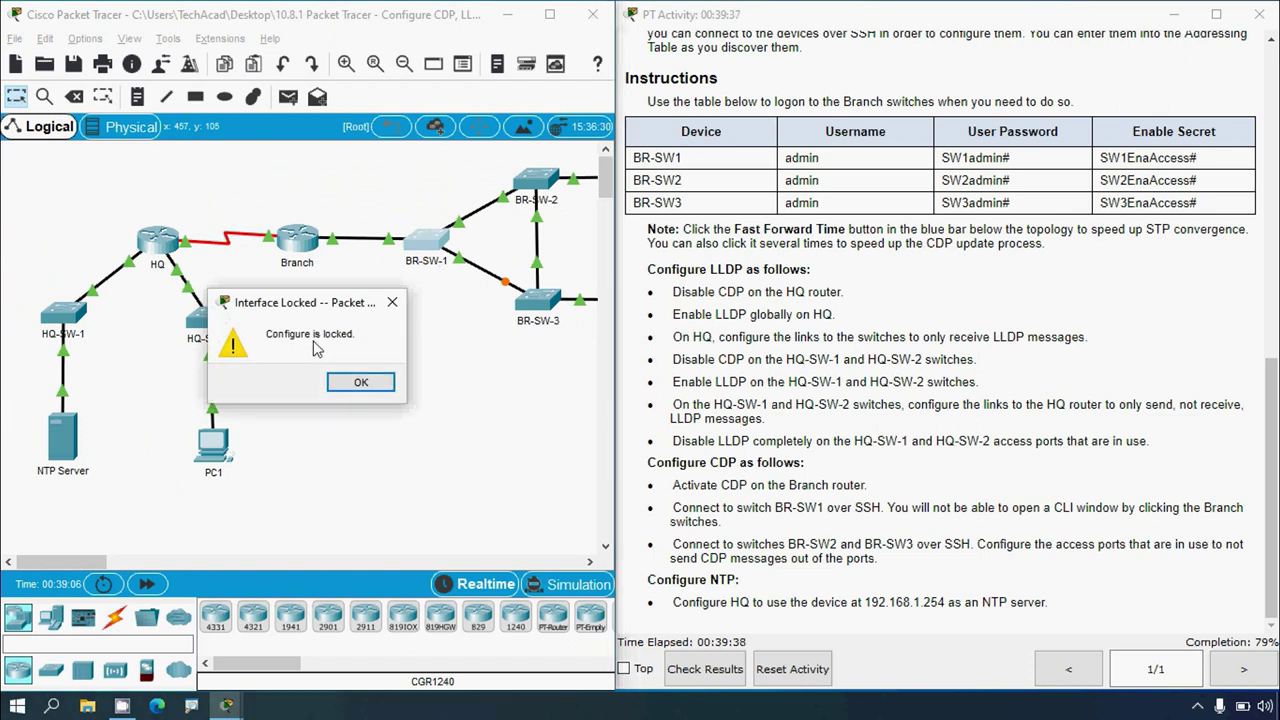
{"action": "left_click", "coordinate": [380, 381]}
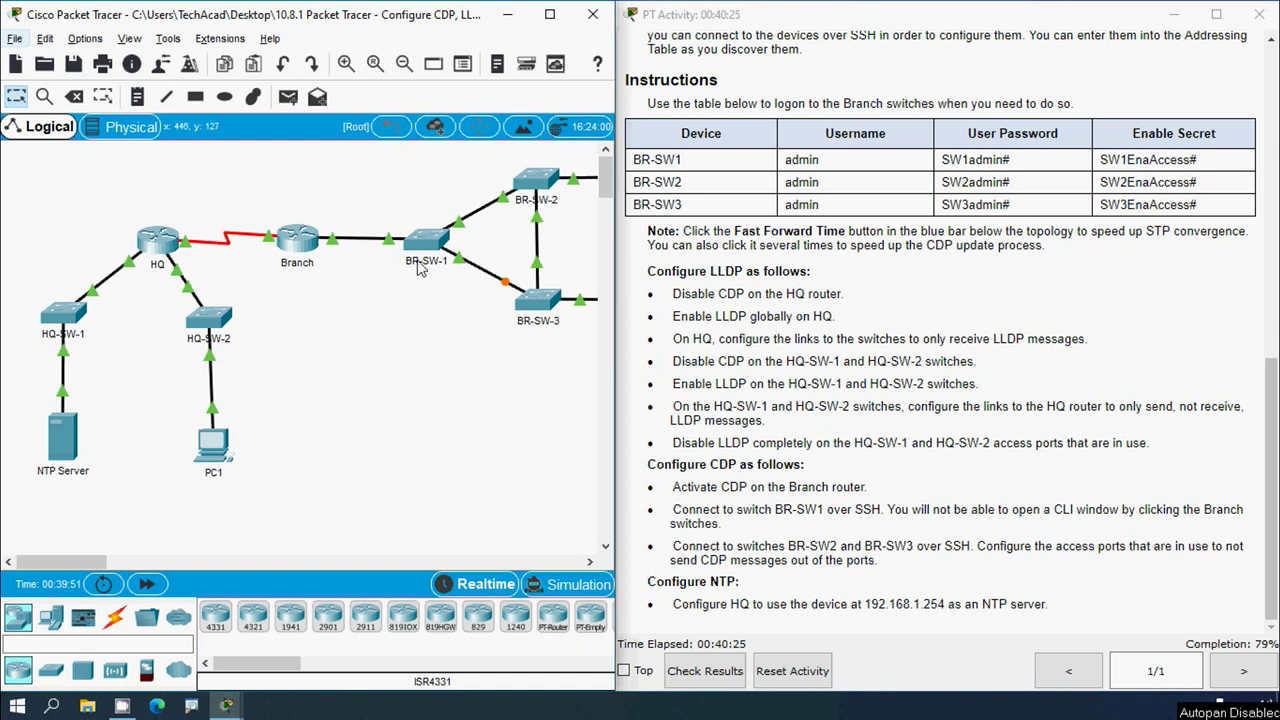
{"action": "left_click_drag", "start_coordinate": [1270, 439], "coordinate": [1272, 152]}
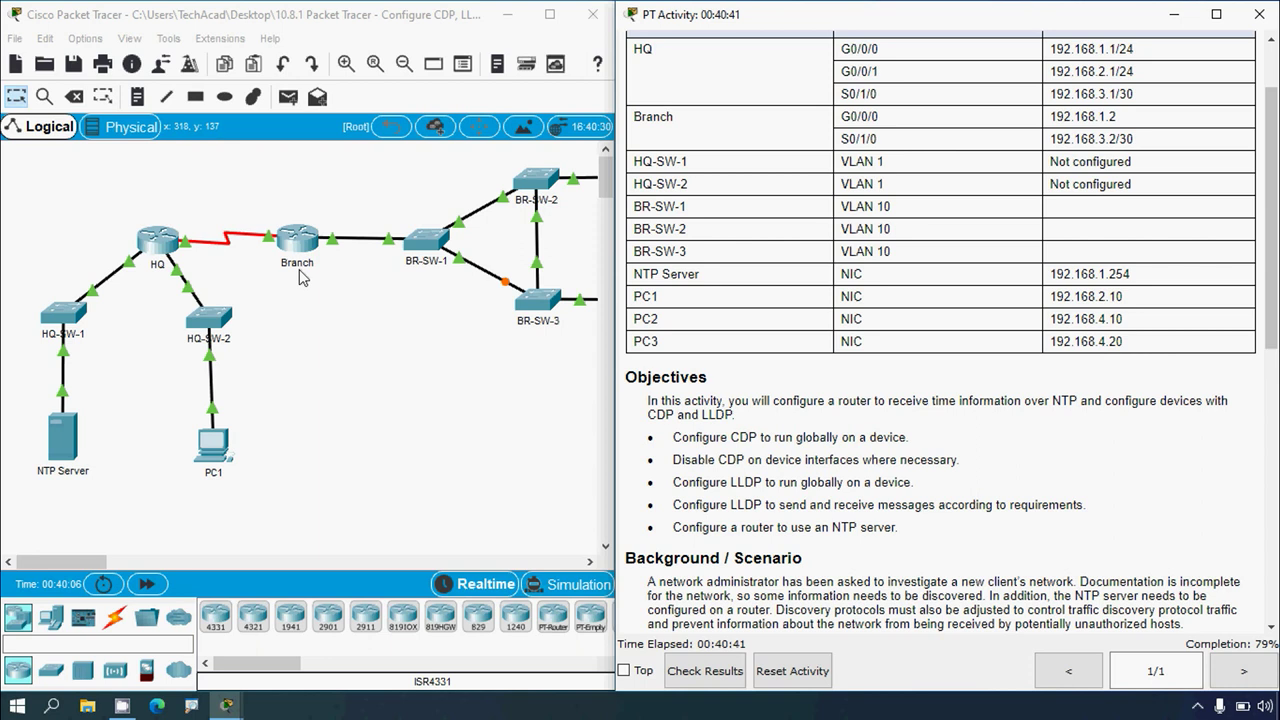
{"action": "left_click", "coordinate": [303, 251]}
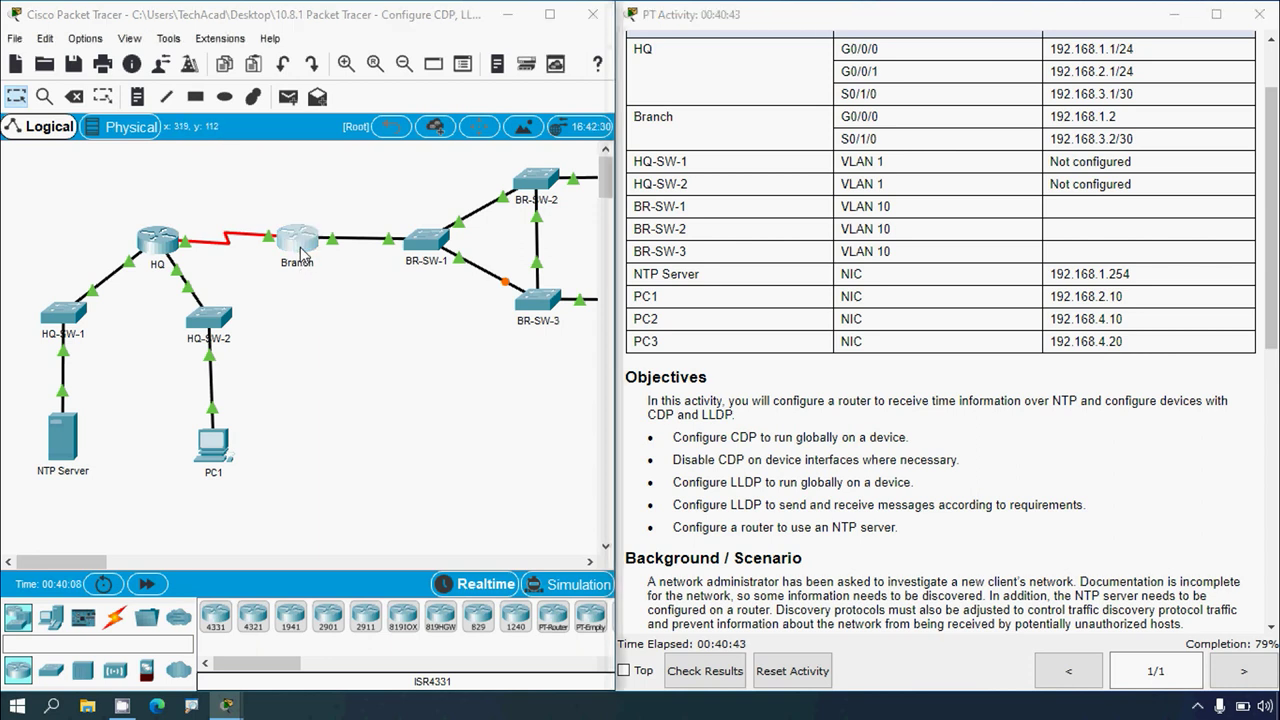
- On Branch, leave configuration mode, check the 'show cdp ?' options and list CDP neighbors
{"action": "left_click", "coordinate": [836, 95]}
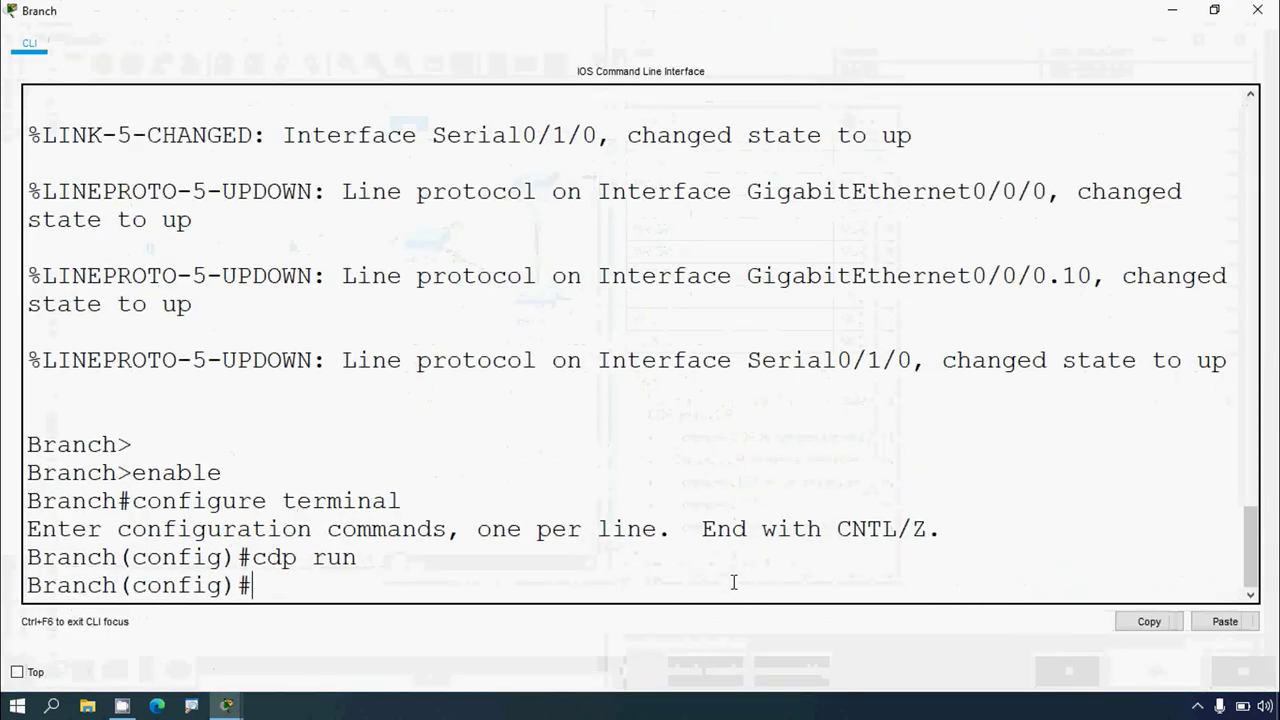
{"action": "type", "text": "exit"}
{"action": "key", "text": "Return"}
{"action": "key", "text": "Return"}
{"action": "key", "text": "Return"}
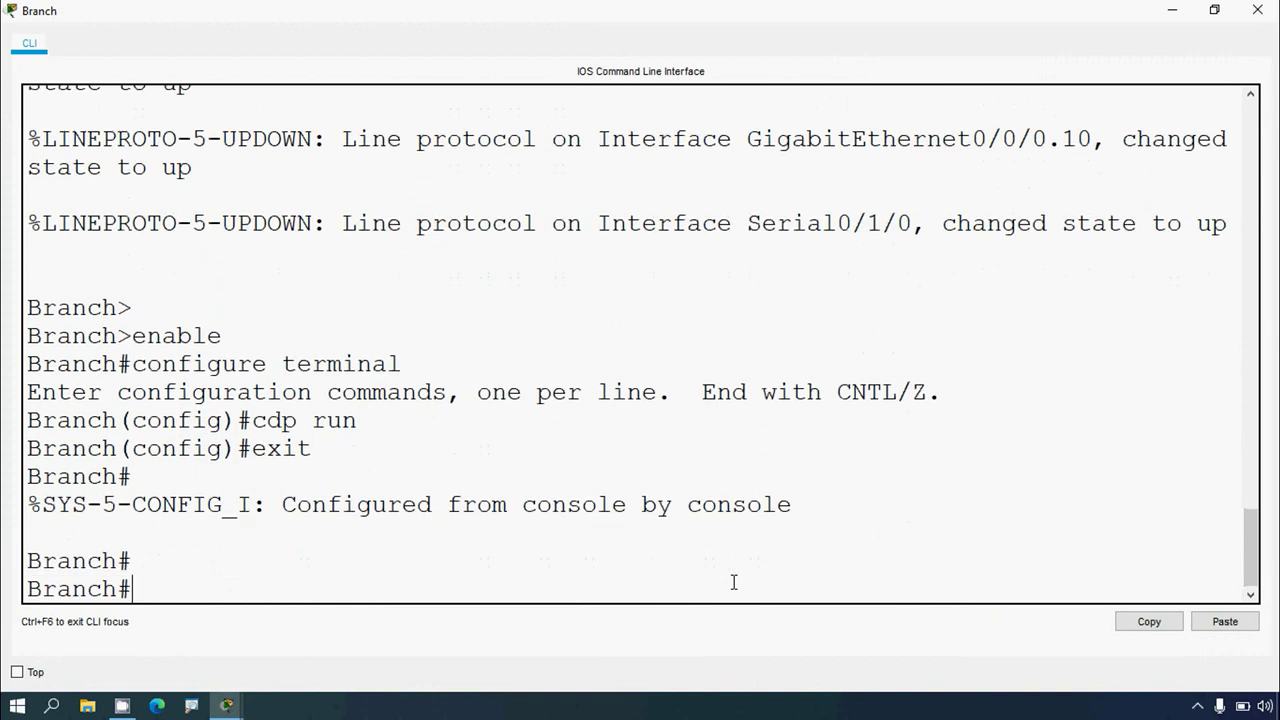
{"action": "type", "text": "show cdp"}
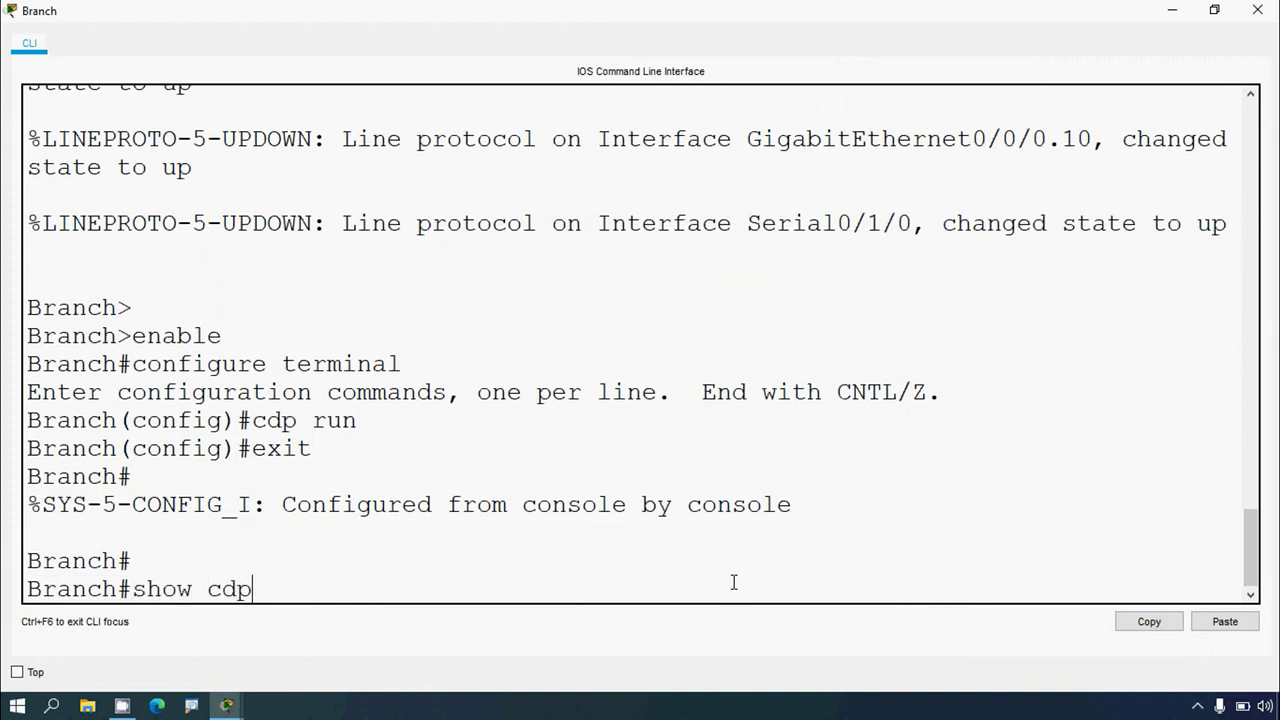
{"action": "type", "text": " ?"}
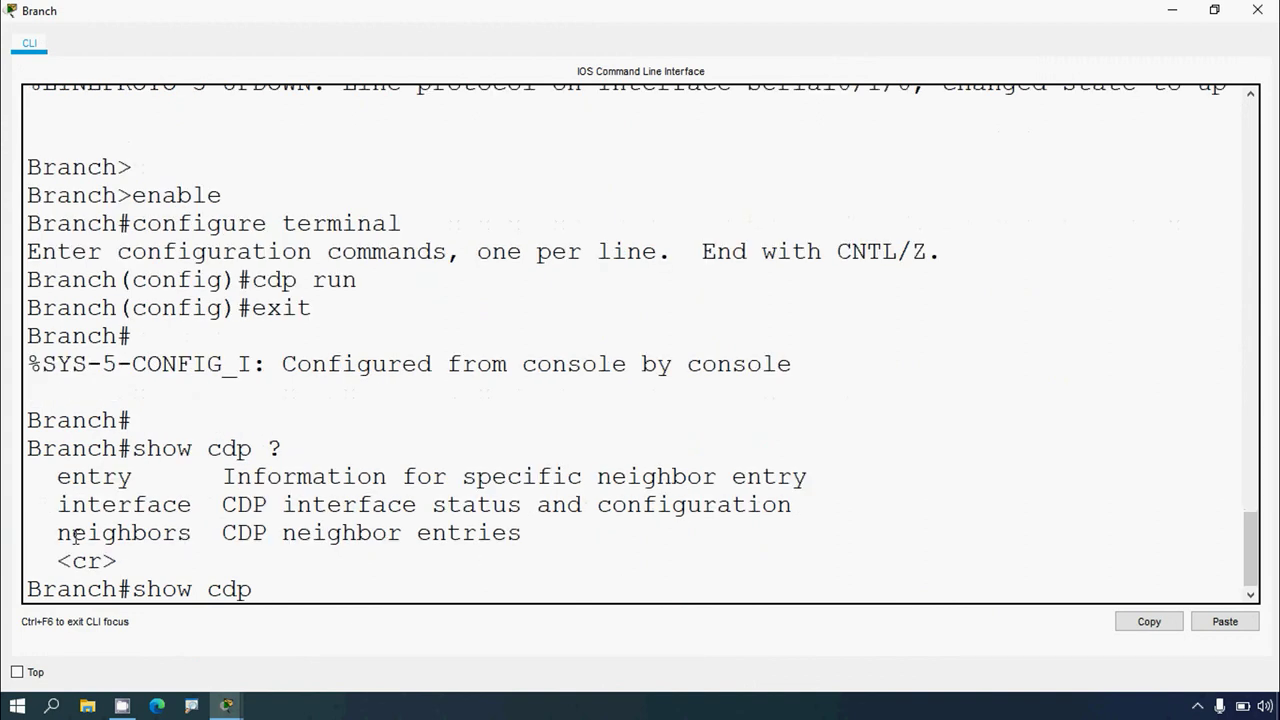
{"action": "left_click_drag", "start_coordinate": [74, 533], "coordinate": [192, 533]}
{"action": "left_click", "coordinate": [310, 598]}
{"action": "type", "text": "neighbors"}
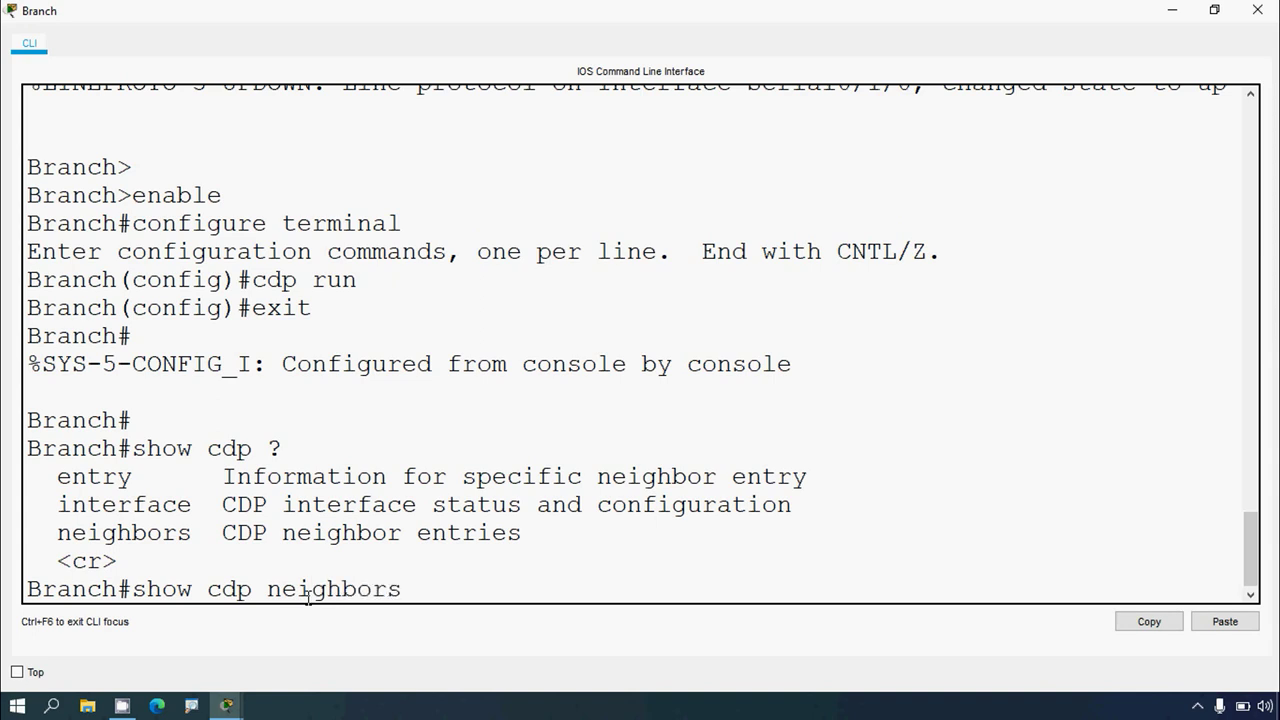
{"action": "key", "text": "Return"}
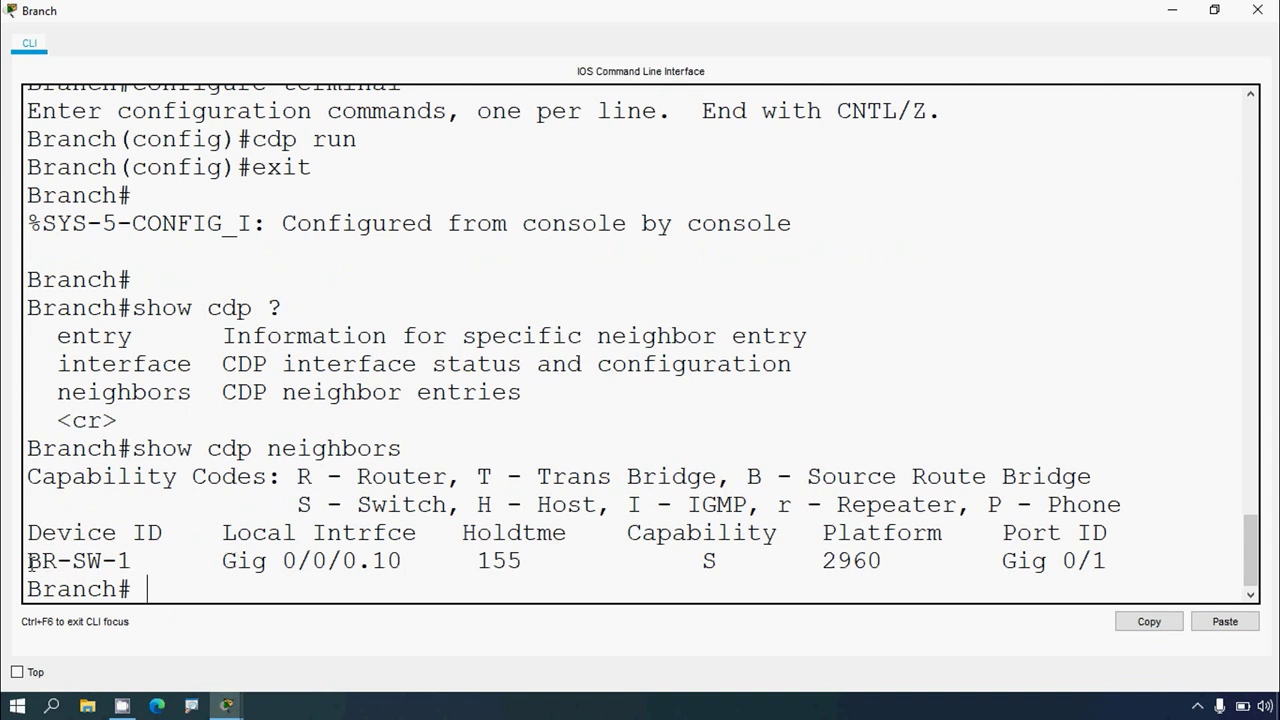
- Highlight neighbor BR-SW-1, capability S and platform 2960, then show the detailed CDP neighbor information
{"action": "left_click_drag", "start_coordinate": [30, 563], "coordinate": [132, 563]}
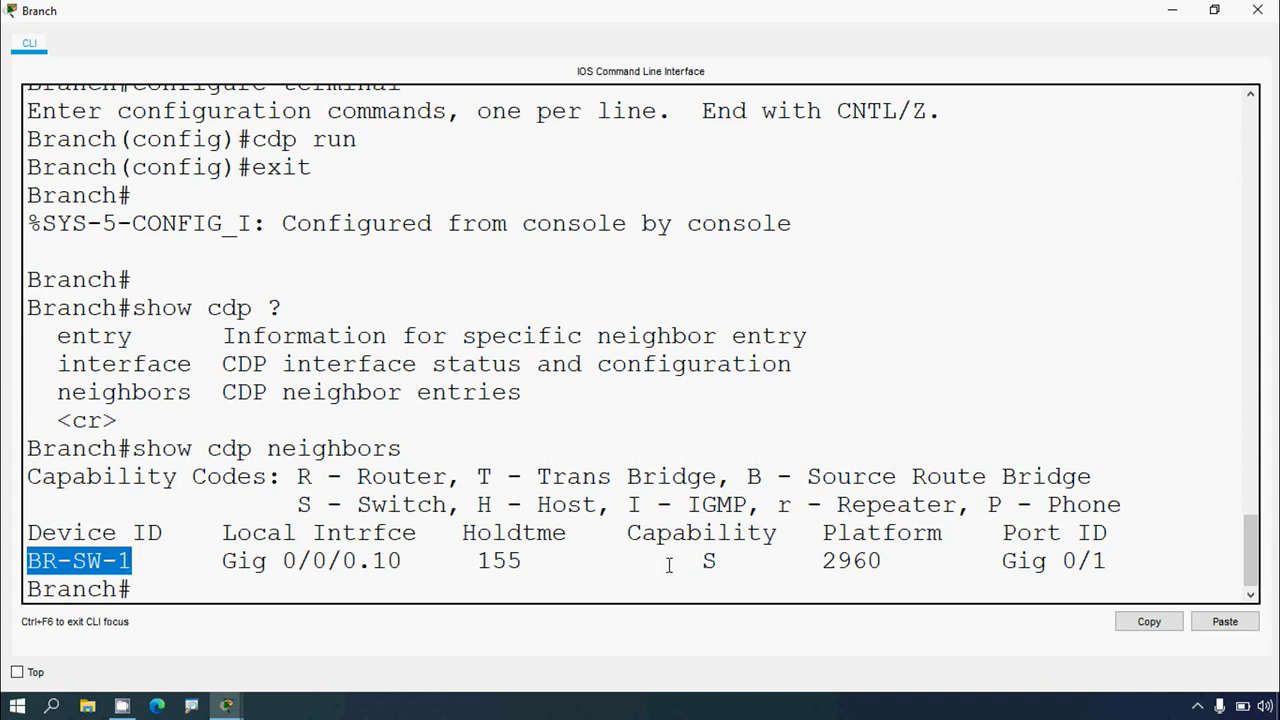
{"action": "left_click_drag", "start_coordinate": [700, 561], "coordinate": [730, 562]}
{"action": "left_click_drag", "start_coordinate": [836, 561], "coordinate": [885, 563]}
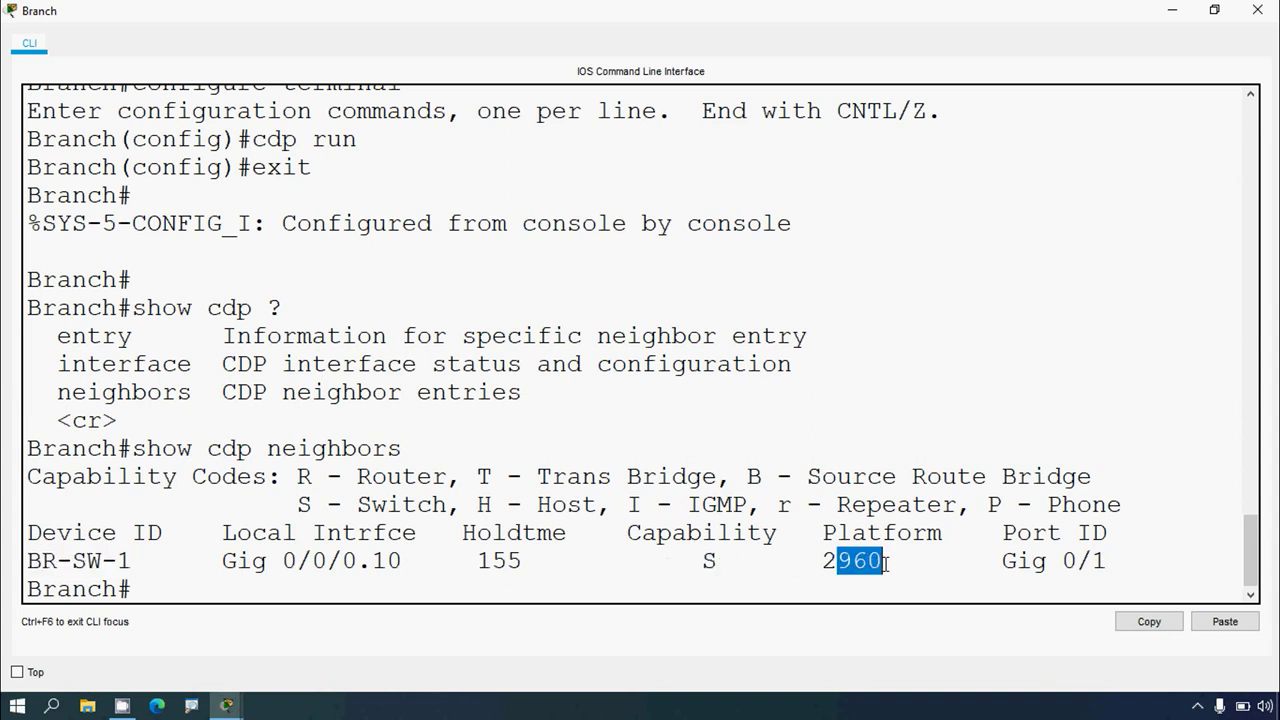
{"action": "left_click", "coordinate": [145, 590]}
{"action": "type", "text": "how cdp neigh"}
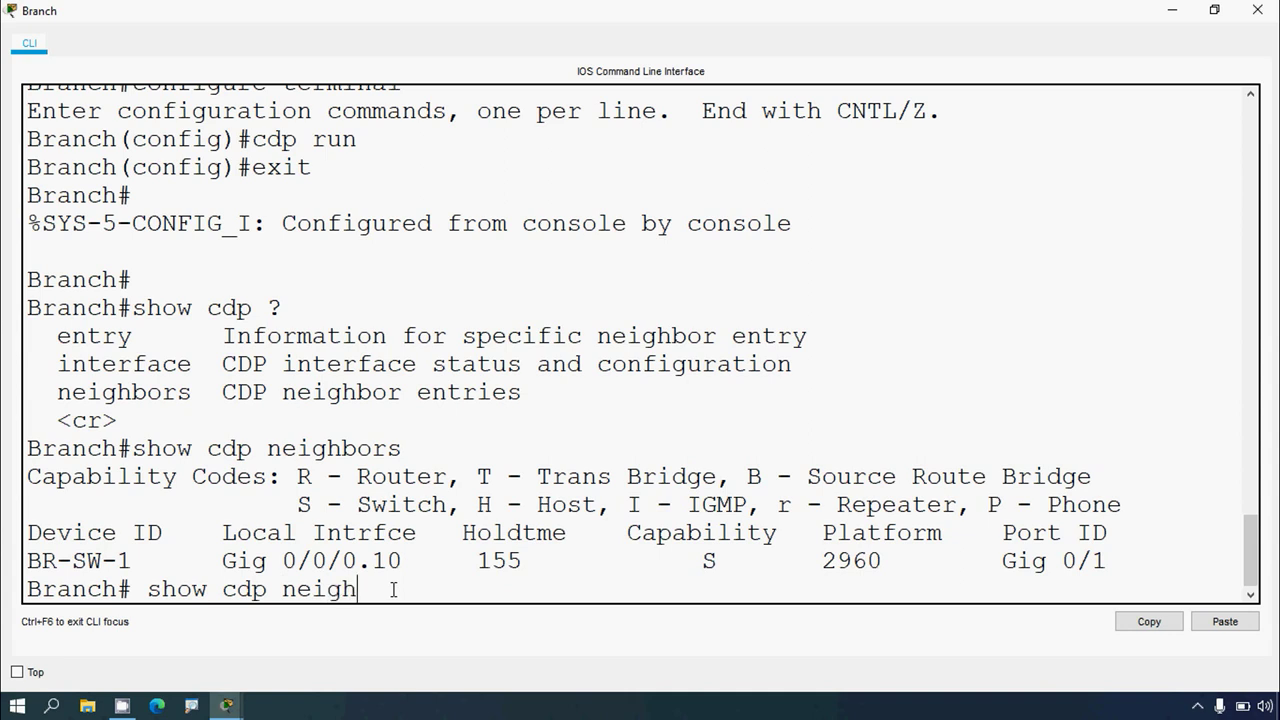
{"action": "type", "text": "bors detail"}
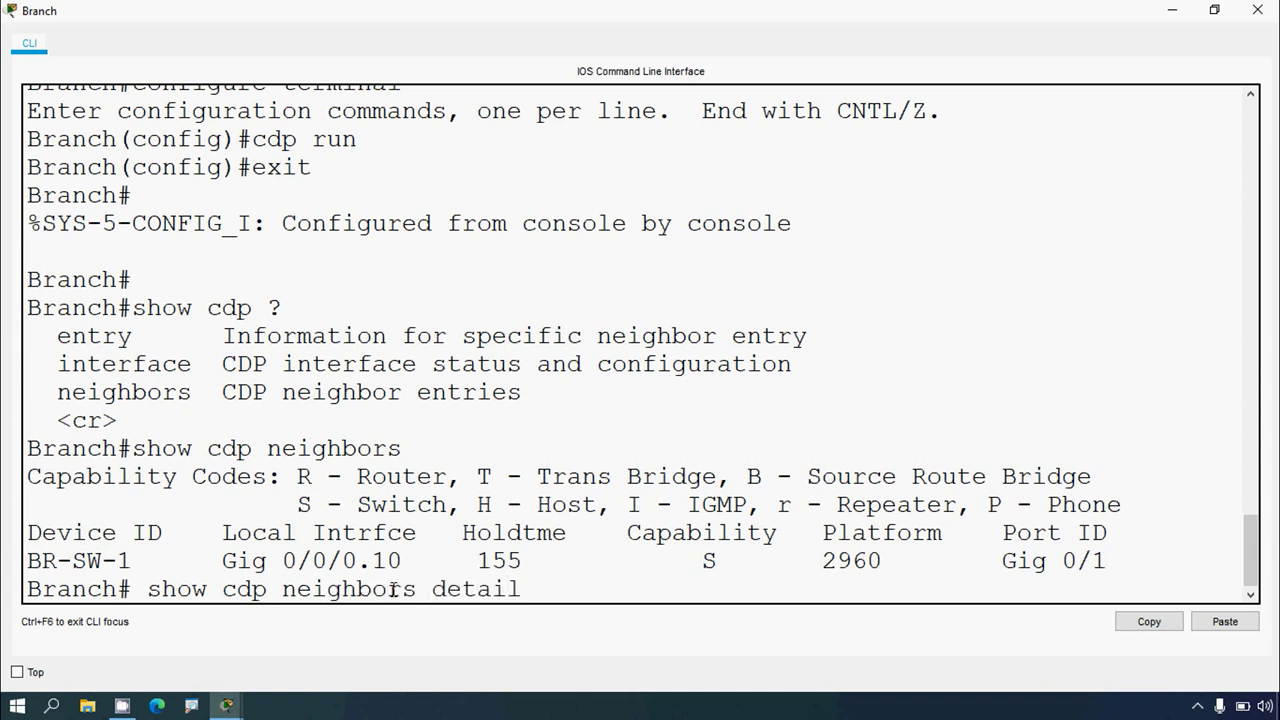
{"action": "key", "text": "Return"}
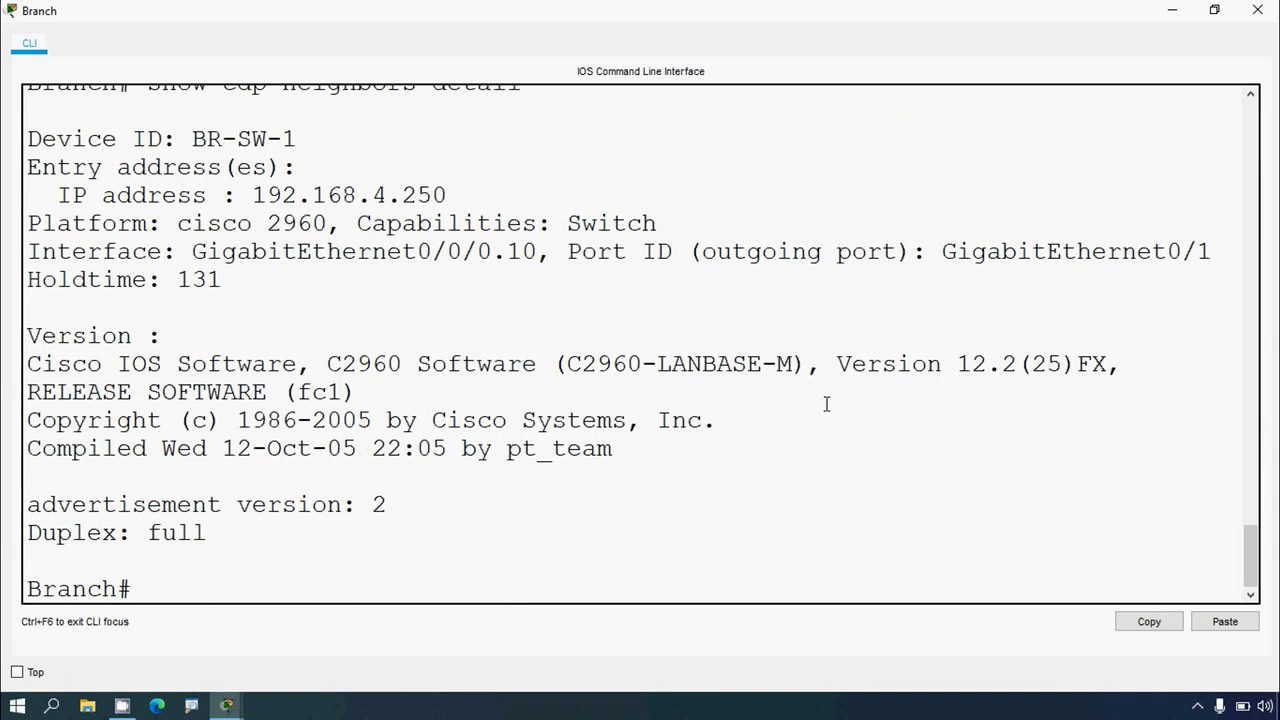
{"action": "scroll", "coordinate": [330, 475], "scroll_direction": "up", "scroll_amount": 2}
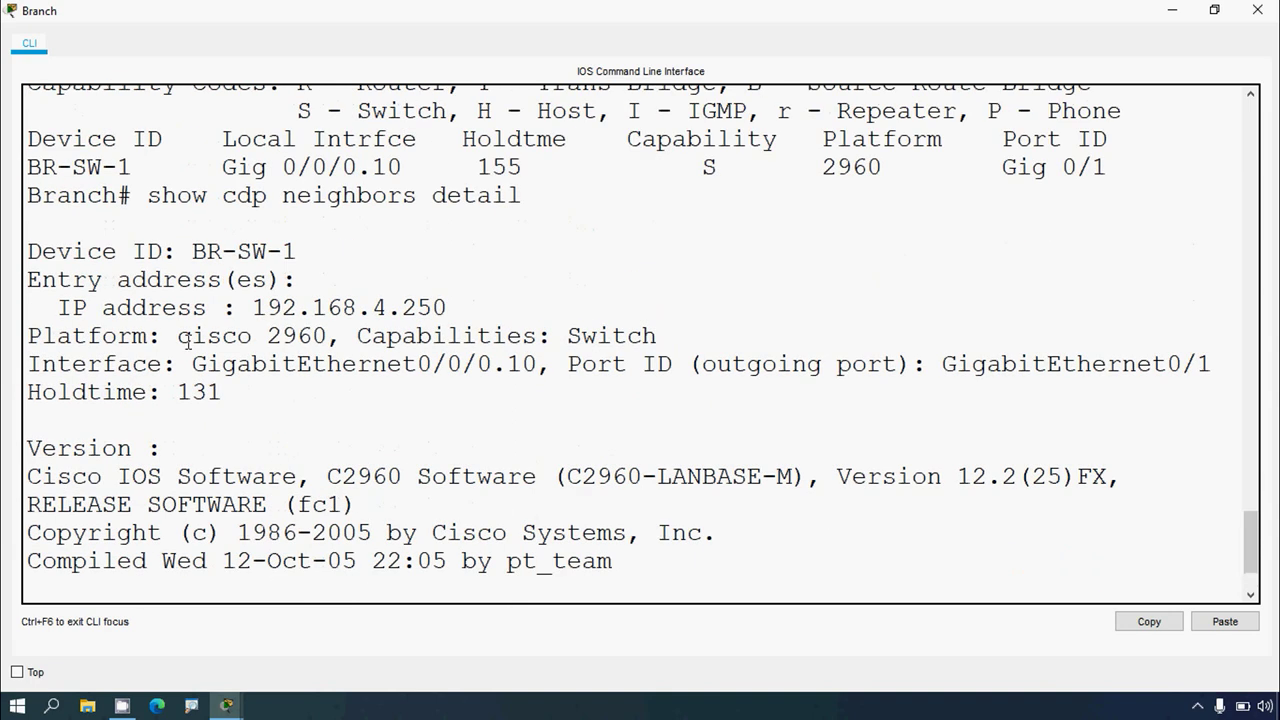
{"action": "left_click_drag", "start_coordinate": [184, 256], "coordinate": [298, 253]}
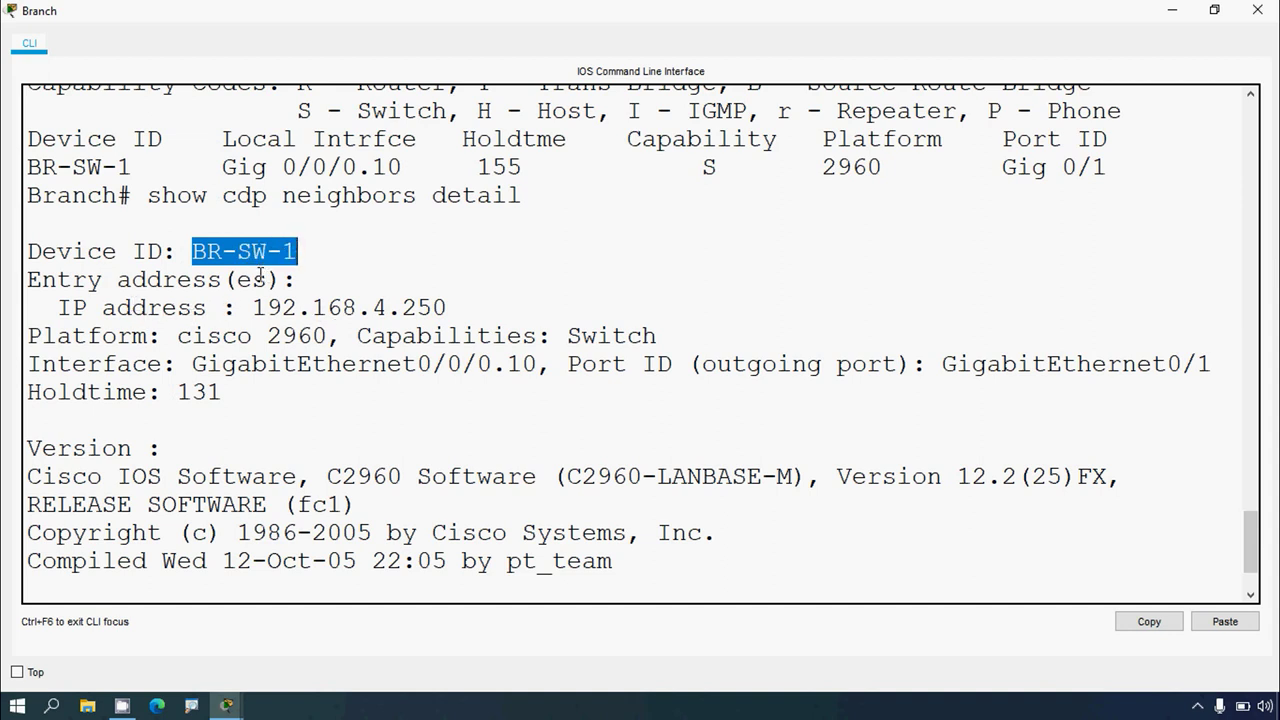
{"action": "left_click_drag", "start_coordinate": [253, 307], "coordinate": [448, 310]}
{"action": "right_click", "coordinate": [402, 308]}
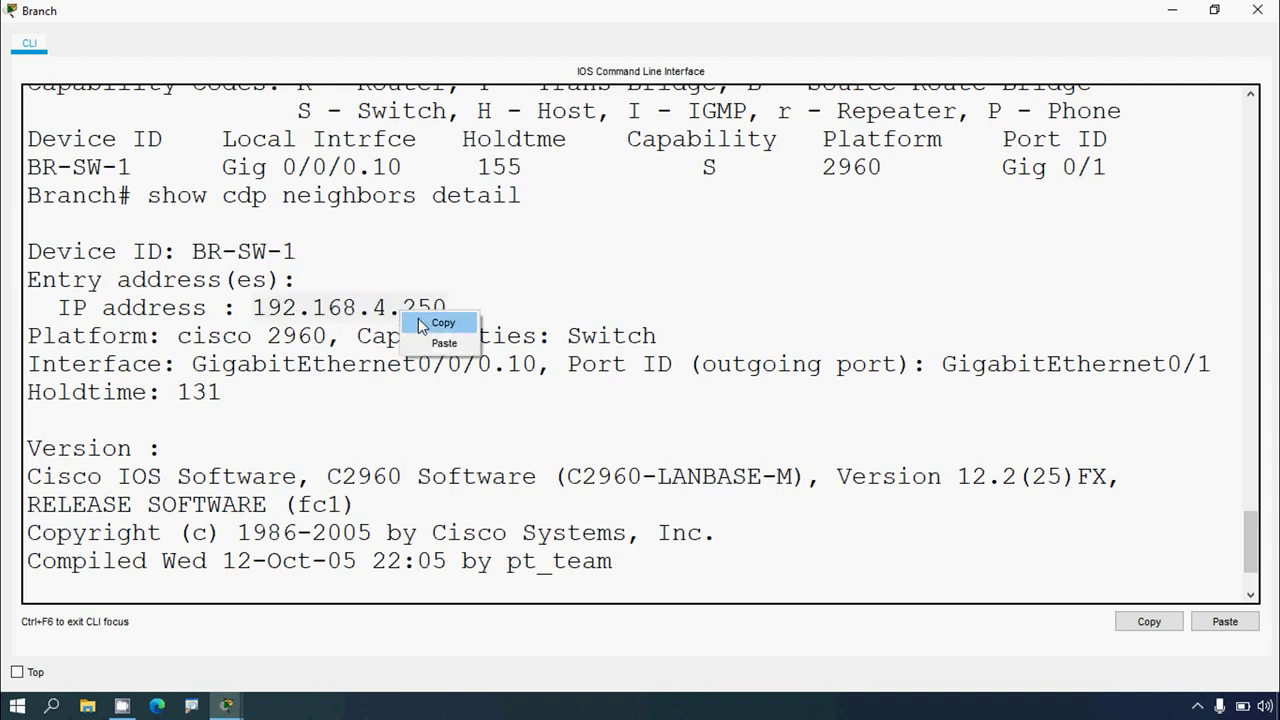
{"action": "left_click", "coordinate": [440, 320]}
{"action": "scroll", "coordinate": [464, 375], "scroll_direction": "down", "scroll_amount": 2}
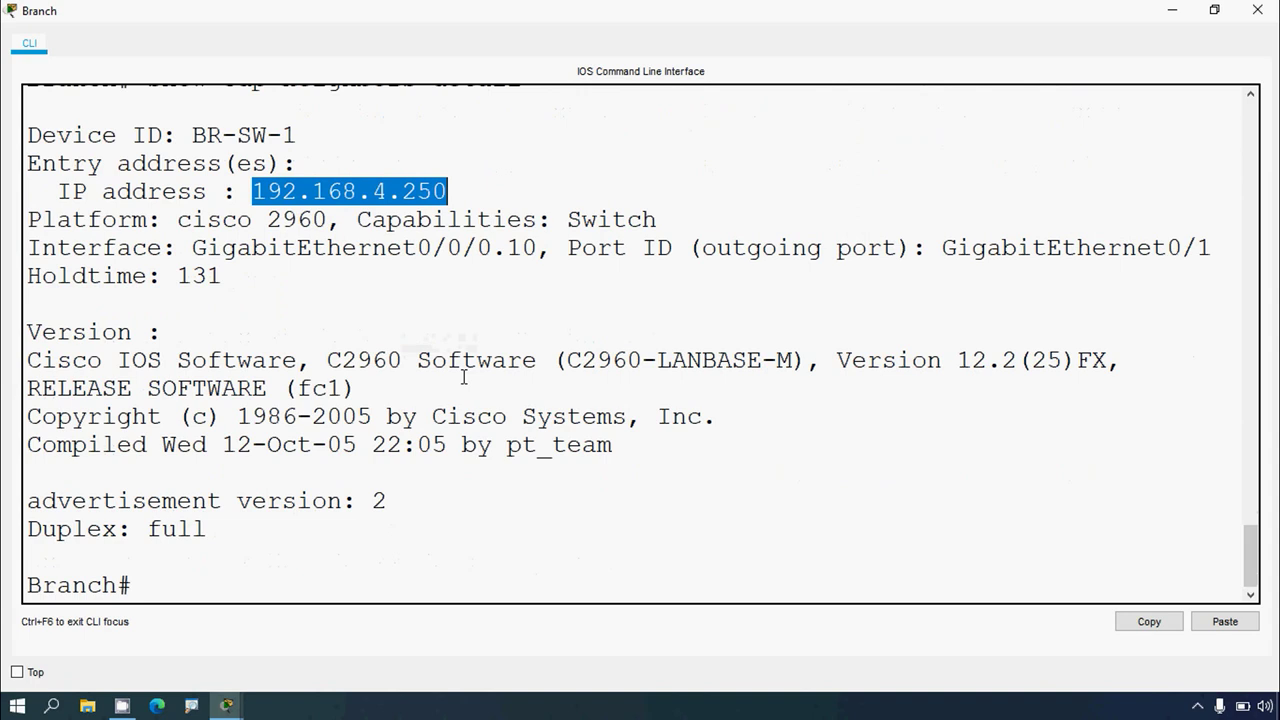
{"action": "left_click", "coordinate": [177, 587]}
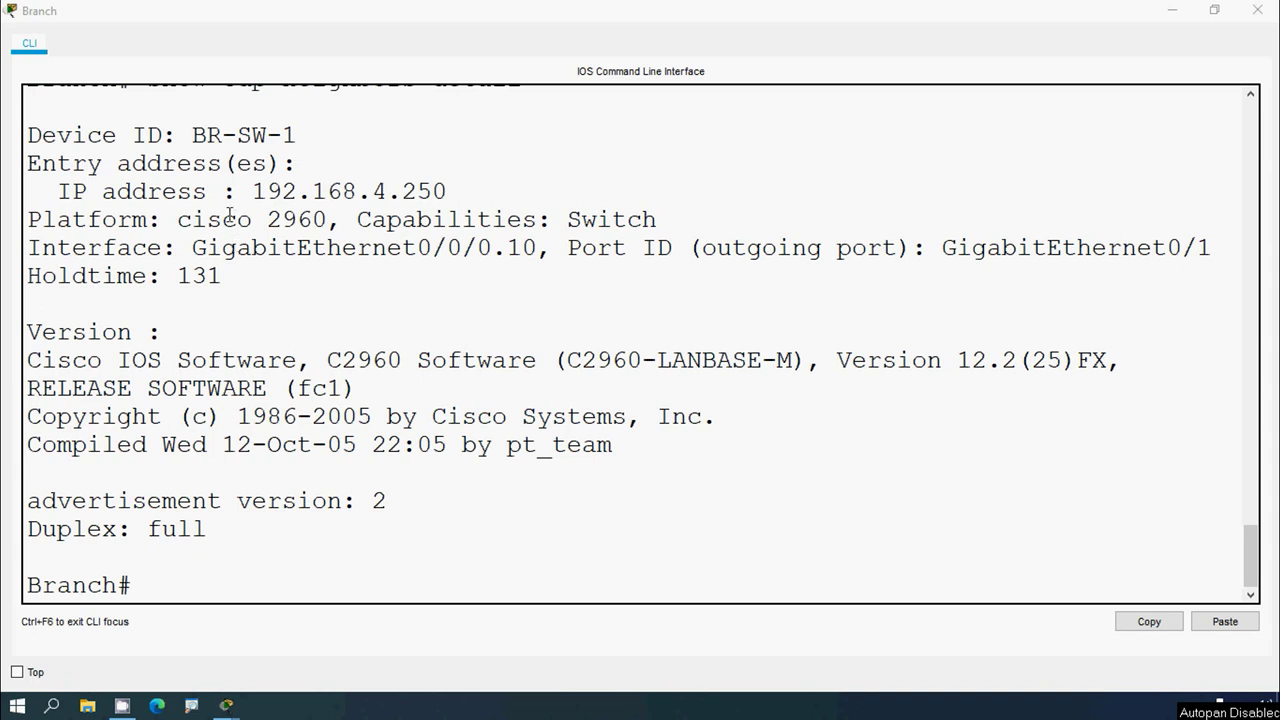
- Look at the activity instructions, then bring the Branch console back full screen
{"action": "left_click", "coordinate": [1173, 12]}
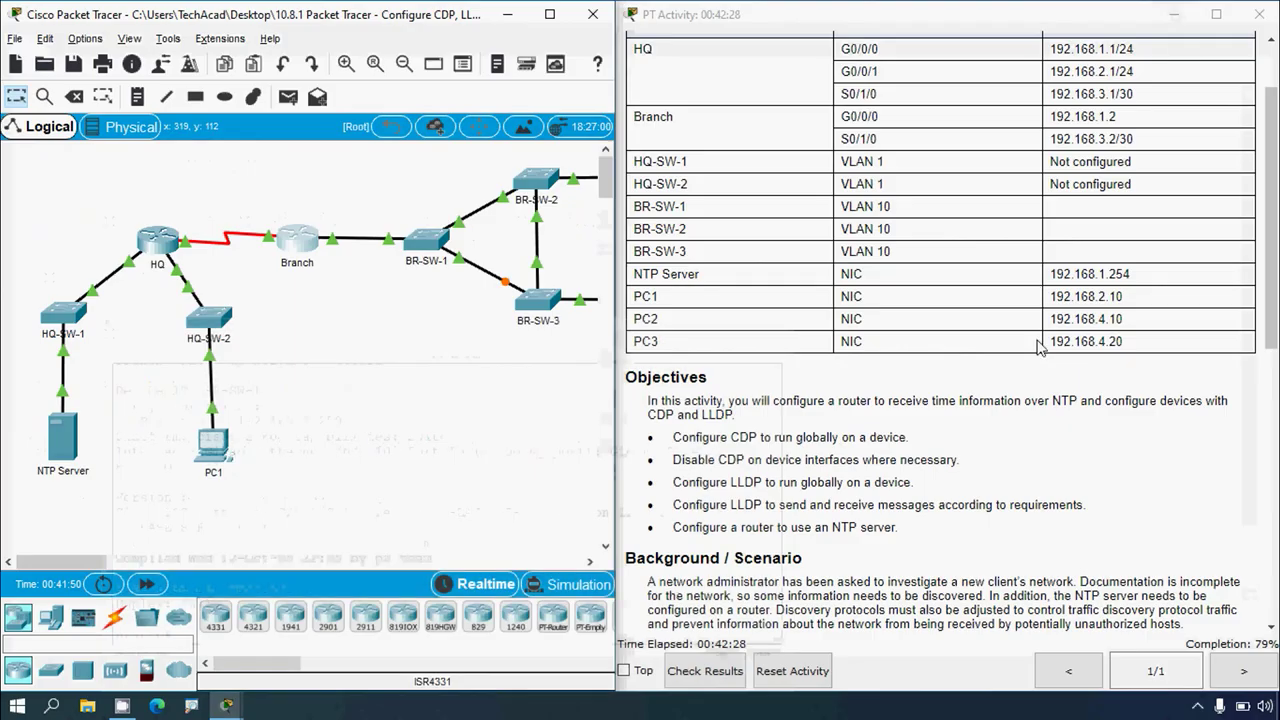
{"action": "left_click", "coordinate": [1057, 214]}
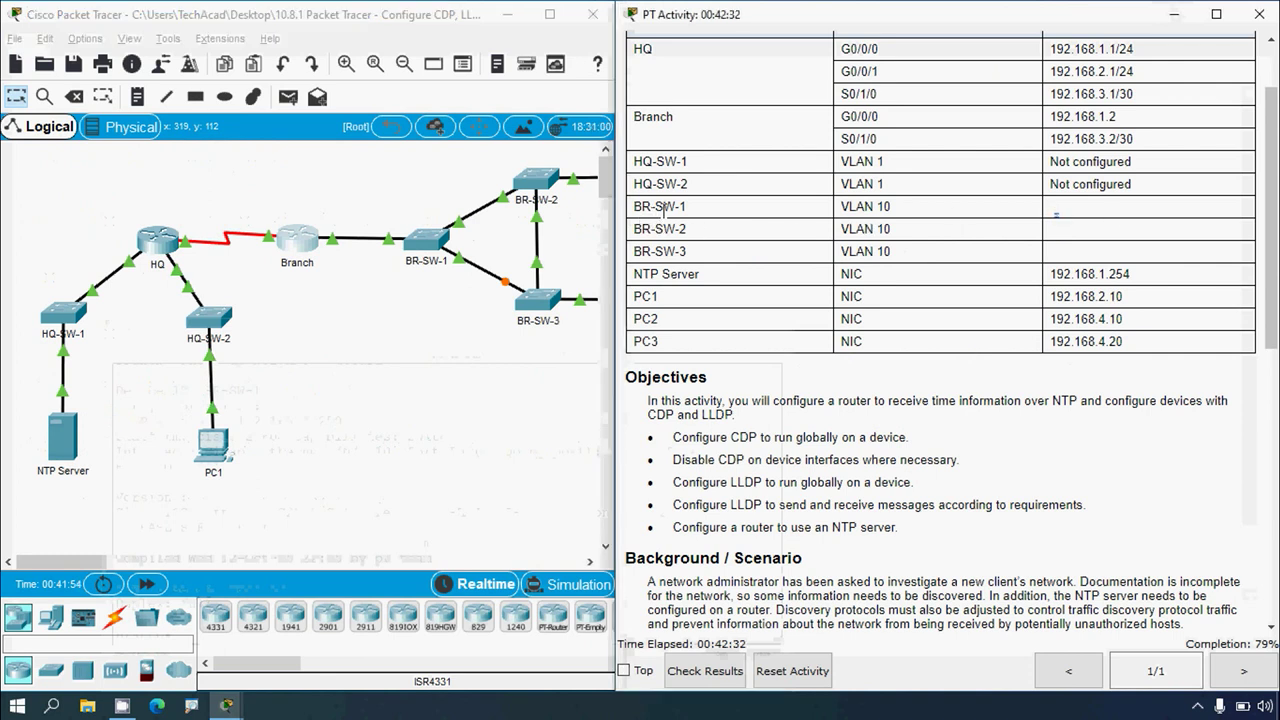
{"action": "left_click", "coordinate": [298, 248]}
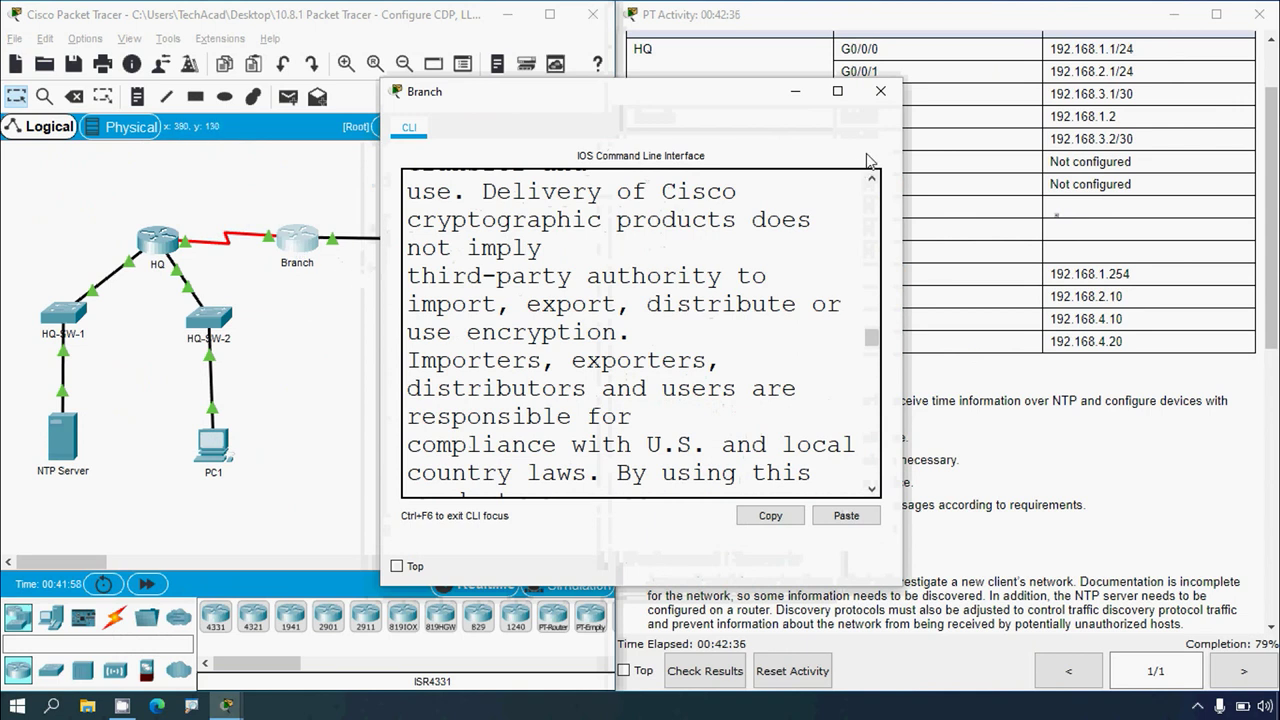
{"action": "left_click", "coordinate": [838, 92]}
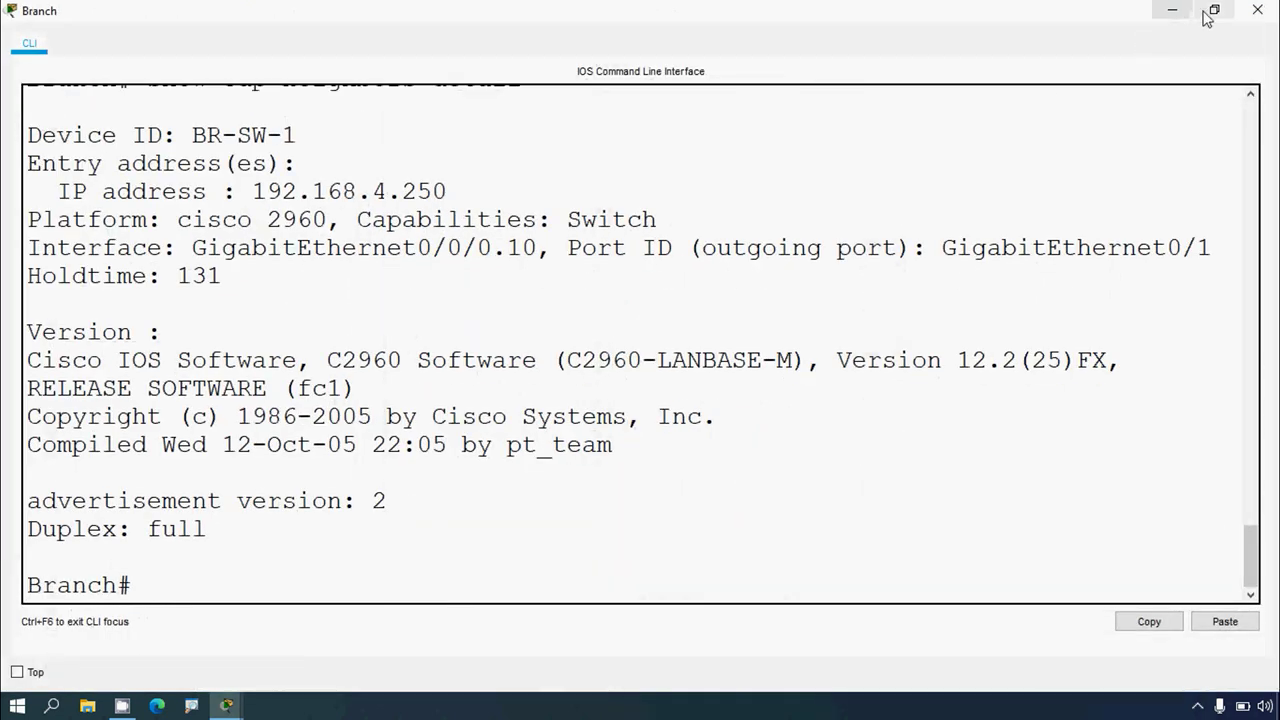
{"action": "left_click", "coordinate": [1166, 11]}
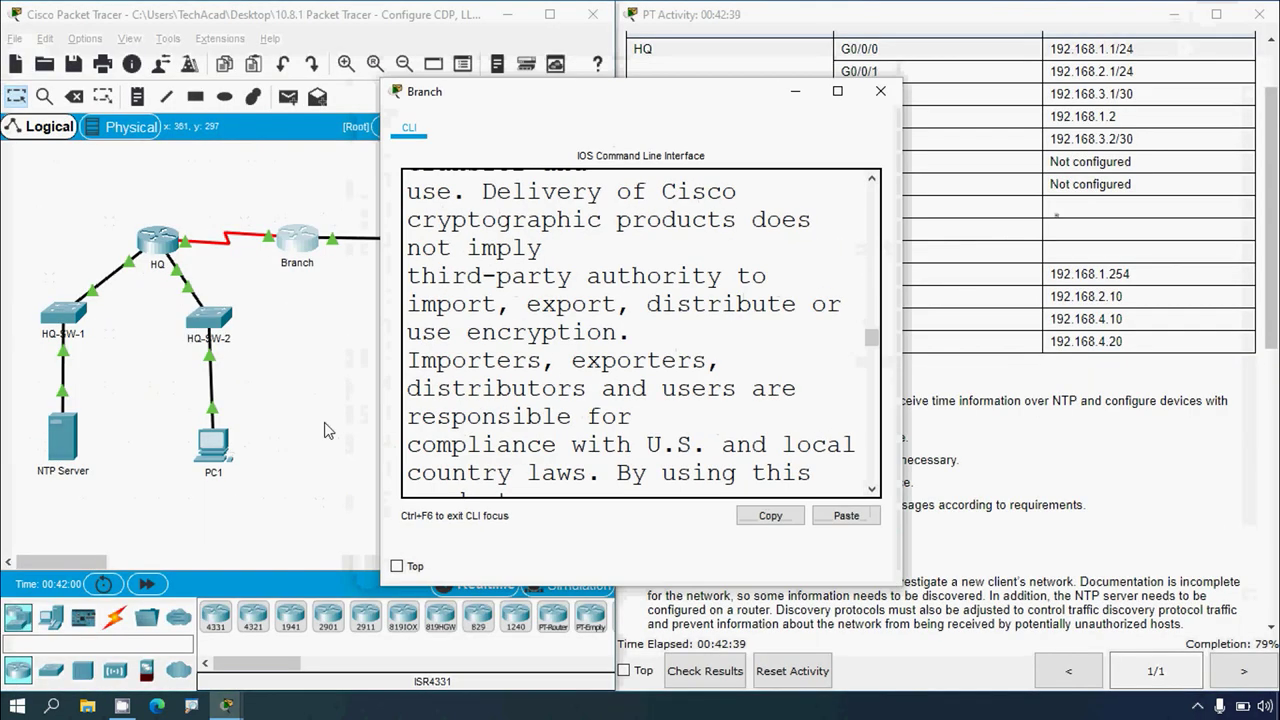
{"action": "left_click", "coordinate": [838, 92]}
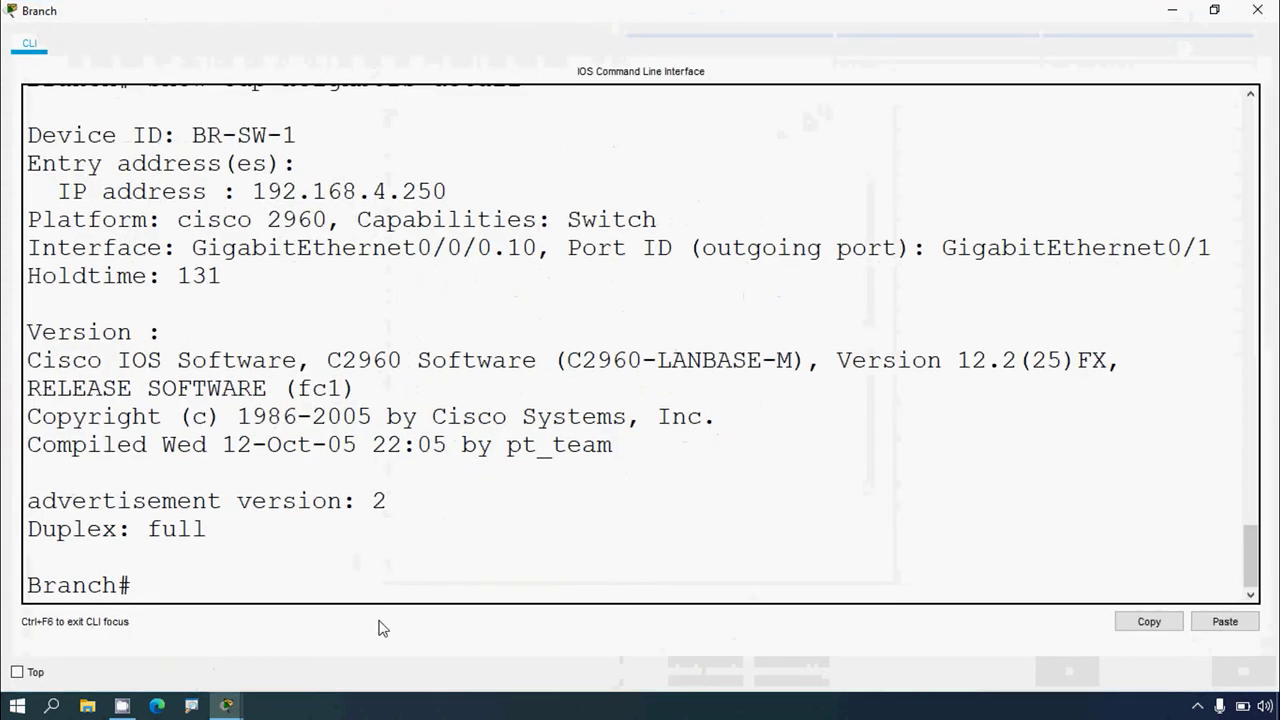
- Run 'ssh ?' on Branch to find the -l username login option, then hide the console
{"action": "type", "text": "ssh"}
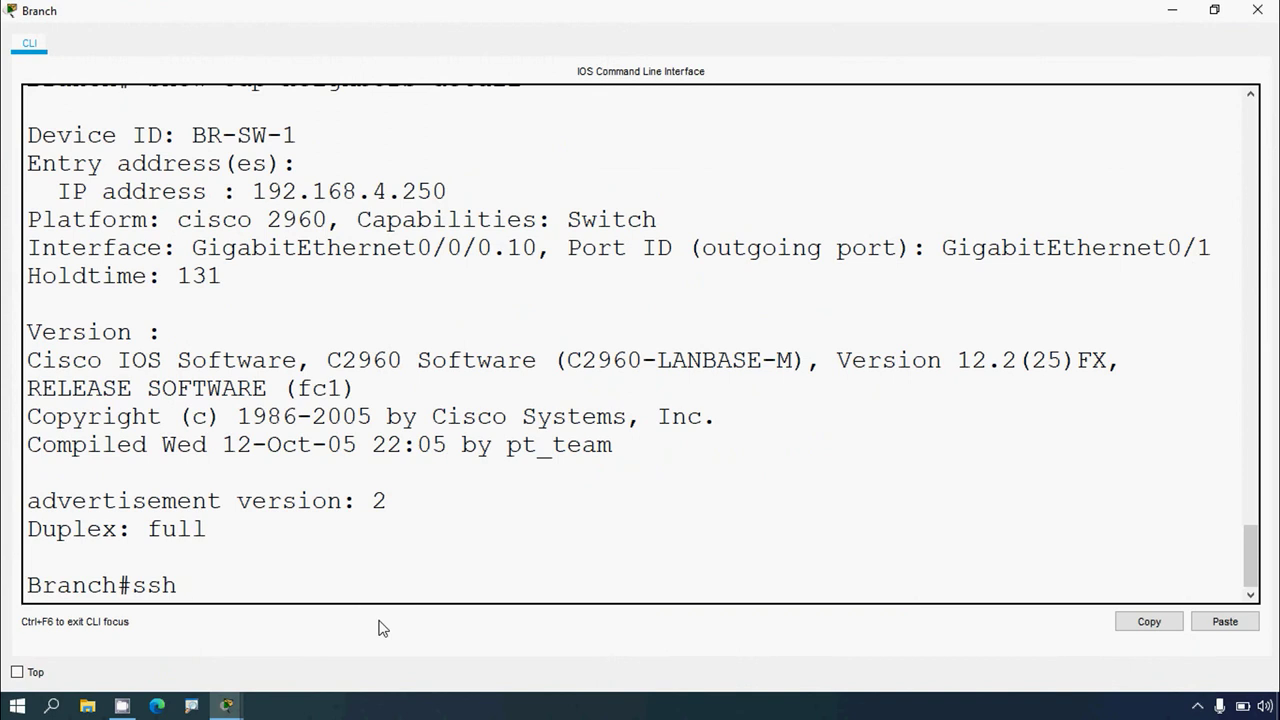
{"action": "key", "text": "Return"}
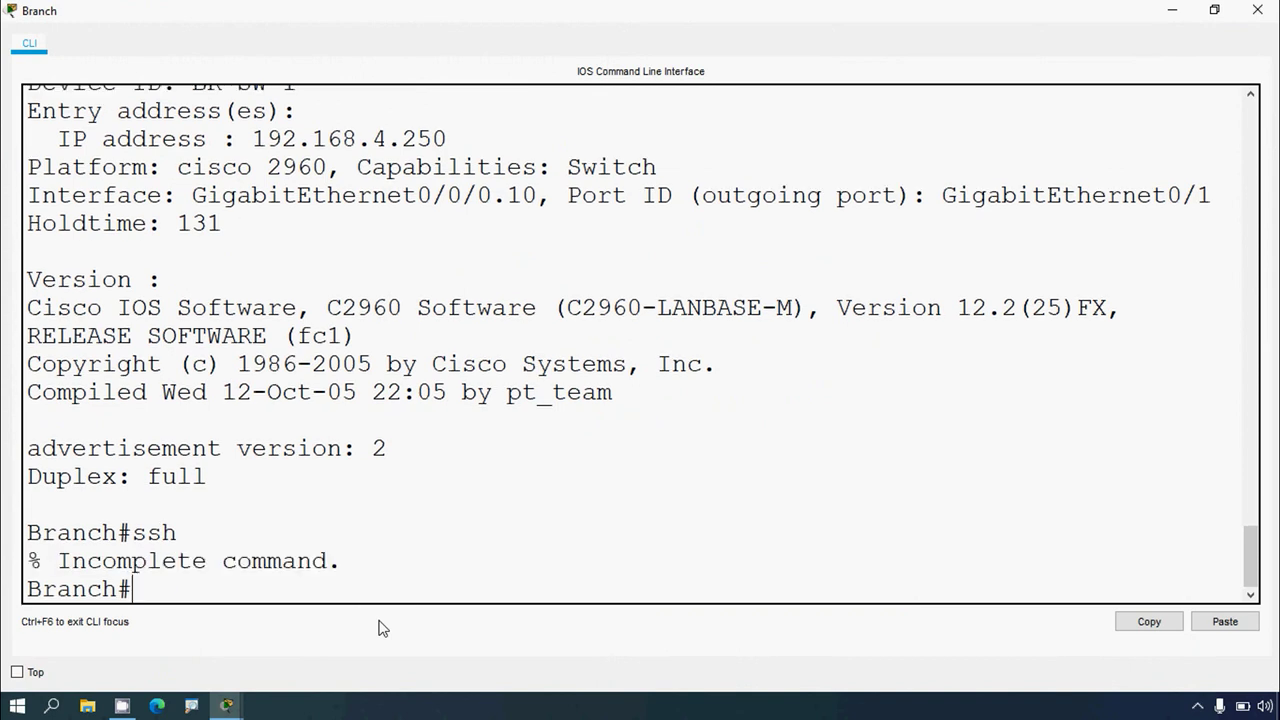
{"action": "type", "text": "ssh ?"}
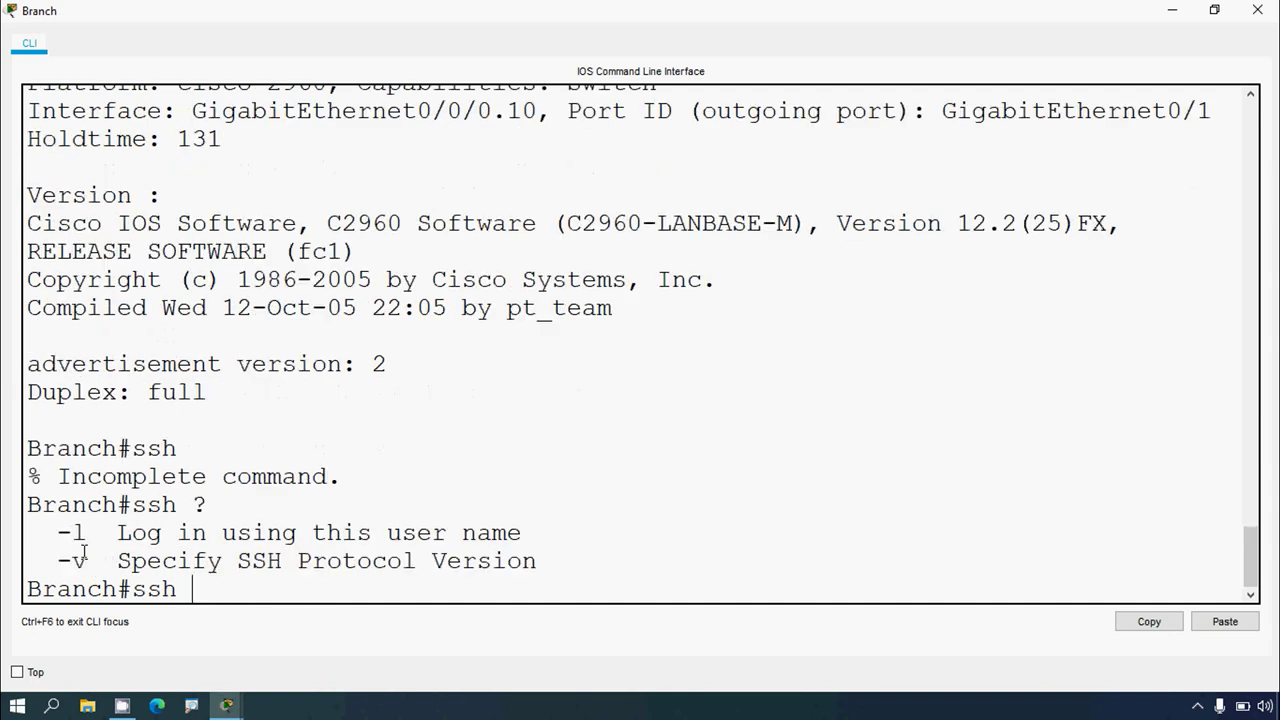
{"action": "left_click_drag", "start_coordinate": [58, 532], "coordinate": [88, 536]}
{"action": "type", "text": "-l"}
{"action": "left_click", "coordinate": [1171, 12]}
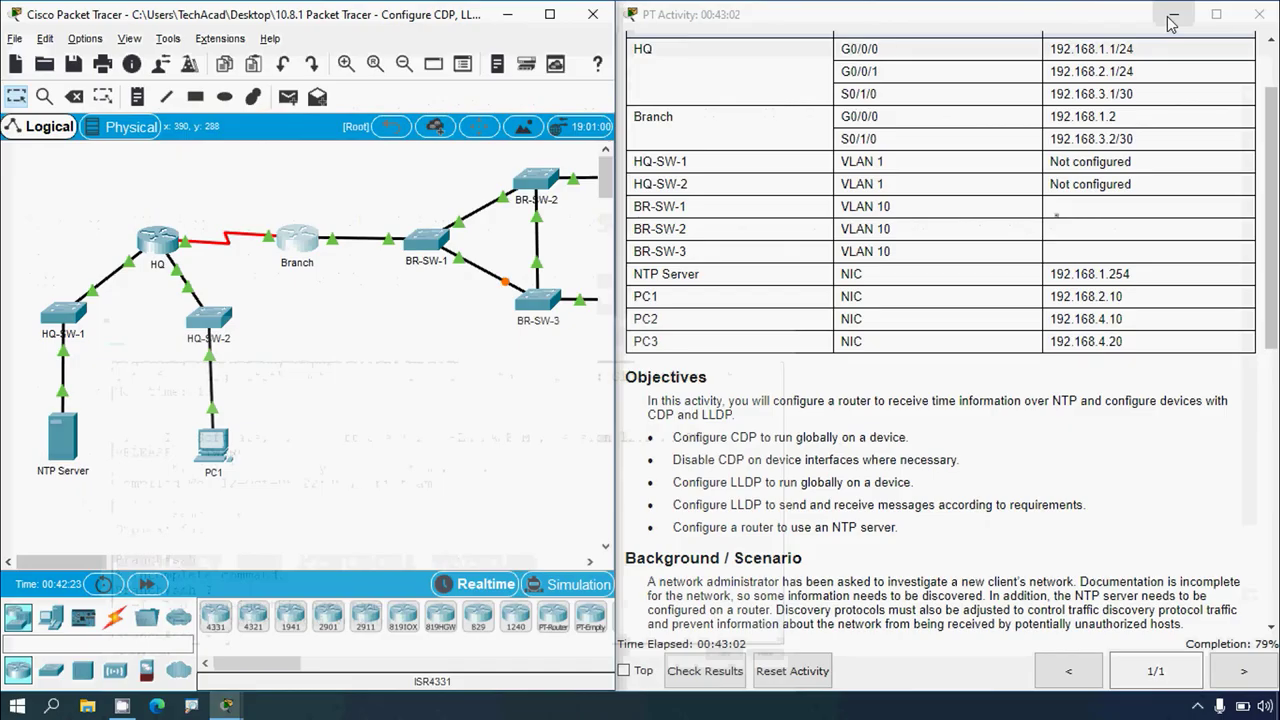
- Compose 'ssh -l admin 192.168.4.250' in the Branch console, pasting BR-SW-1's address
{"action": "scroll", "coordinate": [1060, 345], "scroll_direction": "down", "scroll_amount": 5}
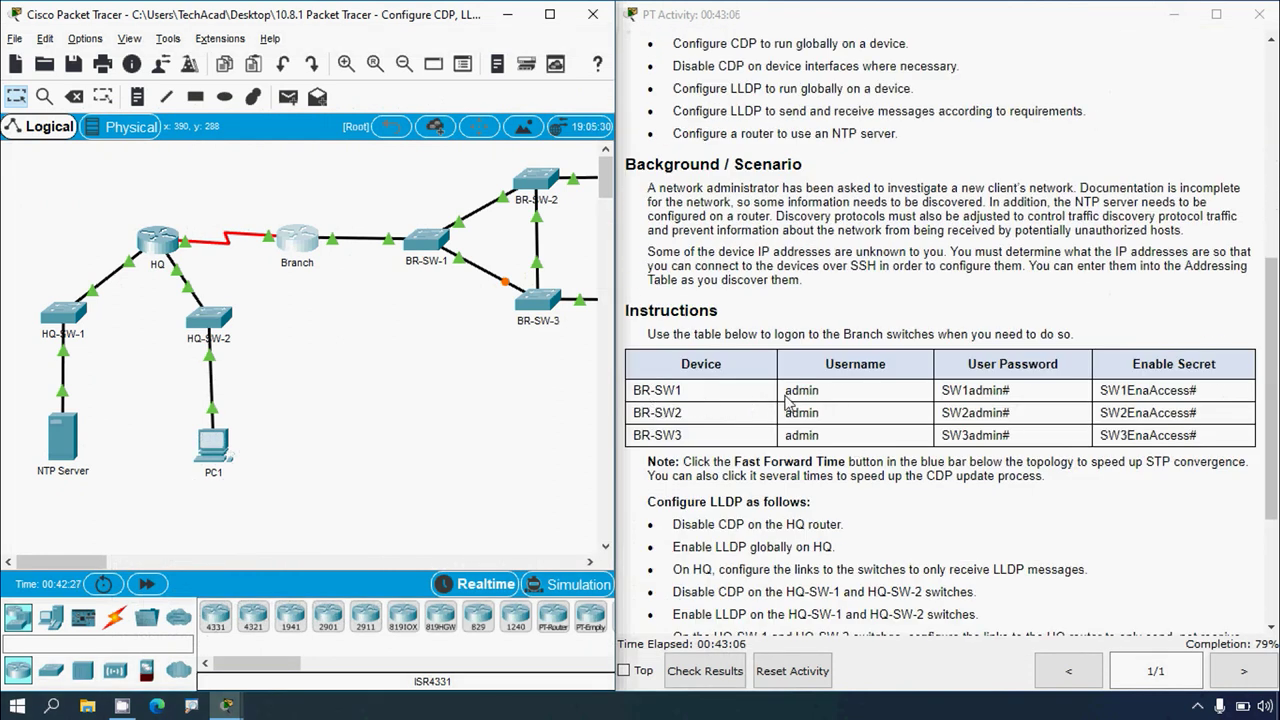
{"action": "left_click", "coordinate": [299, 258]}
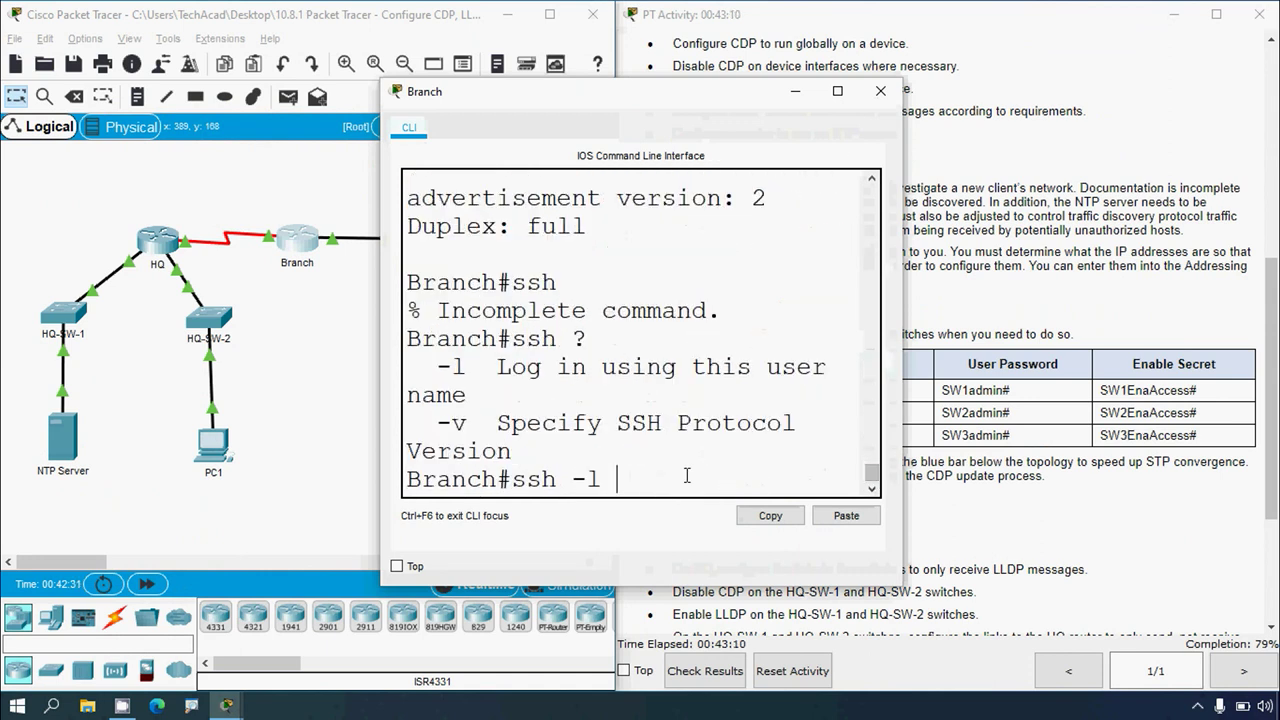
{"action": "type", "text": "admin"}
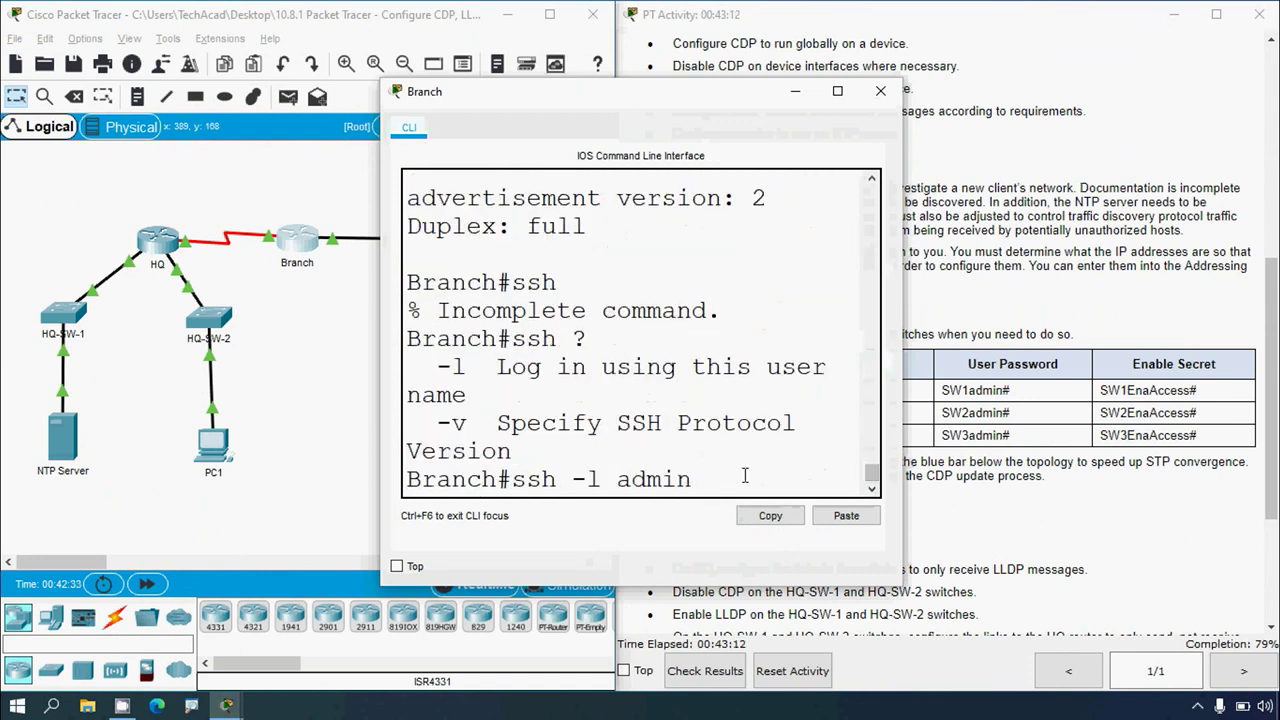
{"action": "left_click", "coordinate": [370, 268]}
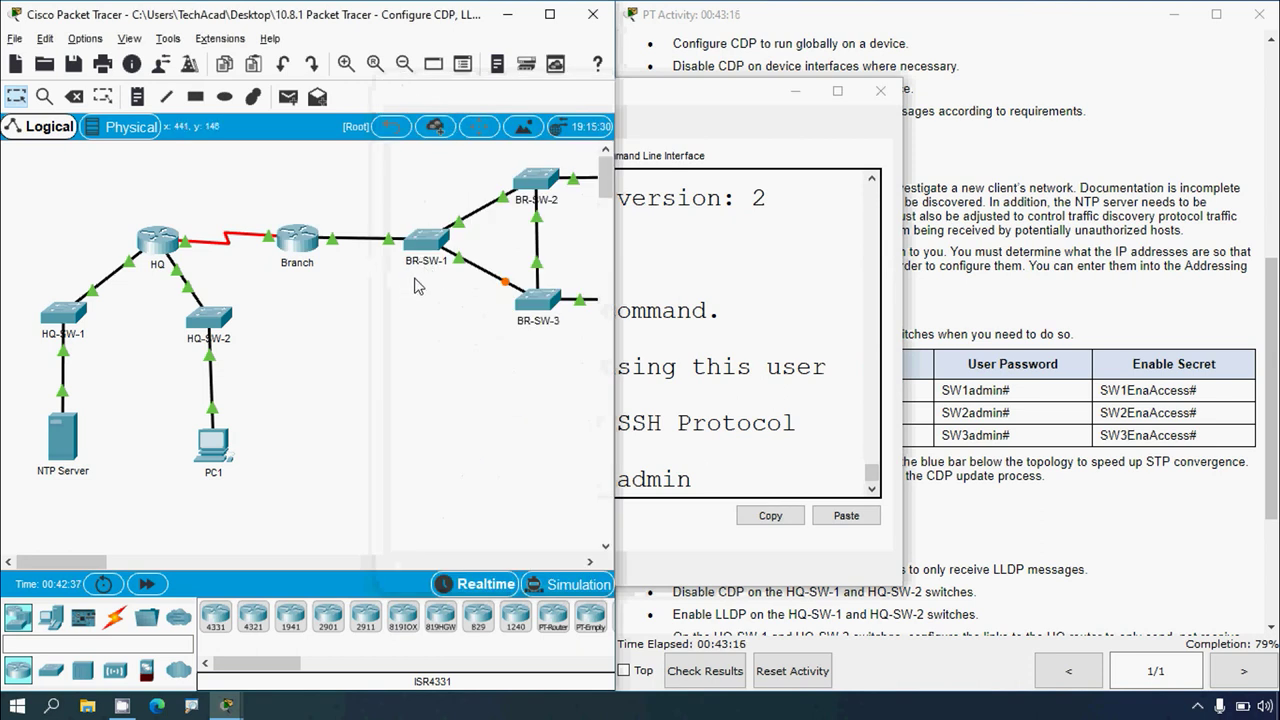
{"action": "left_click", "coordinate": [728, 480]}
{"action": "right_click", "coordinate": [720, 488]}
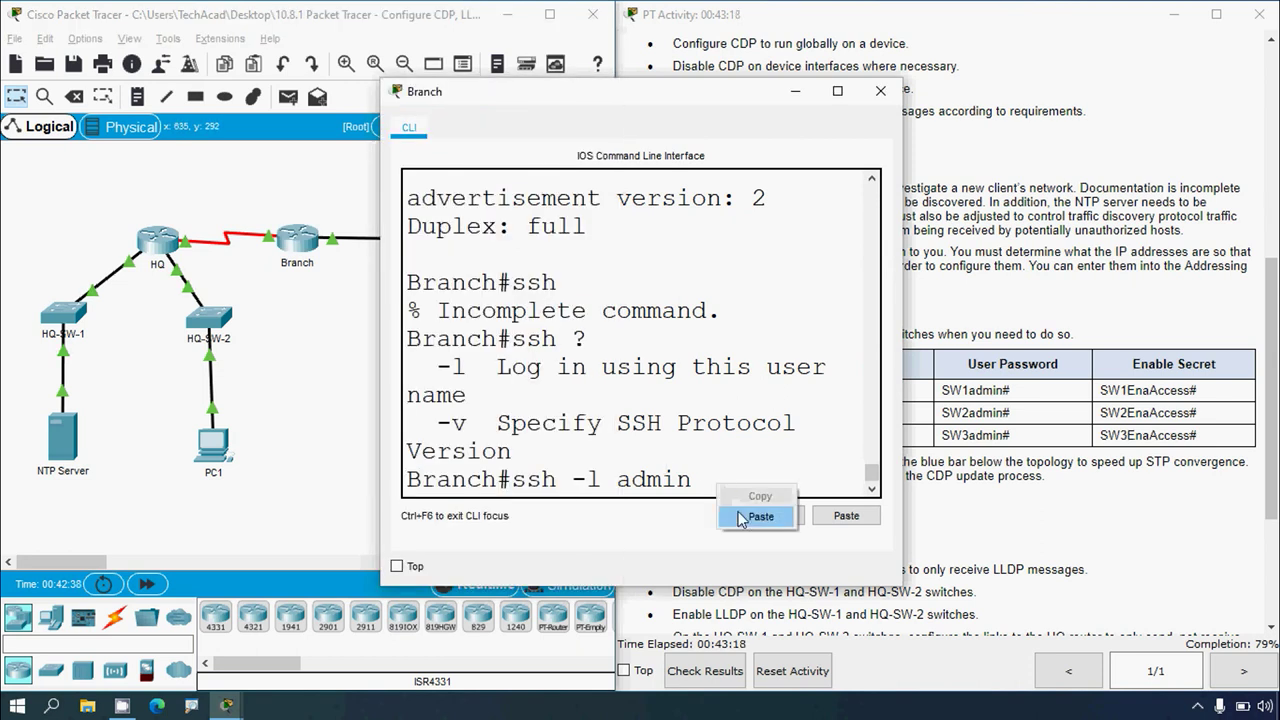
{"action": "left_click", "coordinate": [759, 516]}
{"action": "left_click", "coordinate": [838, 91]}
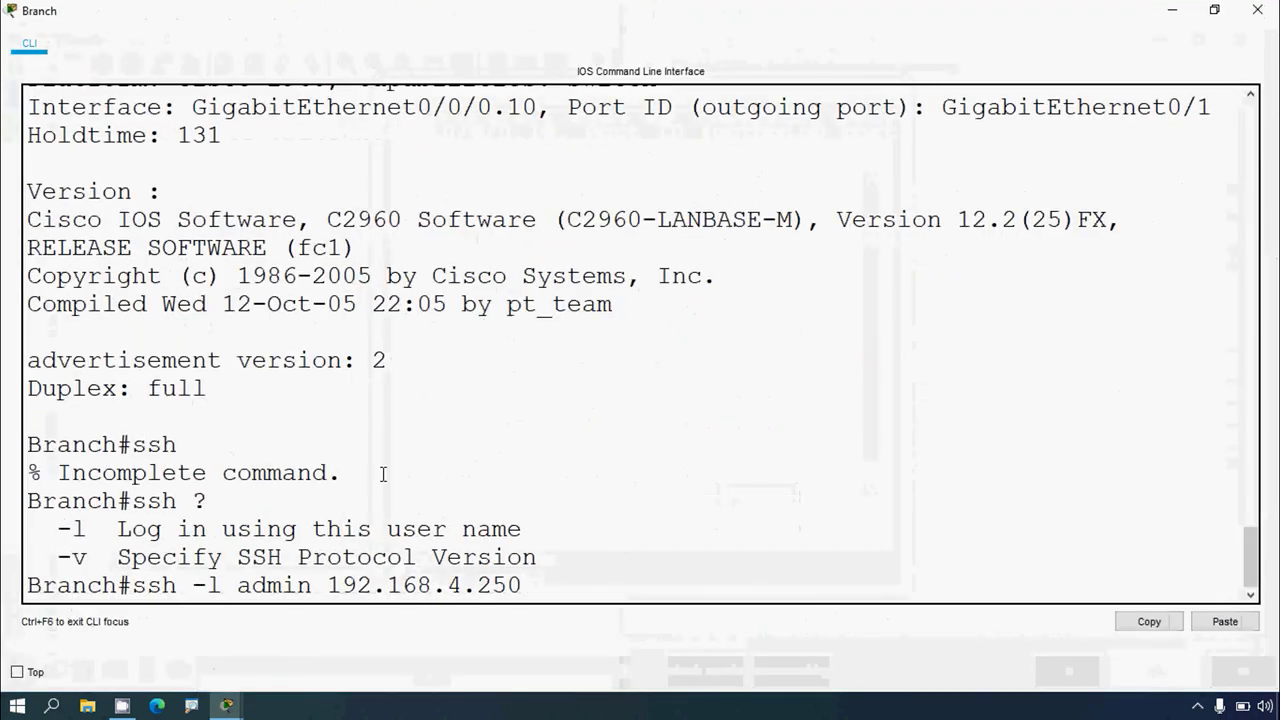
{"action": "scroll", "coordinate": [383, 473], "scroll_direction": "up", "scroll_amount": 2}
{"action": "scroll", "coordinate": [337, 397], "scroll_direction": "up", "scroll_amount": 2}
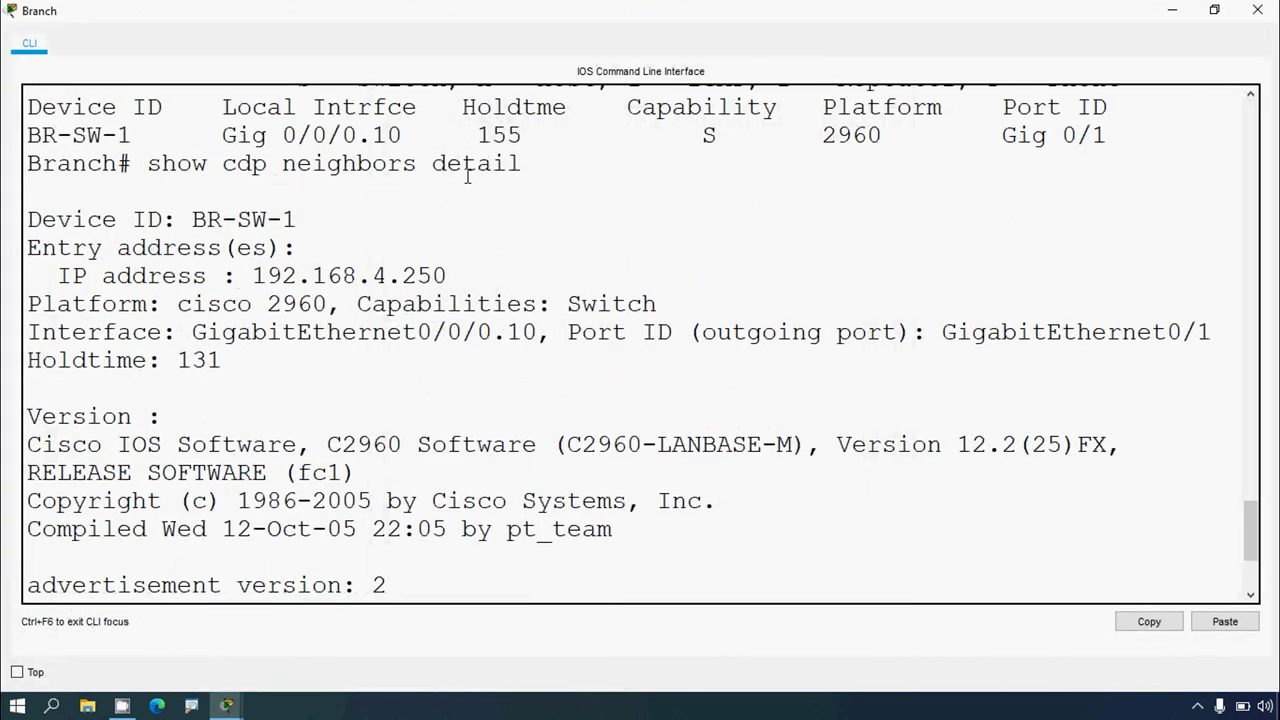
{"action": "scroll", "coordinate": [436, 318], "scroll_direction": "down", "scroll_amount": 4}
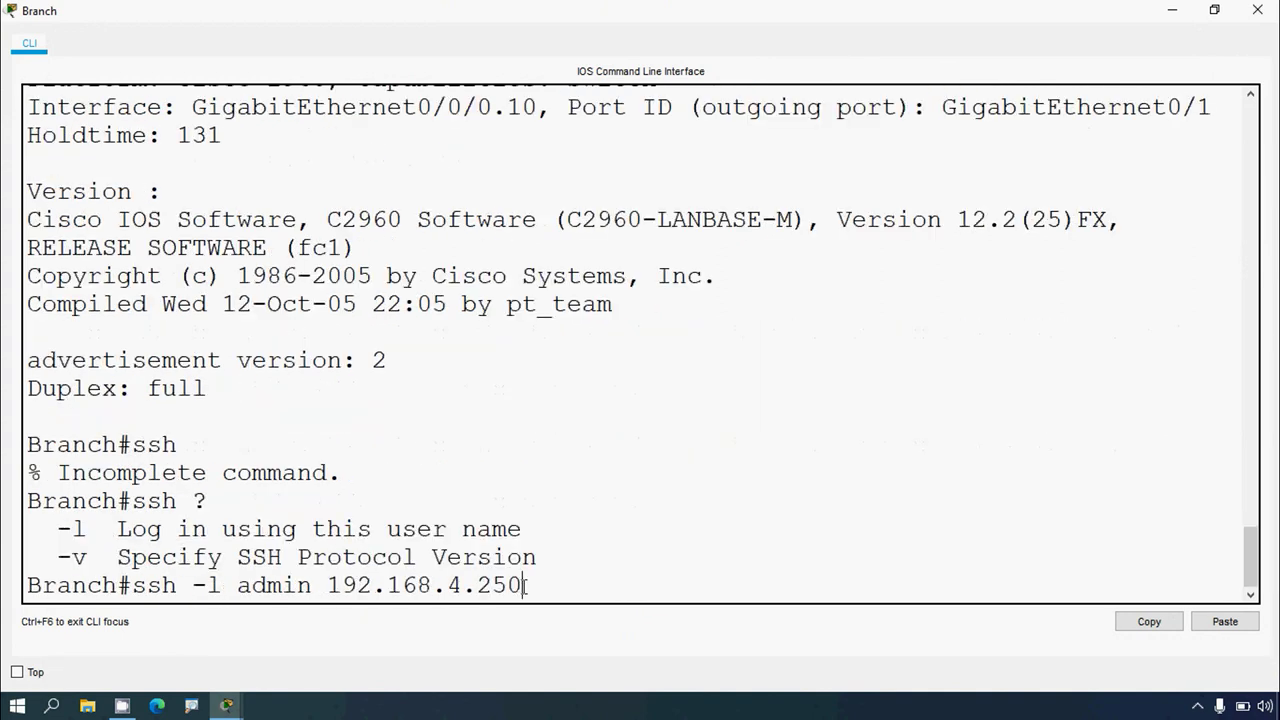
- Start the SSH session and paste BR-SW-1's user password copied from the credentials table
{"action": "key", "text": "Return"}
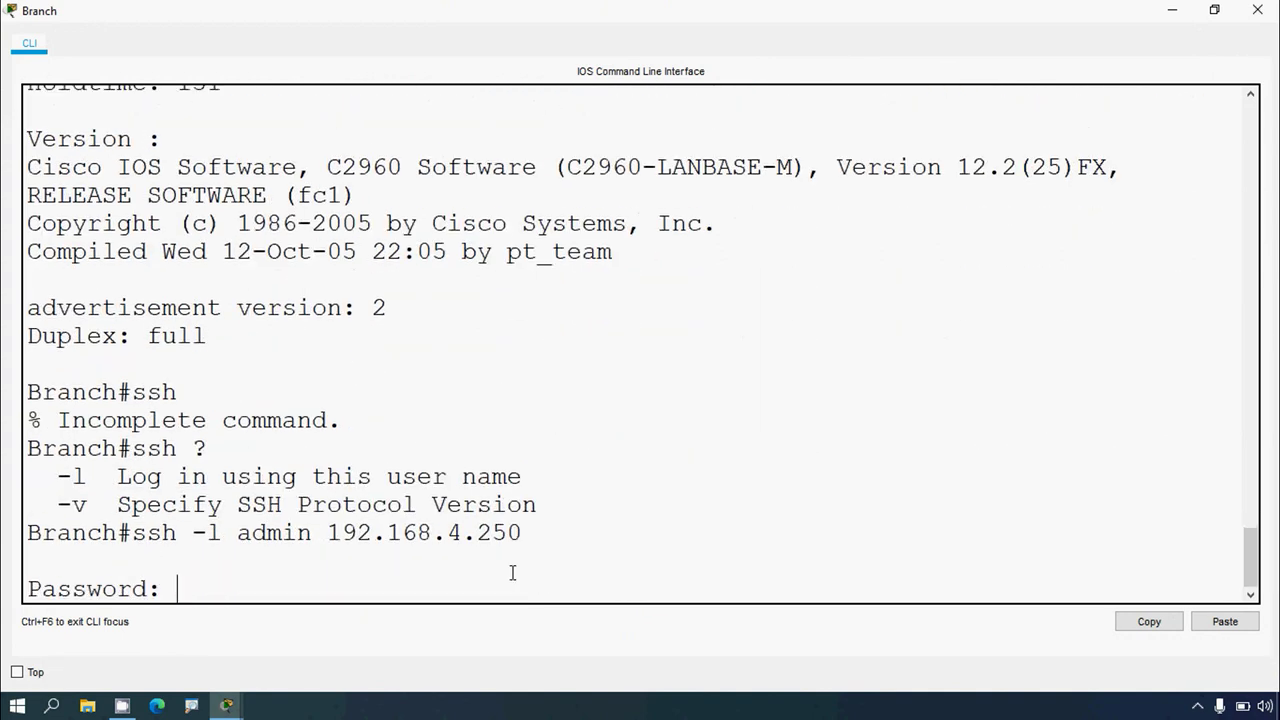
{"action": "left_click", "coordinate": [1172, 10]}
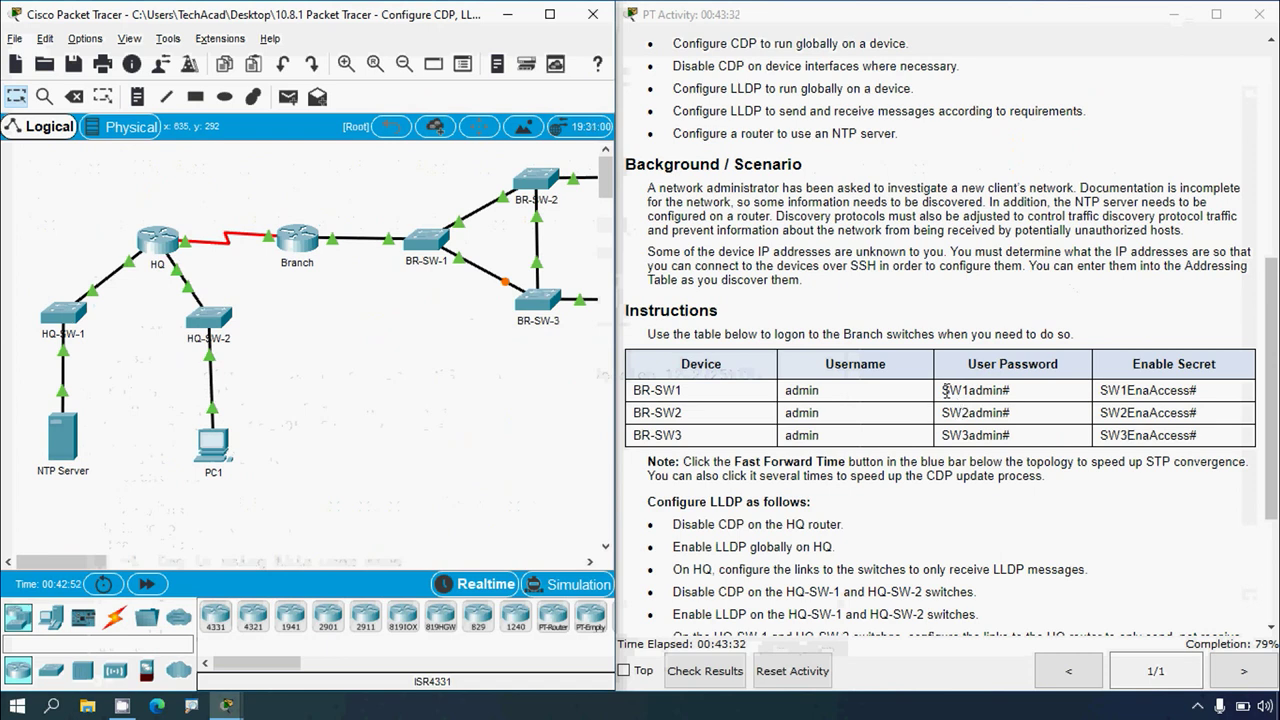
{"action": "left_click_drag", "start_coordinate": [943, 390], "coordinate": [1016, 392]}
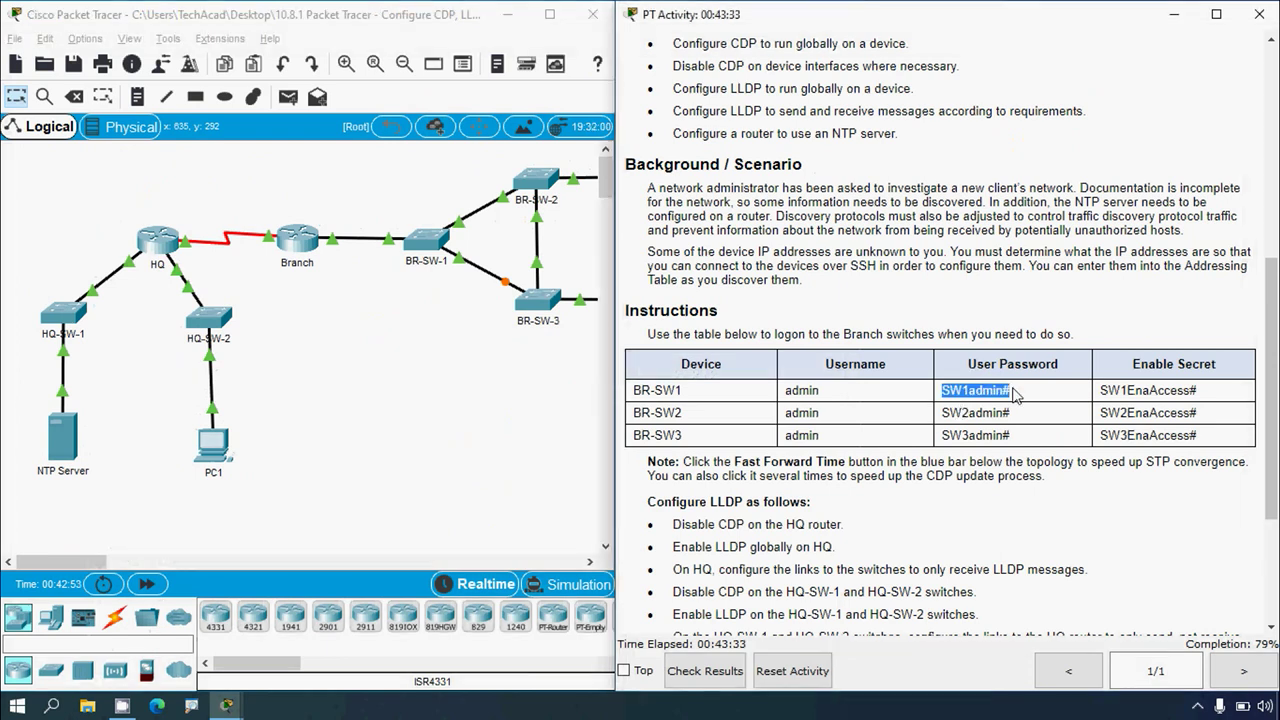
{"action": "left_click", "coordinate": [315, 245]}
{"action": "left_click_drag", "start_coordinate": [872, 330], "coordinate": [882, 500]}
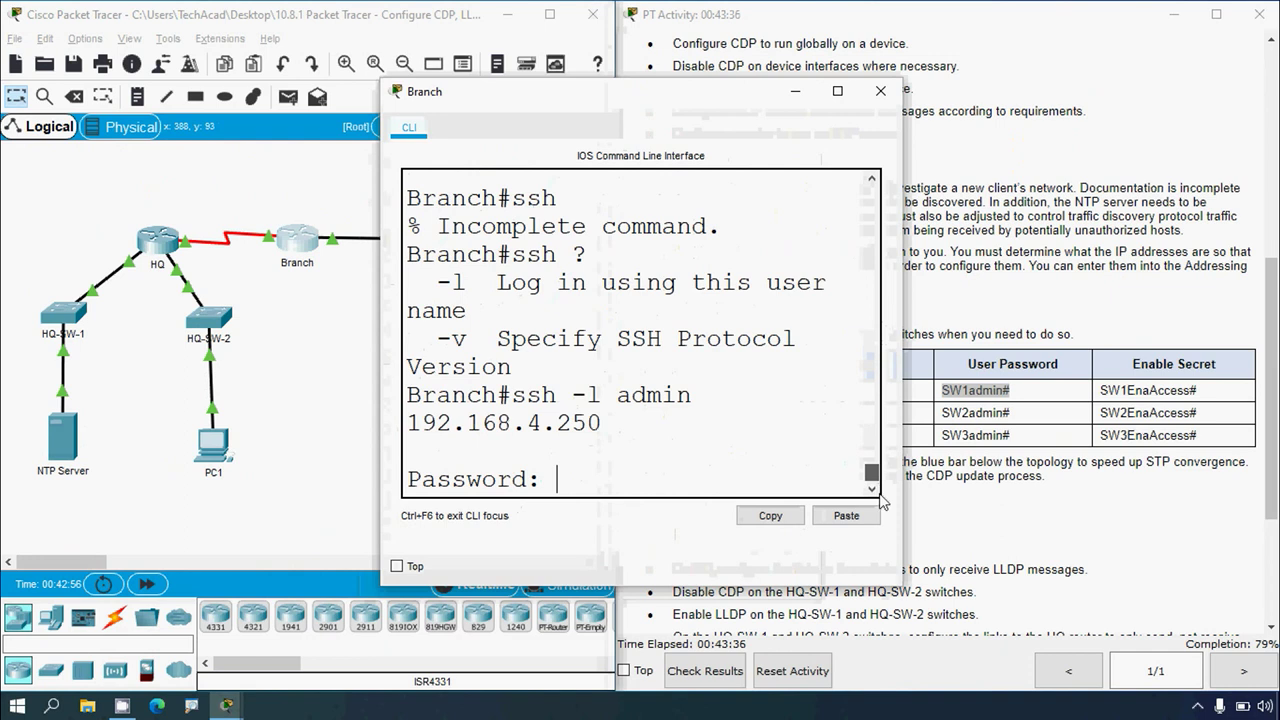
{"action": "left_click", "coordinate": [845, 516]}
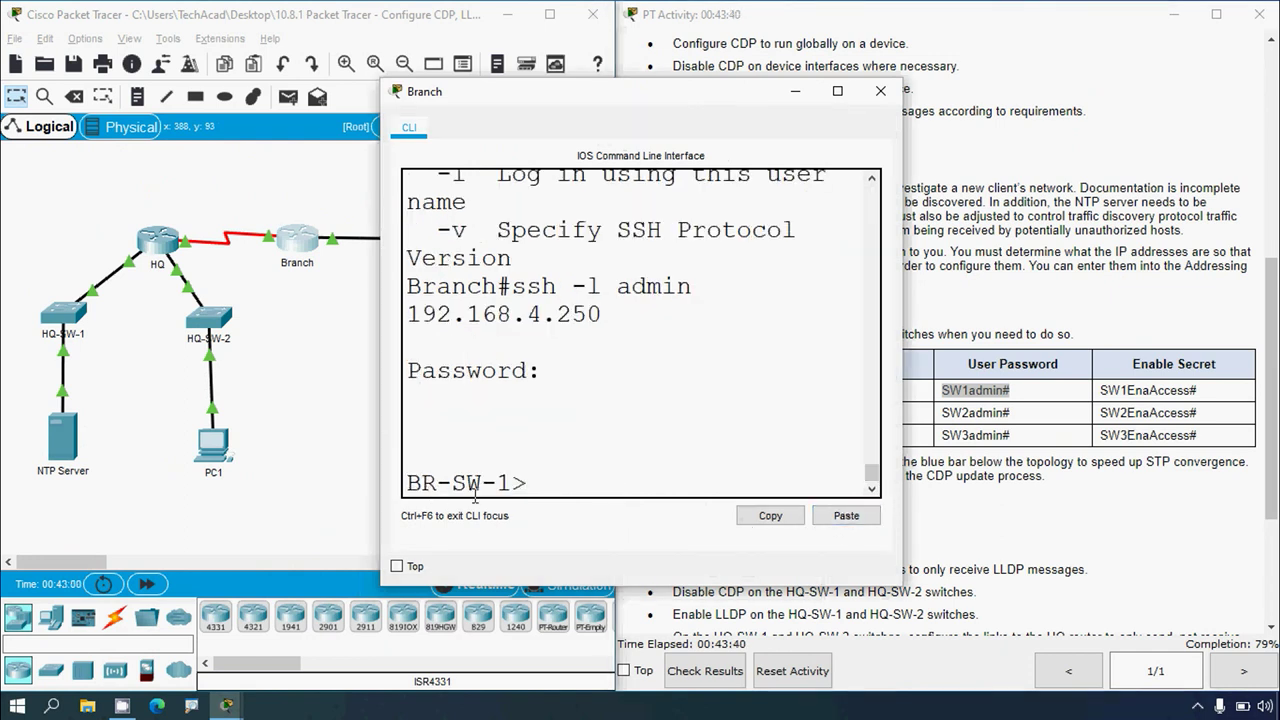
- Run enable on BR-SW-1 and paste the enable secret copied from the table
{"action": "type", "text": "enable"}
{"action": "key", "text": "Return"}
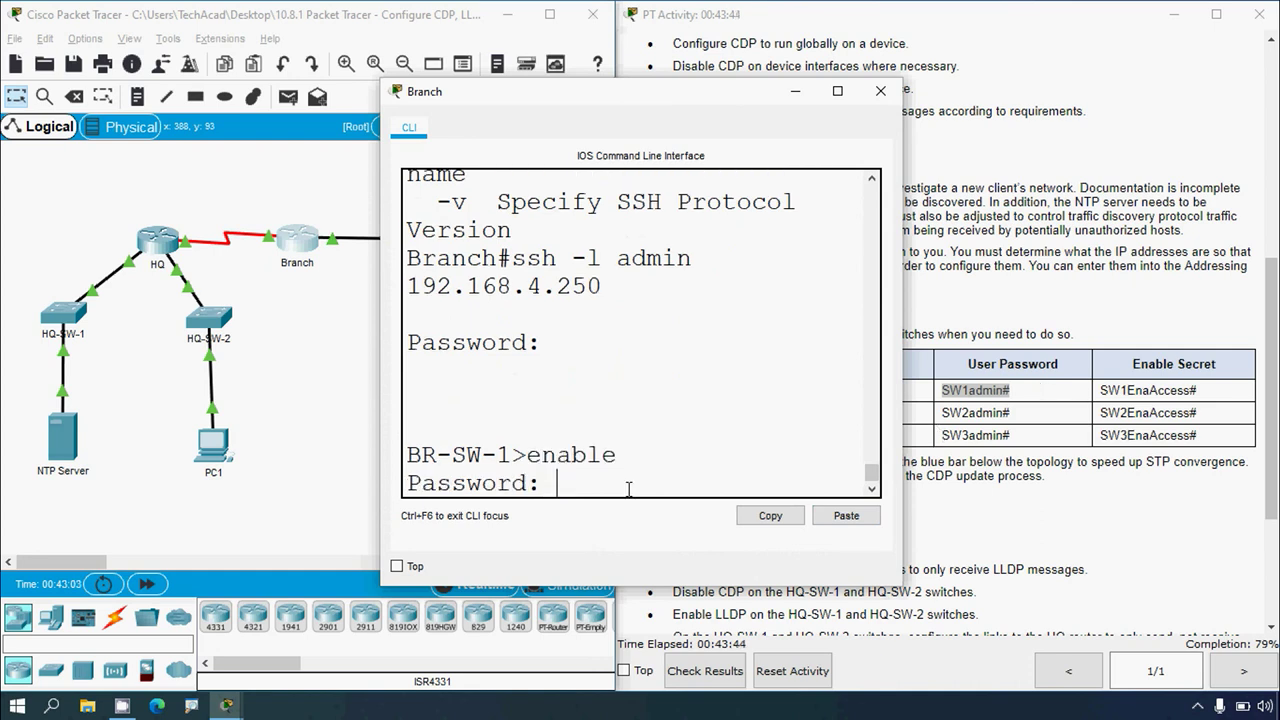
{"action": "left_click_drag", "start_coordinate": [1100, 390], "coordinate": [1199, 398]}
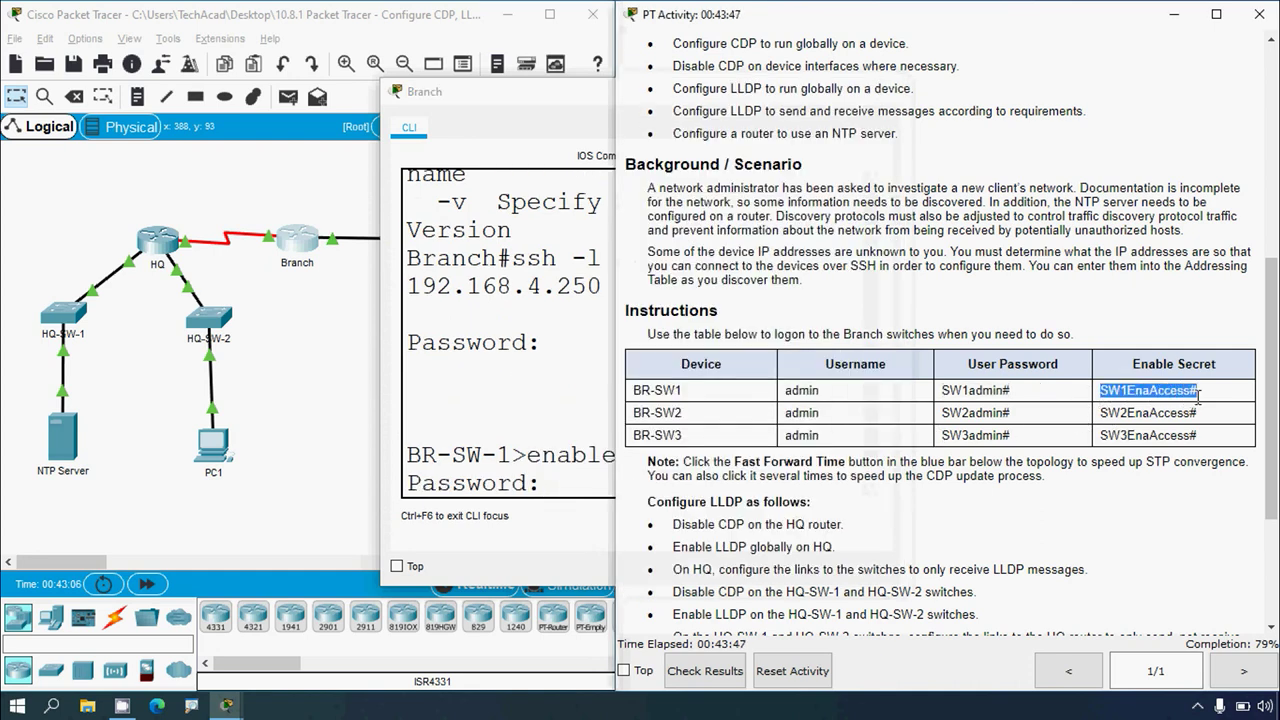
{"action": "right_click", "coordinate": [575, 487]}
{"action": "left_click", "coordinate": [590, 520]}
{"action": "key", "text": "Return"}
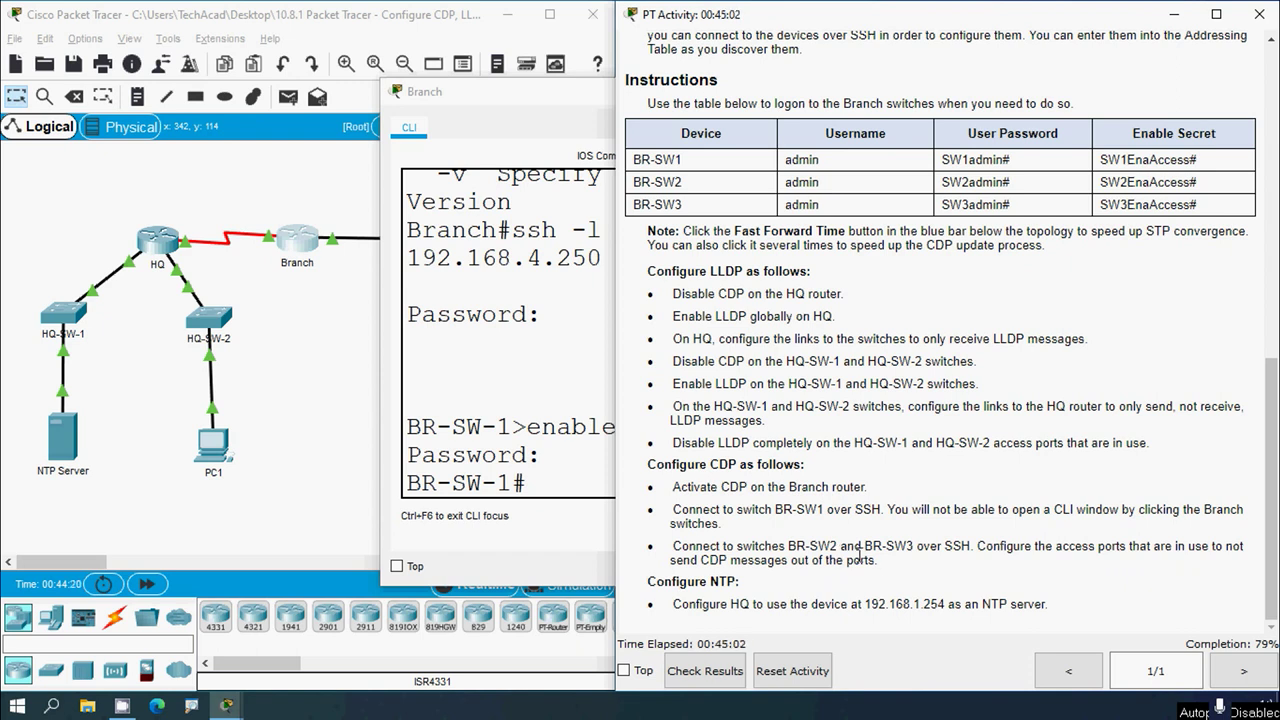
- Highlight BR-SW-3's address-less row in the addressing table, then return to the full-screen BR-SW-1 session
{"action": "left_click_drag", "start_coordinate": [1266, 512], "coordinate": [1266, 264]}
{"action": "scroll", "coordinate": [935, 282], "scroll_direction": "up", "scroll_amount": 3}
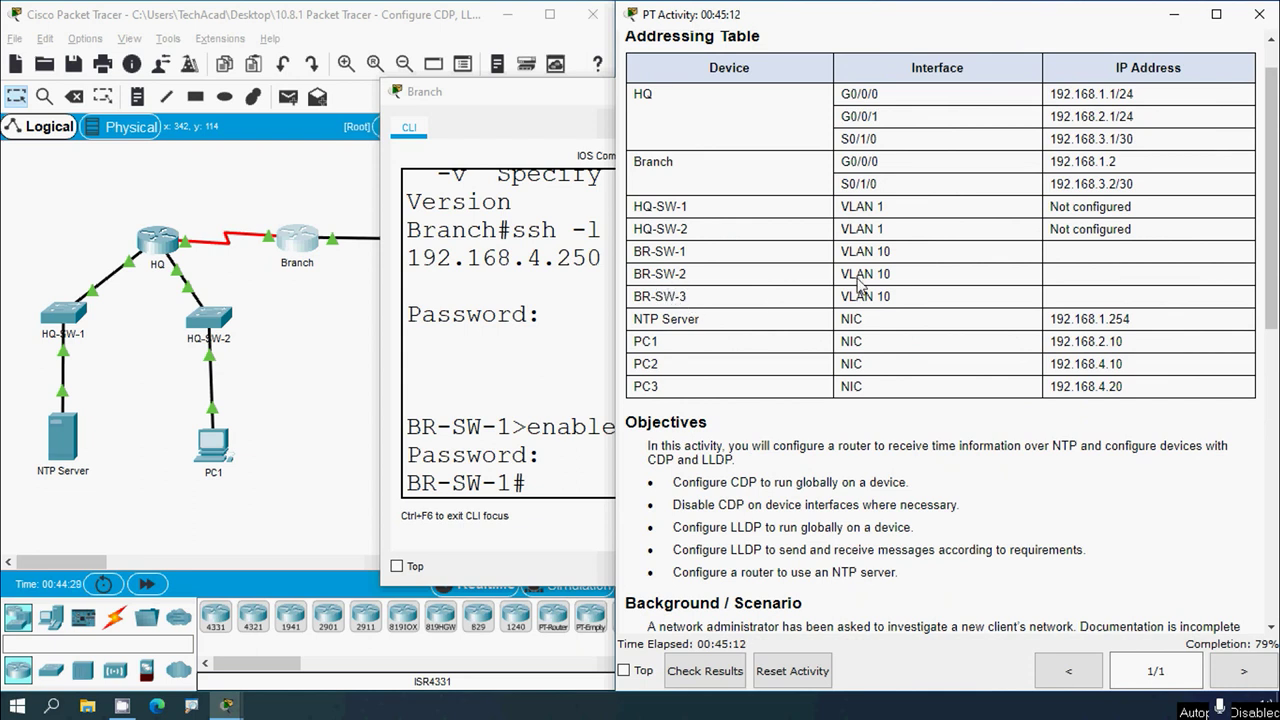
{"action": "left_click_drag", "start_coordinate": [1050, 277], "coordinate": [1075, 299]}
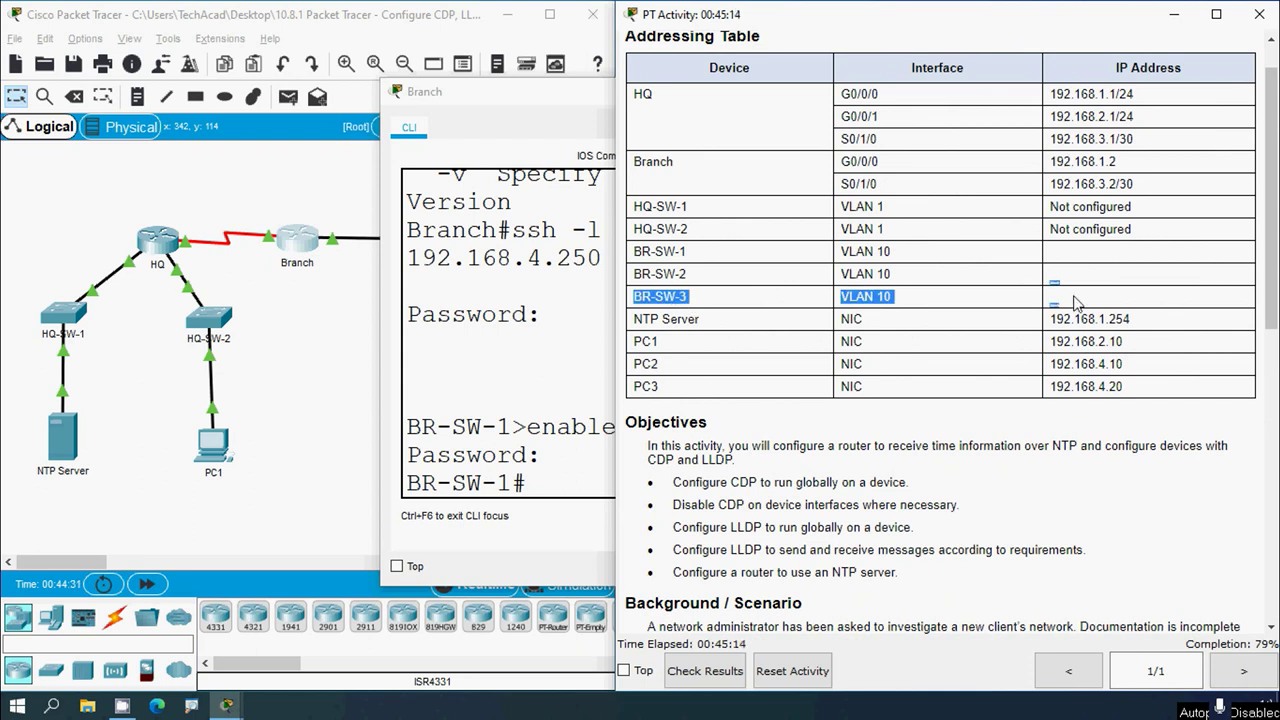
{"action": "left_click", "coordinate": [548, 485]}
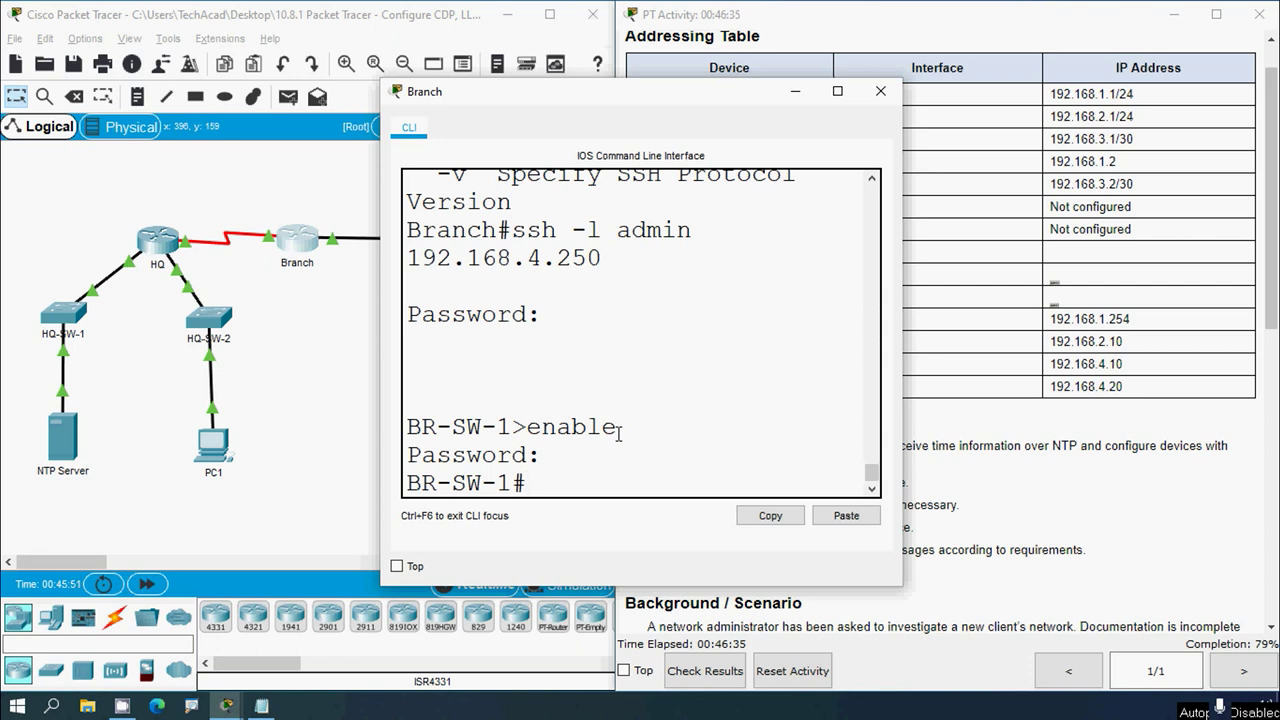
{"action": "left_click", "coordinate": [348, 394]}
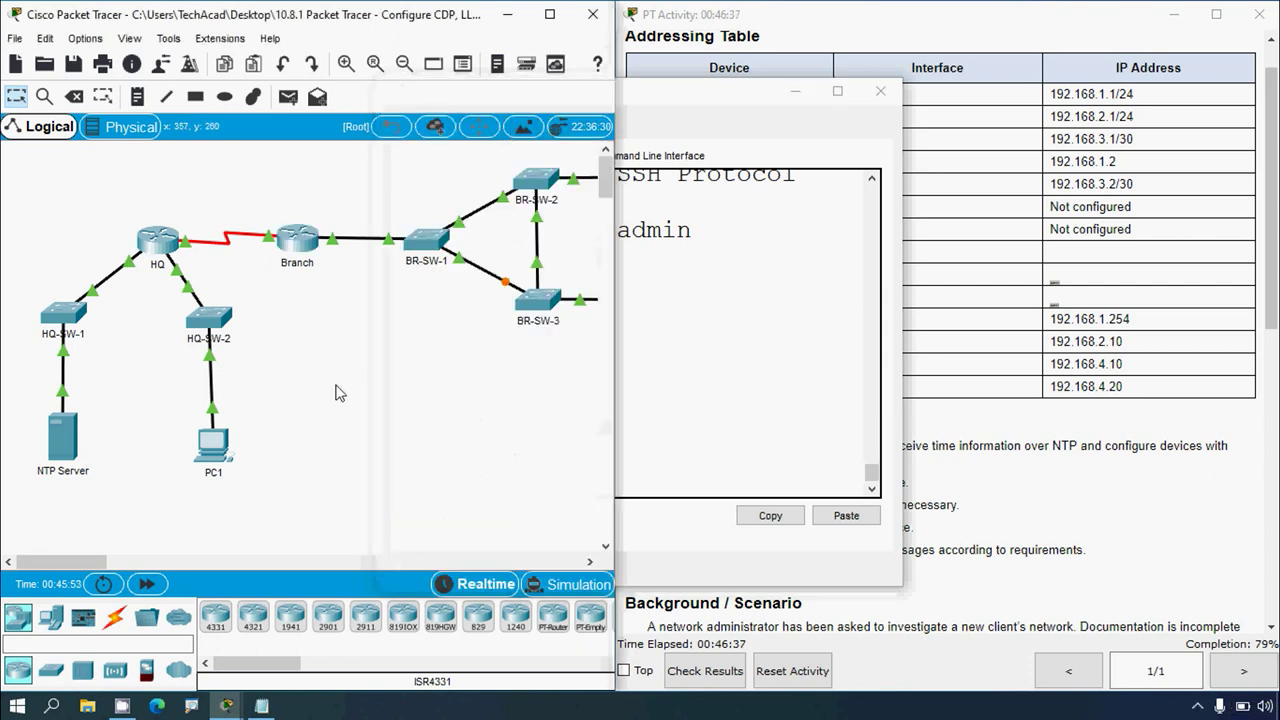
{"action": "left_click", "coordinate": [828, 112]}
{"action": "left_click", "coordinate": [837, 91]}
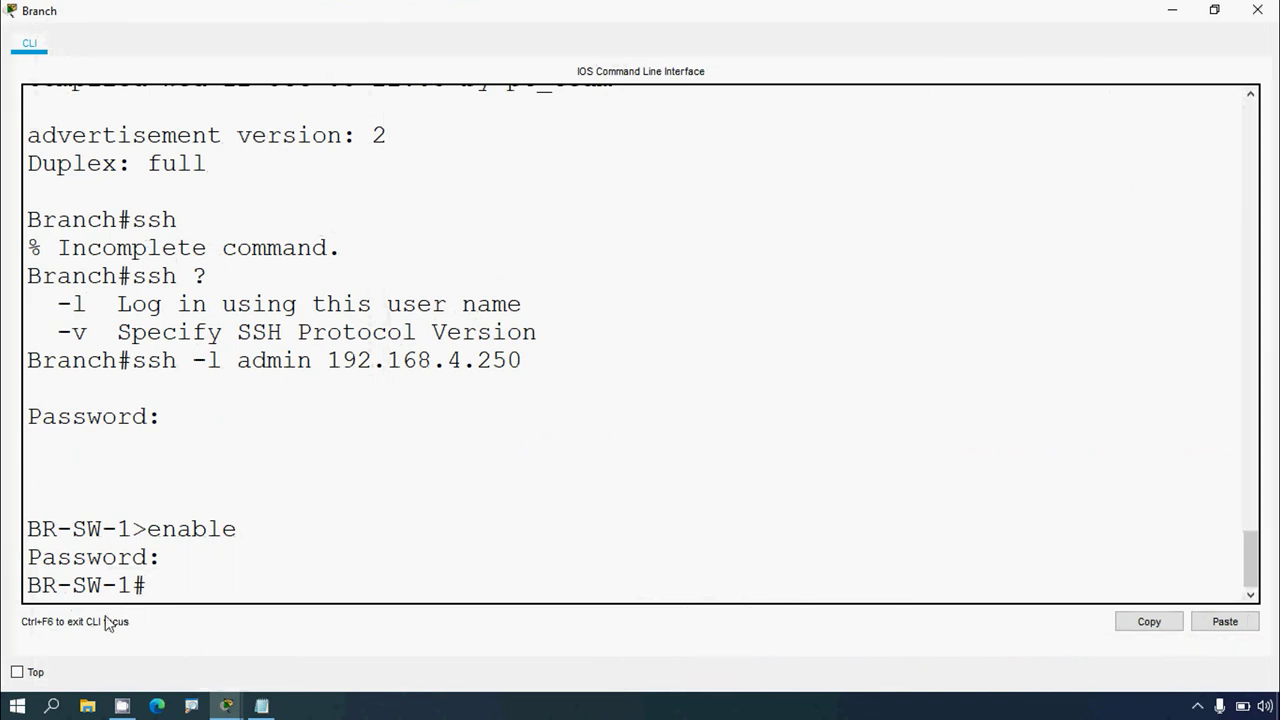
- Run show cdp neighbors on BR-SW-1, correcting the mistyped command
{"action": "type", "text": "shoe cd"}
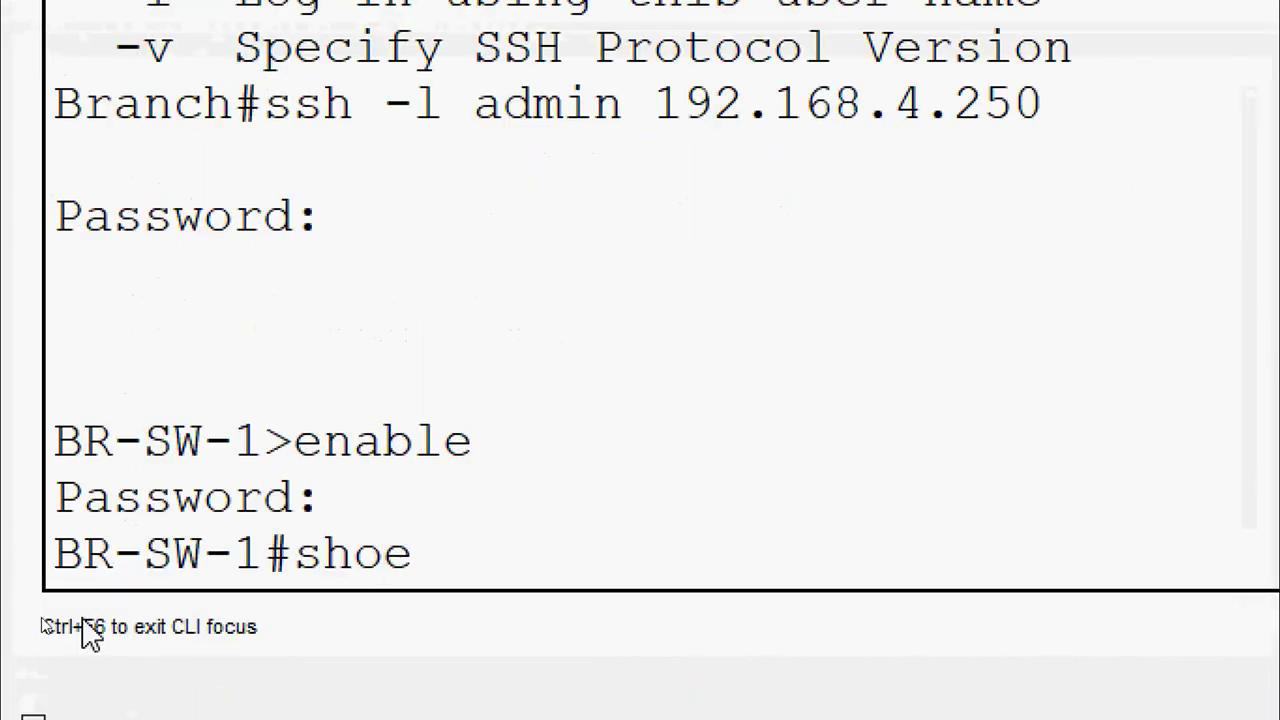
{"action": "key", "text": "BackSpace"}
{"action": "key", "text": "BackSpace"}
{"action": "key", "text": "BackSpace"}
{"action": "key", "text": "BackSpace"}
{"action": "type", "text": "w cdp neigh"}
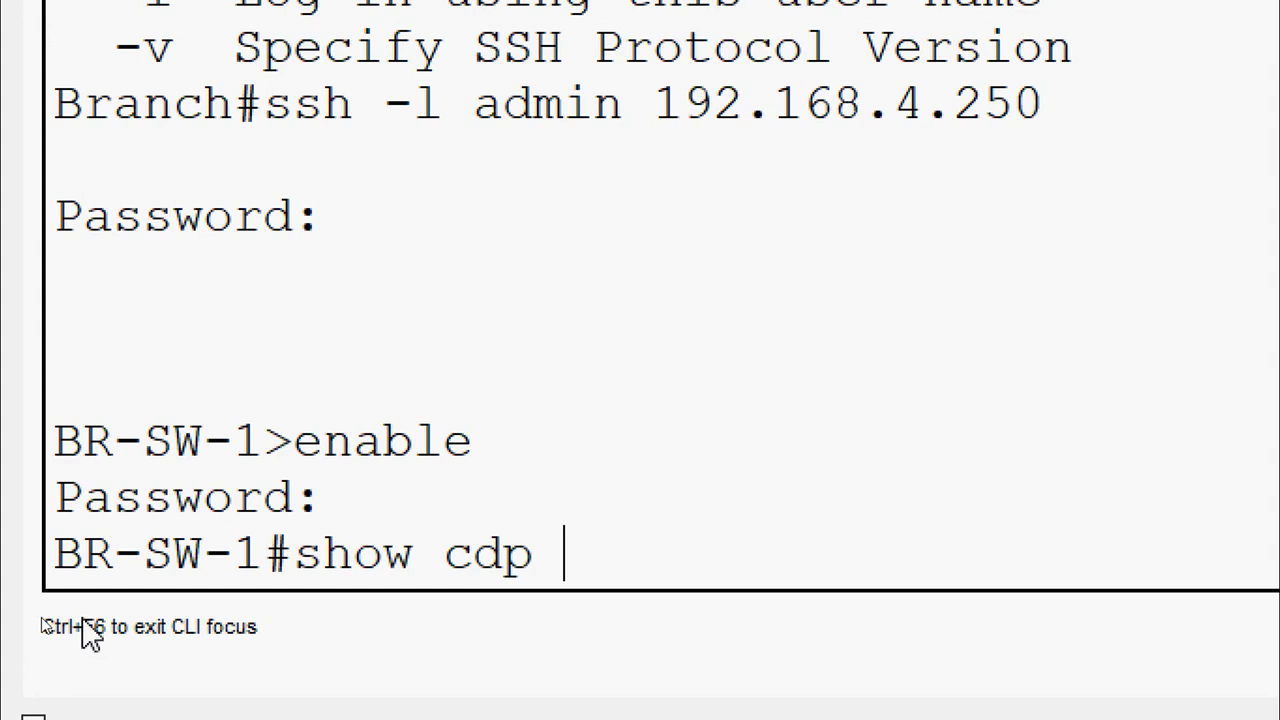
{"action": "type", "text": "bors"}
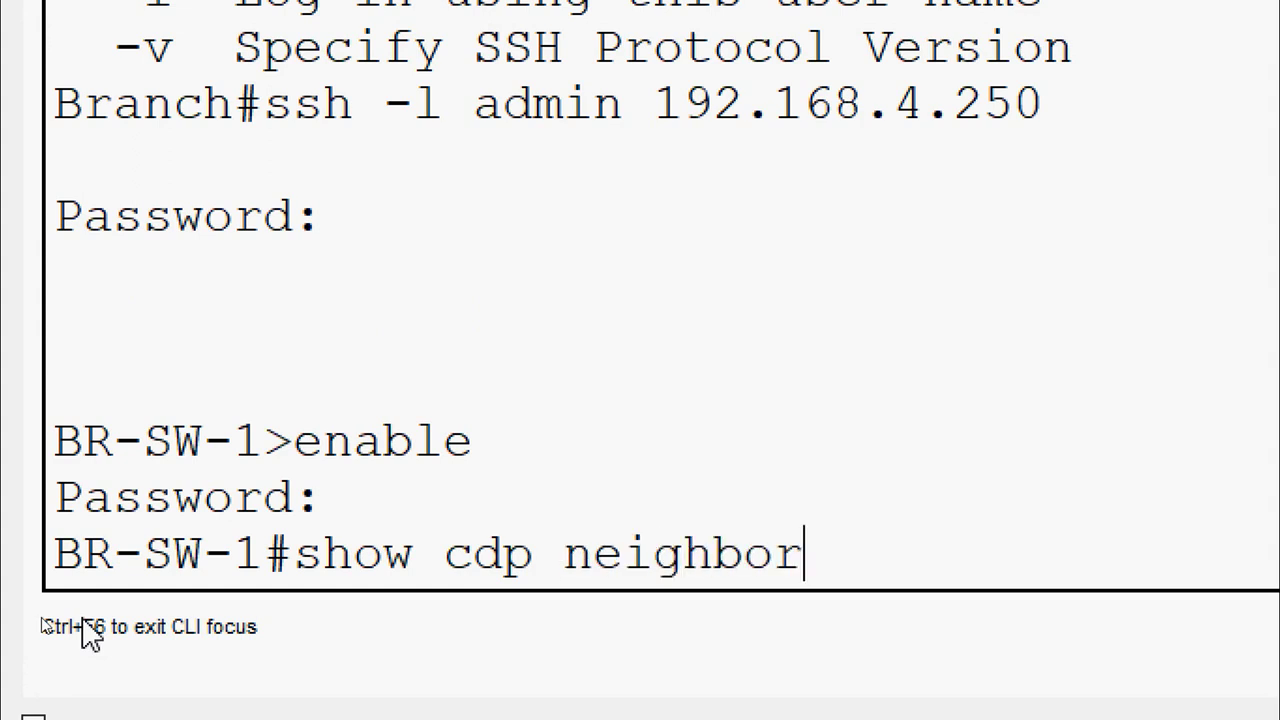
{"action": "key", "text": "Return"}
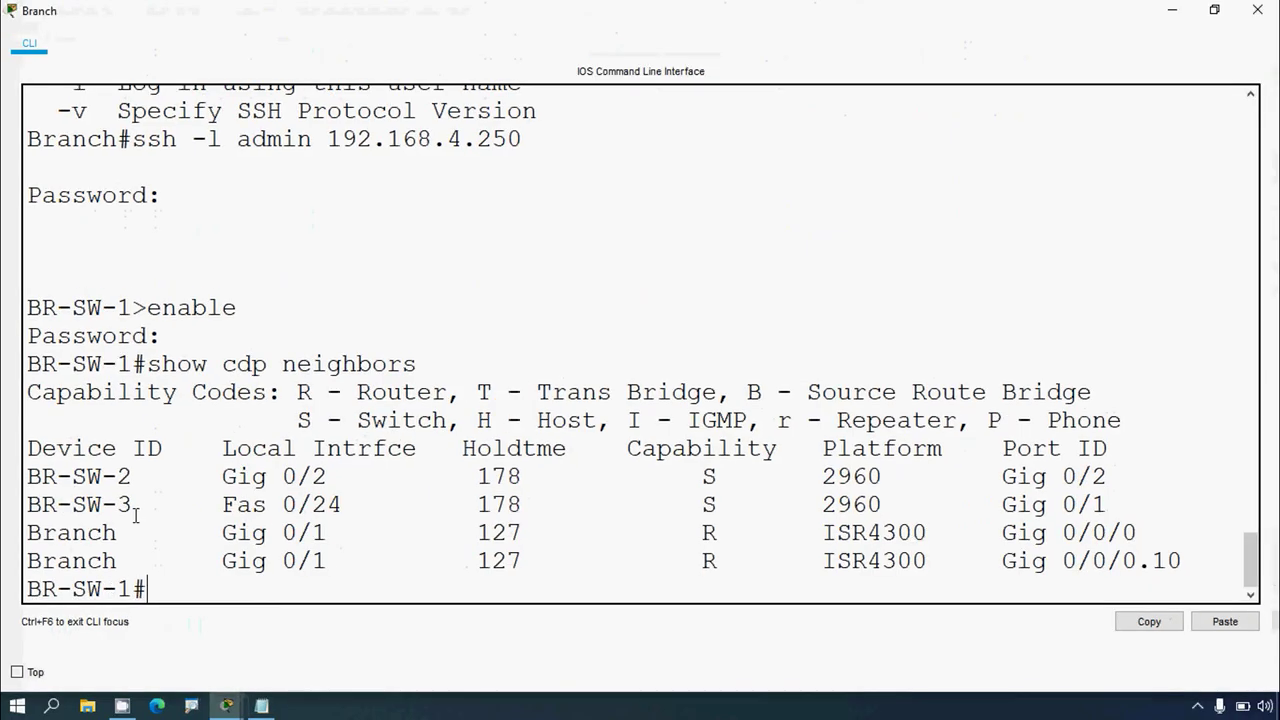
- Highlight BR-SW-2 and BR-SW-3 on Fas 0/24 as switches, then type show cdp neighbors detail
{"action": "left_click_drag", "start_coordinate": [28, 476], "coordinate": [132, 478]}
{"action": "left_click_drag", "start_coordinate": [28, 504], "coordinate": [372, 505]}
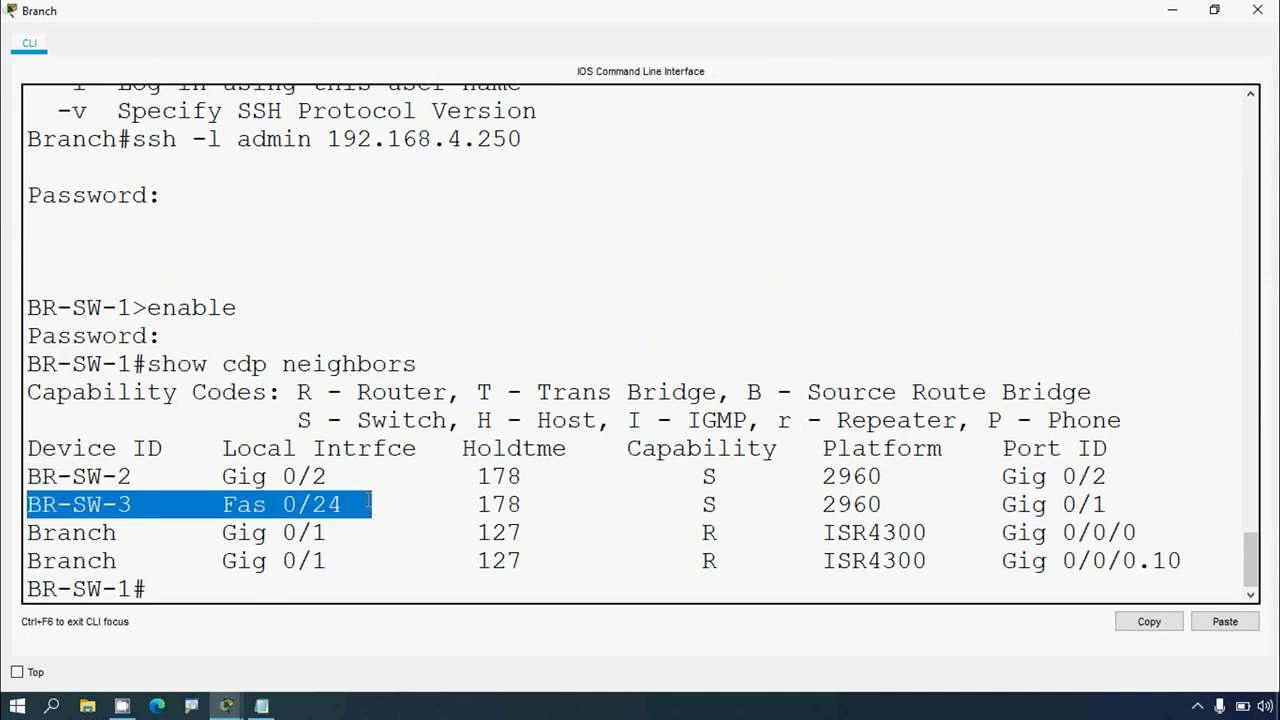
{"action": "left_click", "coordinate": [462, 505]}
{"action": "left_click_drag", "start_coordinate": [684, 478], "coordinate": [746, 512]}
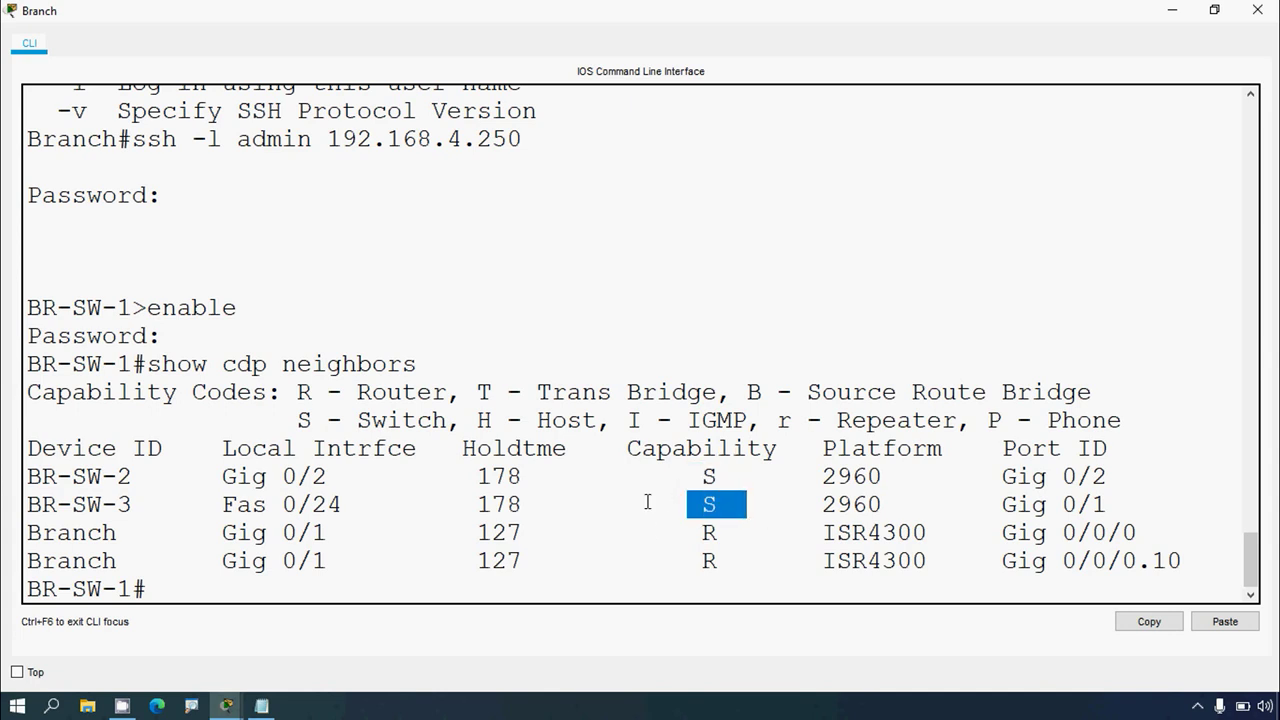
{"action": "left_click", "coordinate": [175, 594]}
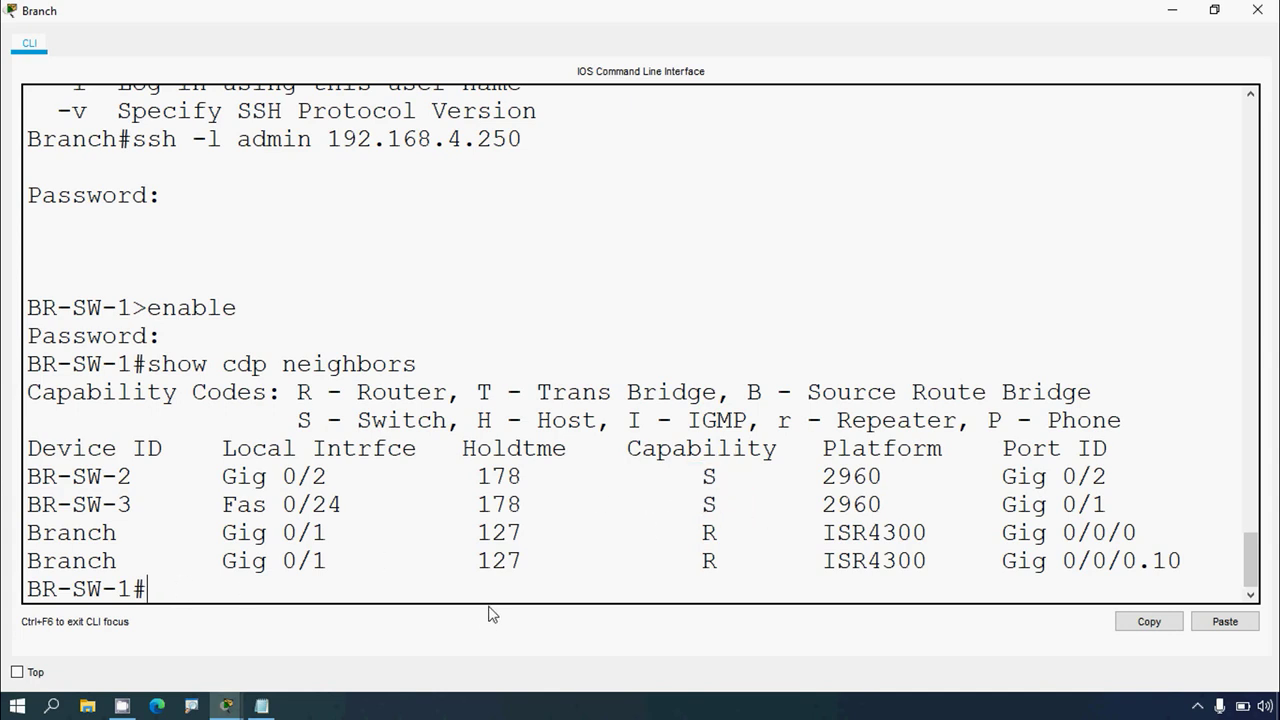
{"action": "type", "text": "show cdp nei"}
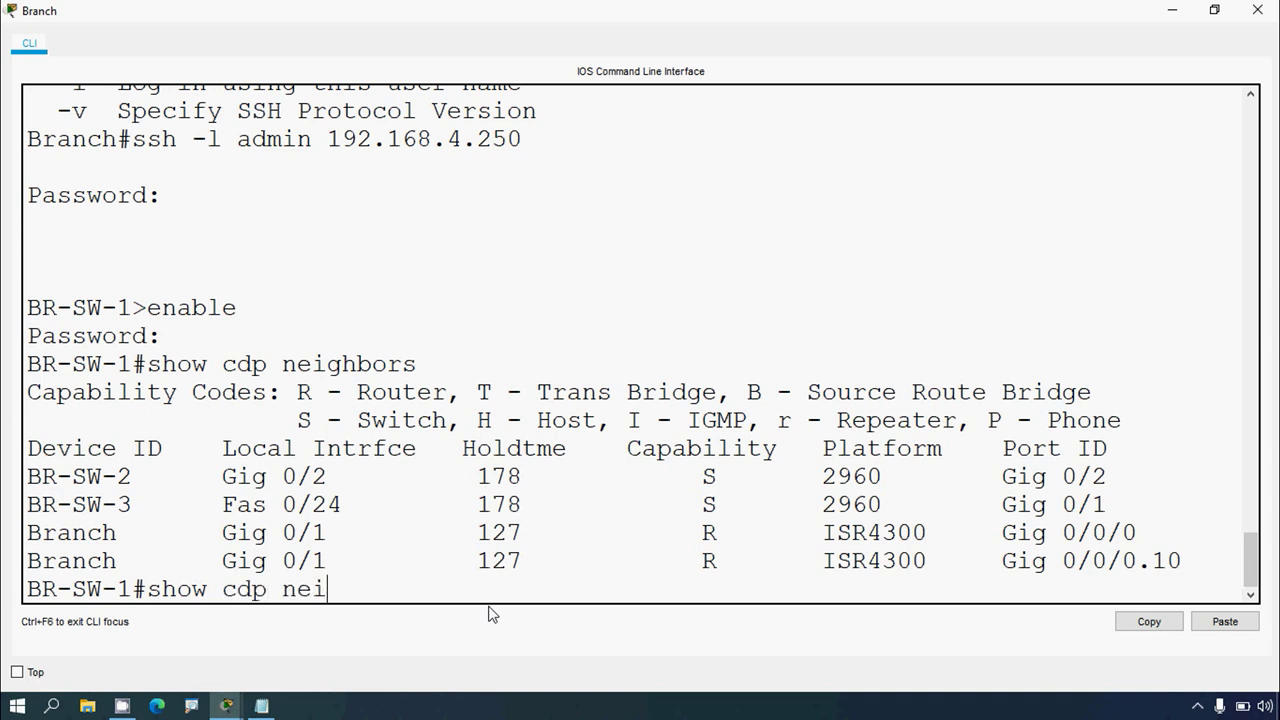
{"action": "type", "text": "ghbors detail"}
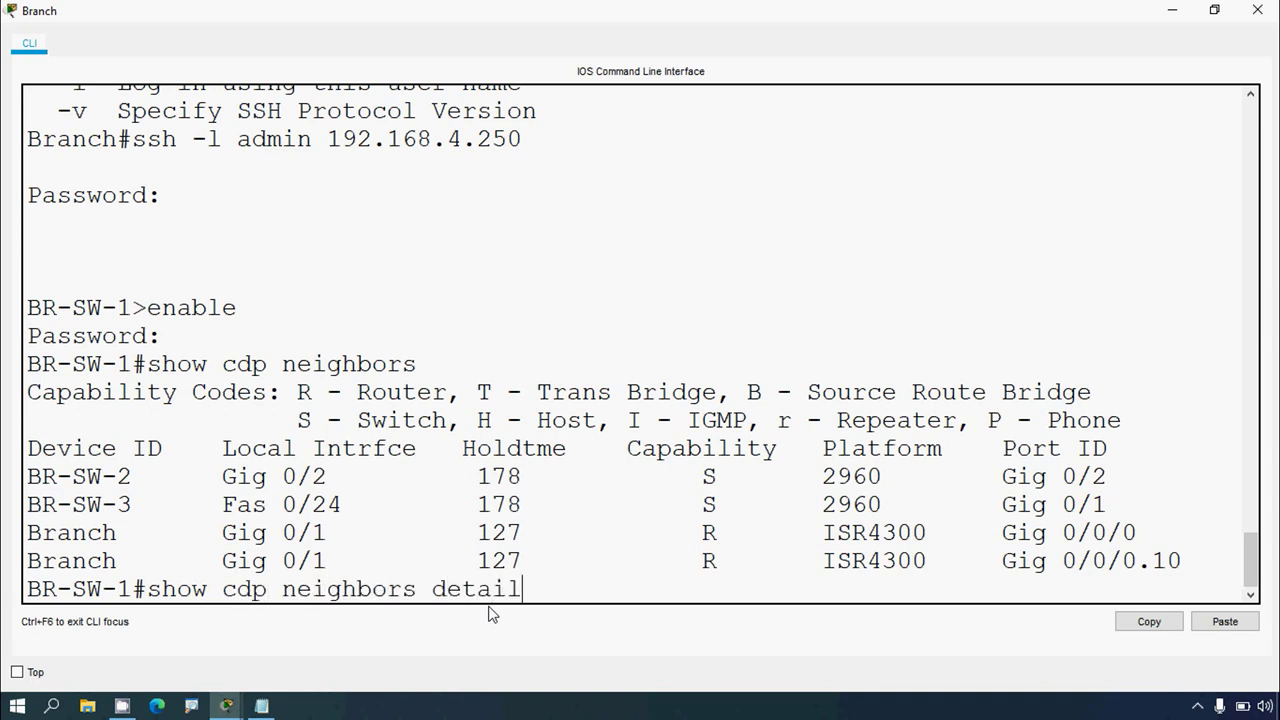
- Run show cdp neighbors detail on BR-SW-1 and page through the full output
{"action": "key", "text": "Return"}
{"action": "key", "text": "space"}
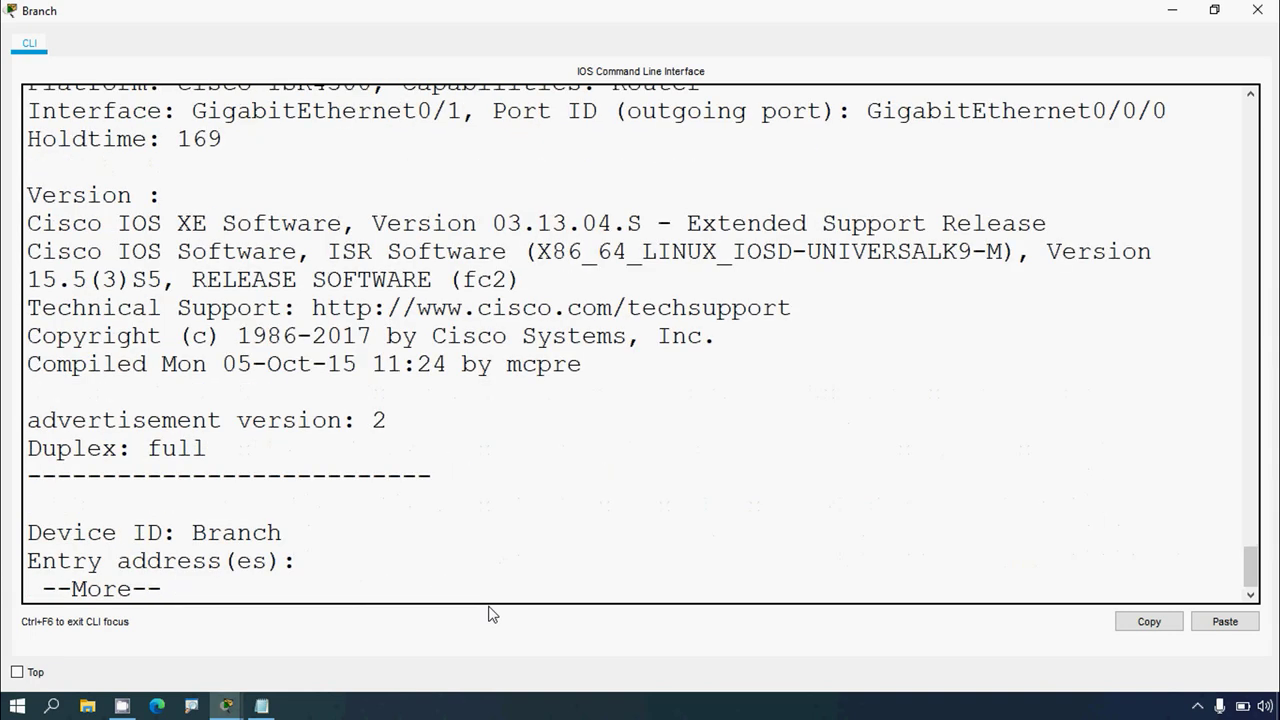
{"action": "key", "text": "space"}
{"action": "scroll", "coordinate": [361, 462], "scroll_direction": "up", "scroll_amount": 10}
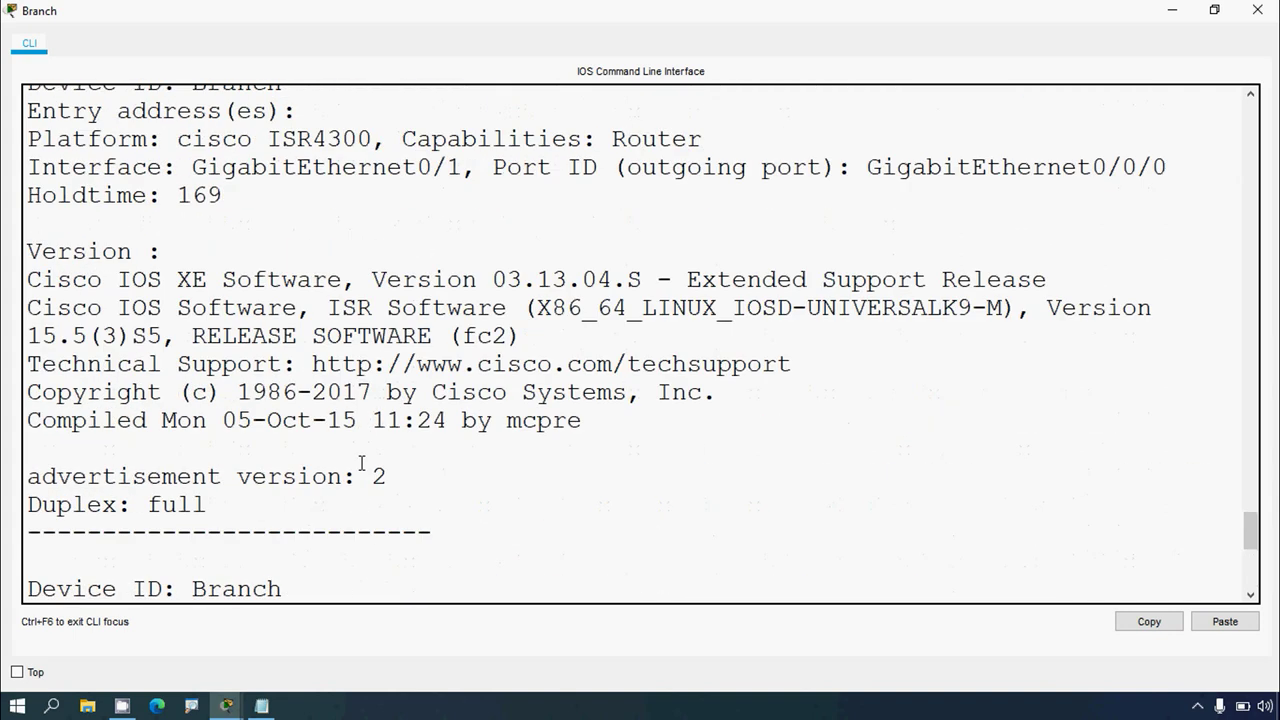
{"action": "scroll", "coordinate": [361, 462], "scroll_direction": "up", "scroll_amount": 2}
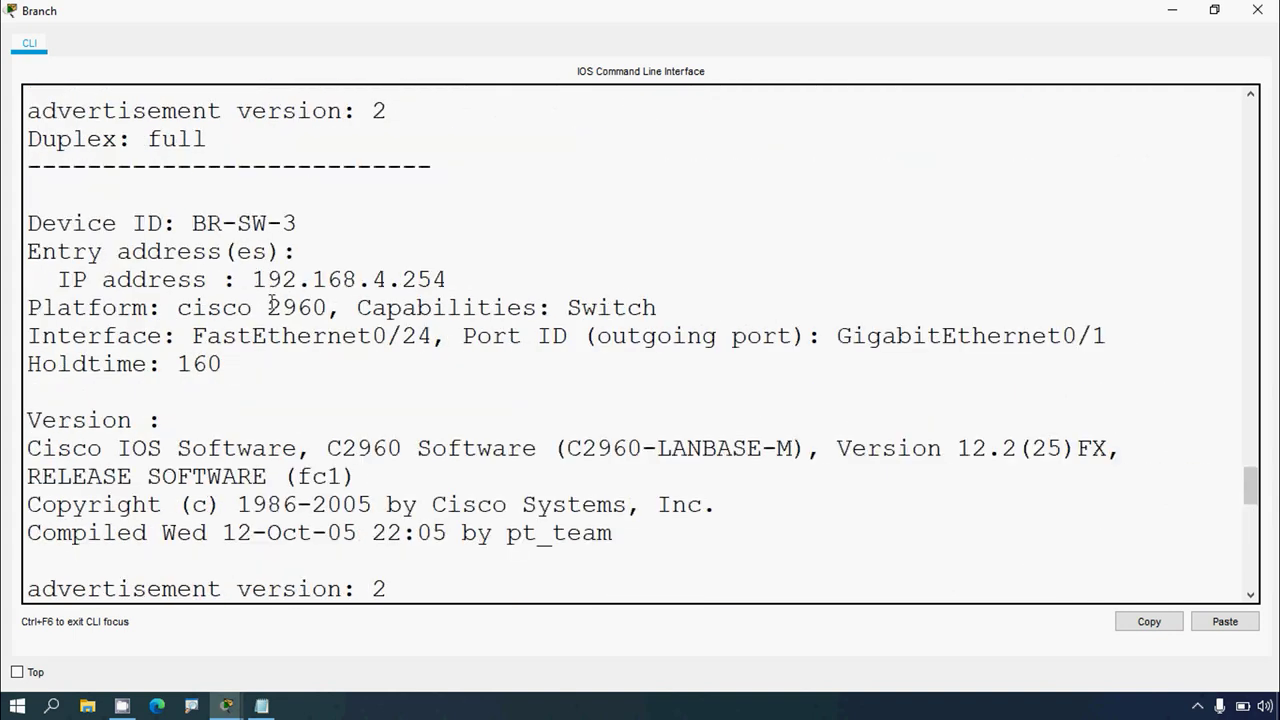
{"action": "scroll", "coordinate": [270, 303], "scroll_direction": "up", "scroll_amount": 5}
{"action": "scroll", "coordinate": [256, 391], "scroll_direction": "up", "scroll_amount": 3}
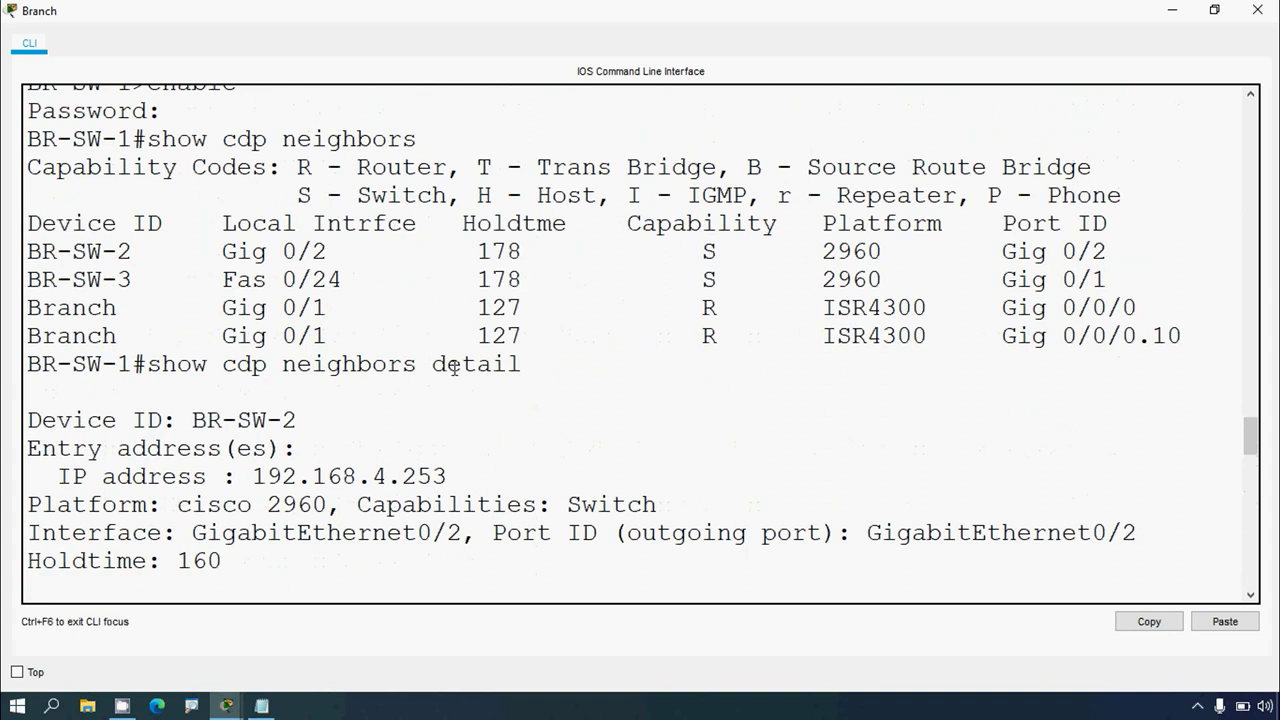
{"action": "scroll", "coordinate": [268, 441], "scroll_direction": "down", "scroll_amount": 1}
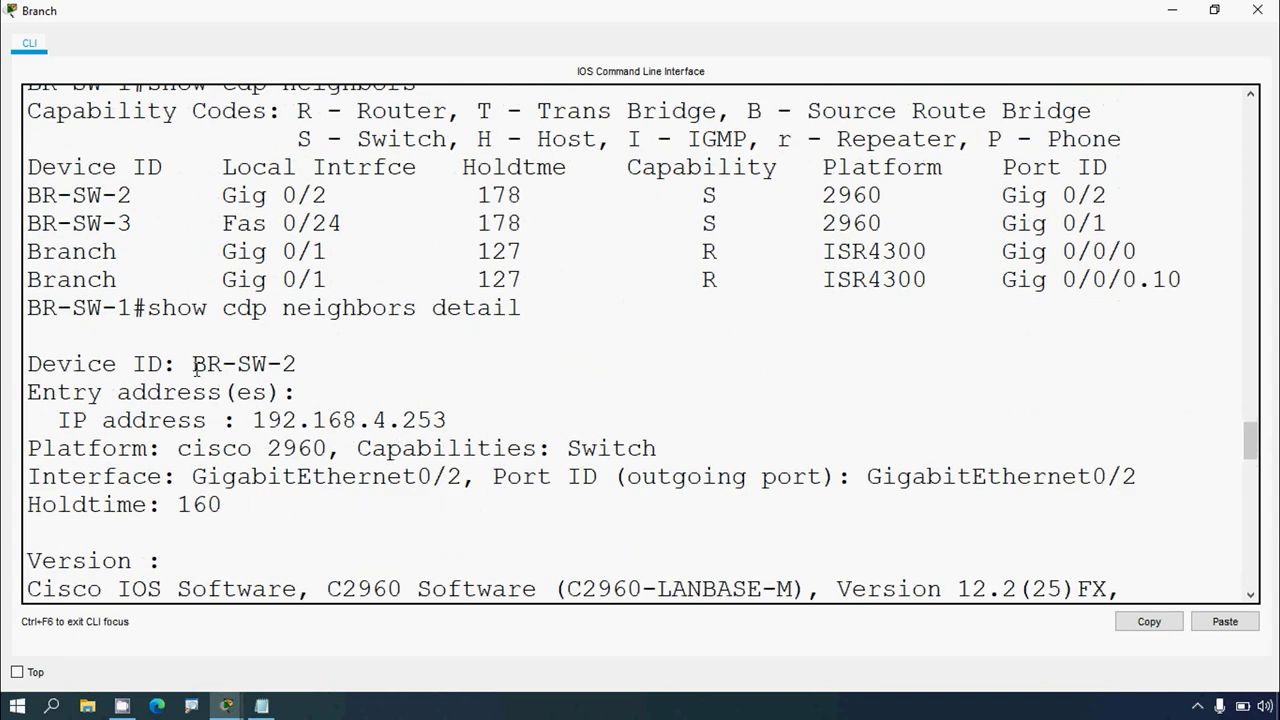
- Copy the device name BR-SW-2 from the detail output and bring up the Notepad notes
{"action": "left_click_drag", "start_coordinate": [196, 366], "coordinate": [299, 366]}
{"action": "key", "text": "ctrl+c"}
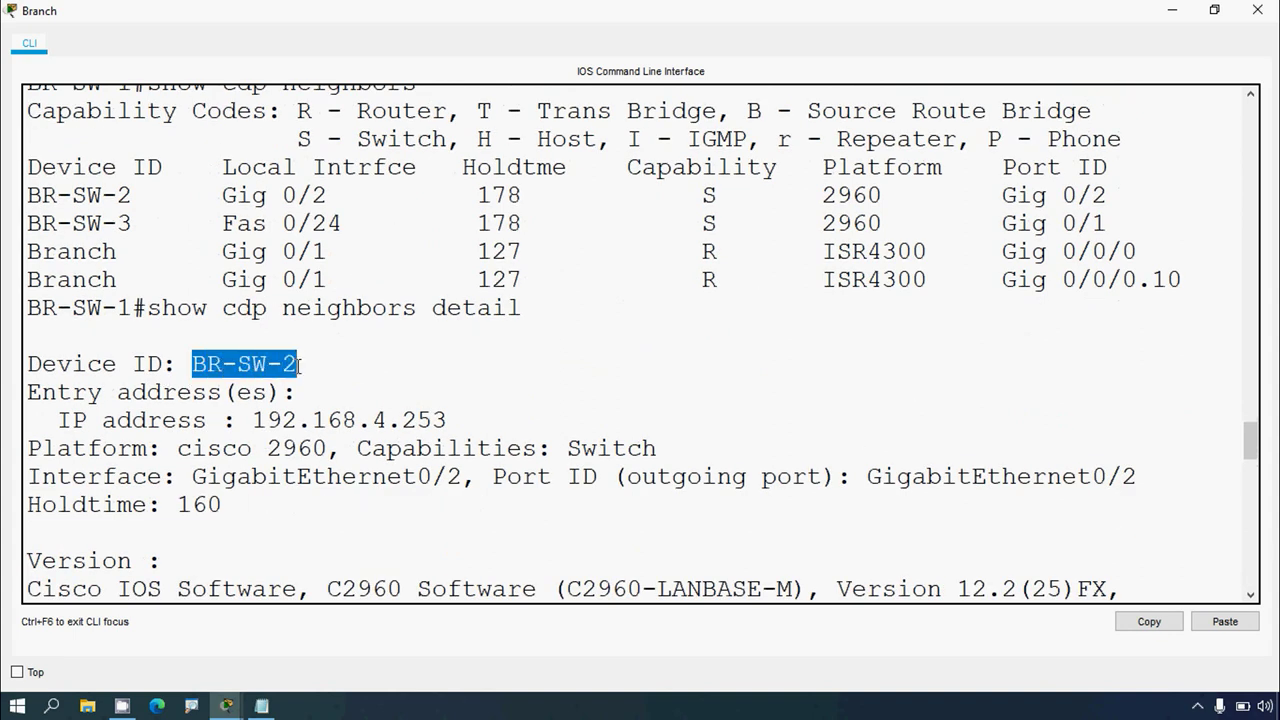
{"action": "right_click", "coordinate": [299, 366]}
{"action": "left_click", "coordinate": [340, 384]}
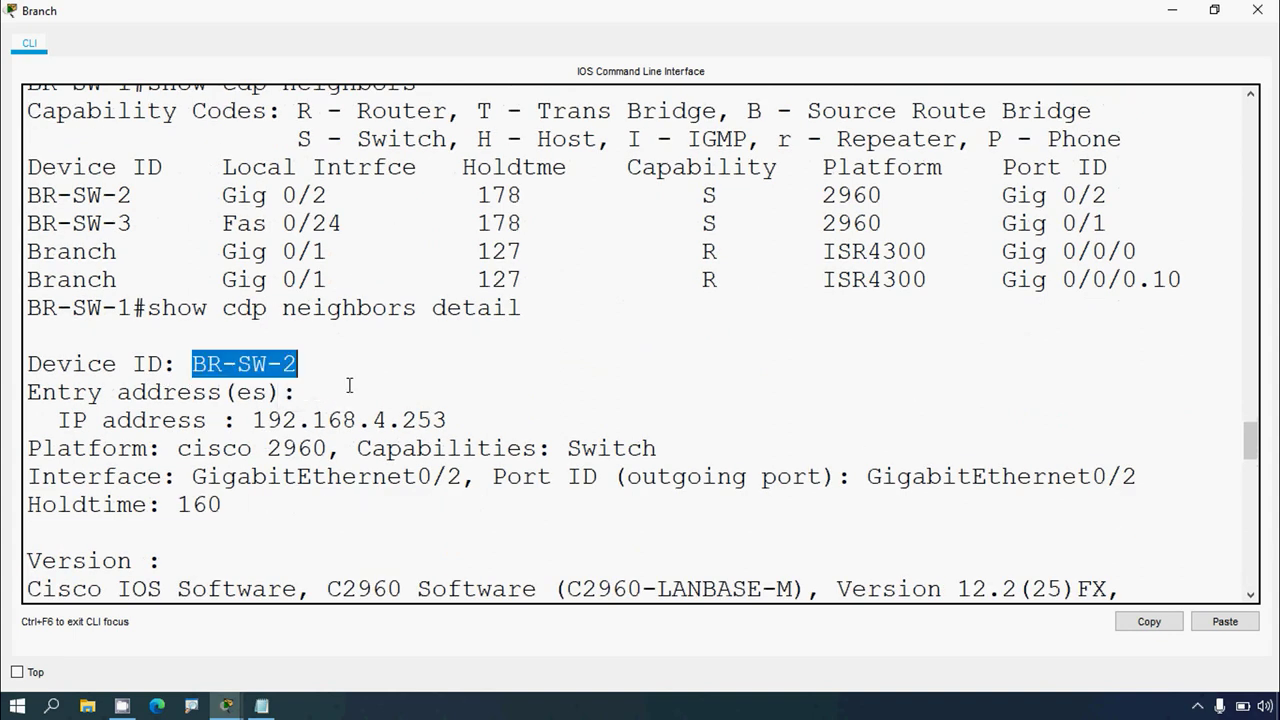
{"action": "left_click", "coordinate": [261, 706]}
- Paste BR-SW-2 onto line 2 of the notes, followed by a dash
{"action": "key", "text": "Return"}
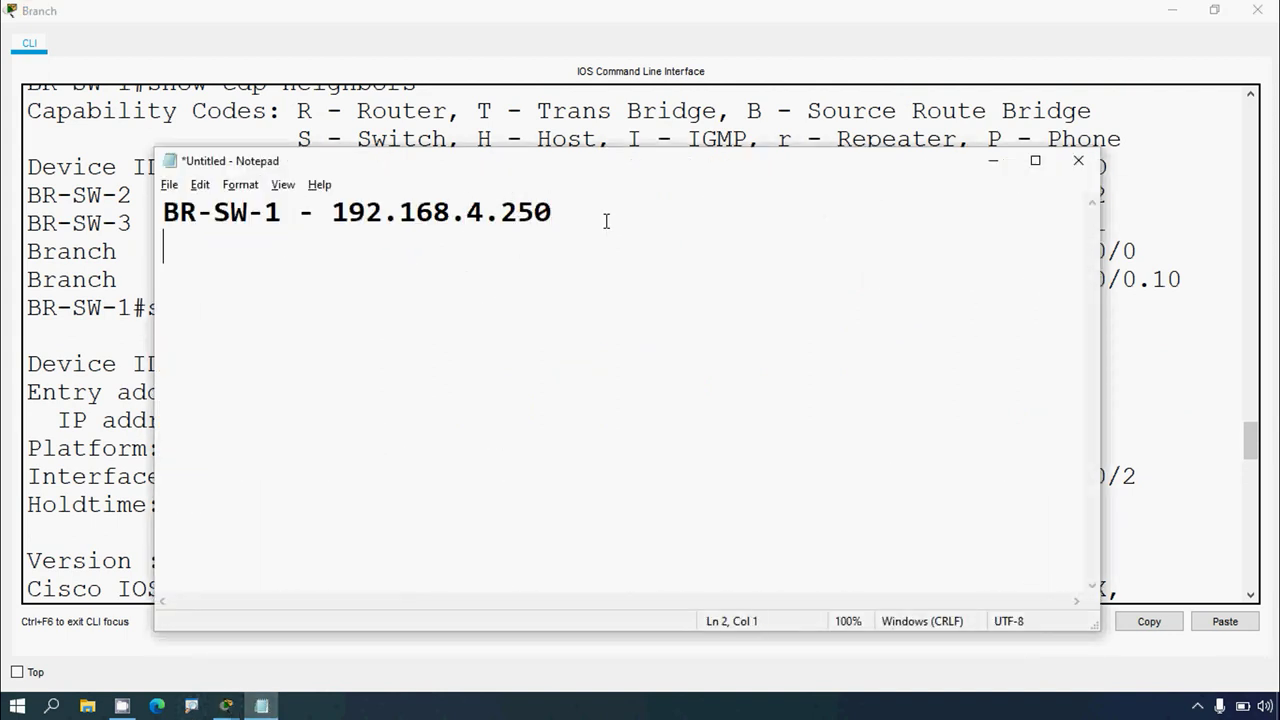
{"action": "key", "text": "ctrl+v"}
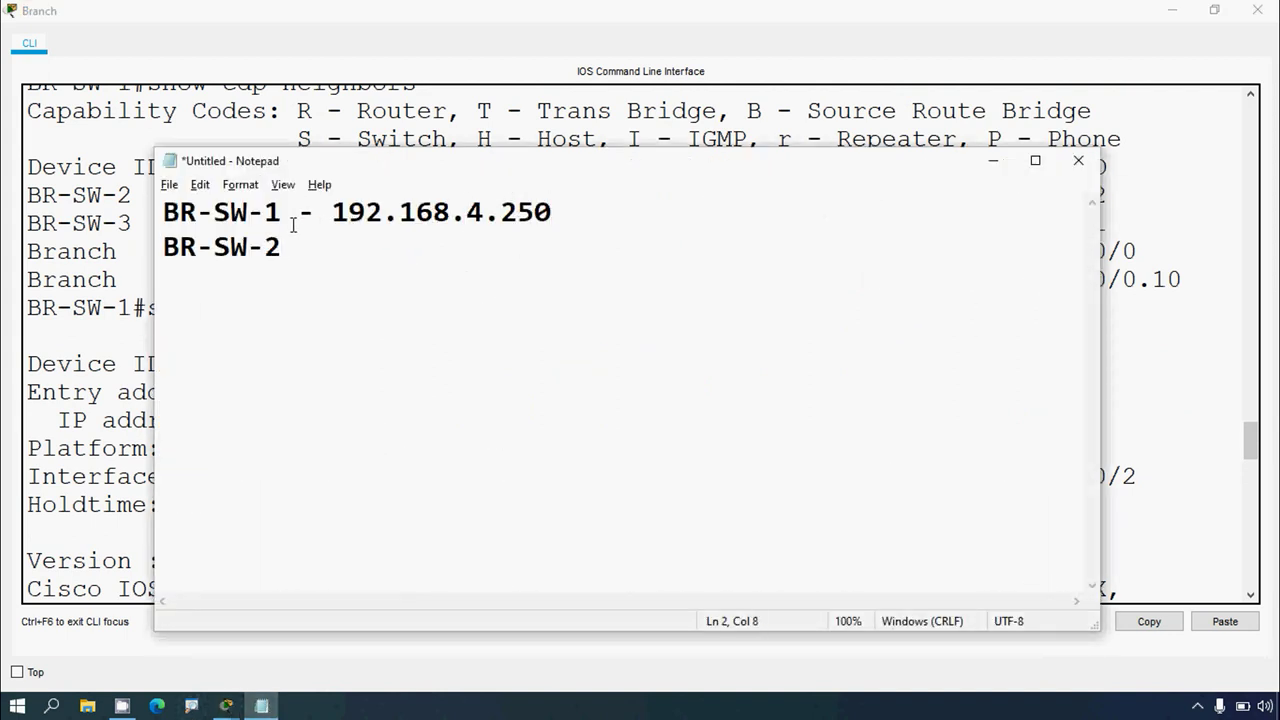
{"action": "double_click", "coordinate": [258, 216]}
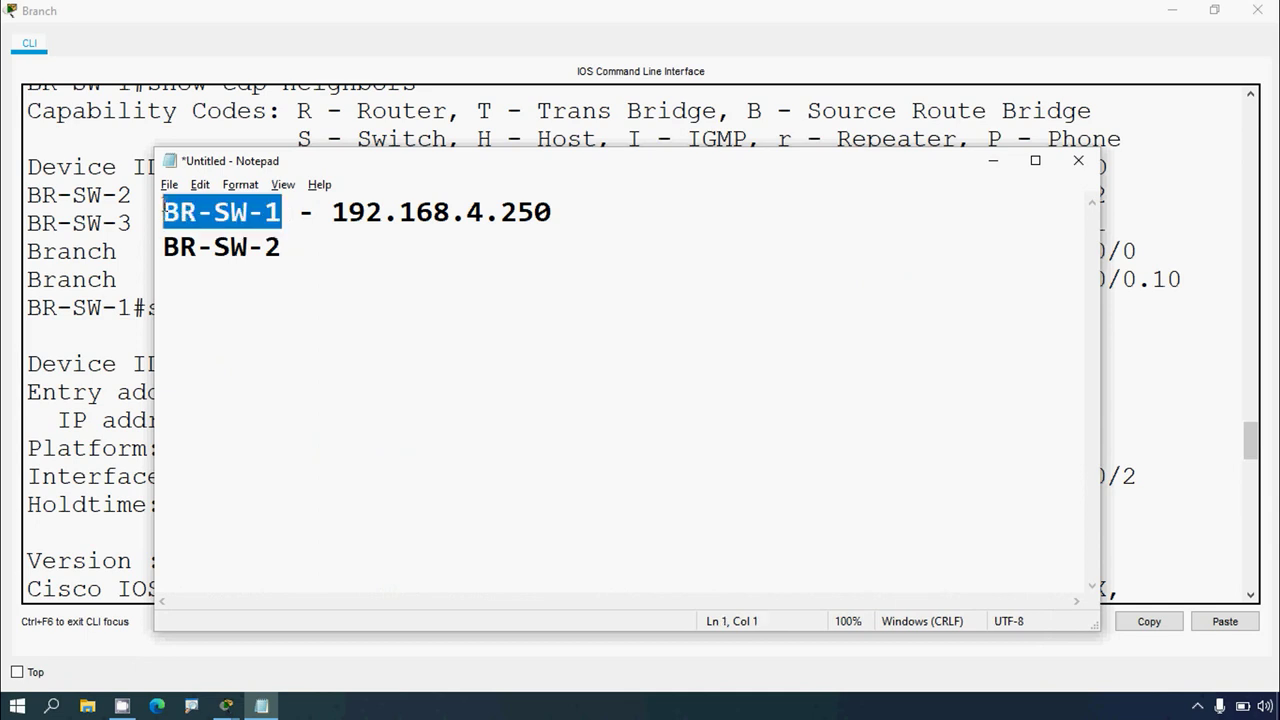
{"action": "left_click", "coordinate": [301, 237]}
{"action": "type", "text": "-"}
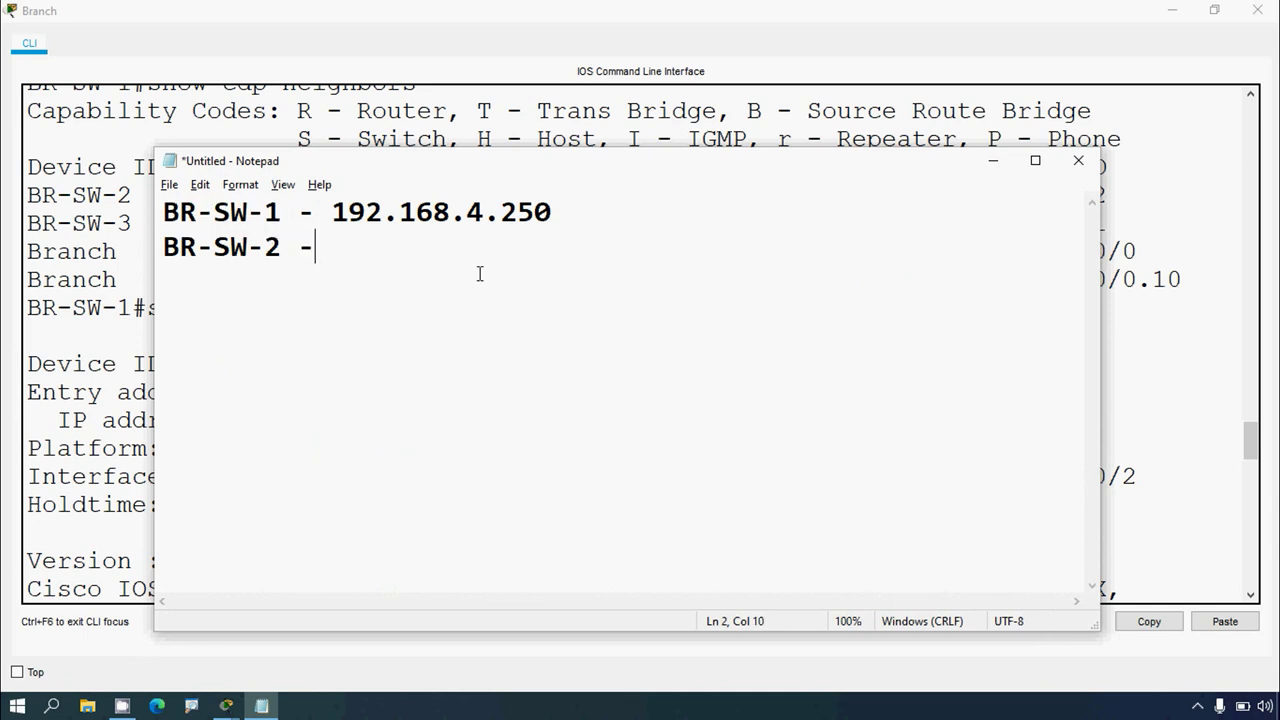
- Copy BR-SW-2's address 192.168.4.253 from the CDP output and paste it after the name
{"action": "left_click", "coordinate": [94, 357]}
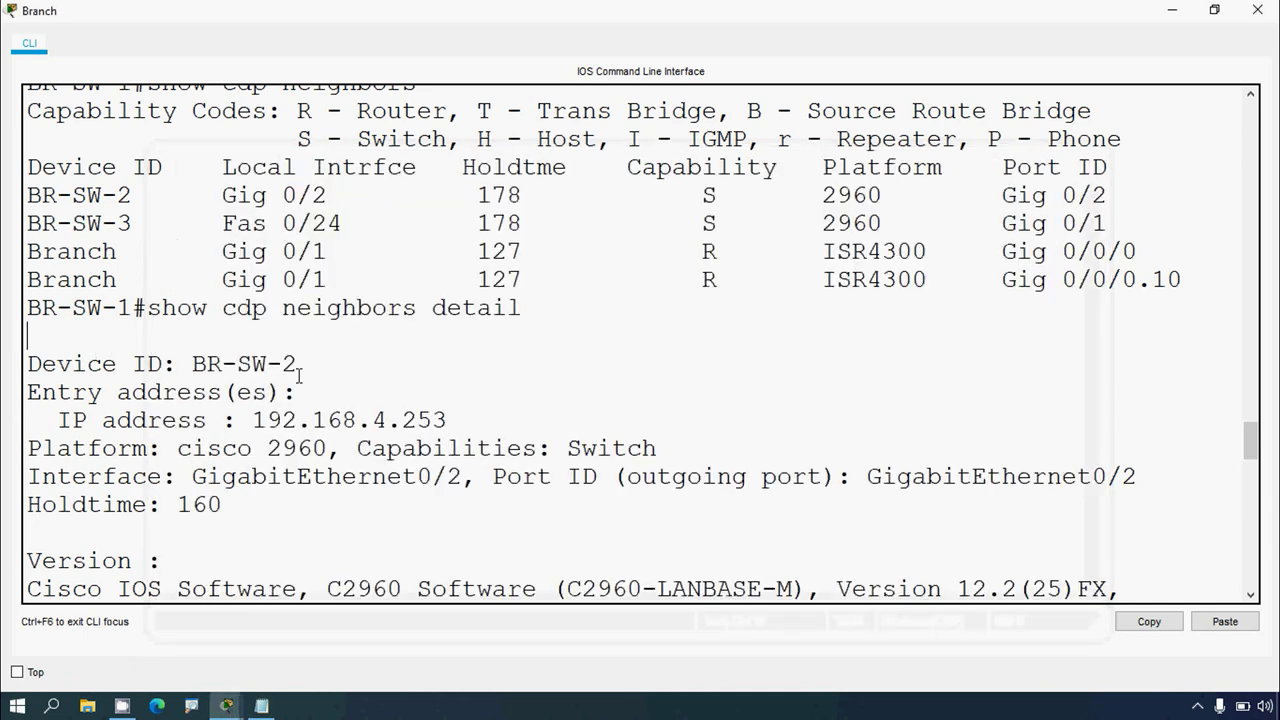
{"action": "left_click_drag", "start_coordinate": [254, 420], "coordinate": [448, 421]}
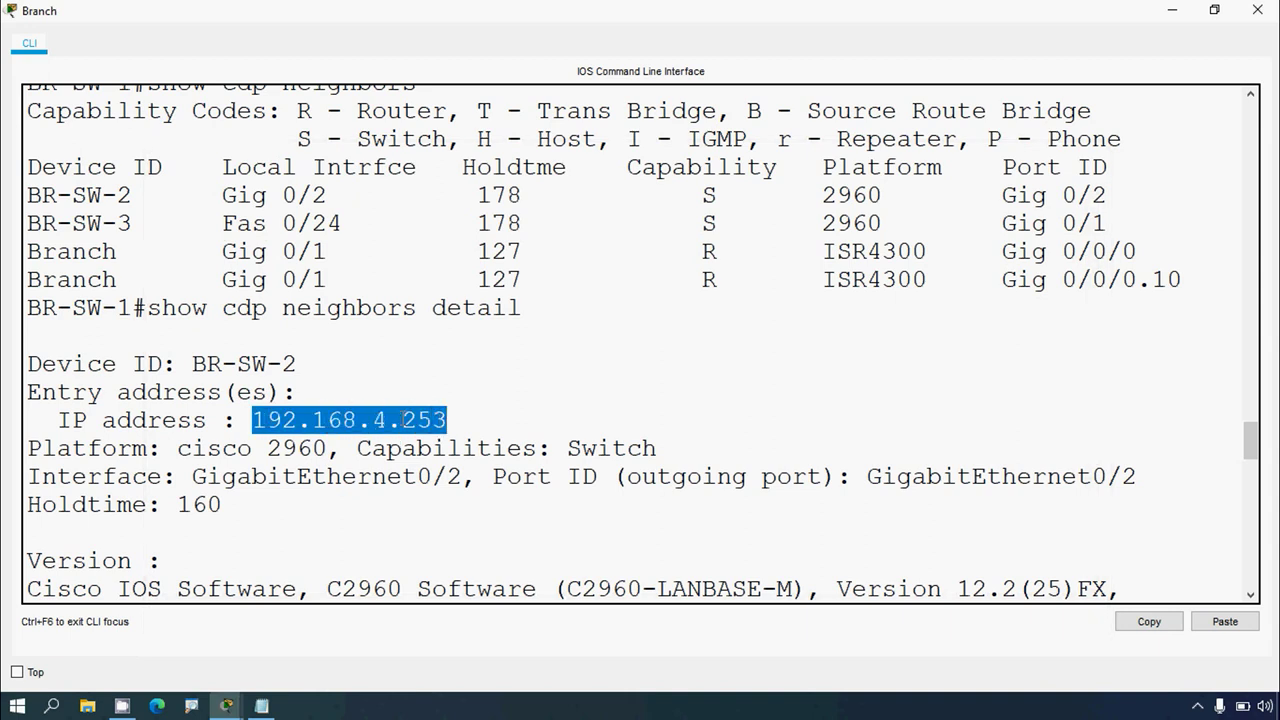
{"action": "right_click", "coordinate": [420, 424]}
{"action": "left_click", "coordinate": [440, 427]}
{"action": "left_click", "coordinate": [262, 706]}
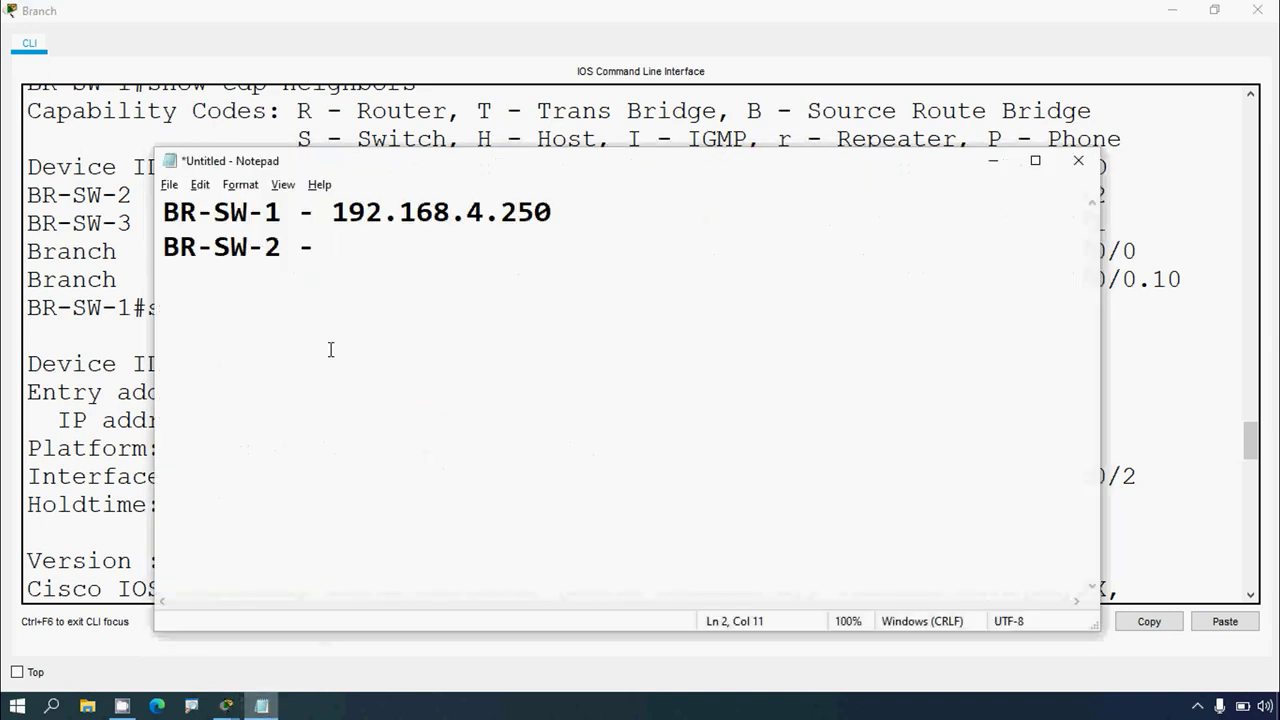
{"action": "key", "text": "ctrl+v"}
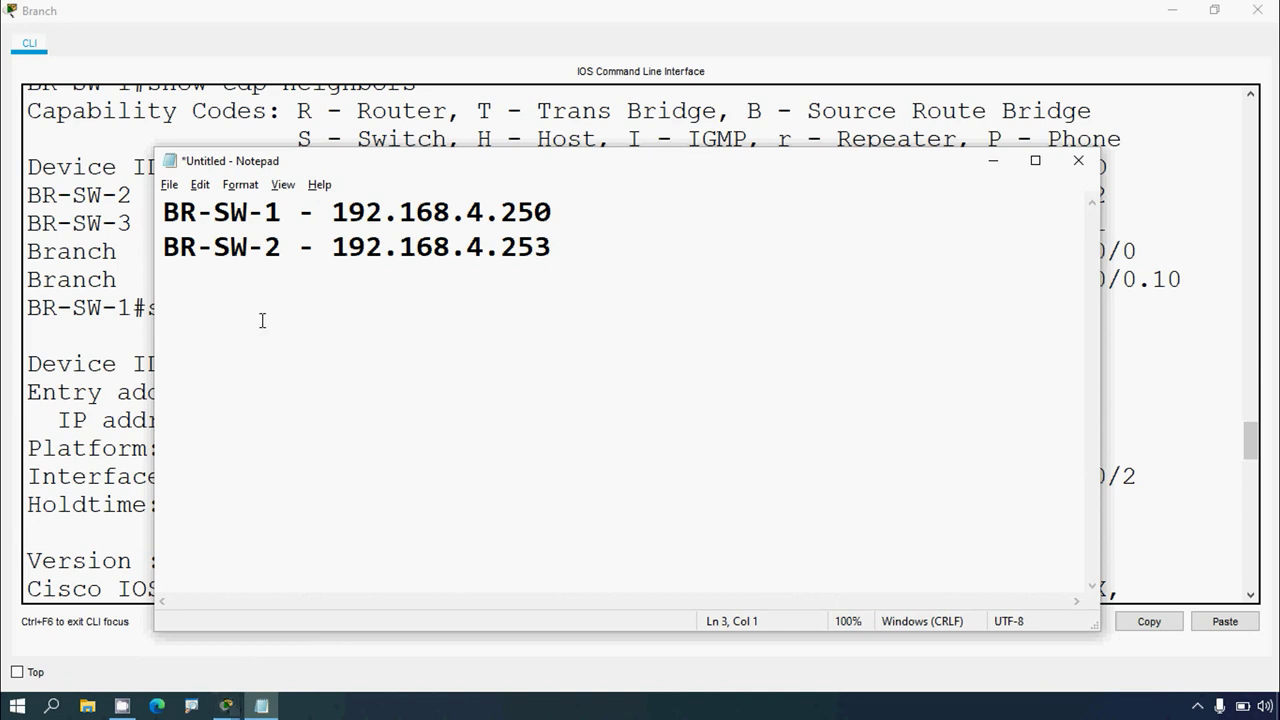
- Copy BR-SW-3 from the CDP detail output and paste it onto line 3 with a dash
{"action": "left_click", "coordinate": [107, 381]}
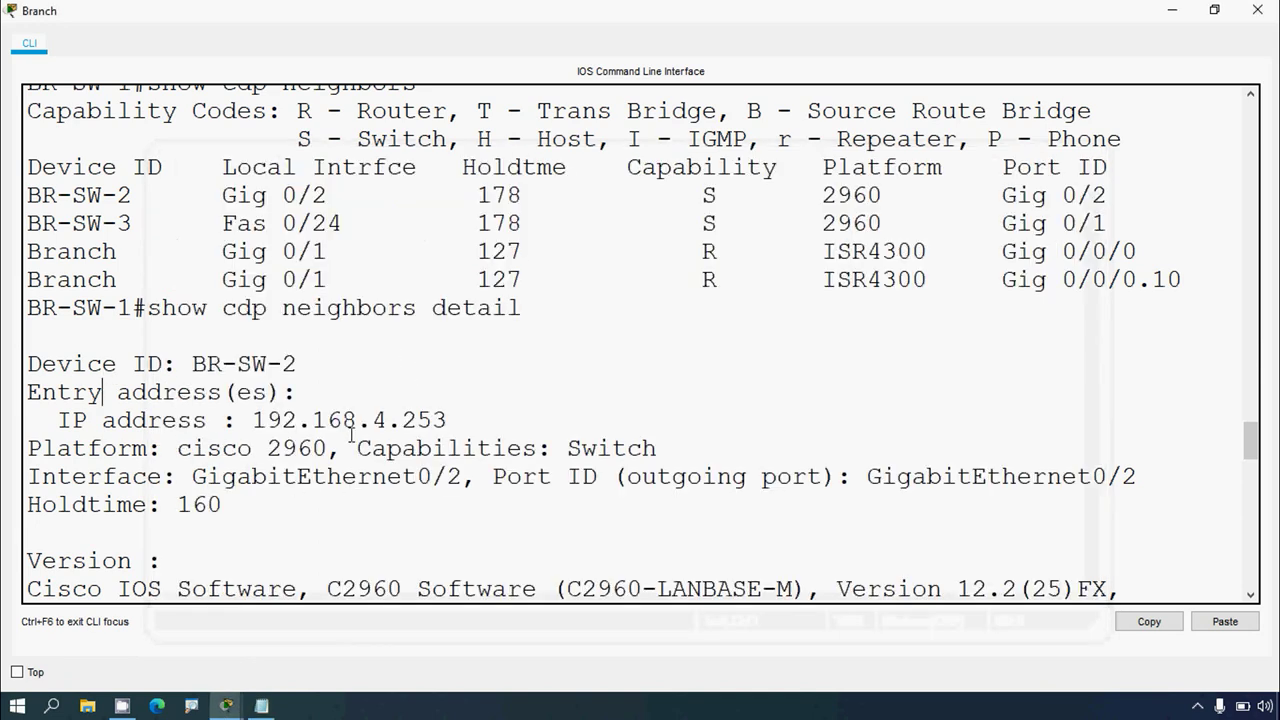
{"action": "scroll", "coordinate": [350, 435], "scroll_direction": "down", "scroll_amount": 5}
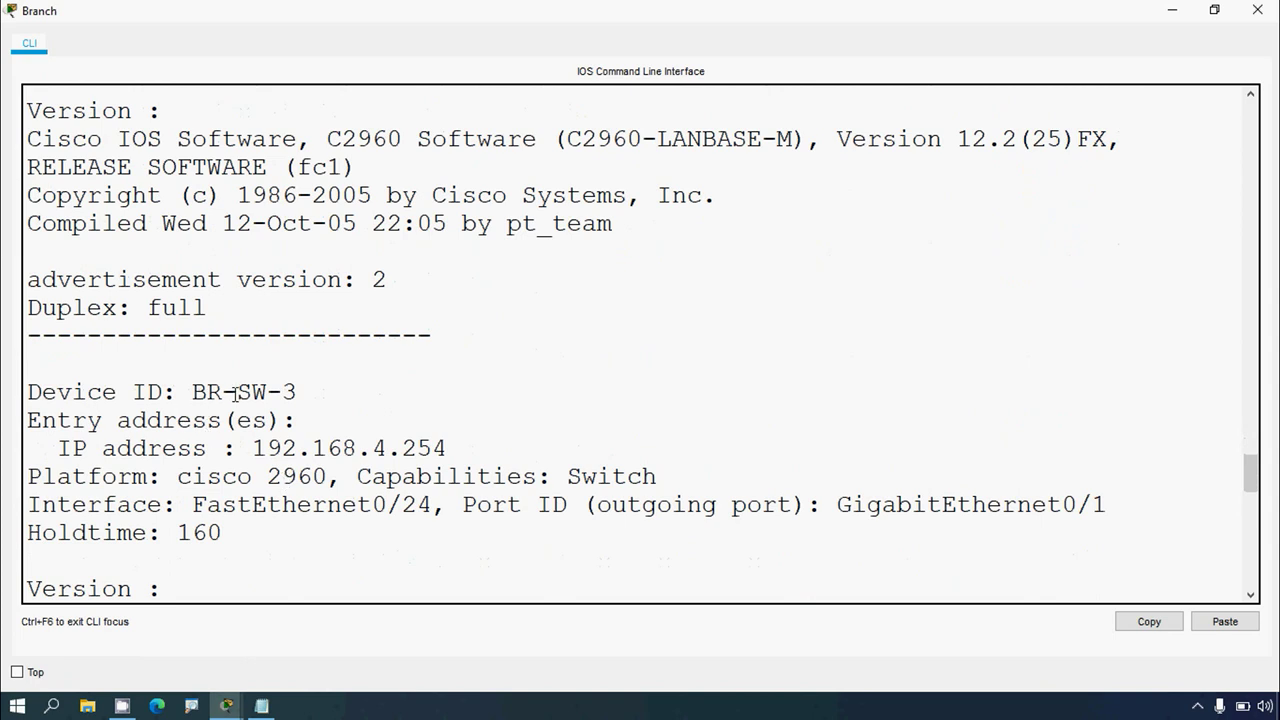
{"action": "left_click_drag", "start_coordinate": [193, 392], "coordinate": [296, 392]}
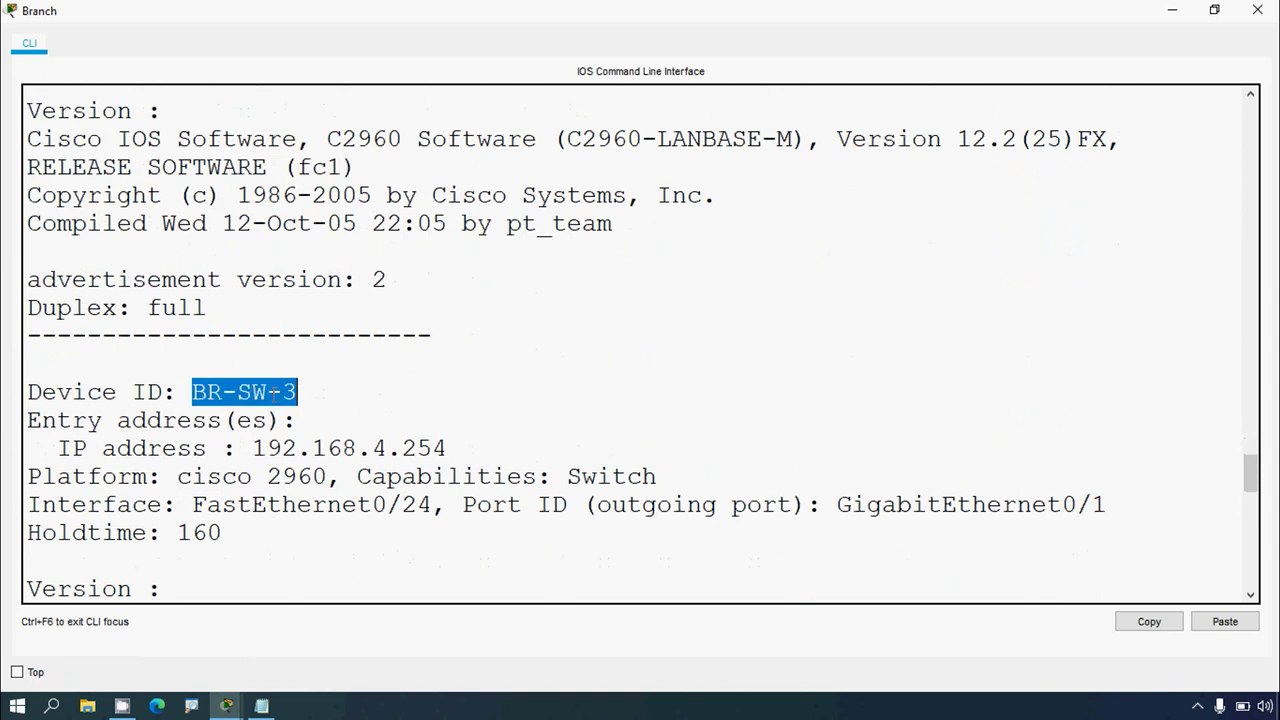
{"action": "right_click", "coordinate": [261, 395]}
{"action": "left_click", "coordinate": [297, 404]}
{"action": "left_click", "coordinate": [258, 697]}
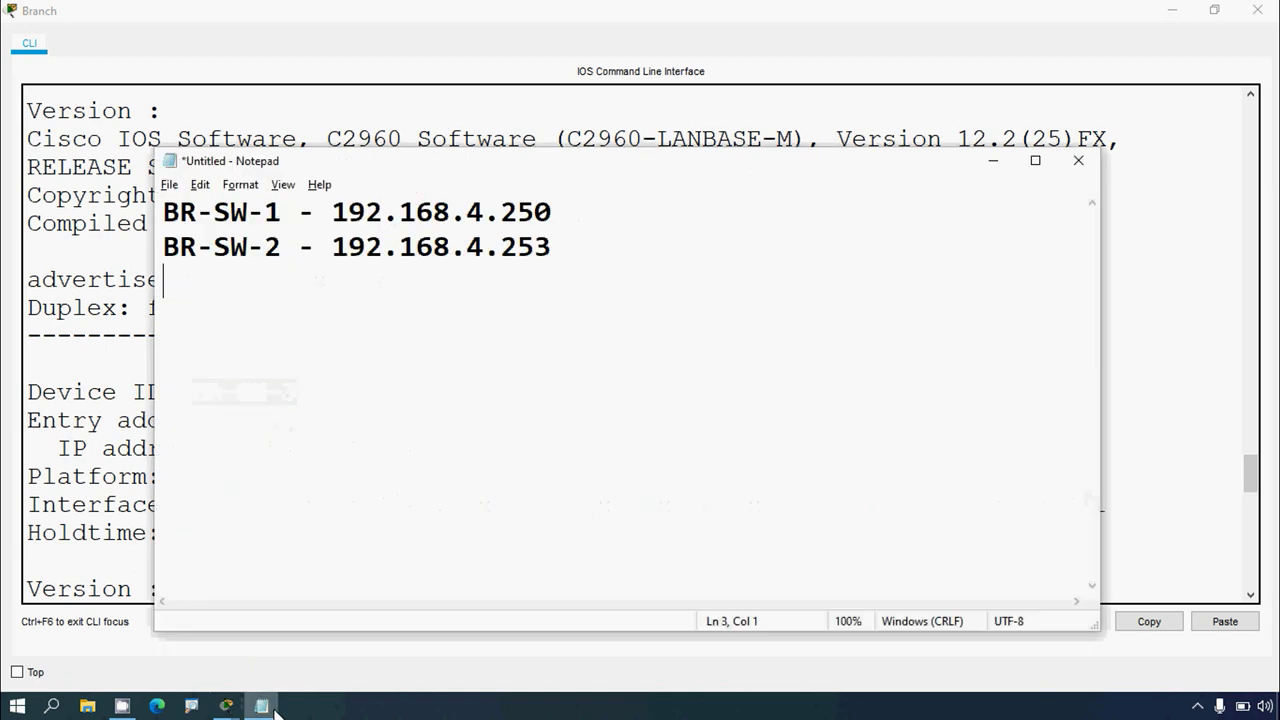
{"action": "key", "text": "ctrl+v"}
{"action": "type", "text": "-"}
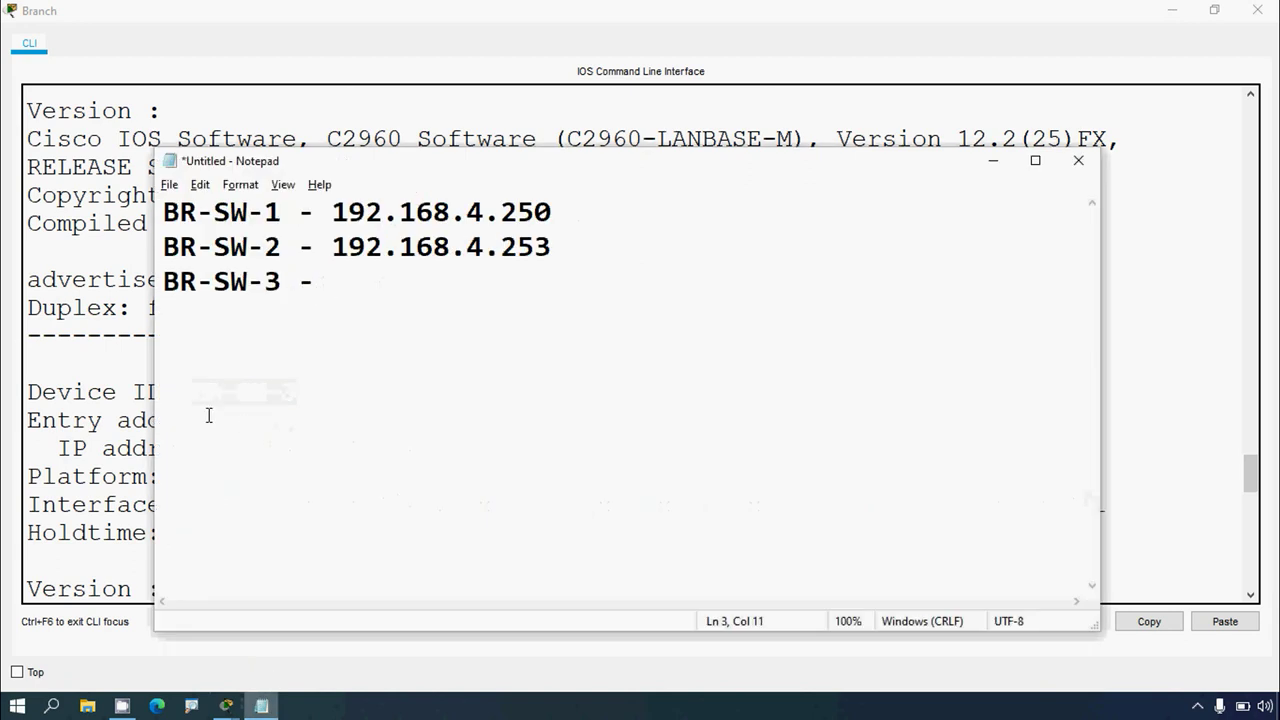
- Add BR-SW-3's address 192.168.4.254 to the notes, then minimize Notepad
{"action": "left_click", "coordinate": [103, 420]}
{"action": "left_click_drag", "start_coordinate": [256, 460], "coordinate": [448, 452]}
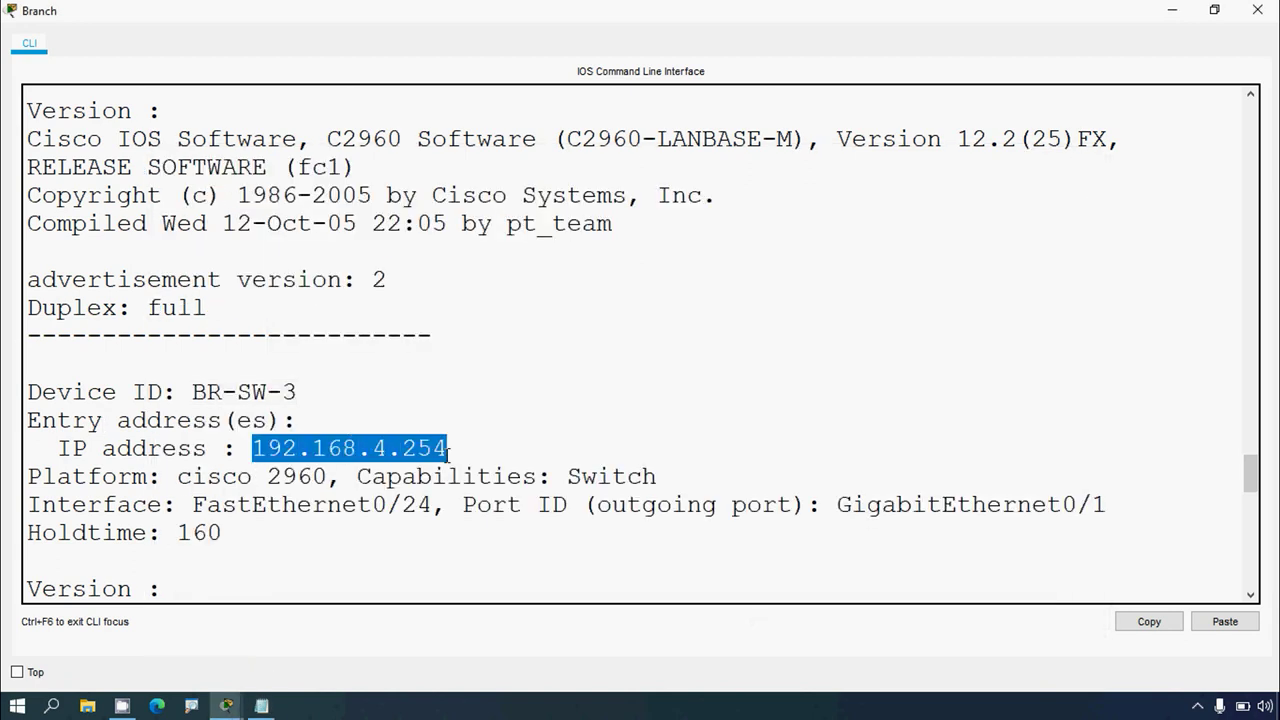
{"action": "left_click", "coordinate": [262, 706]}
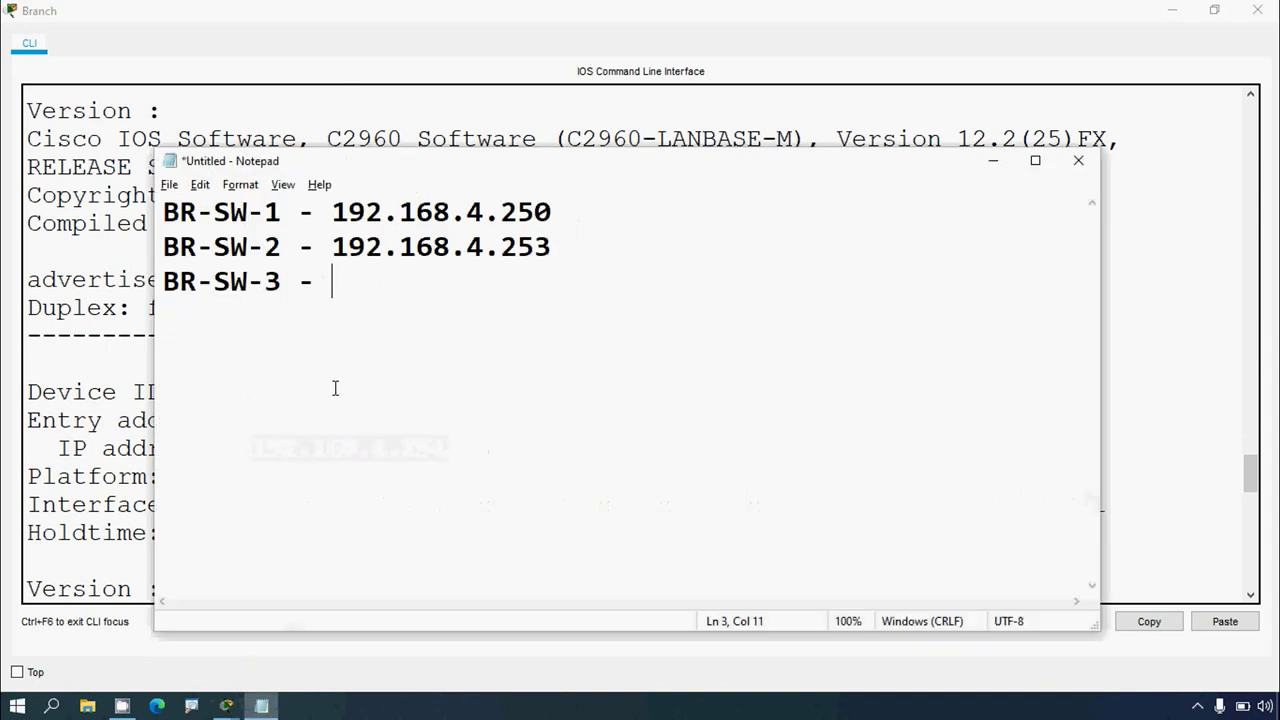
{"action": "key", "text": "ctrl+v"}
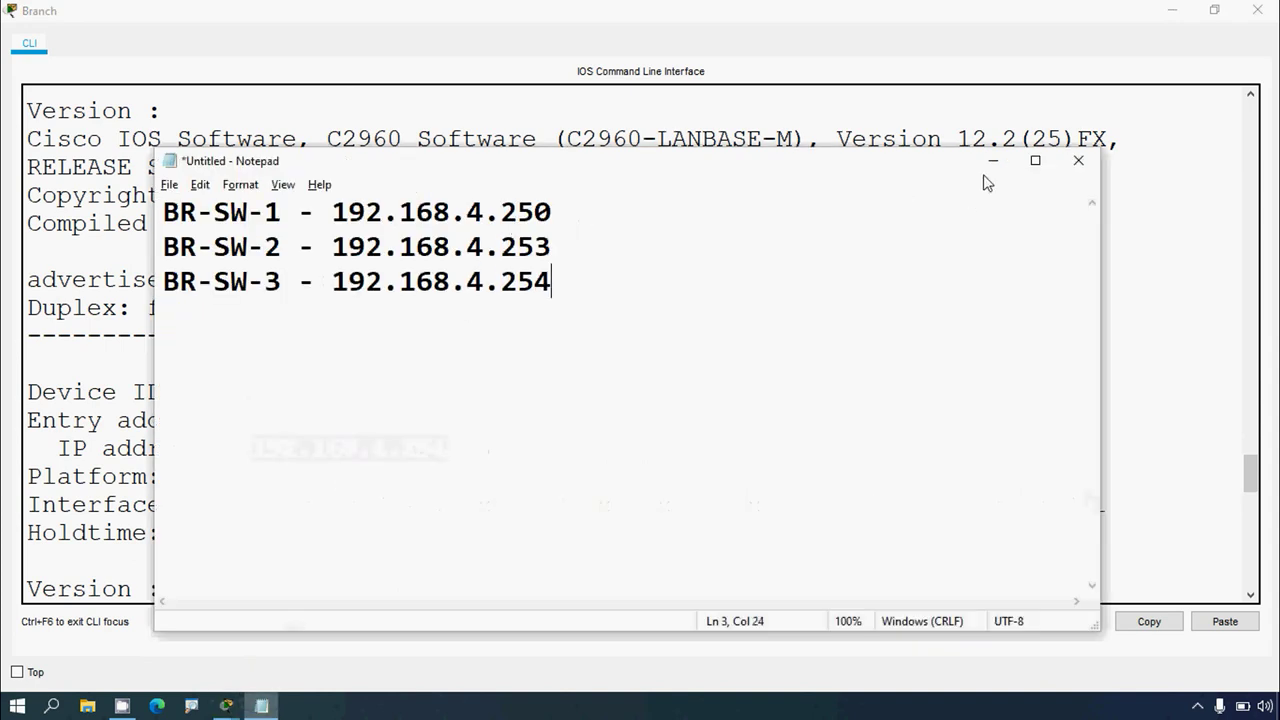
{"action": "left_click", "coordinate": [992, 162]}
{"action": "left_click", "coordinate": [348, 450]}
{"action": "scroll", "coordinate": [350, 453], "scroll_direction": "down", "scroll_amount": 4}
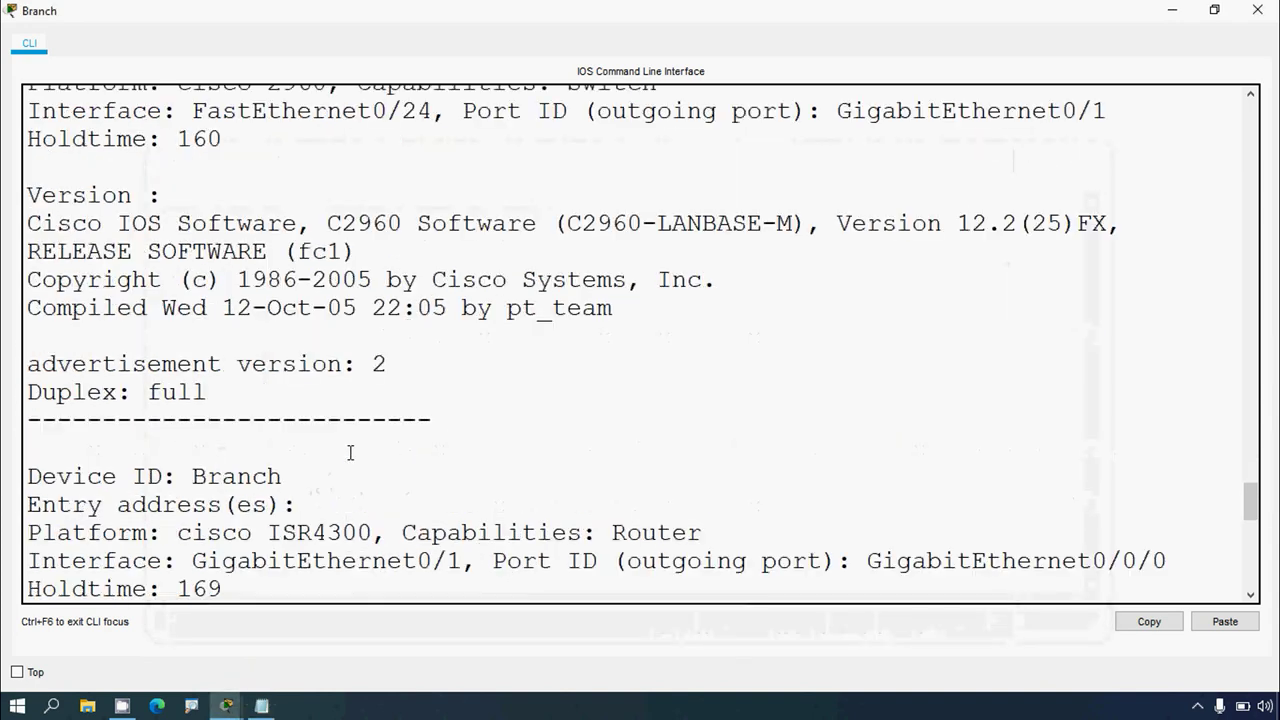
{"action": "scroll", "coordinate": [355, 487], "scroll_direction": "down", "scroll_amount": 1}
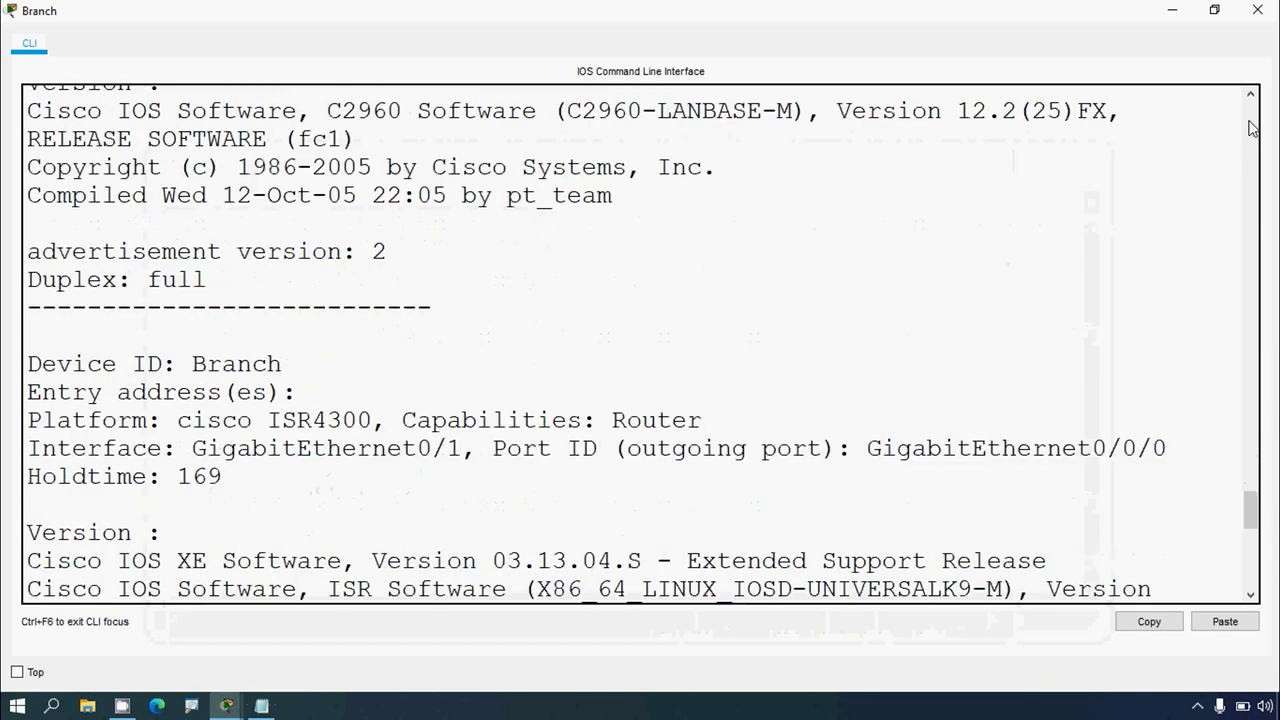
- Close the Branch CLI and view the topology, then restore the notes and select 192.168.4.253
{"action": "left_click", "coordinate": [1257, 10]}
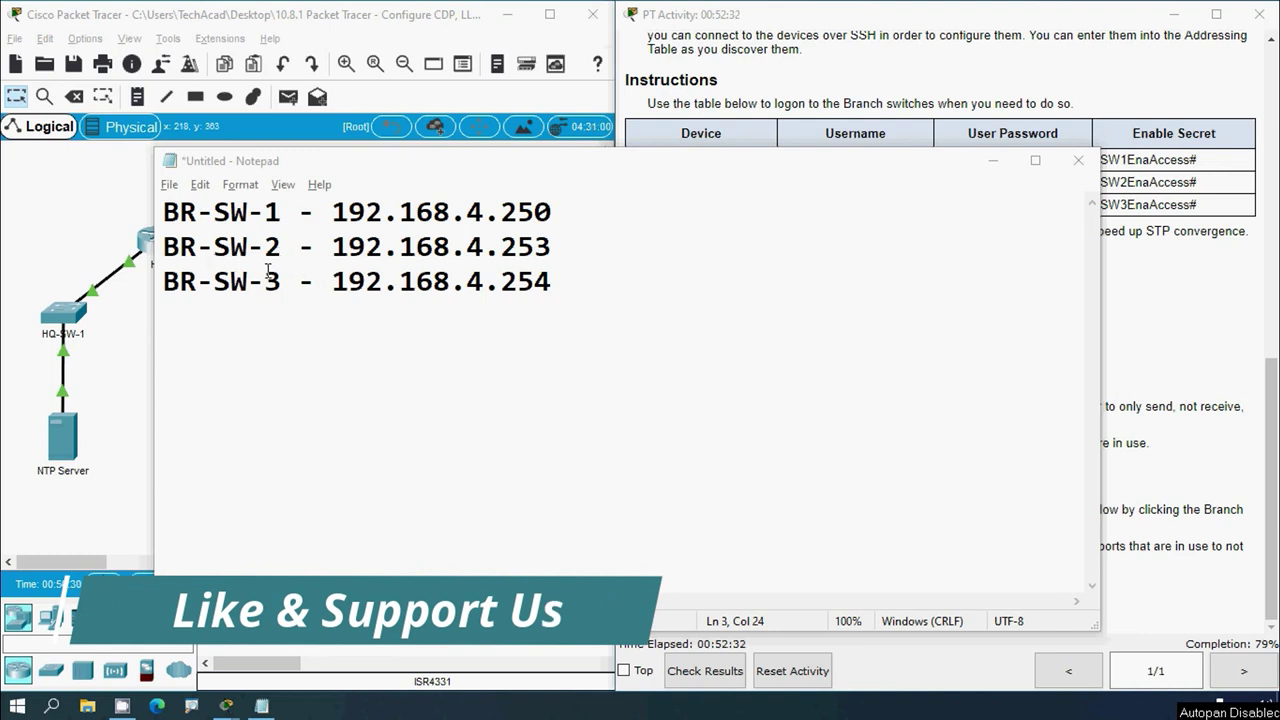
{"action": "left_click", "coordinate": [993, 162]}
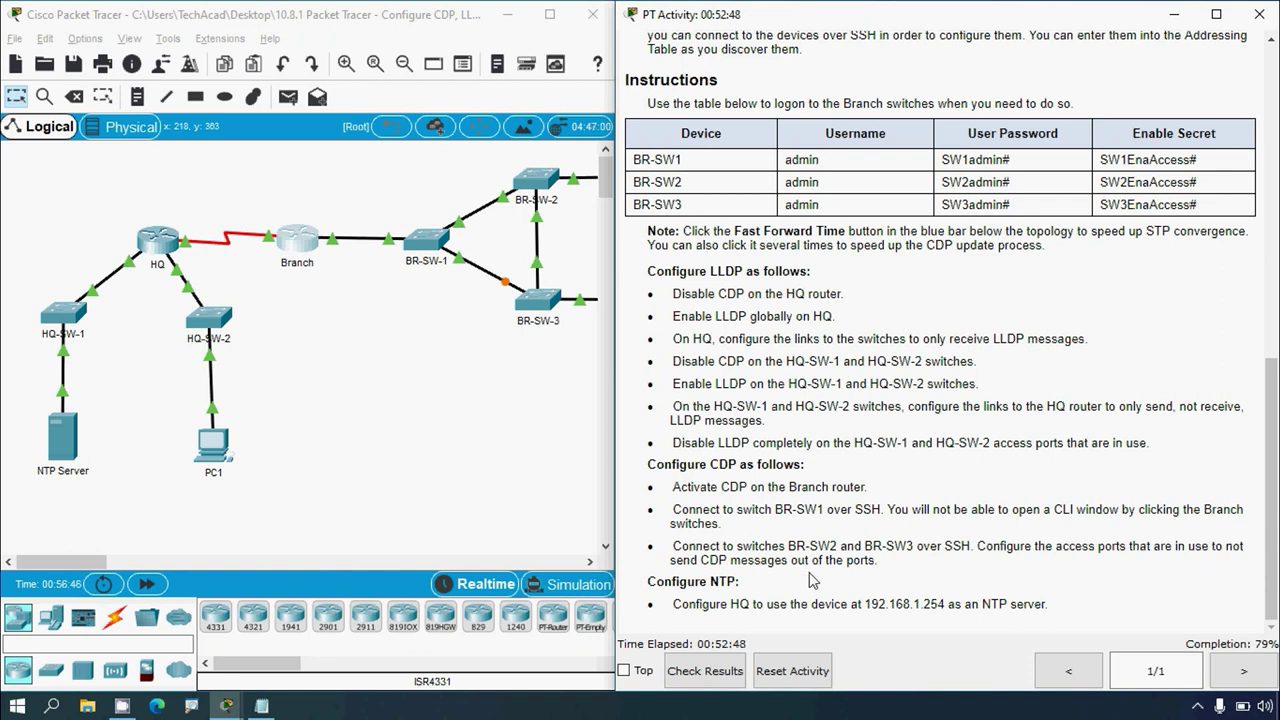
{"action": "left_click_drag", "start_coordinate": [108, 562], "coordinate": [148, 568]}
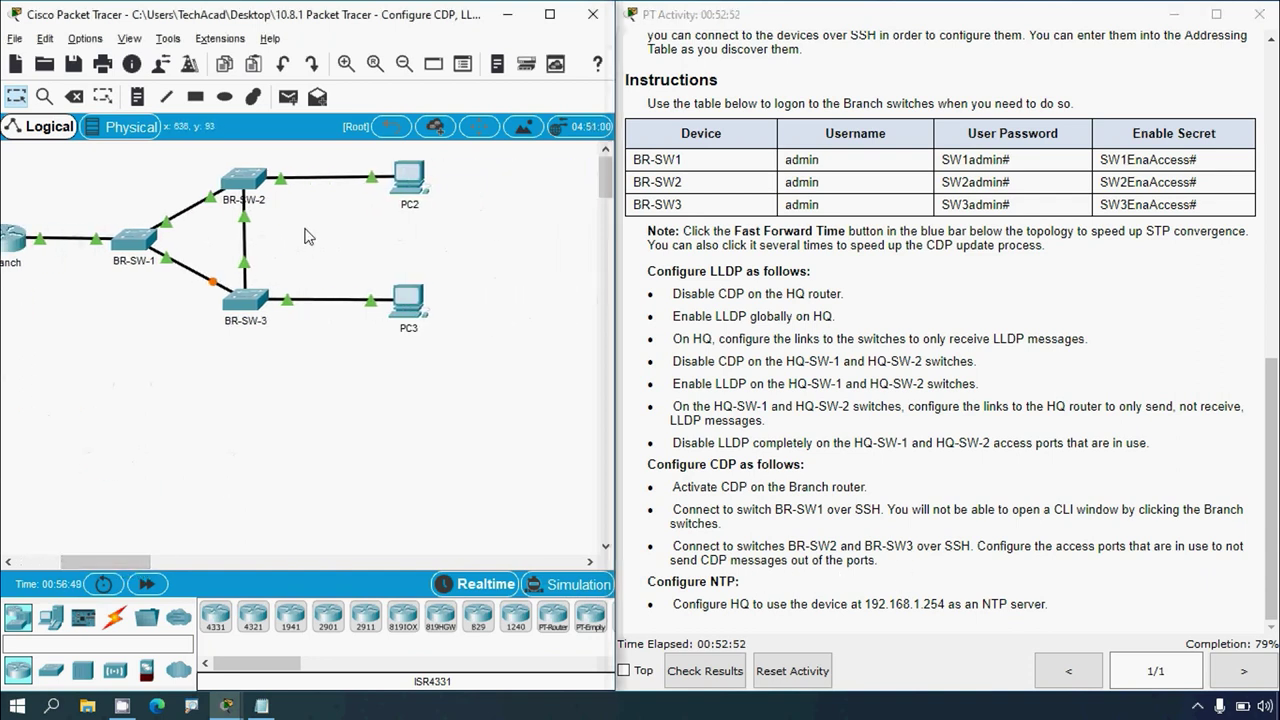
{"action": "mouse_move", "coordinate": [283, 185]}
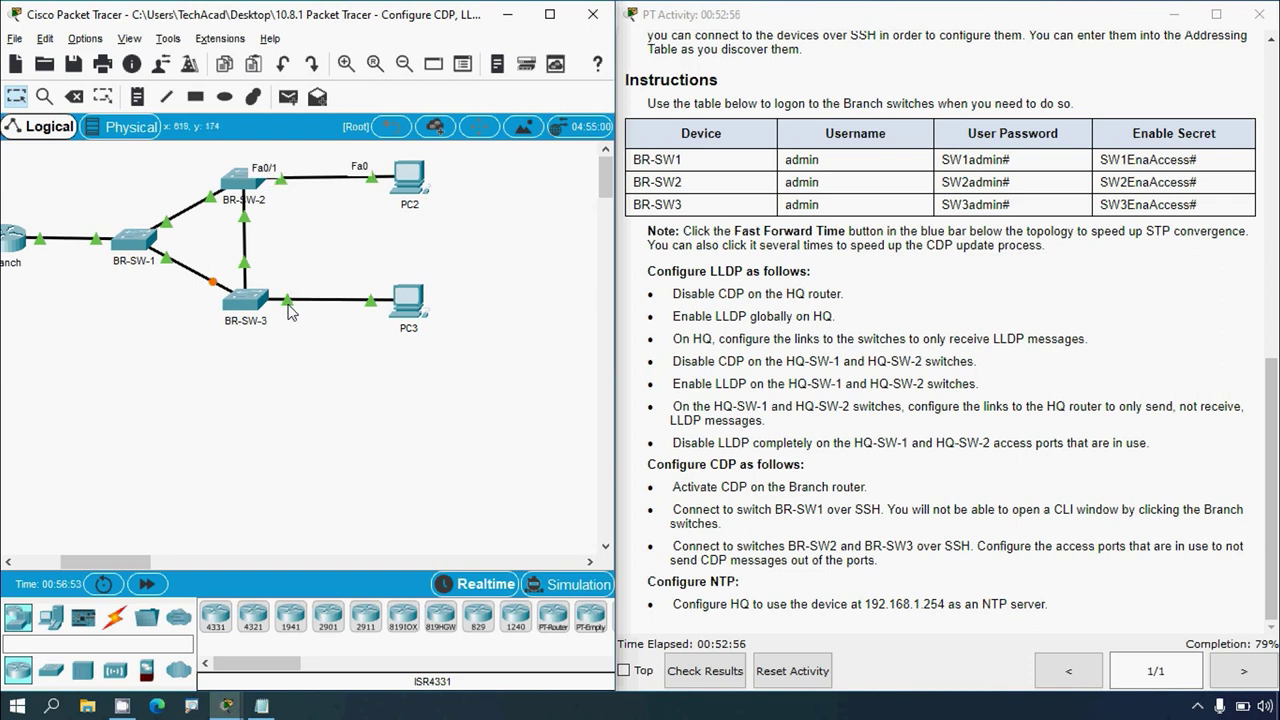
{"action": "mouse_move", "coordinate": [290, 302]}
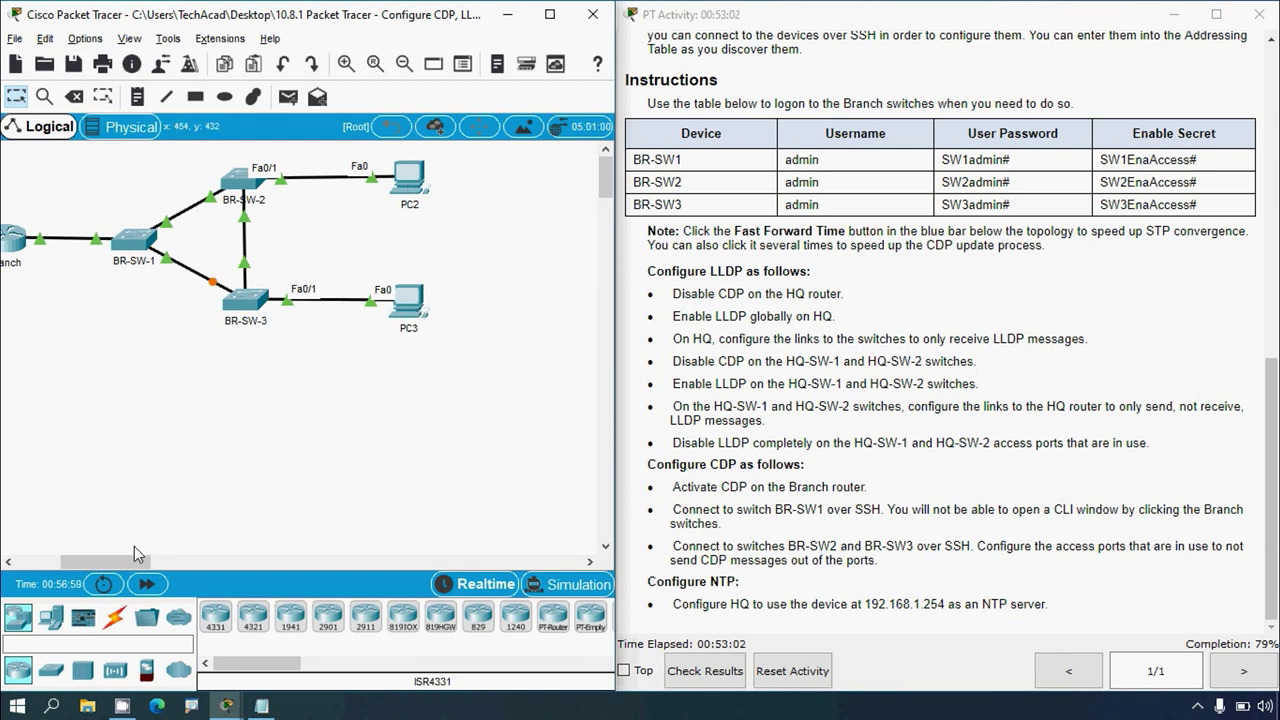
{"action": "left_click_drag", "start_coordinate": [139, 560], "coordinate": [87, 562]}
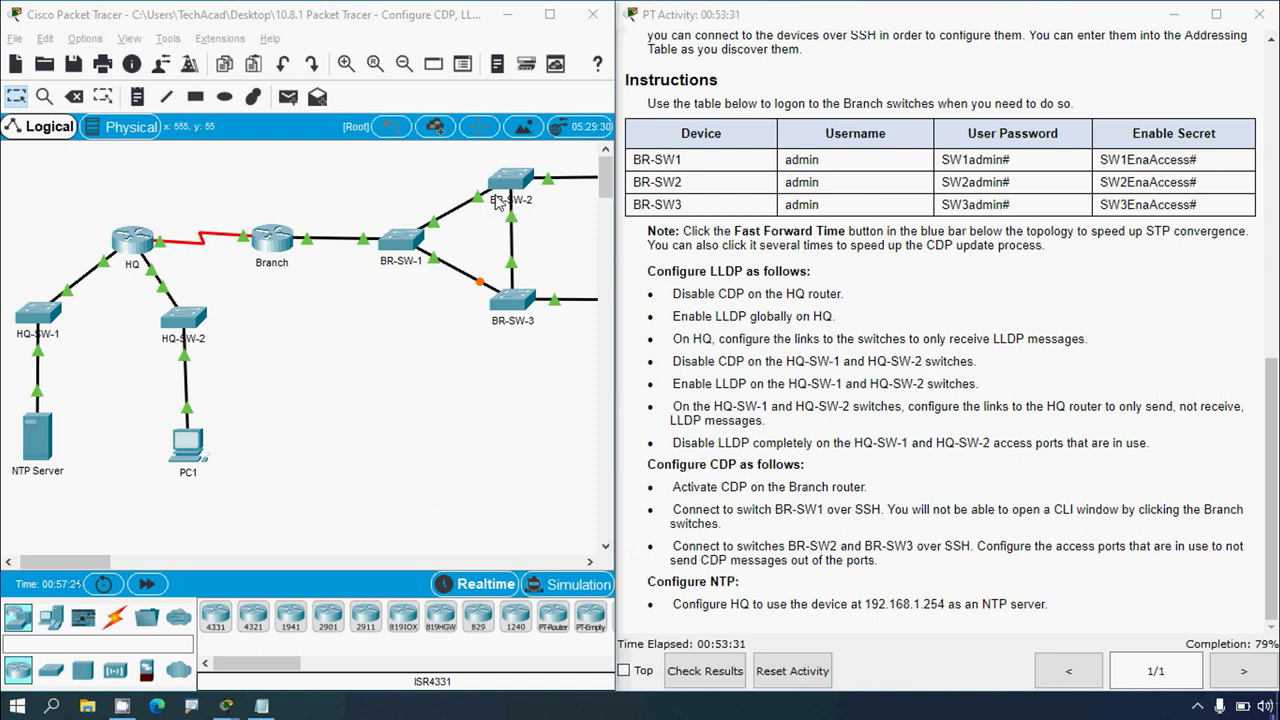
{"action": "left_click", "coordinate": [258, 700]}
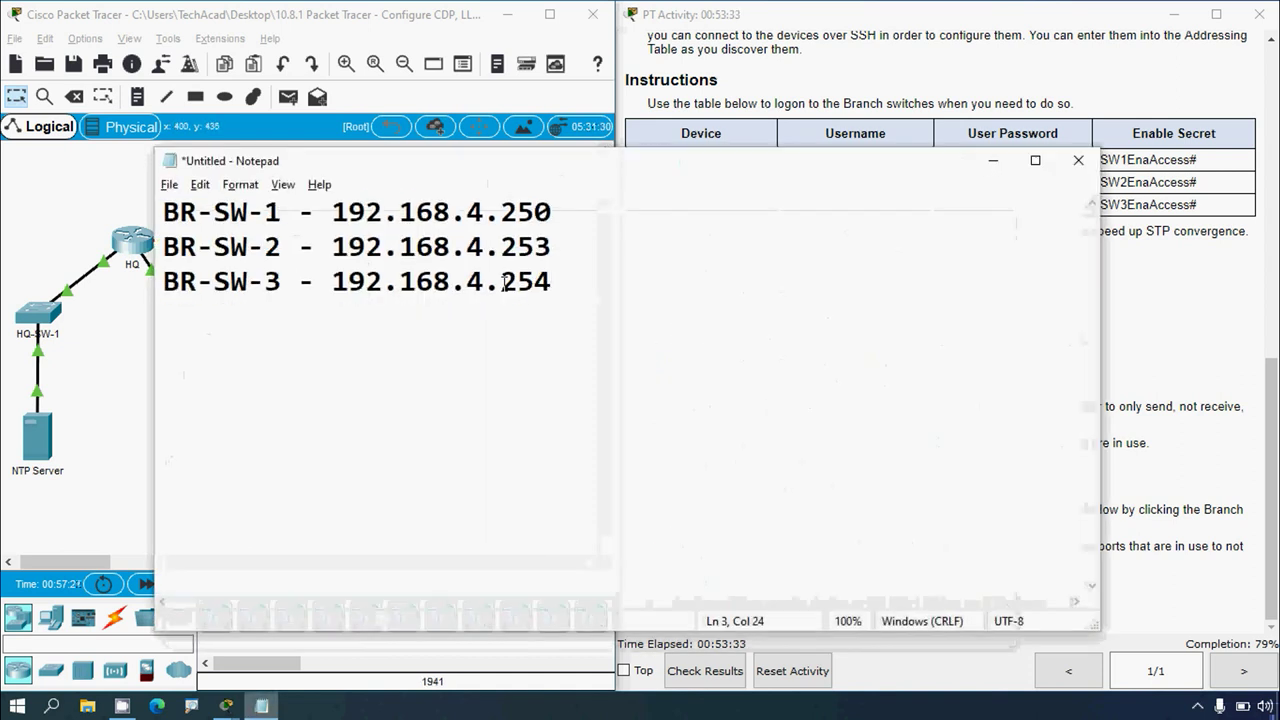
{"action": "left_click_drag", "start_coordinate": [552, 247], "coordinate": [333, 247]}
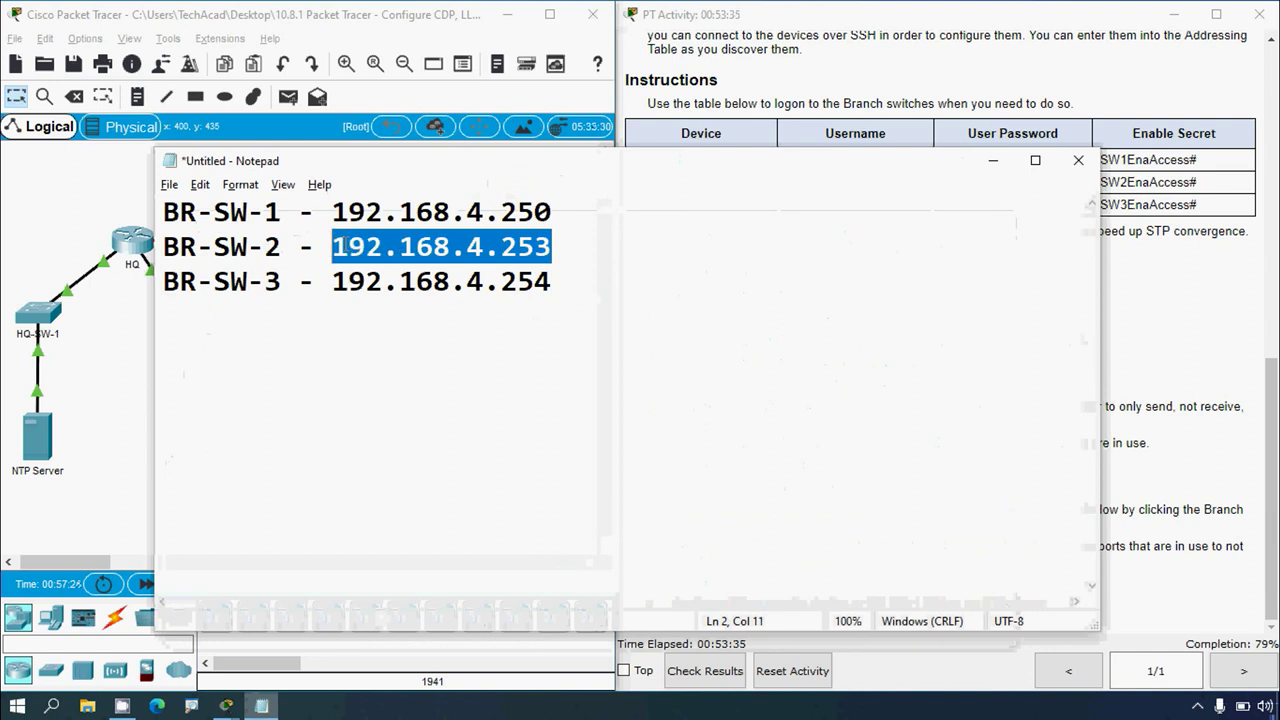
- Copy 192.168.4.253 from the notes and open the Branch CLI full screen
{"action": "right_click", "coordinate": [345, 247]}
{"action": "left_click", "coordinate": [389, 303]}
{"action": "left_click", "coordinate": [122, 348]}
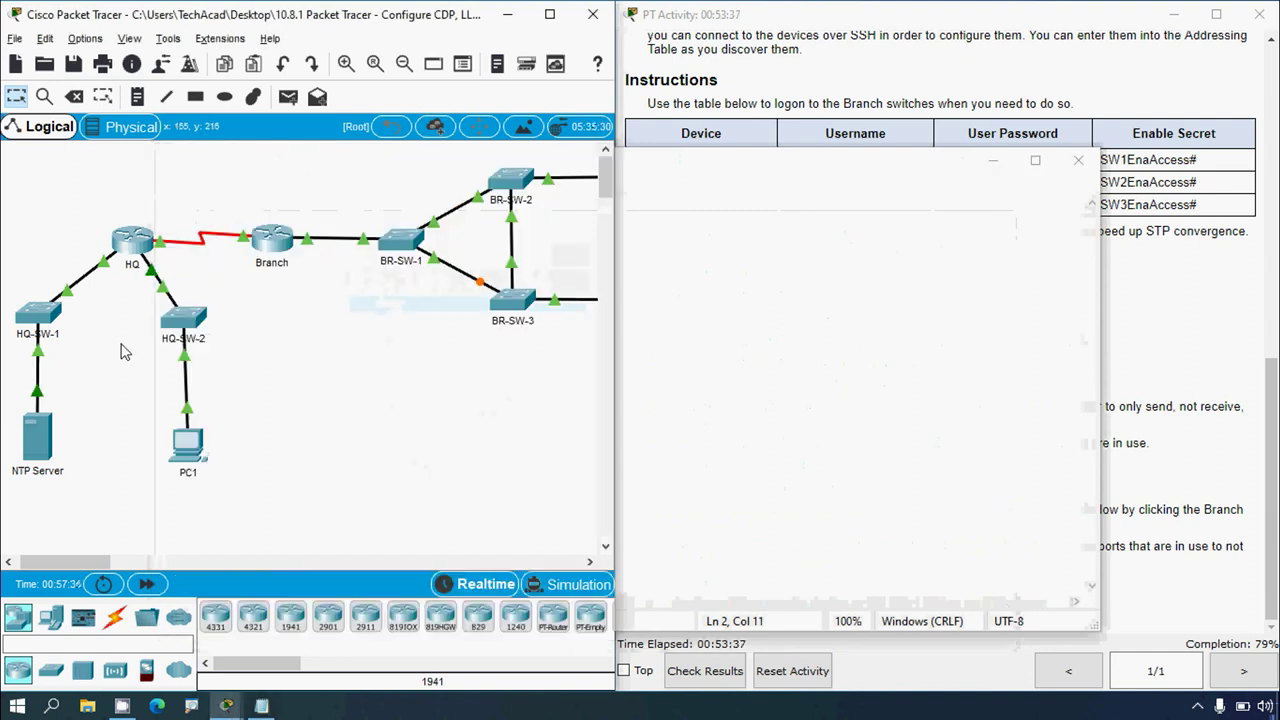
{"action": "left_click", "coordinate": [265, 265]}
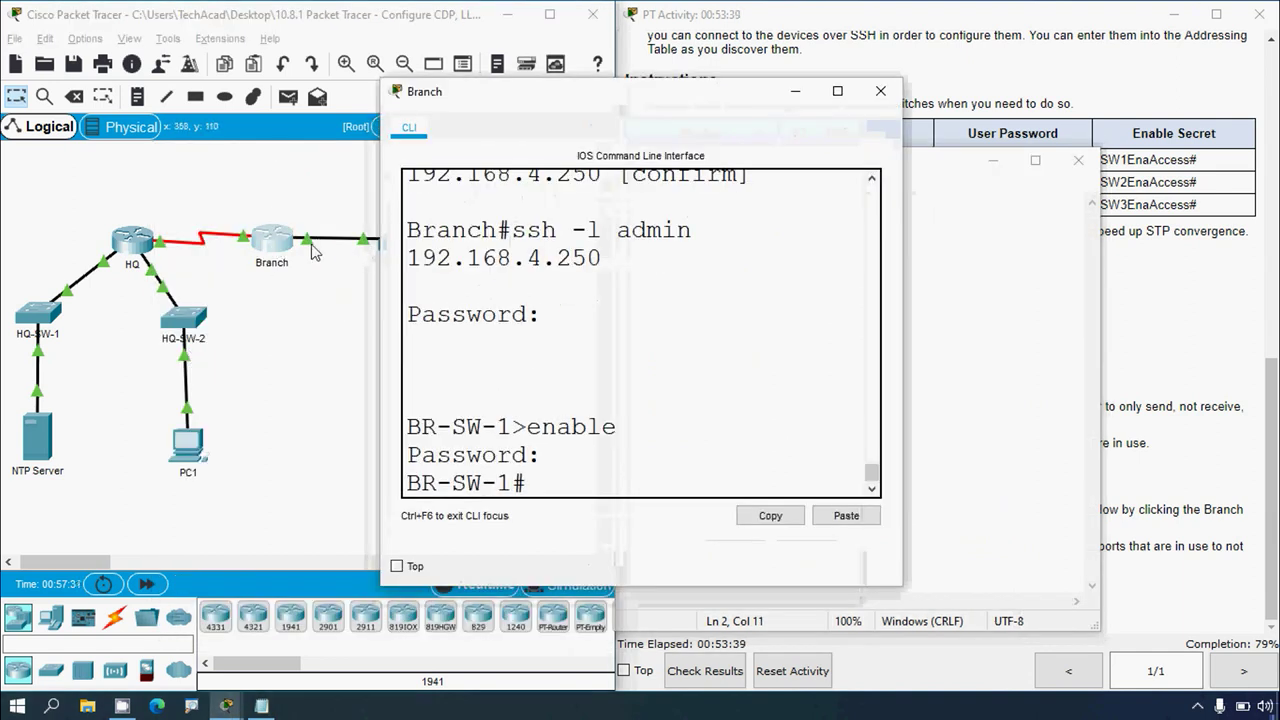
{"action": "left_click", "coordinate": [838, 91]}
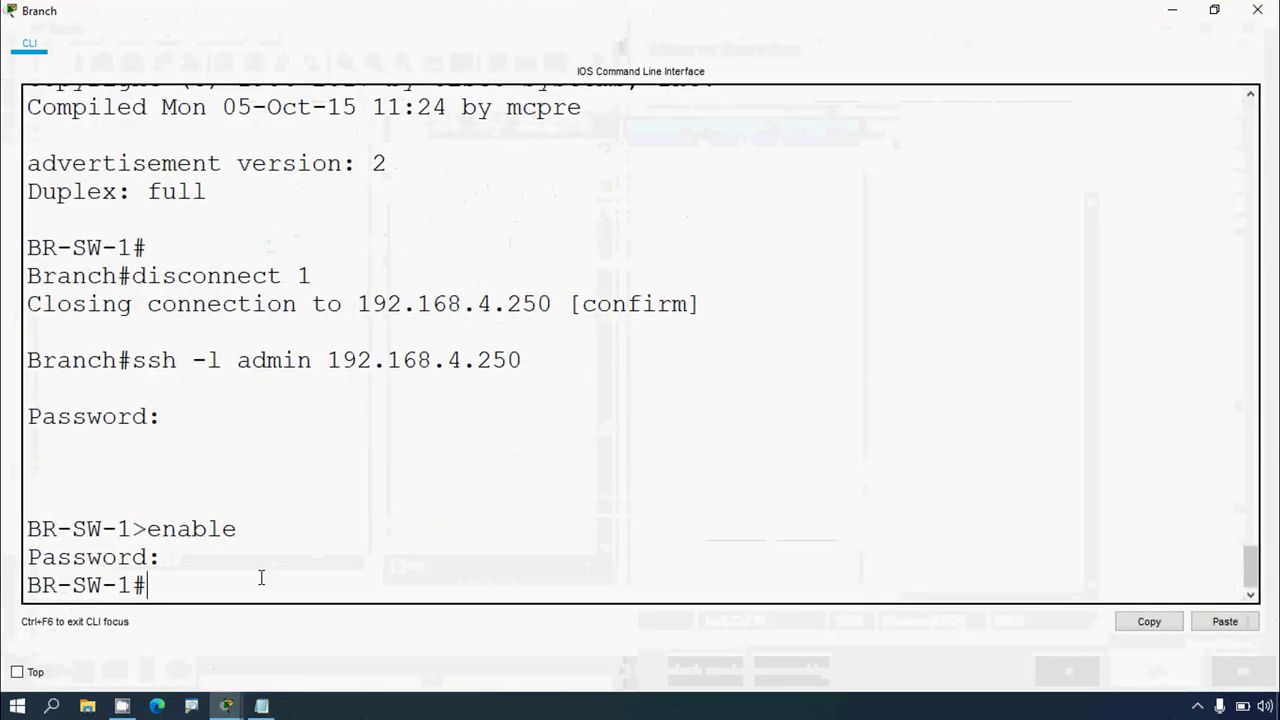
- Run ssh -l admin 192.168.4.253, correcting the username to lowercase admin
{"action": "type", "text": "sh -"}
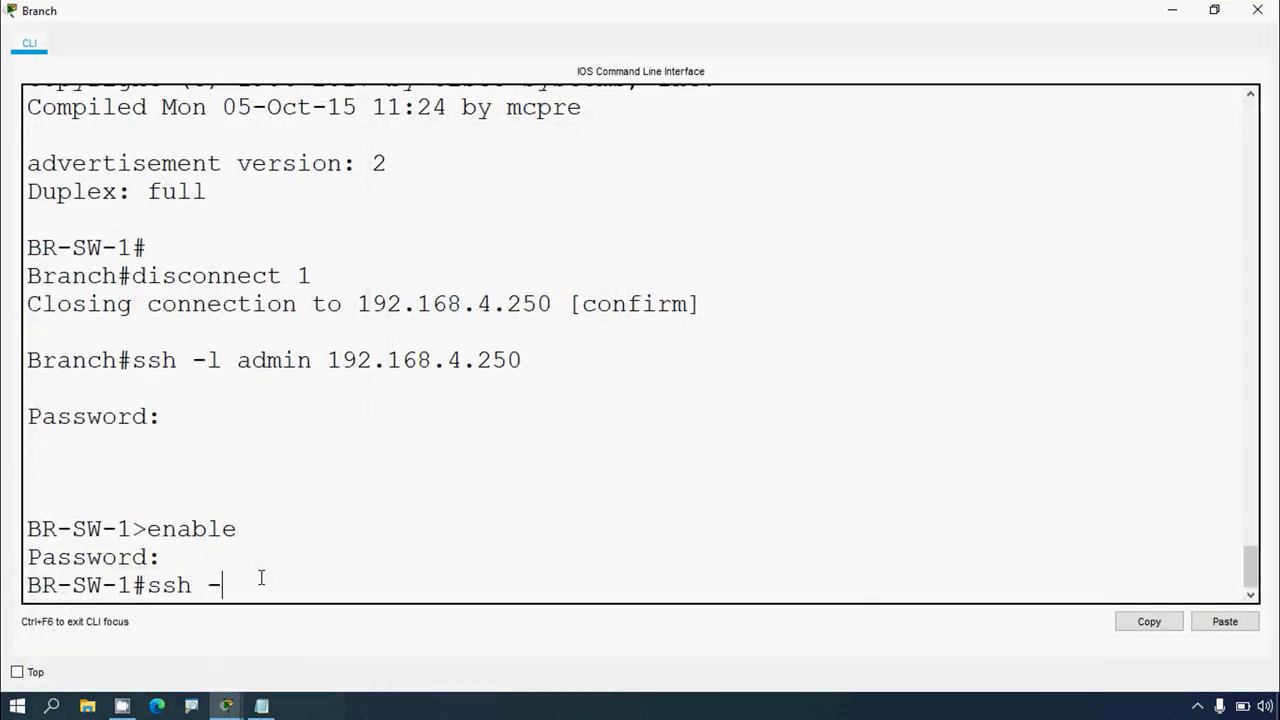
{"action": "type", "text": "l"}
{"action": "right_click", "coordinate": [258, 581]}
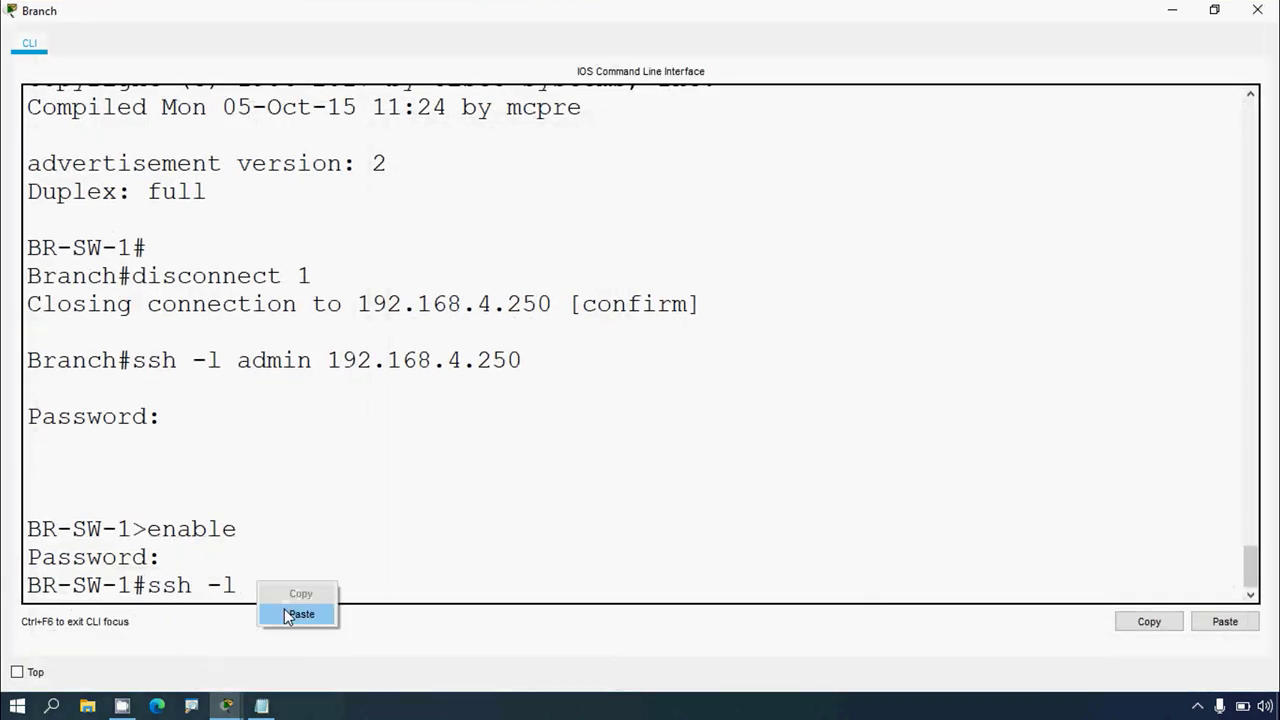
{"action": "left_click", "coordinate": [295, 610]}
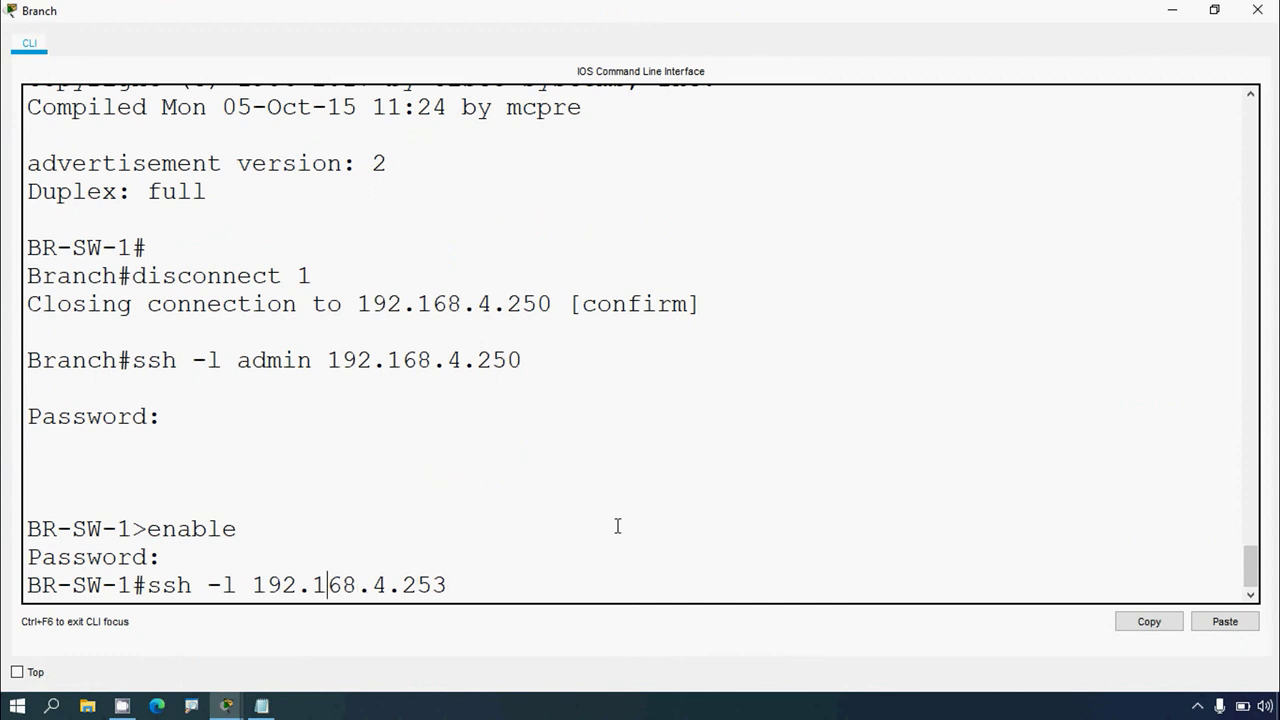
{"action": "key", "text": "Left"}
{"action": "key", "text": "Left"}
{"action": "key", "text": "Left"}
{"action": "key", "text": "Left"}
{"action": "key", "text": "Left"}
{"action": "key", "text": "Left"}
{"action": "key", "text": "Left"}
{"action": "key", "text": "Left"}
{"action": "key", "text": "Left"}
{"action": "key", "text": "Left"}
{"action": "key", "text": "Left"}
{"action": "key", "text": "Left"}
{"action": "key", "text": "Left"}
{"action": "type", "text": "Admin"}
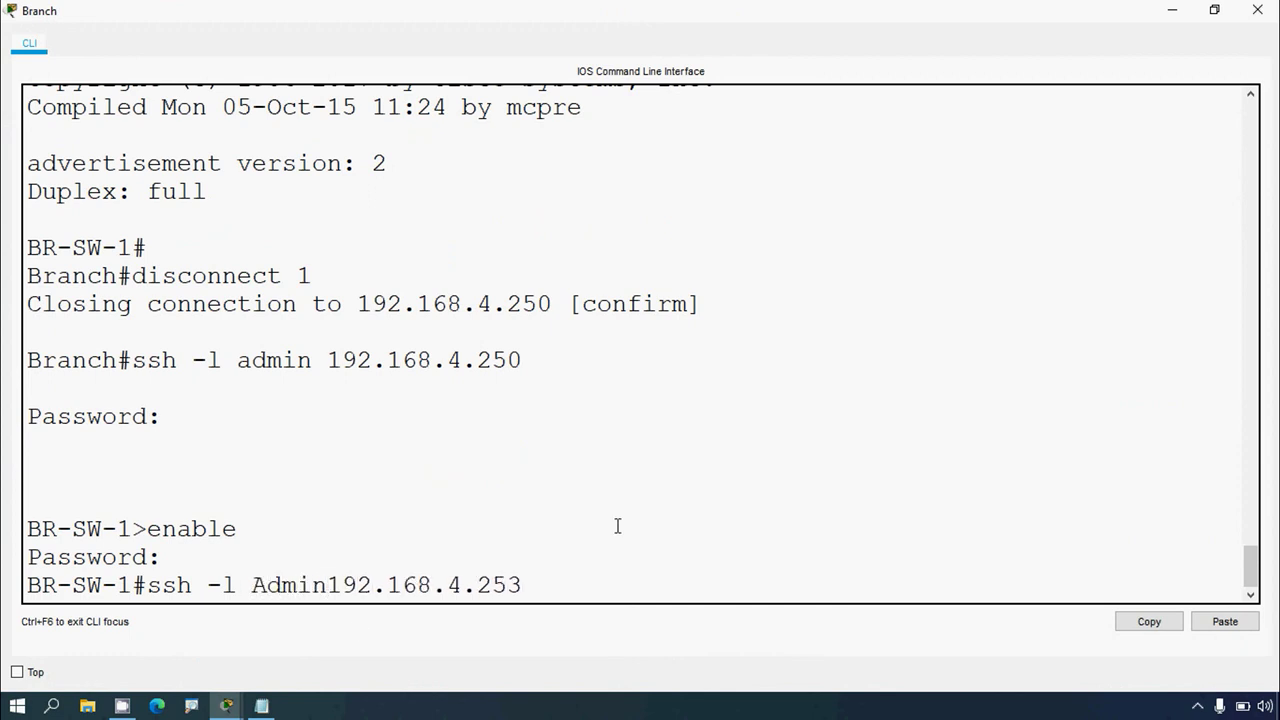
{"action": "left_click", "coordinate": [1172, 12]}
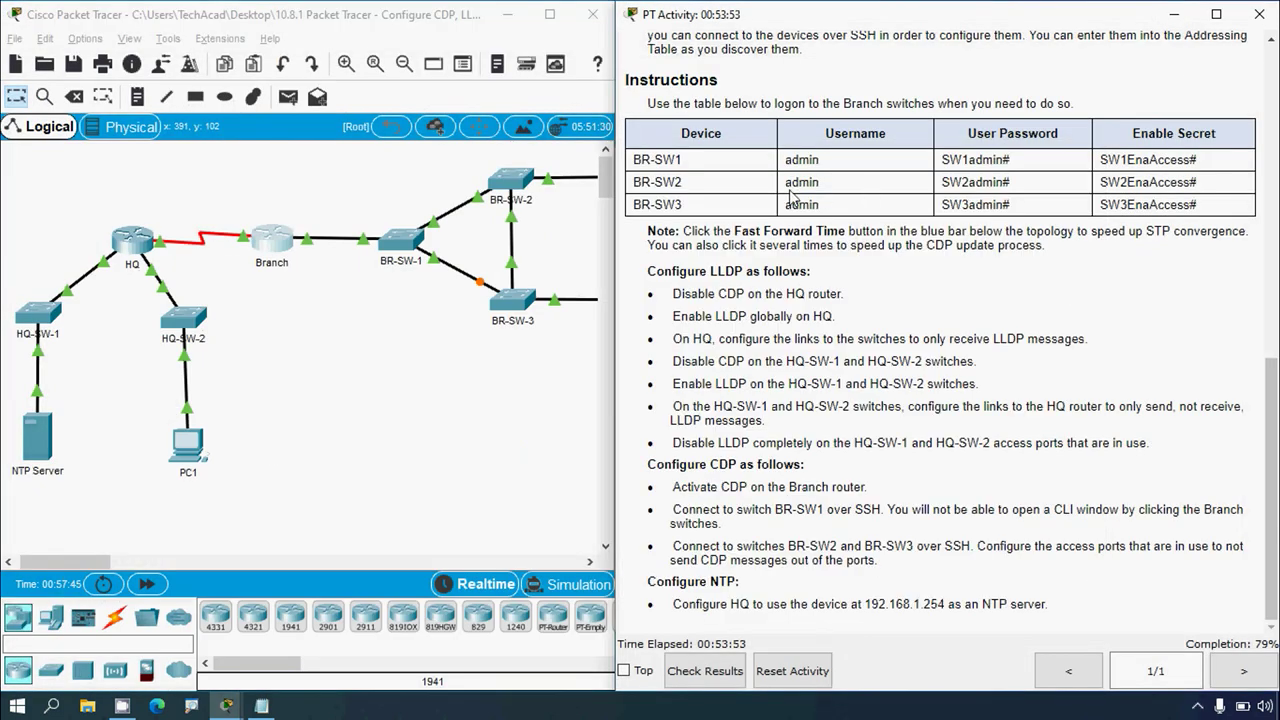
{"action": "left_click", "coordinate": [274, 246]}
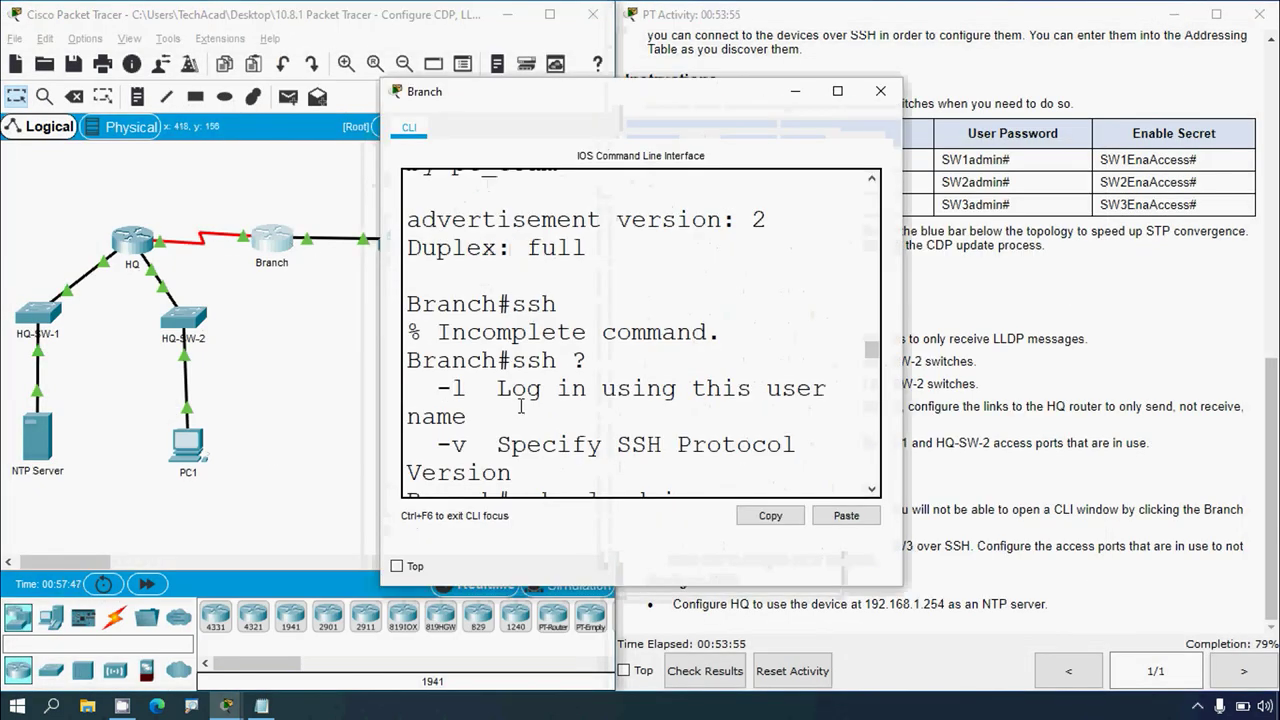
{"action": "left_click", "coordinate": [837, 91]}
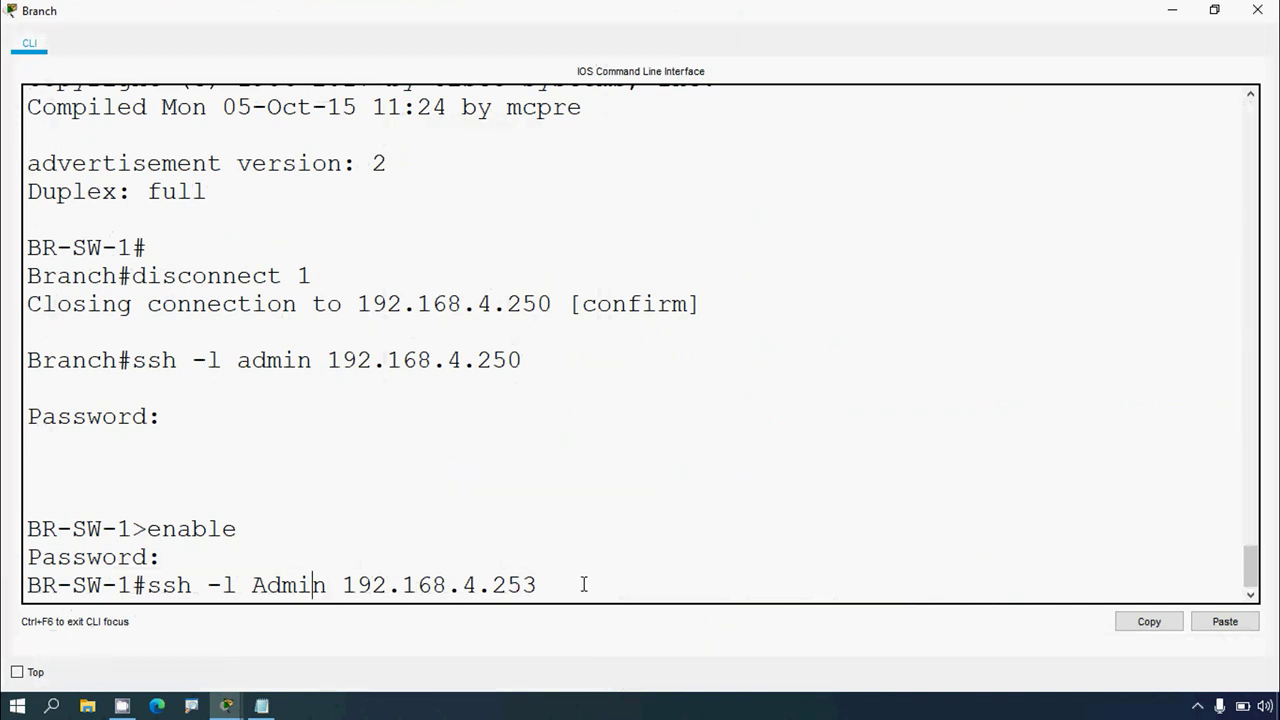
{"action": "key", "text": "BackSpace"}
{"action": "type", "text": "a"}
{"action": "key", "text": "Return"}
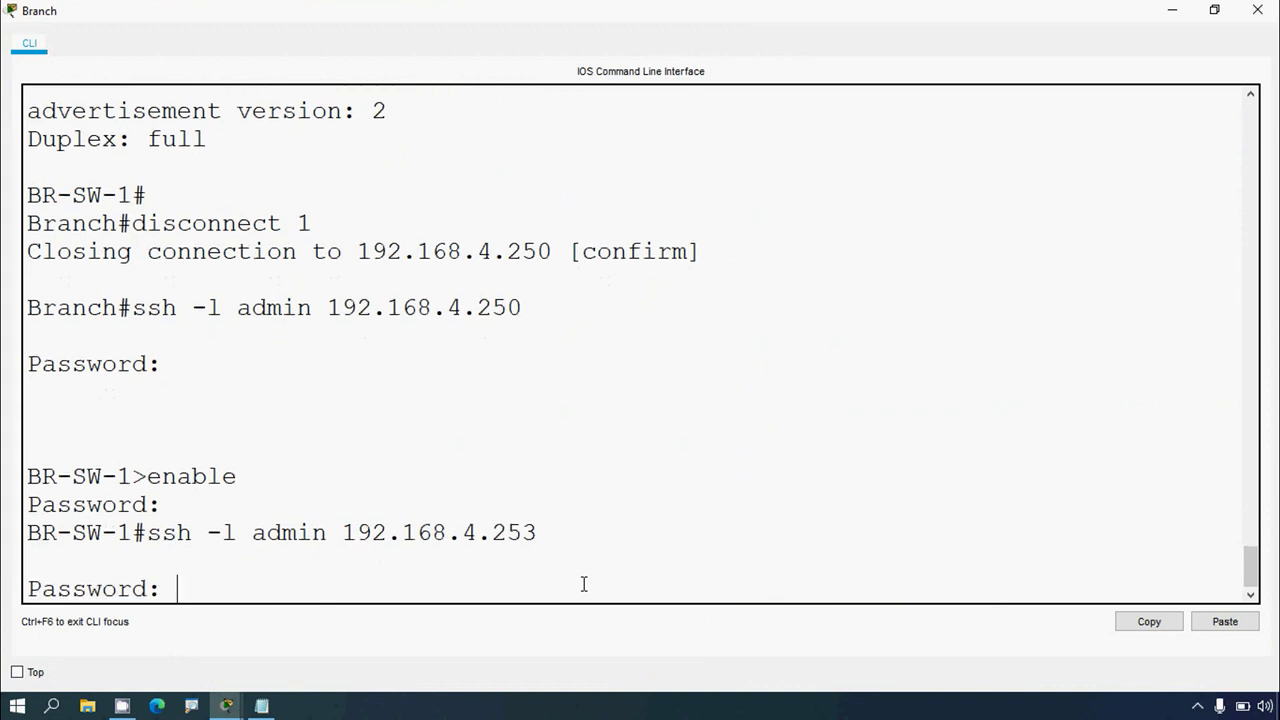
- Log into BR-SW-2 by pasting its user password from the activity table
{"action": "left_click", "coordinate": [1172, 10]}
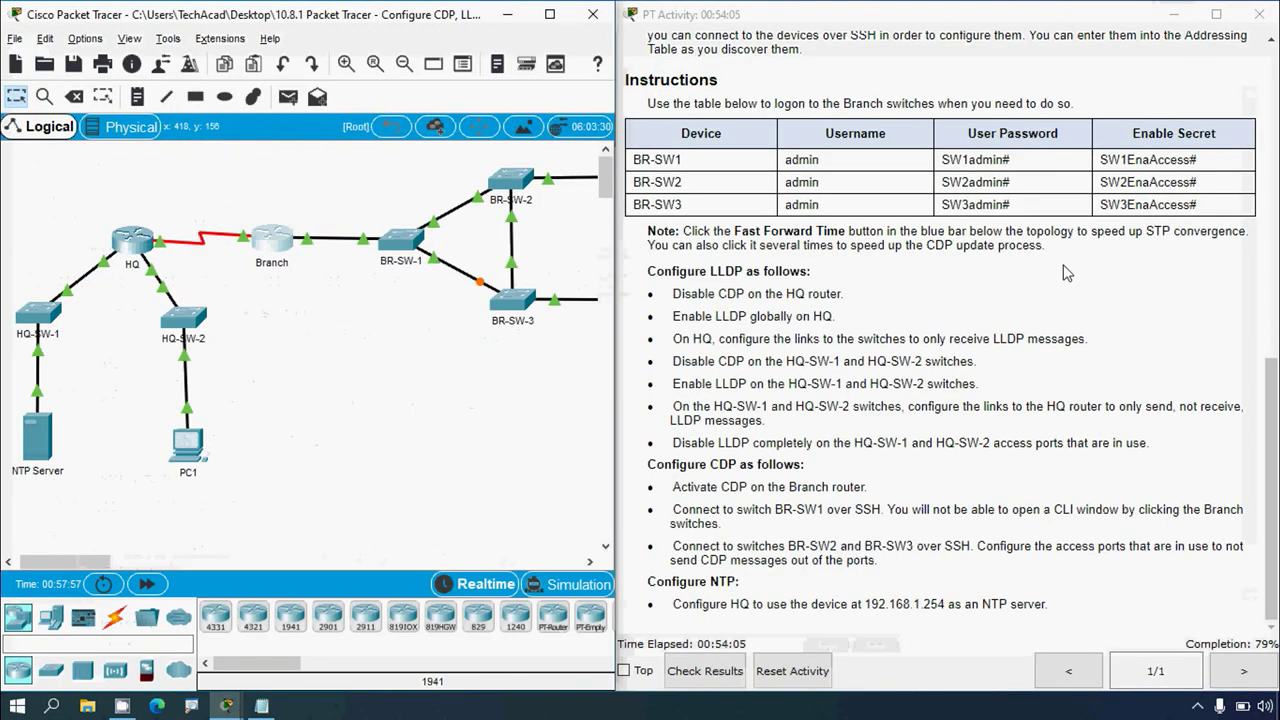
{"action": "left_click_drag", "start_coordinate": [946, 188], "coordinate": [1015, 190]}
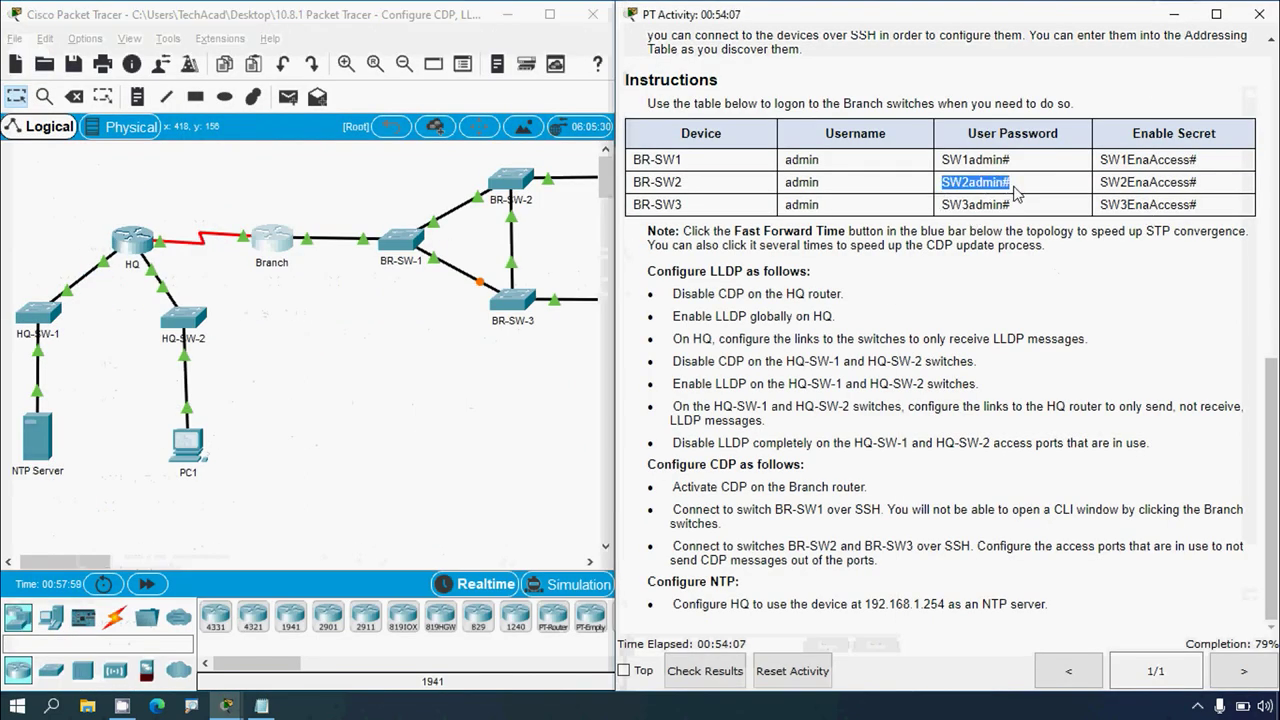
{"action": "left_click", "coordinate": [288, 247]}
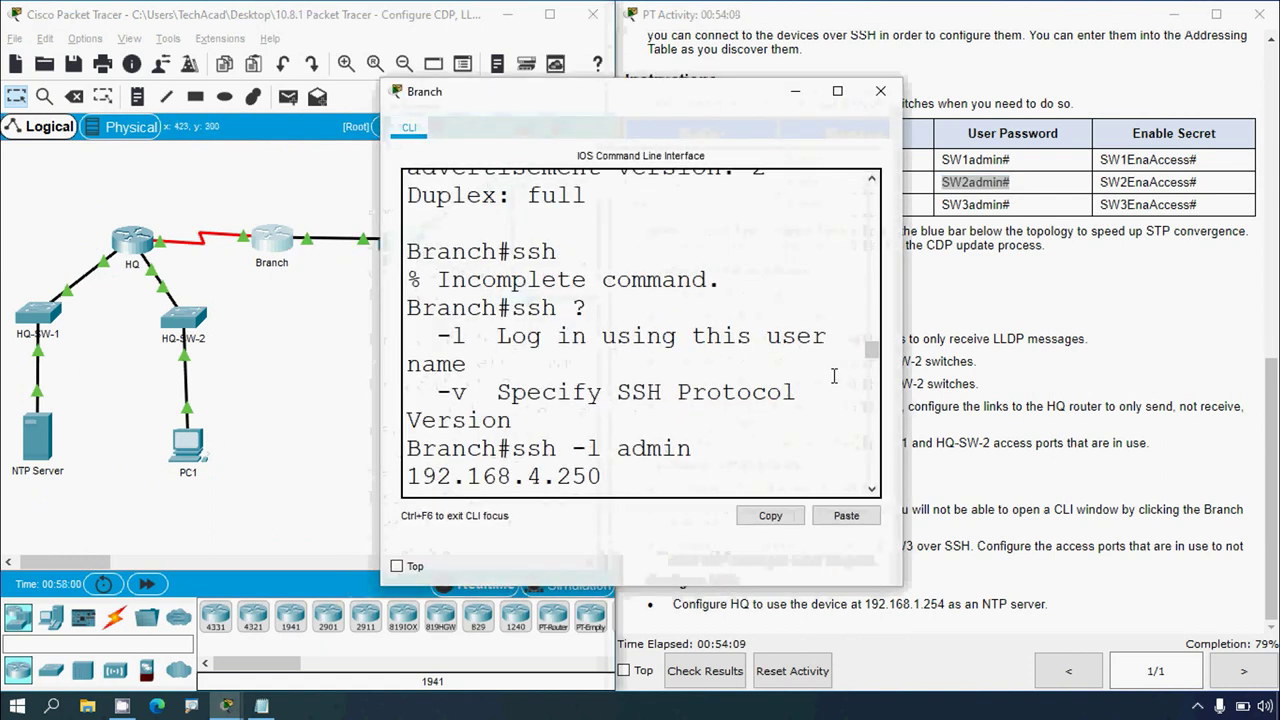
{"action": "scroll", "coordinate": [800, 430], "scroll_direction": "down", "scroll_amount": 10}
{"action": "left_click", "coordinate": [578, 478]}
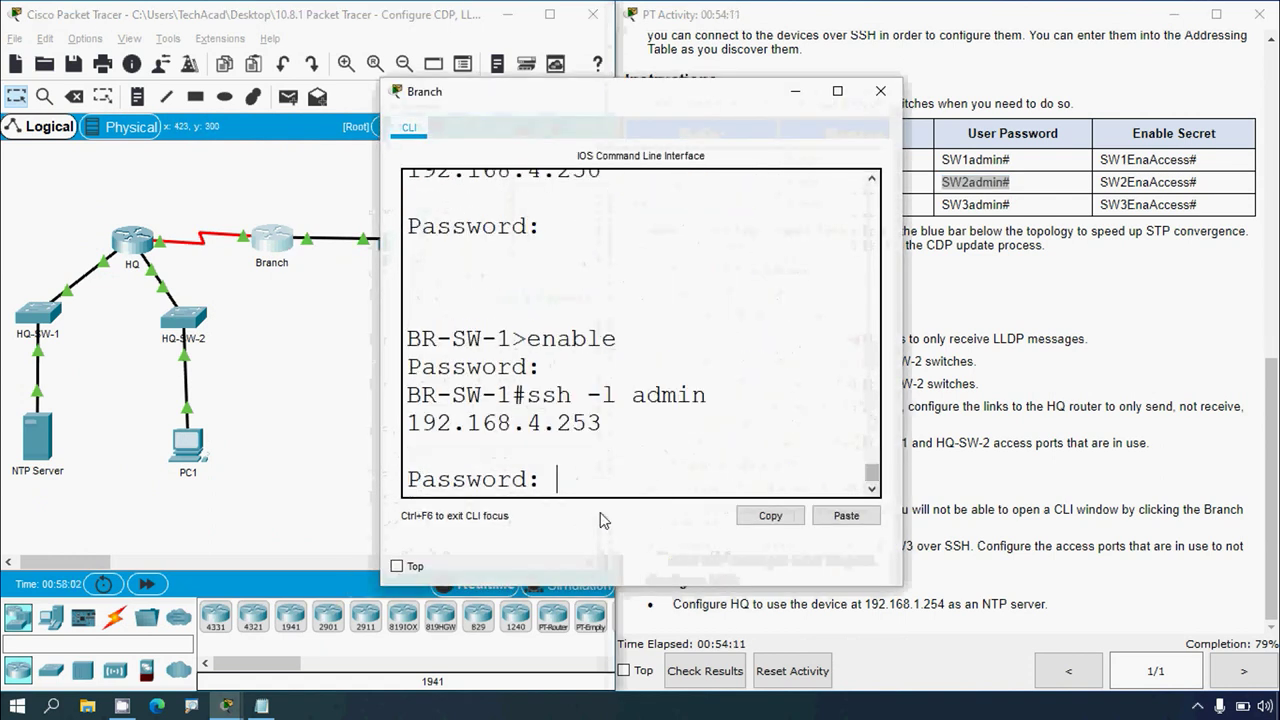
{"action": "key", "text": "ctrl+v"}
{"action": "key", "text": "Return"}
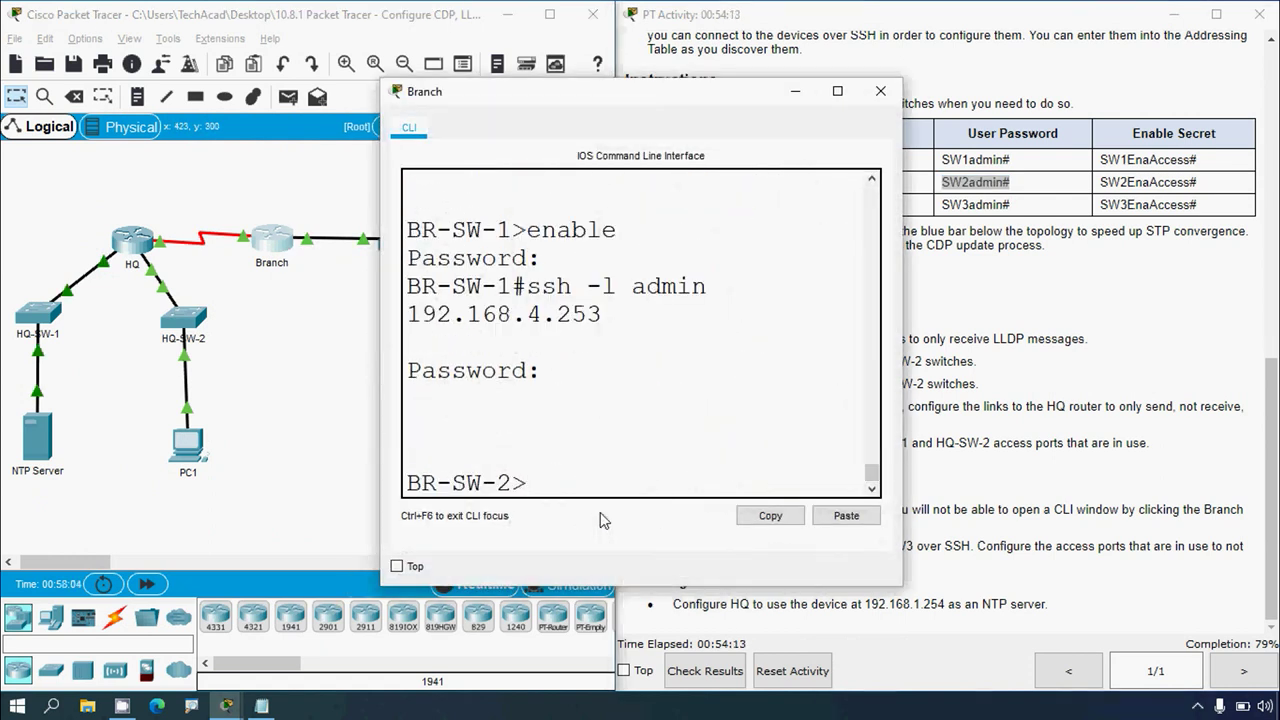
{"action": "left_click_drag", "start_coordinate": [527, 483], "coordinate": [406, 483]}
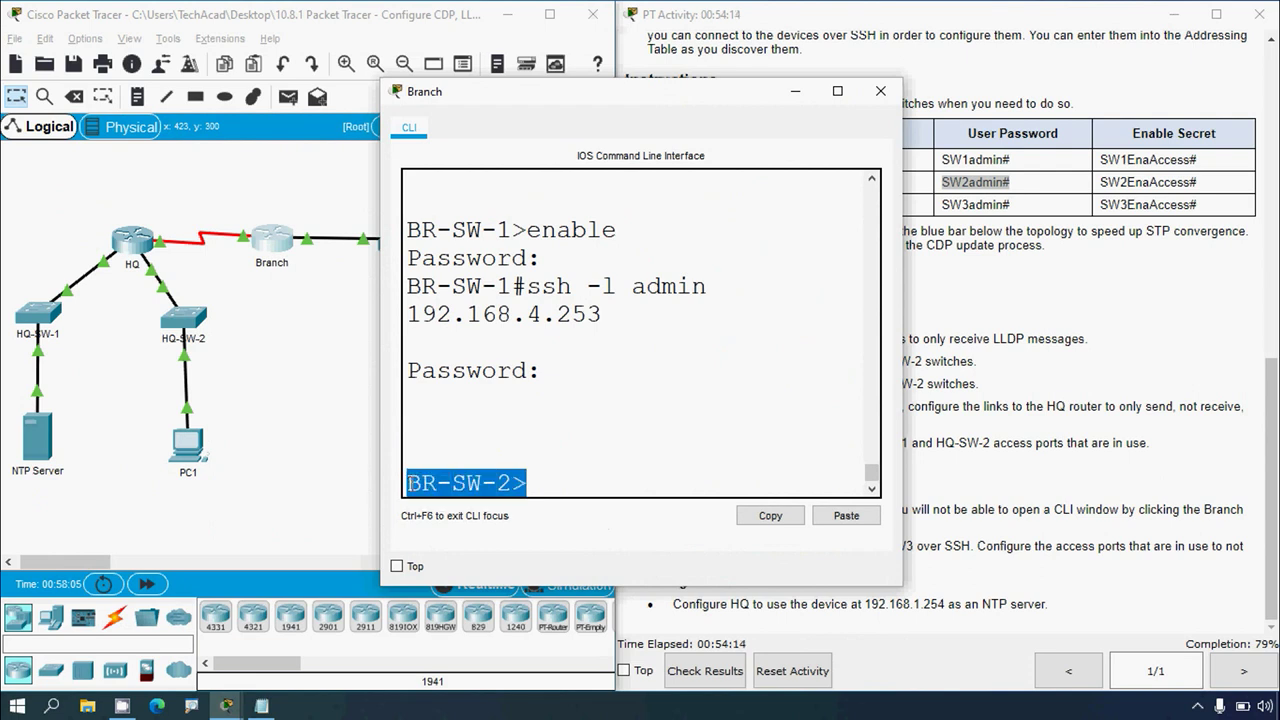
{"action": "left_click", "coordinate": [537, 483]}
- Run enable on BR-SW-2 and paste its enable secret from the table
{"action": "key", "text": "Return"}
{"action": "type", "text": "enable"}
{"action": "key", "text": "Return"}
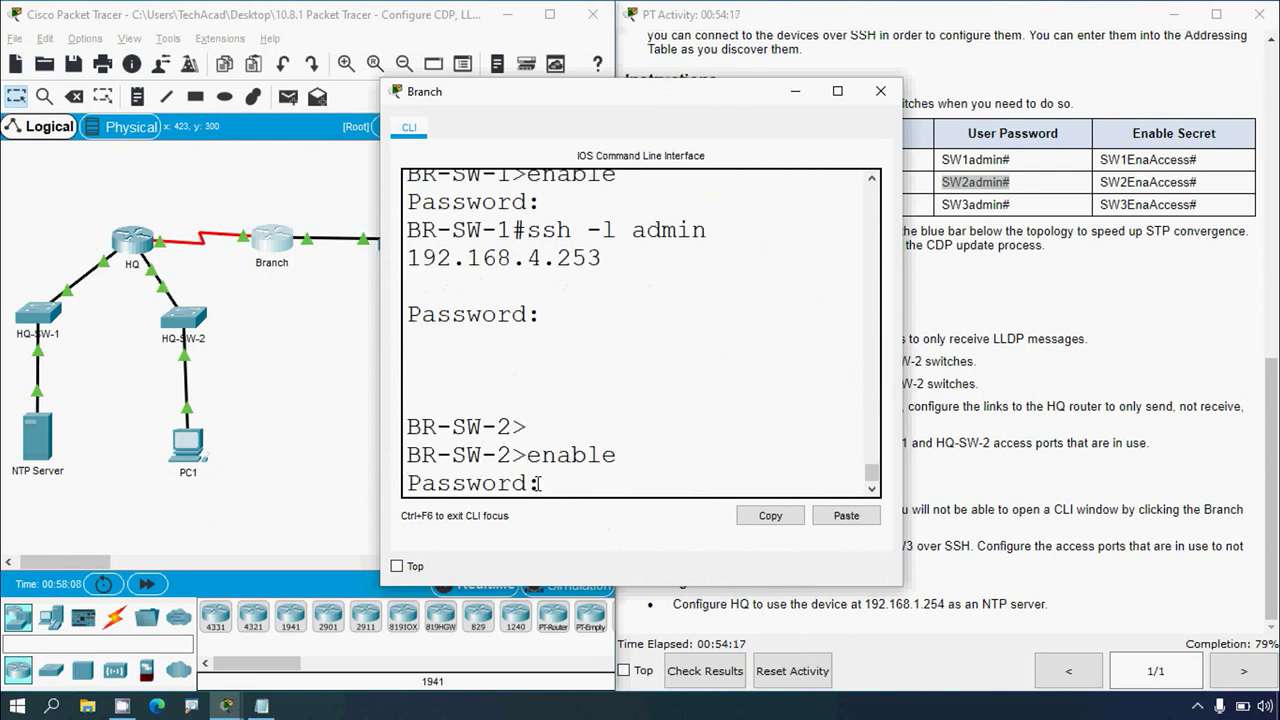
{"action": "left_click_drag", "start_coordinate": [1100, 182], "coordinate": [1197, 182]}
{"action": "left_click", "coordinate": [583, 474]}
{"action": "right_click", "coordinate": [580, 486]}
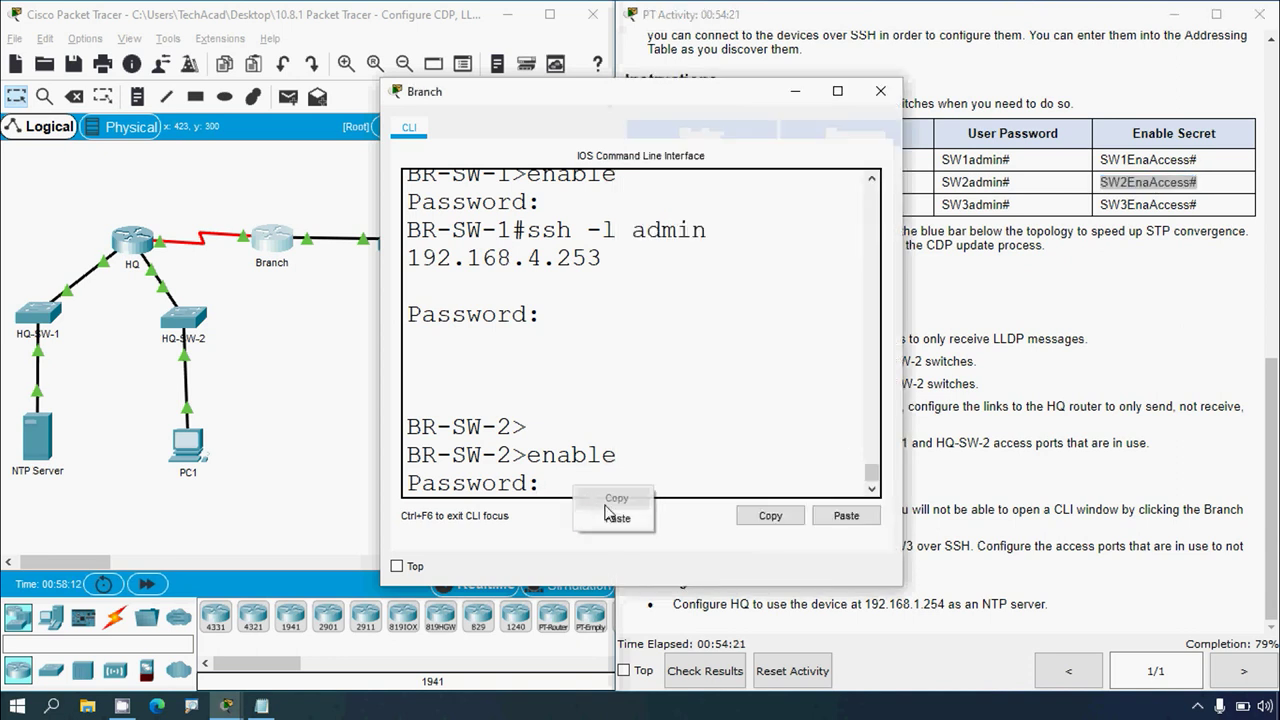
{"action": "left_click", "coordinate": [615, 514]}
{"action": "key", "text": "Return"}
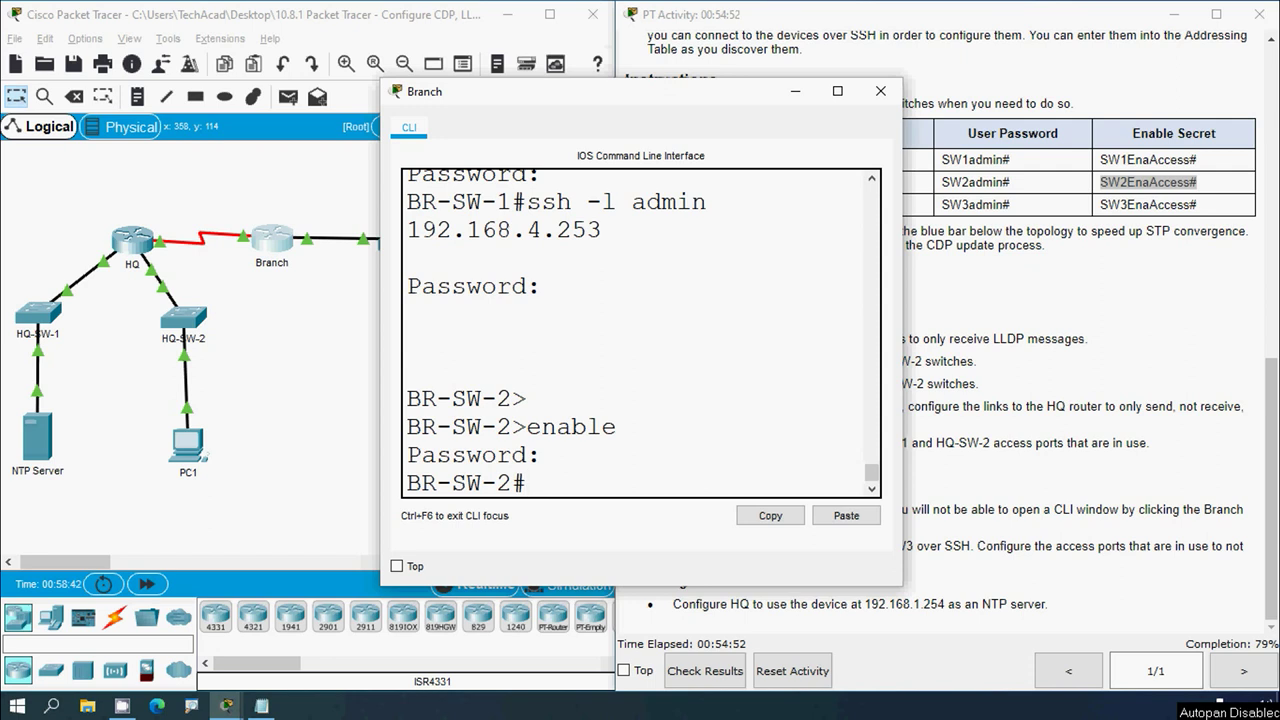
{"action": "left_click", "coordinate": [837, 91]}
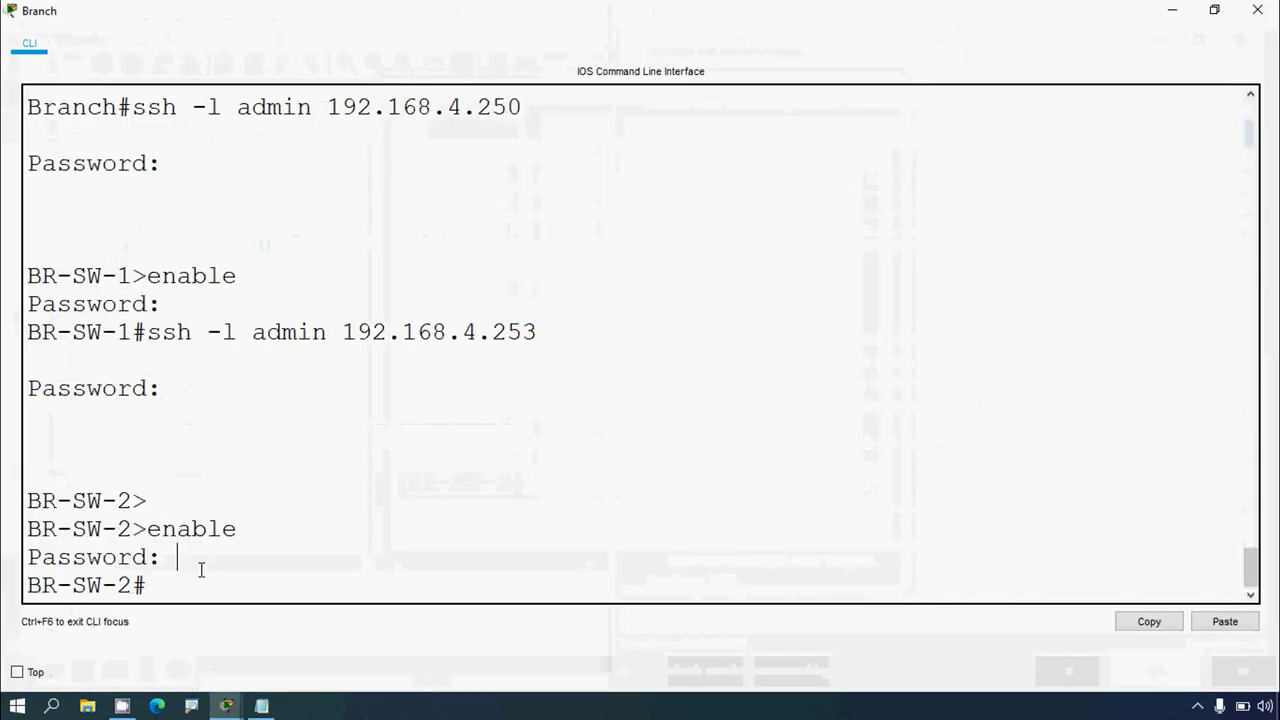
- Run show cdp neighbors on BR-SW-2 and highlight the Gig 0/2 and Fas 0/24 local interfaces
{"action": "key", "text": "Return"}
{"action": "type", "text": "show cp"}
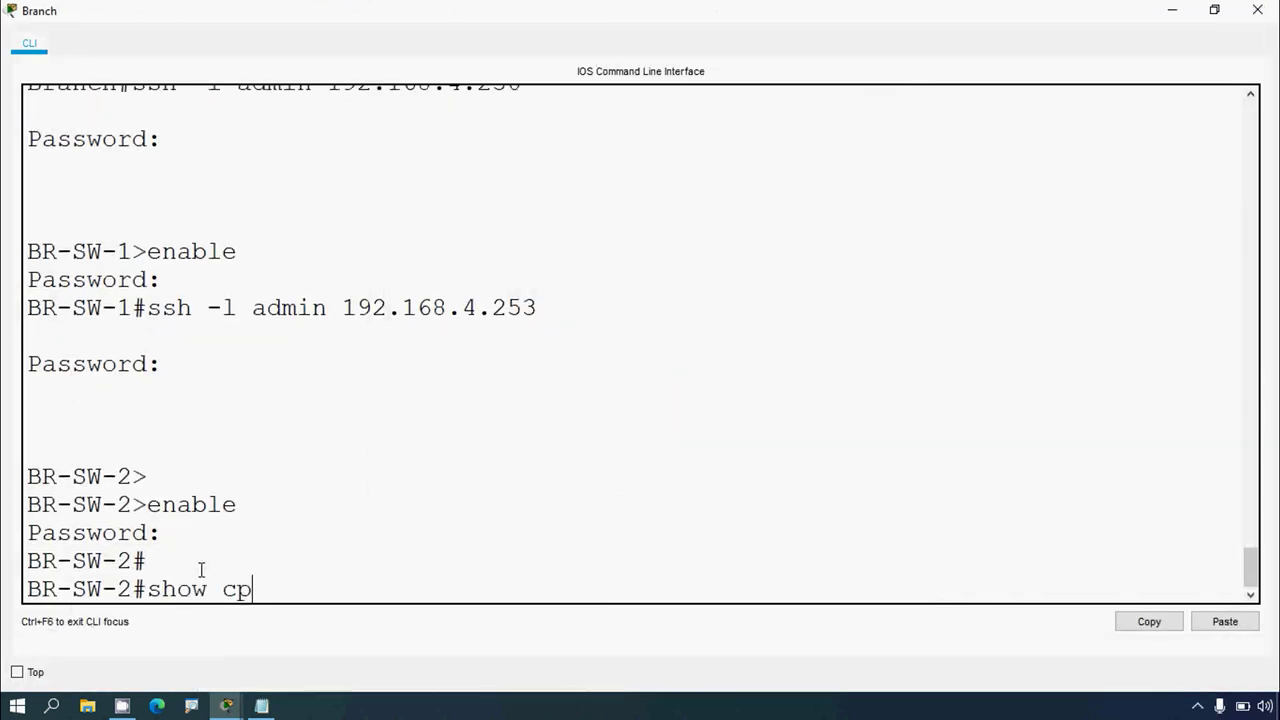
{"action": "type", "text": "dp neighbors"}
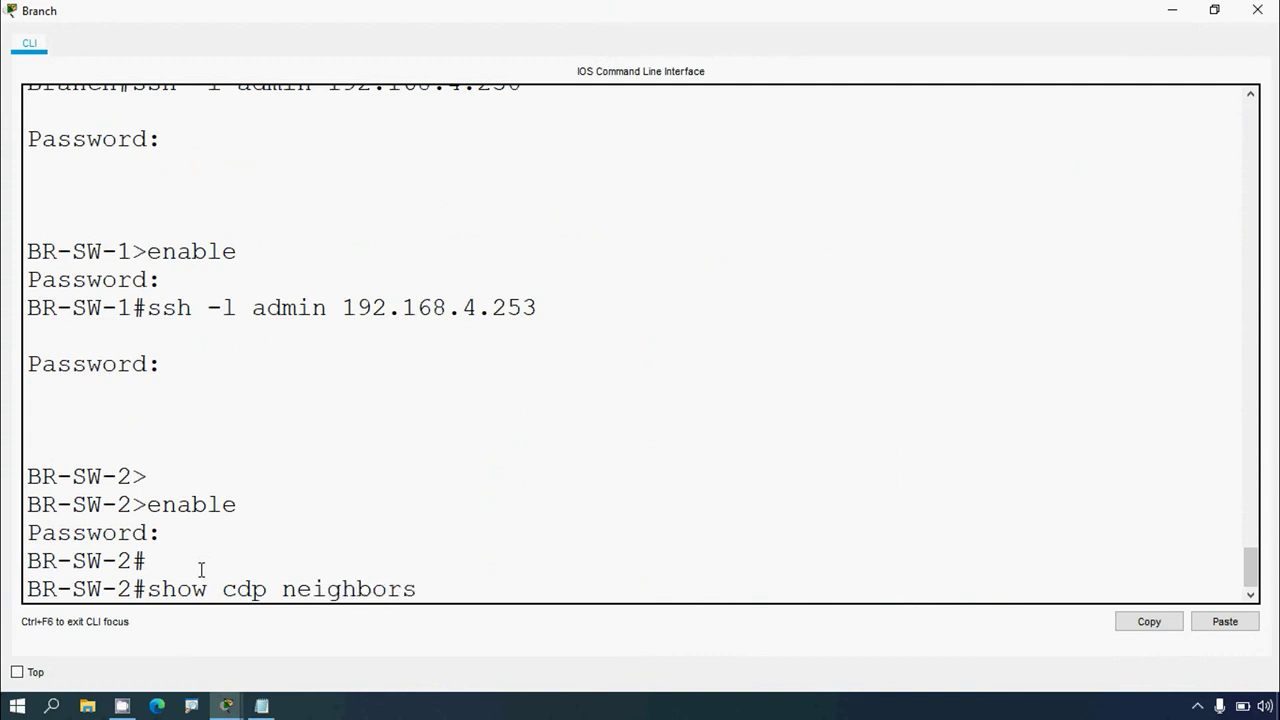
{"action": "key", "text": "Return"}
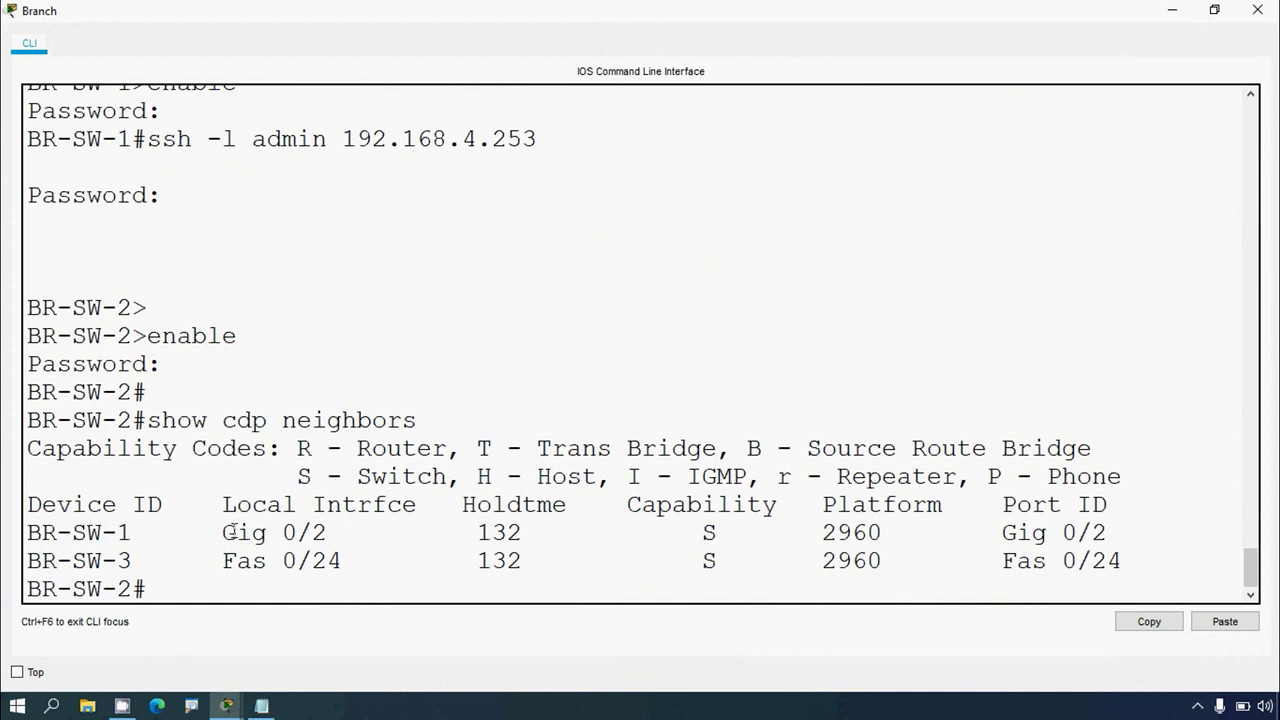
{"action": "left_click_drag", "start_coordinate": [230, 537], "coordinate": [329, 538]}
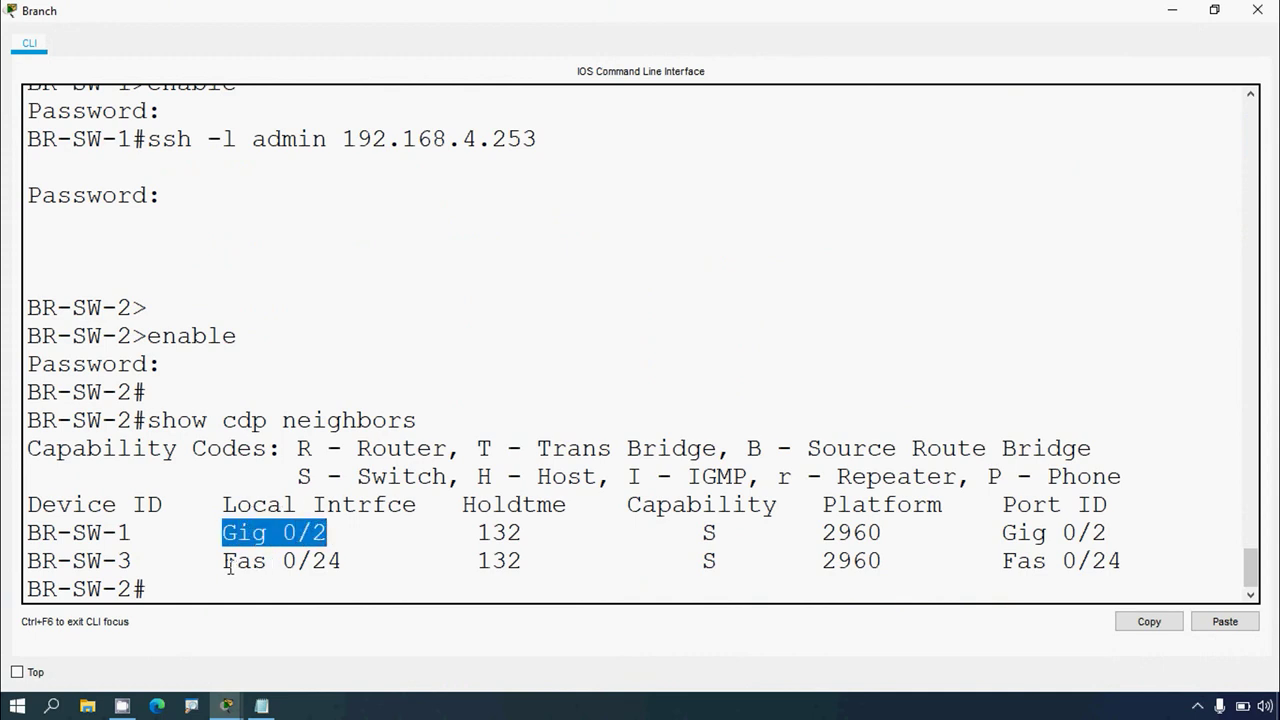
{"action": "left_click_drag", "start_coordinate": [224, 562], "coordinate": [344, 562]}
{"action": "left_click", "coordinate": [176, 590]}
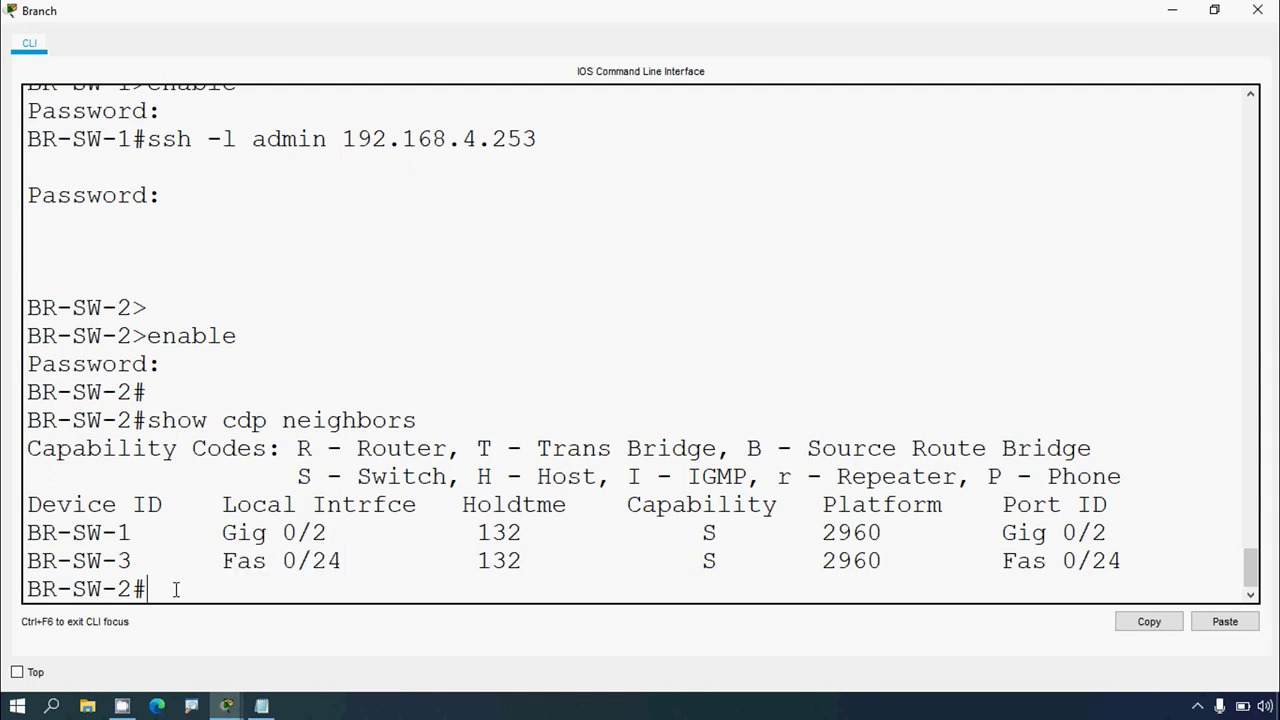
{"action": "left_click_drag", "start_coordinate": [225, 540], "coordinate": [358, 567]}
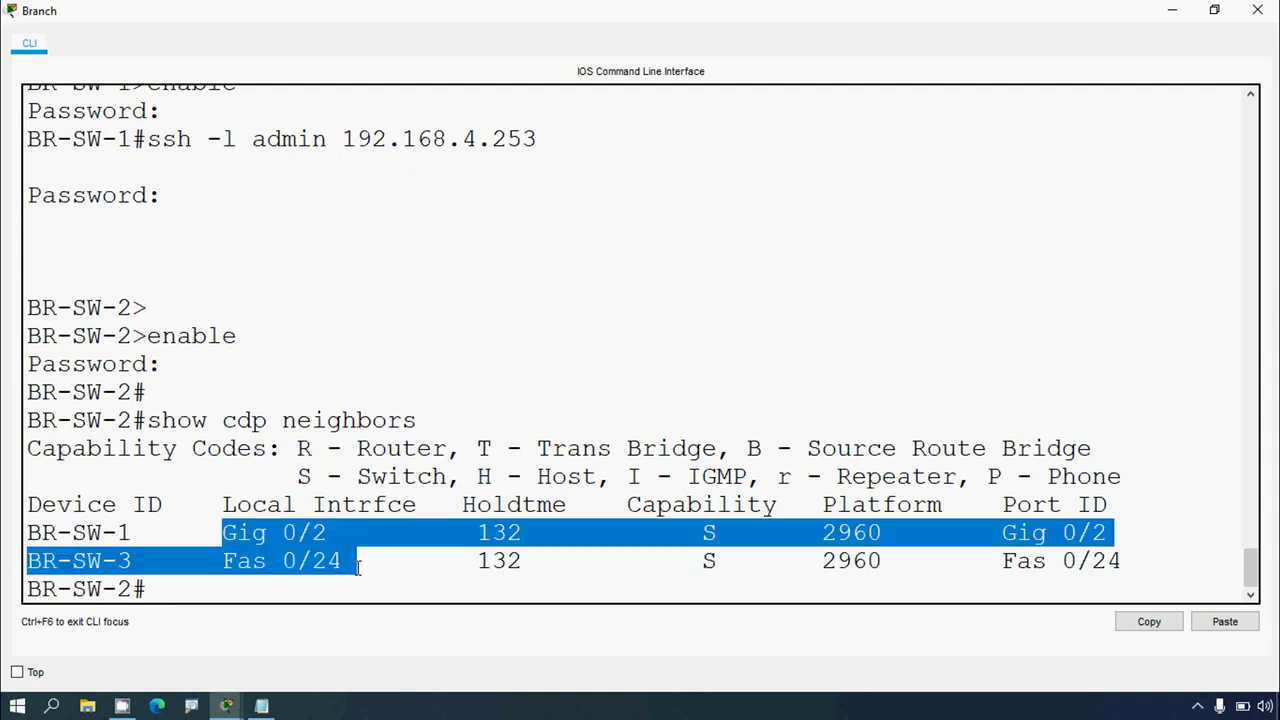
{"action": "left_click", "coordinate": [197, 587]}
- Run show ip interface brief on BR-SW-2 and highlight the FastEthernet0/24 and GigabitEthernet0/2 rows
{"action": "type", "text": "show i"}
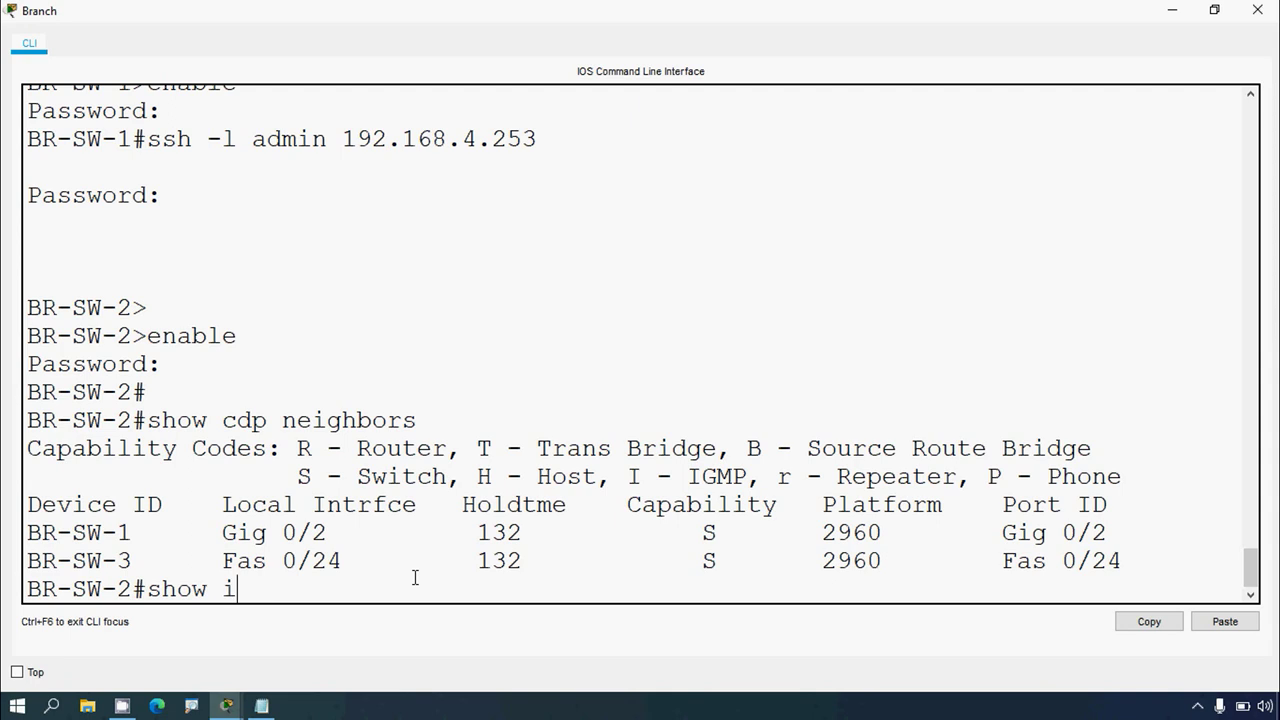
{"action": "type", "text": "p interface brief"}
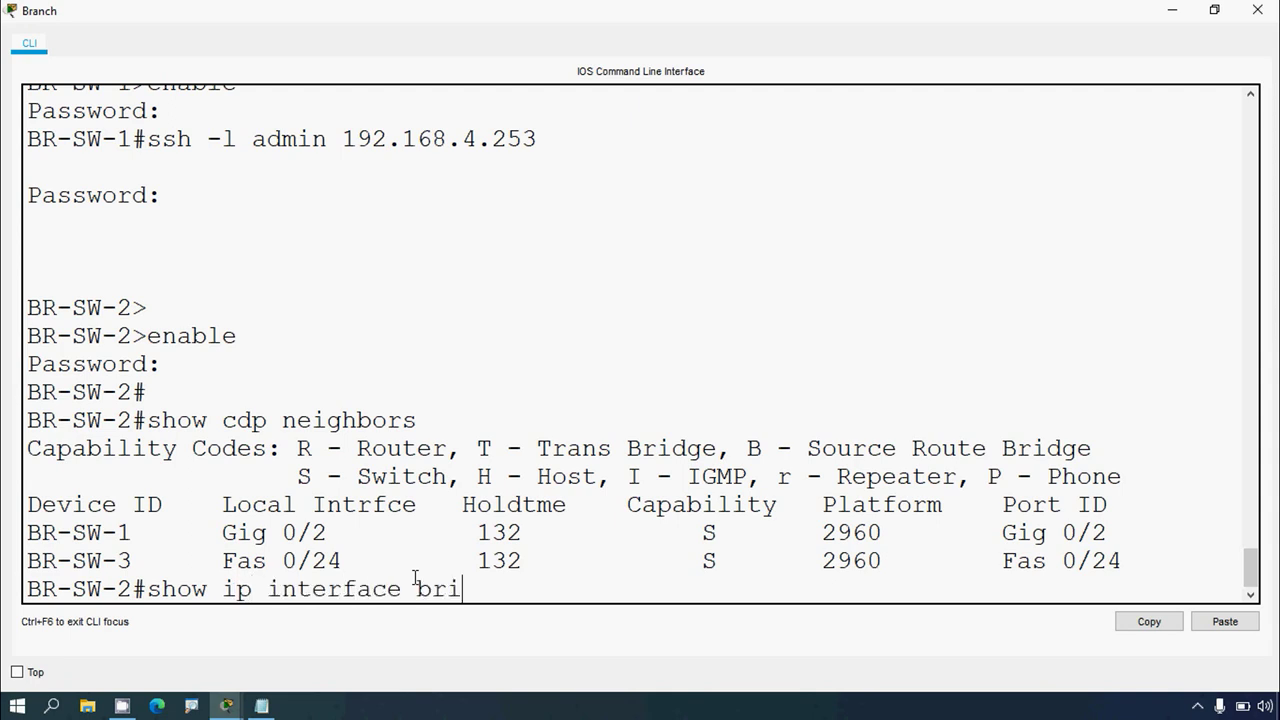
{"action": "key", "text": "Return"}
{"action": "key", "text": "space"}
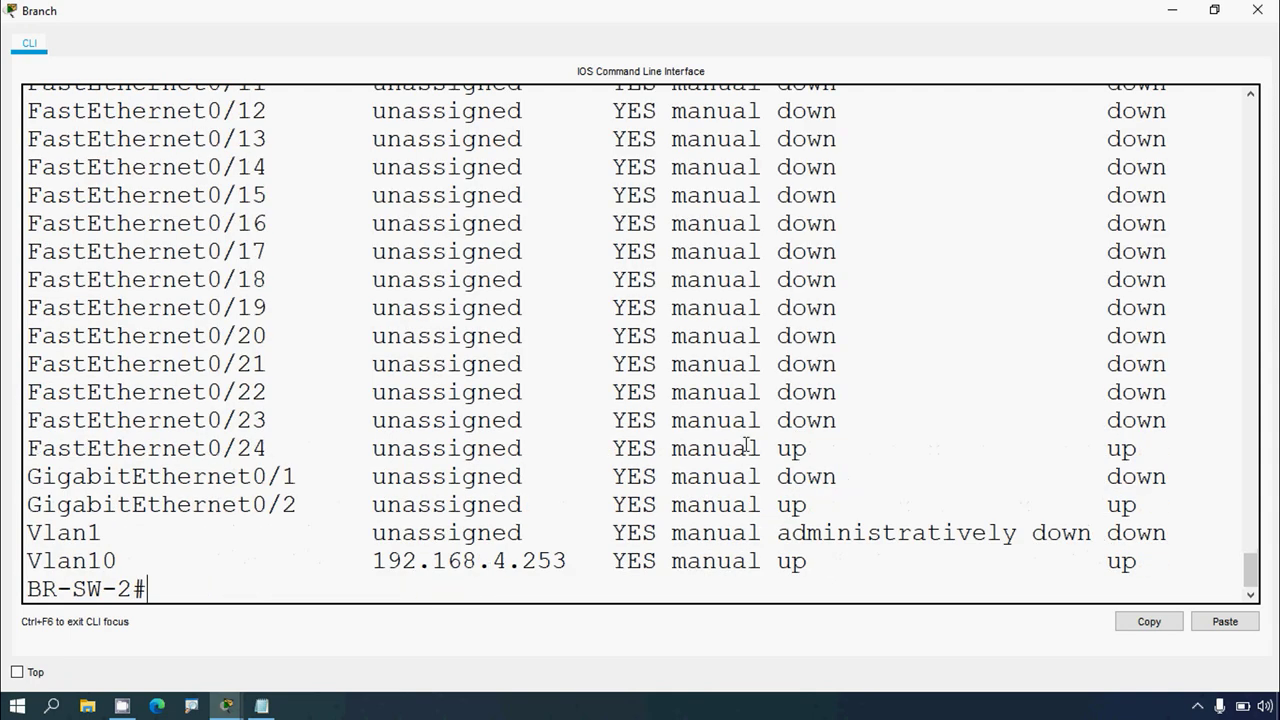
{"action": "scroll", "coordinate": [815, 476], "scroll_direction": "up", "scroll_amount": 5}
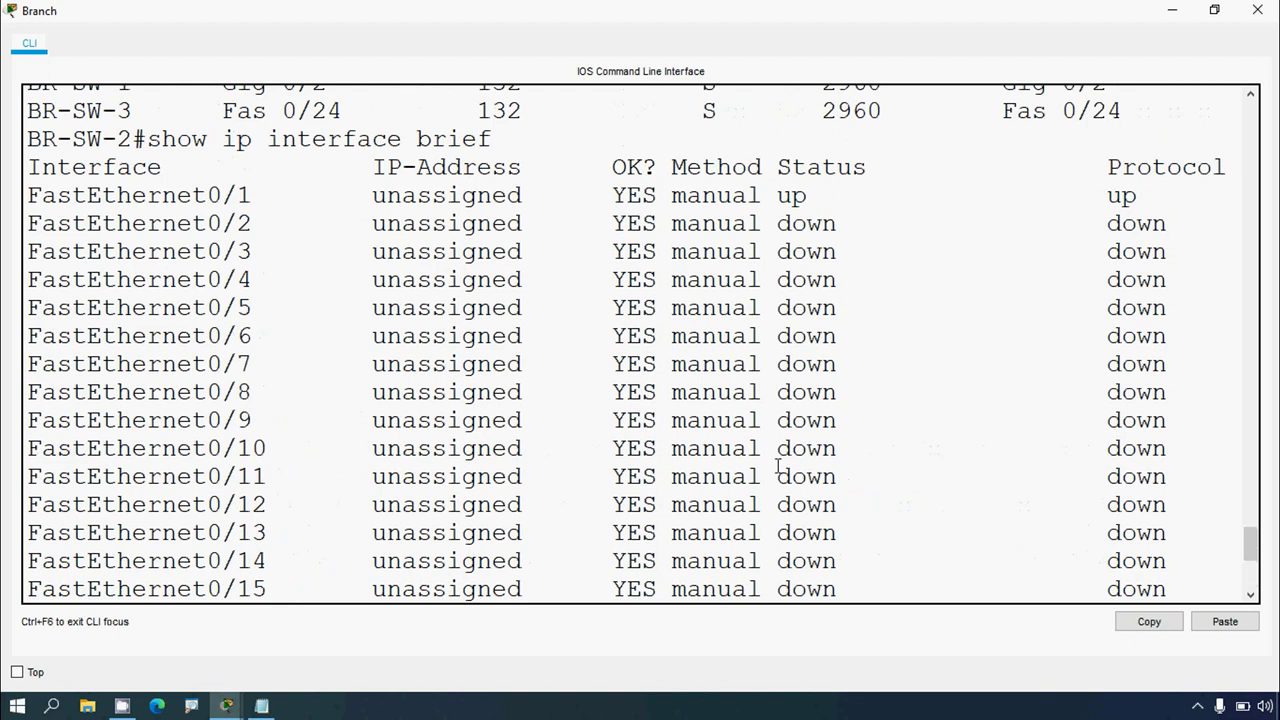
{"action": "scroll", "coordinate": [597, 437], "scroll_direction": "down", "scroll_amount": 5}
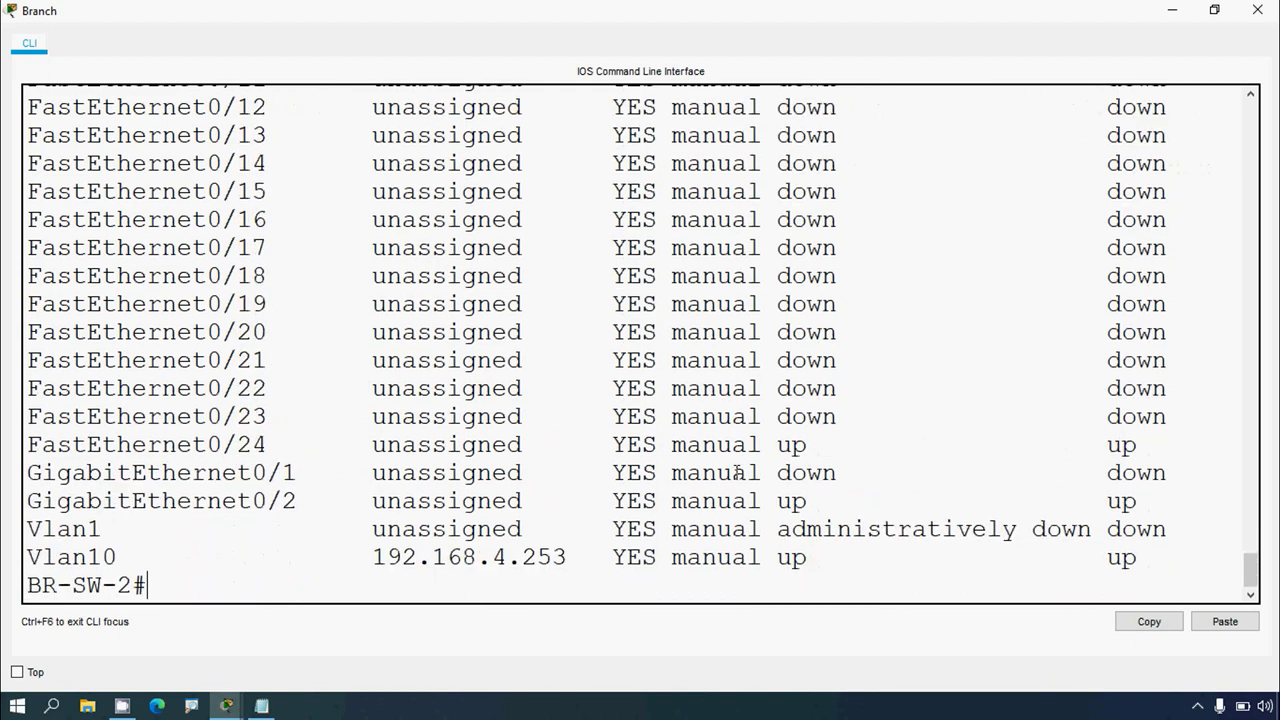
{"action": "left_click_drag", "start_coordinate": [1136, 446], "coordinate": [18, 440]}
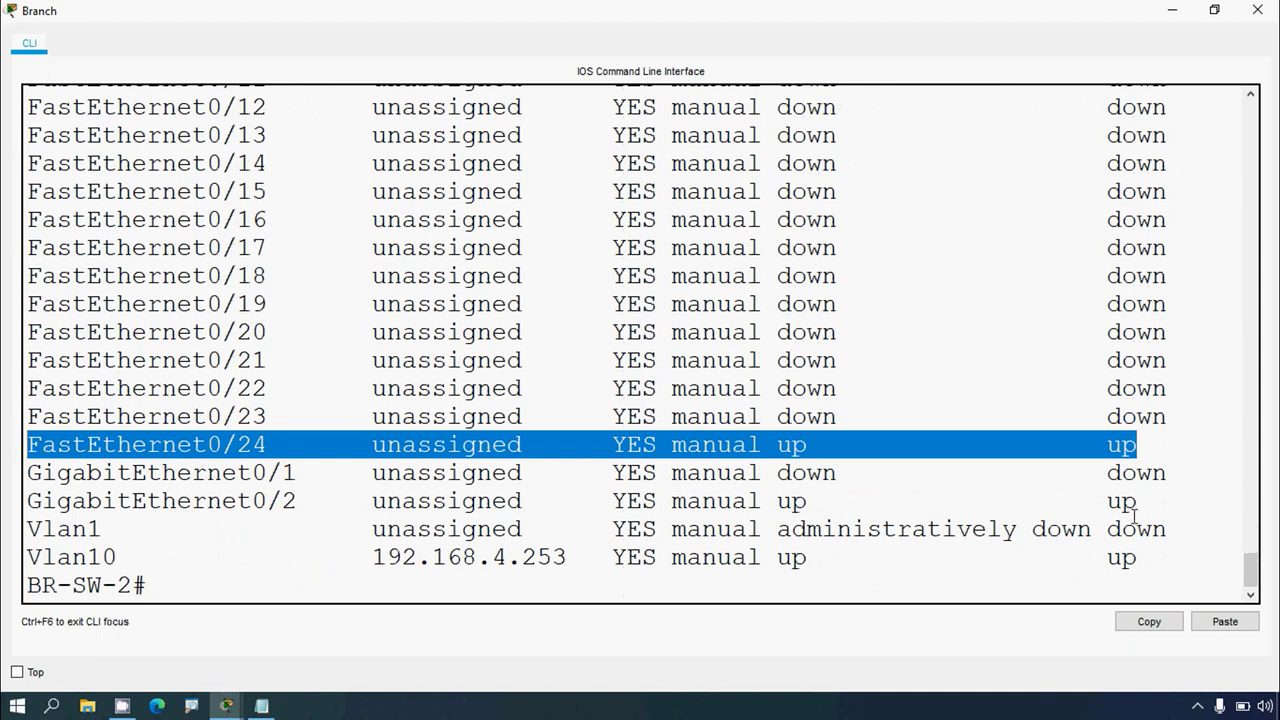
{"action": "left_click_drag", "start_coordinate": [1138, 502], "coordinate": [22, 500]}
{"action": "scroll", "coordinate": [253, 455], "scroll_direction": "up", "scroll_amount": 5}
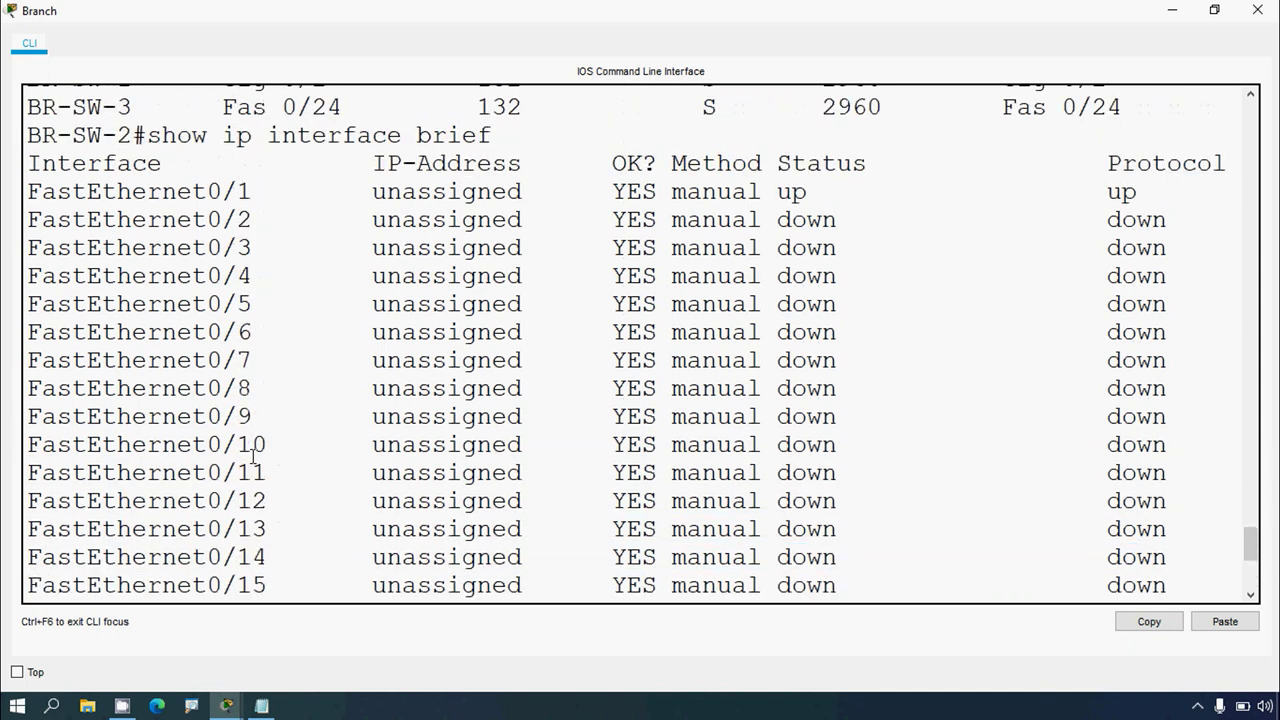
{"action": "scroll", "coordinate": [253, 455], "scroll_direction": "up", "scroll_amount": 3}
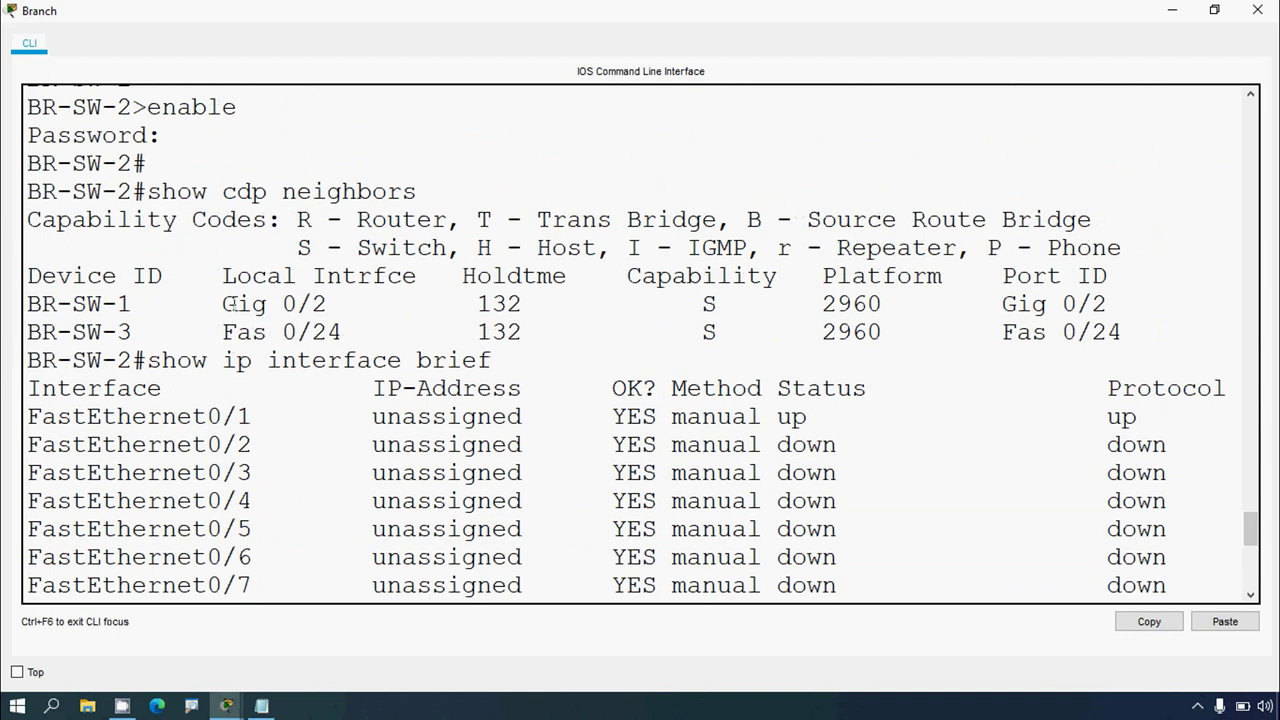
- Mark FastEthernet0/1 as the access port in use and begin typing configure terminal
{"action": "left_click_drag", "start_coordinate": [230, 304], "coordinate": [330, 332]}
{"action": "scroll", "coordinate": [543, 449], "scroll_direction": "down", "scroll_amount": 1}
{"action": "left_click", "coordinate": [1142, 366]}
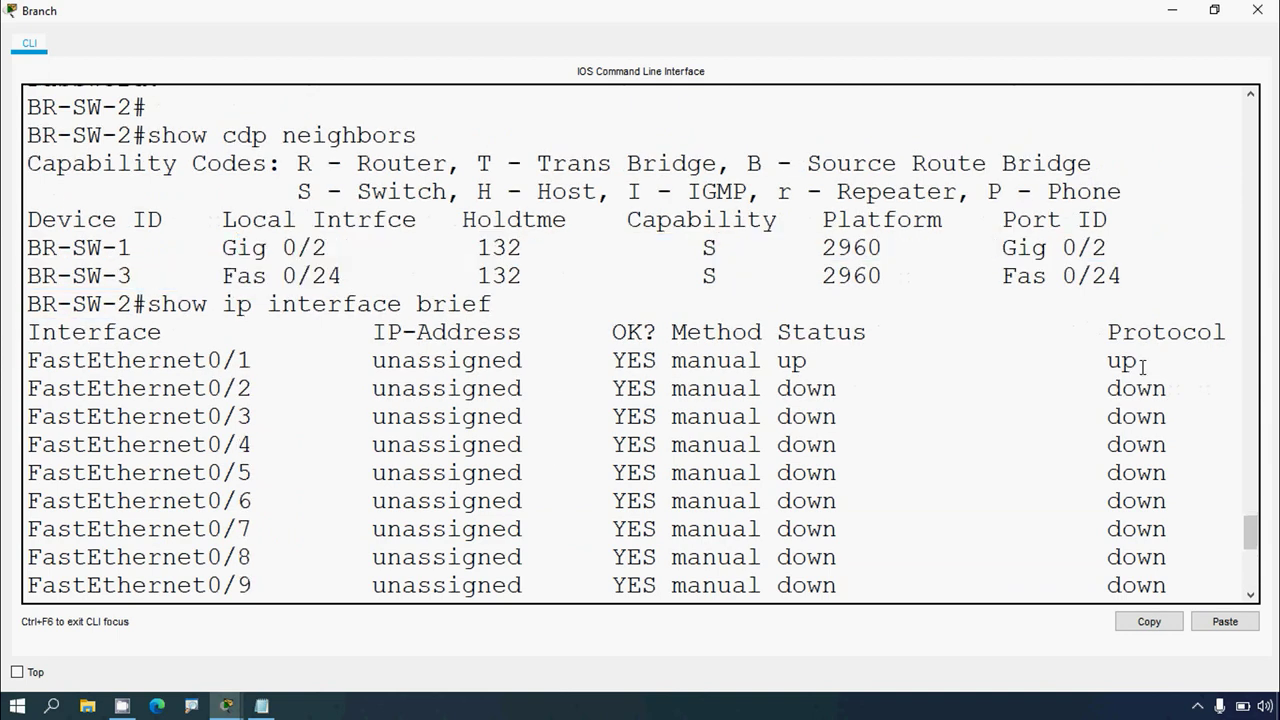
{"action": "left_click_drag", "start_coordinate": [1142, 366], "coordinate": [30, 362]}
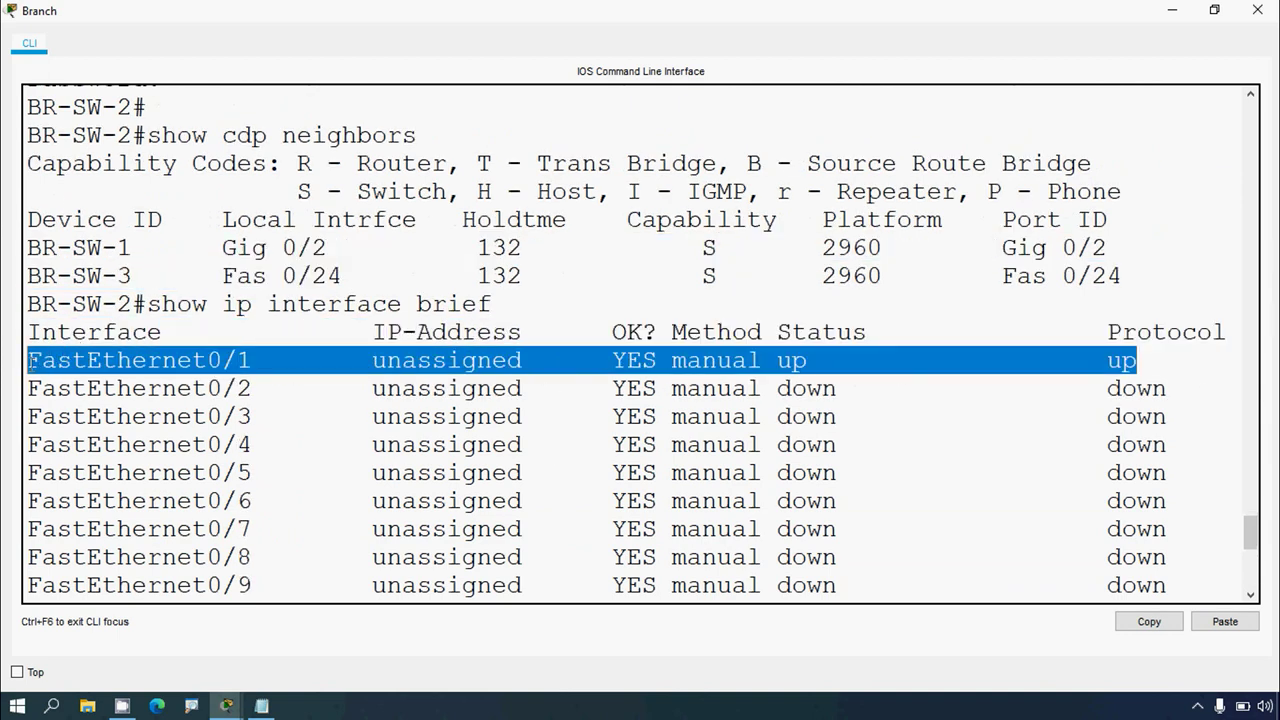
{"action": "left_click", "coordinate": [166, 372]}
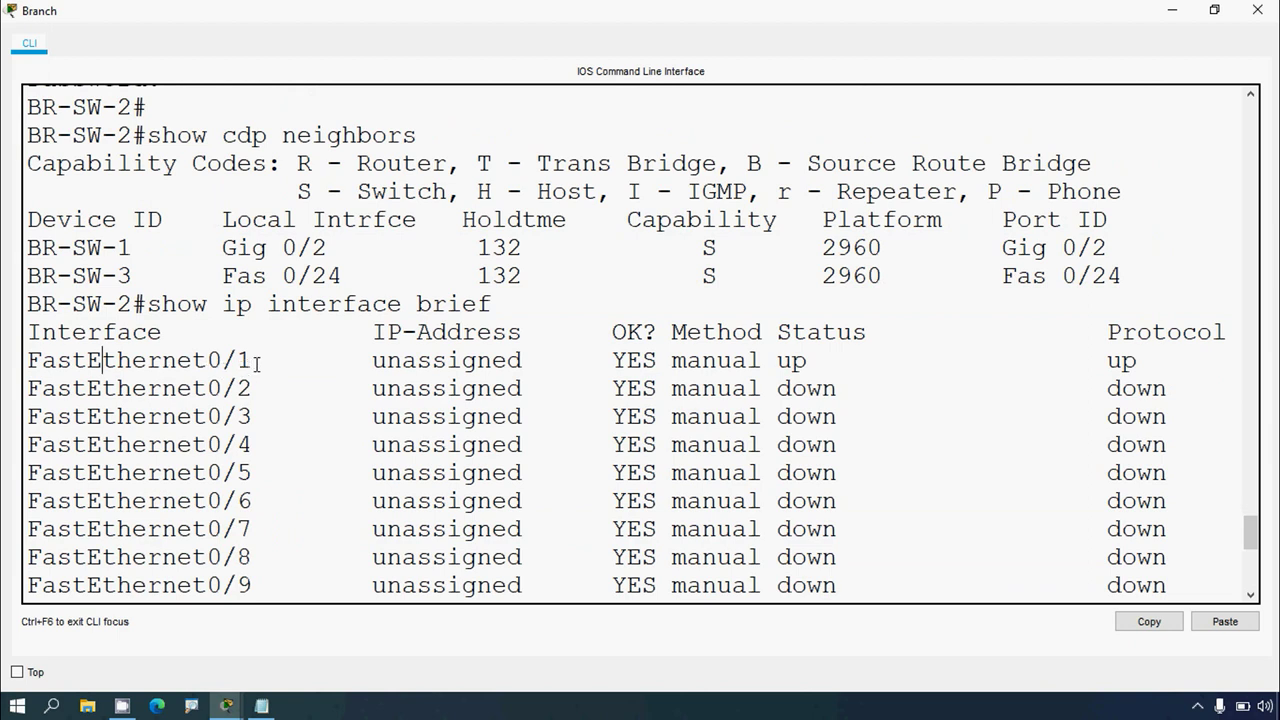
{"action": "left_click_drag", "start_coordinate": [250, 366], "coordinate": [24, 367]}
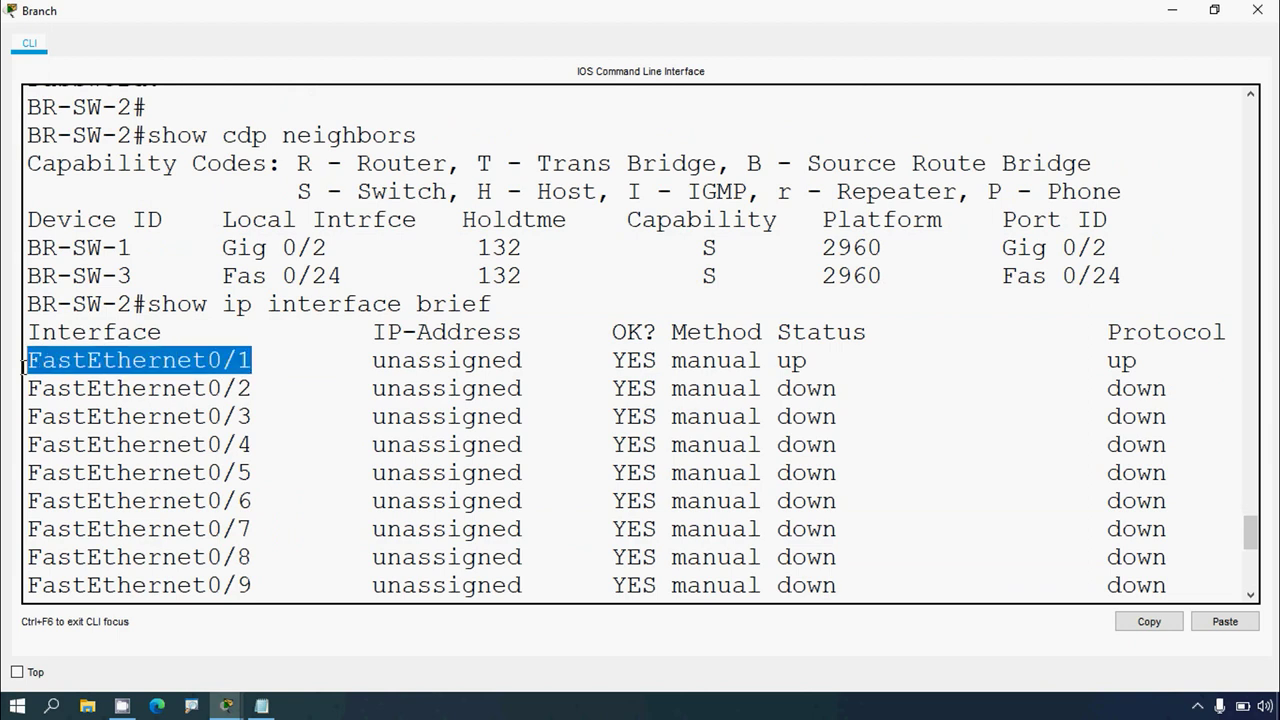
{"action": "key", "text": "alt+Tab"}
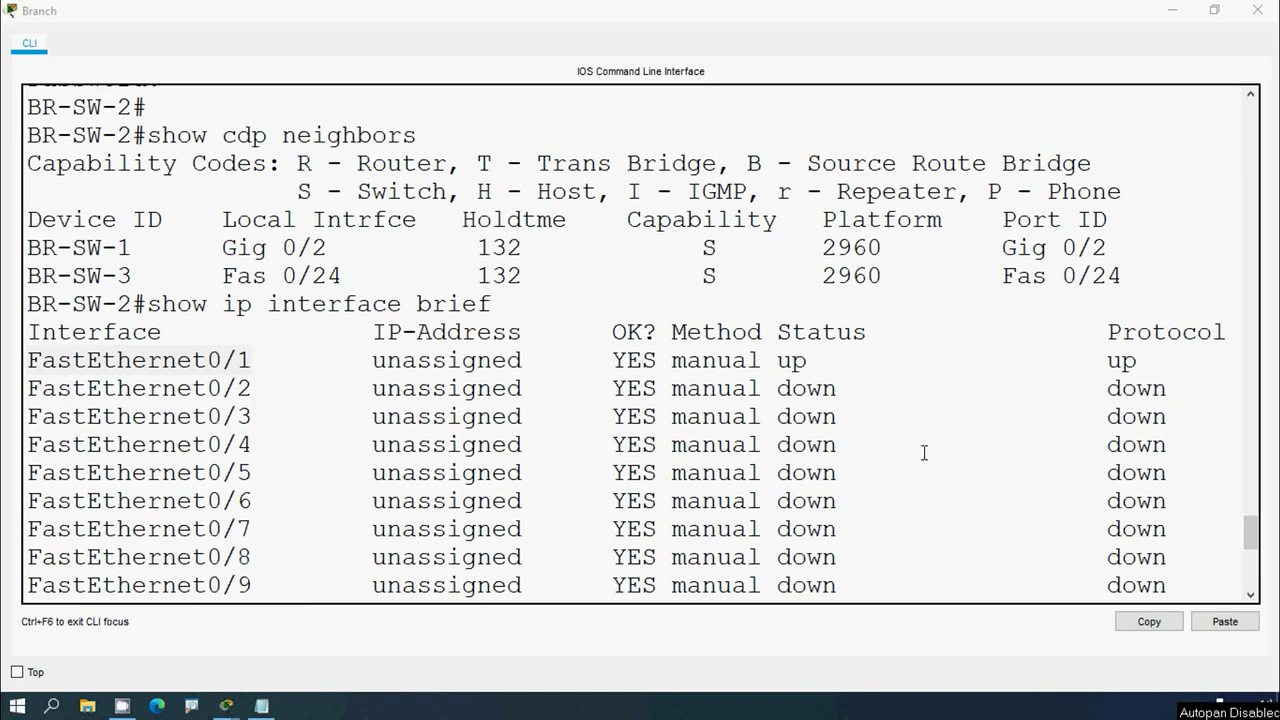
{"action": "left_click", "coordinate": [313, 582]}
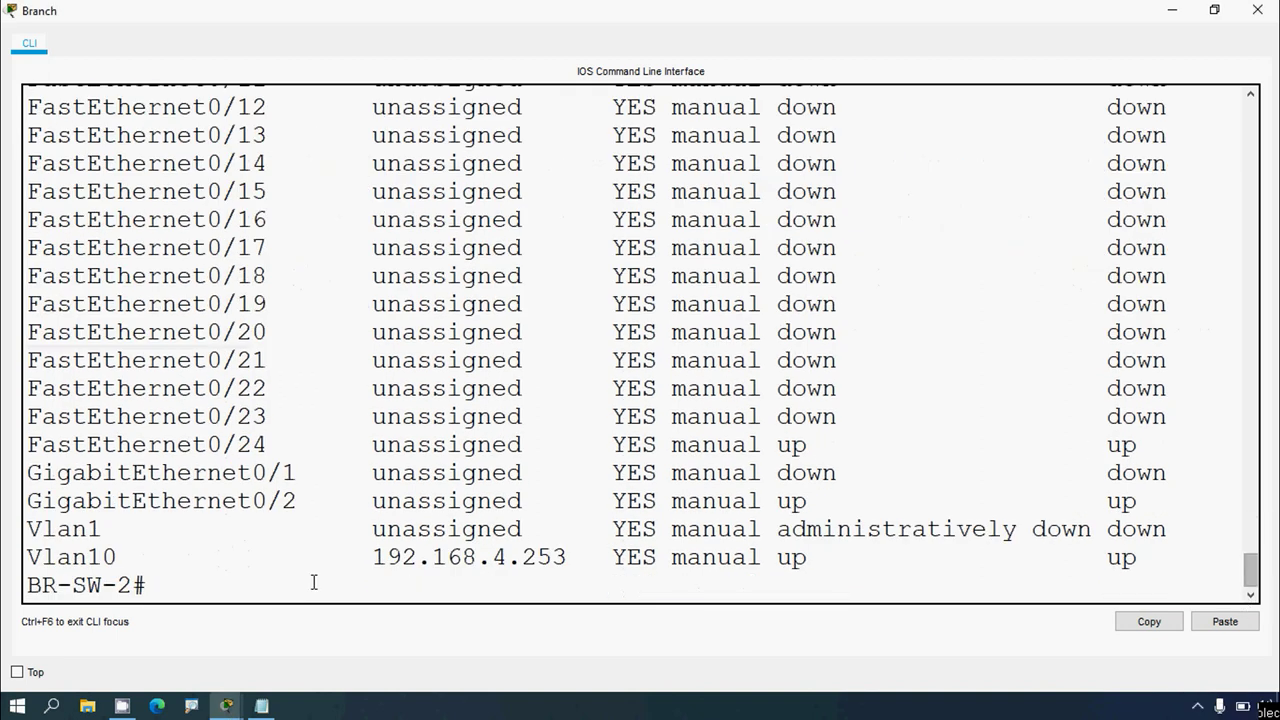
{"action": "type", "text": "configure termina"}
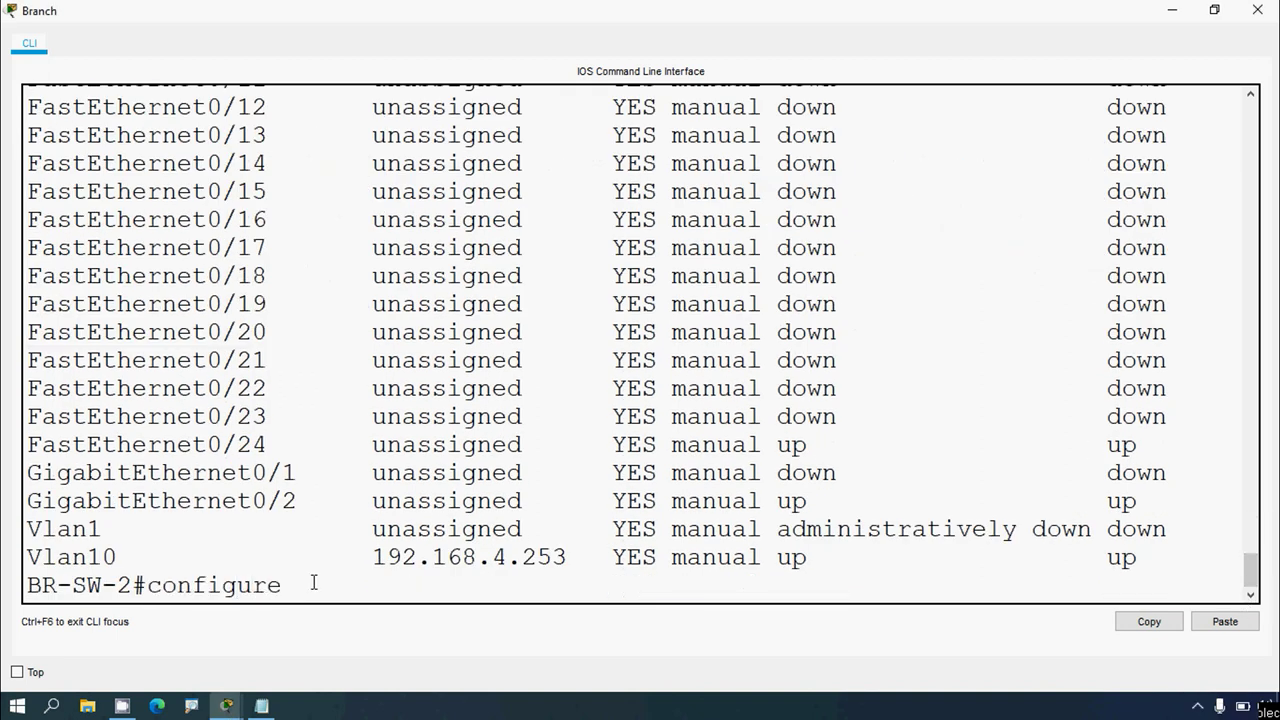
- Enter interface fa0/1 in global config, apply no cdp enable, and minimize the Branch CLI
{"action": "key", "text": "BackSpace"}
{"action": "key", "text": "BackSpace"}
{"action": "type", "text": "nal"}
{"action": "key", "text": "Return"}
{"action": "type", "text": "inte"}
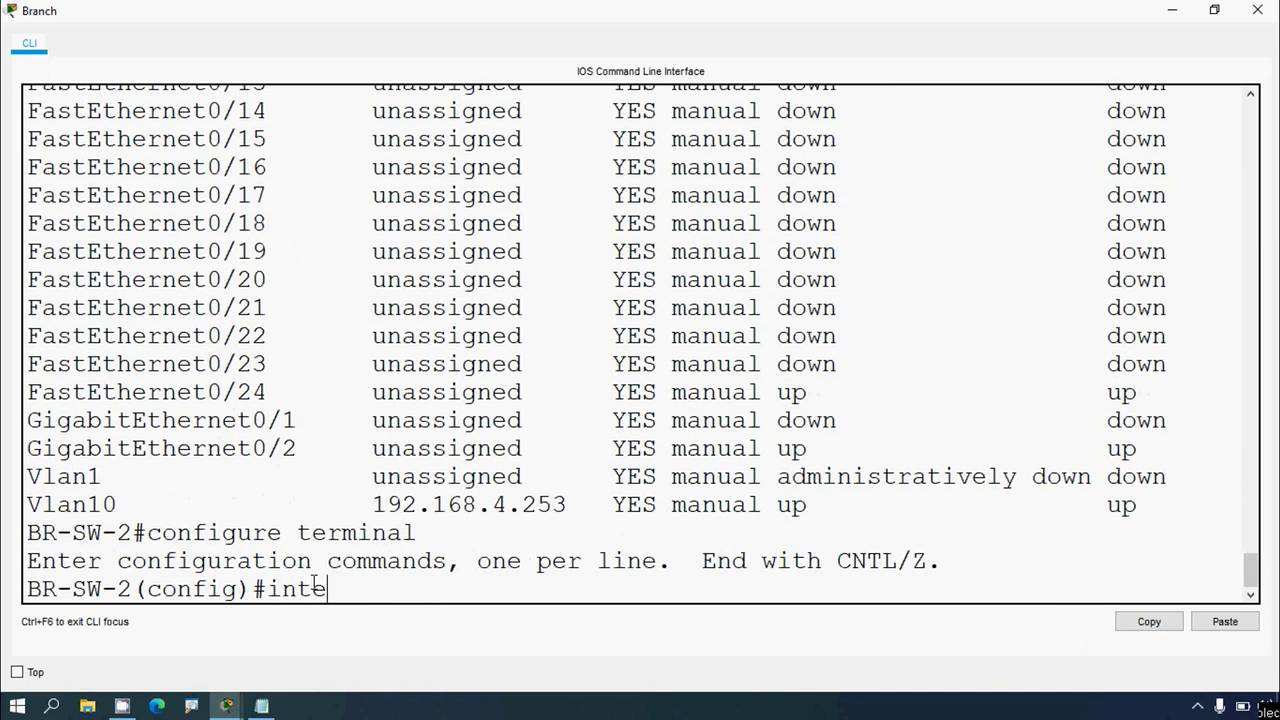
{"action": "type", "text": "rface fa0/1"}
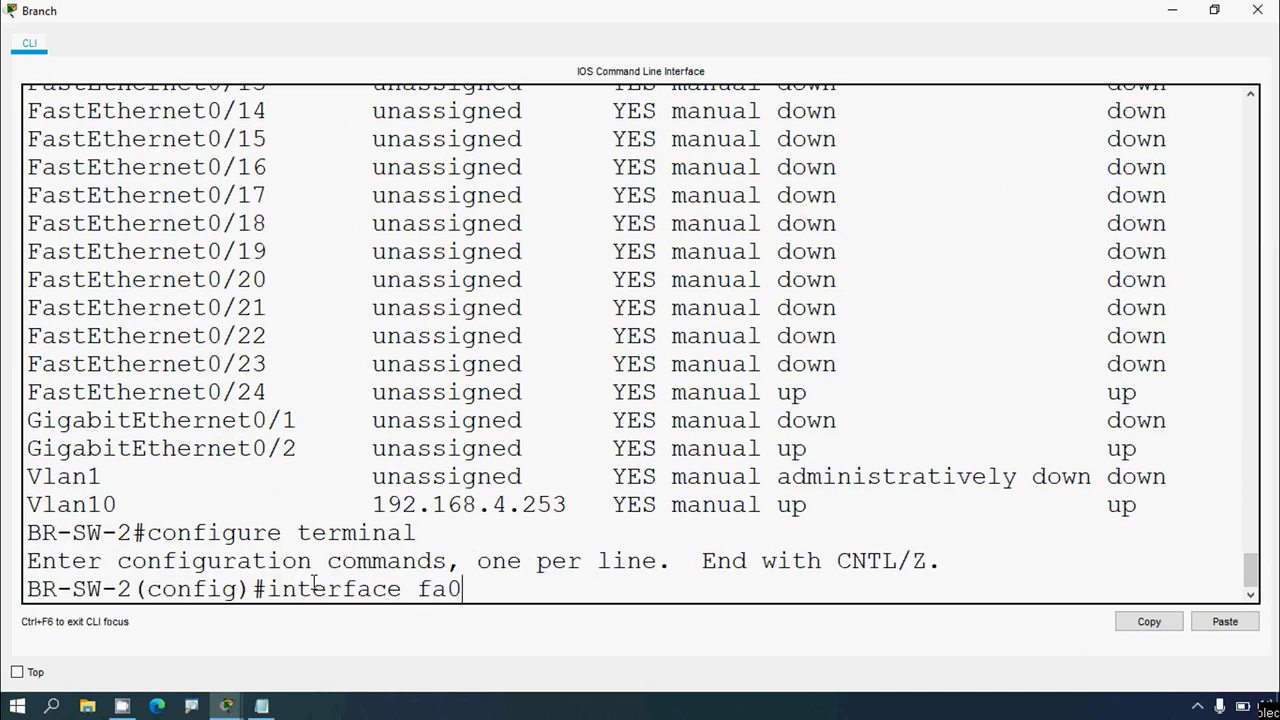
{"action": "key", "text": "Return"}
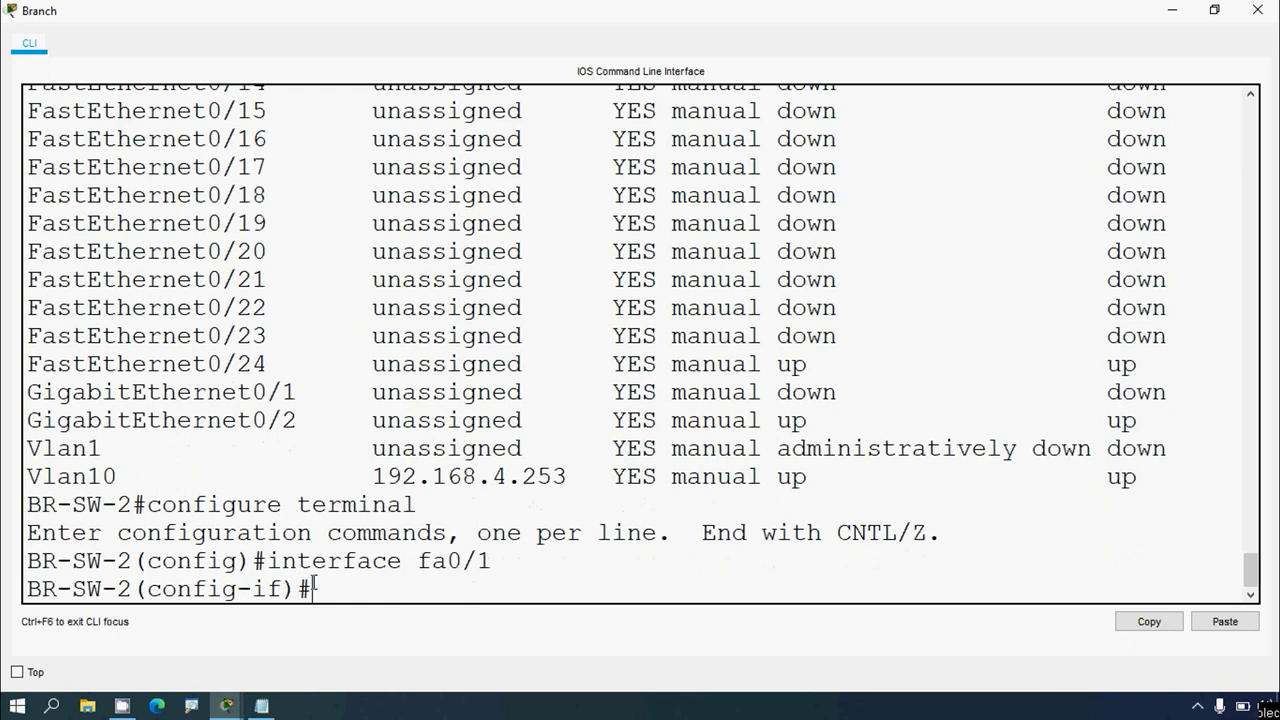
{"action": "type", "text": "no cdp enable"}
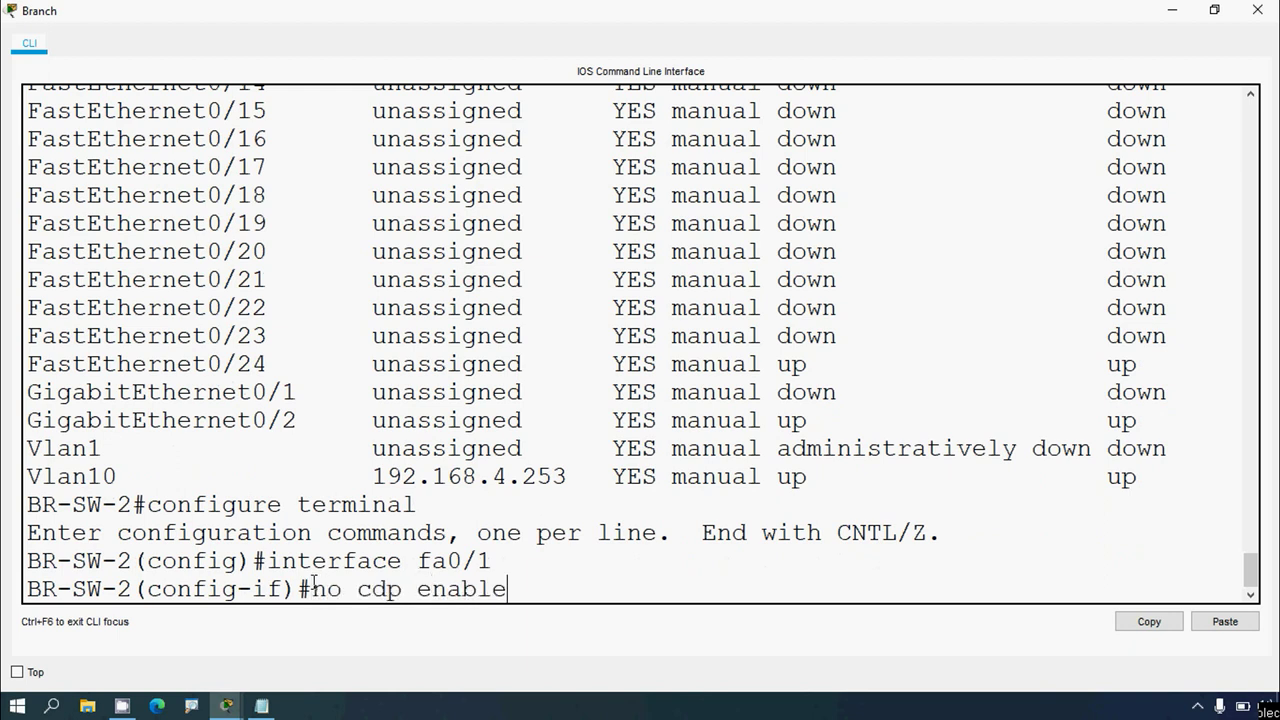
{"action": "key", "text": "Return"}
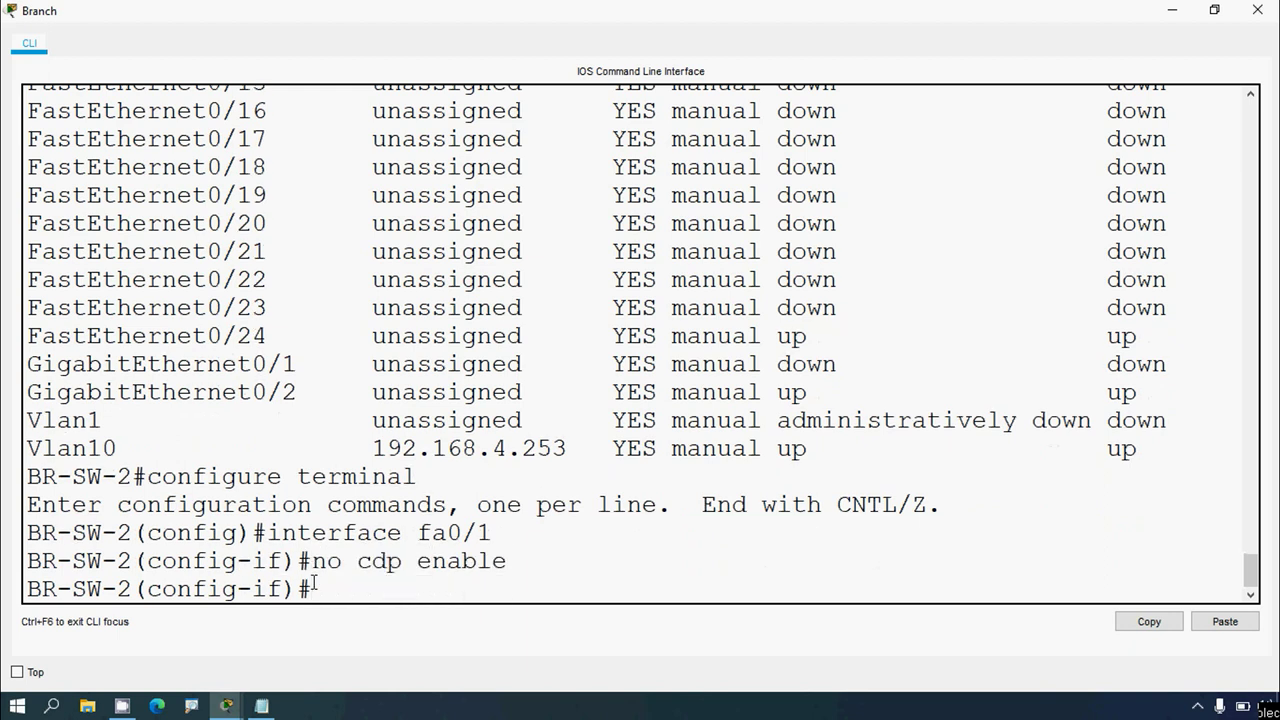
{"action": "left_click", "coordinate": [1171, 10]}
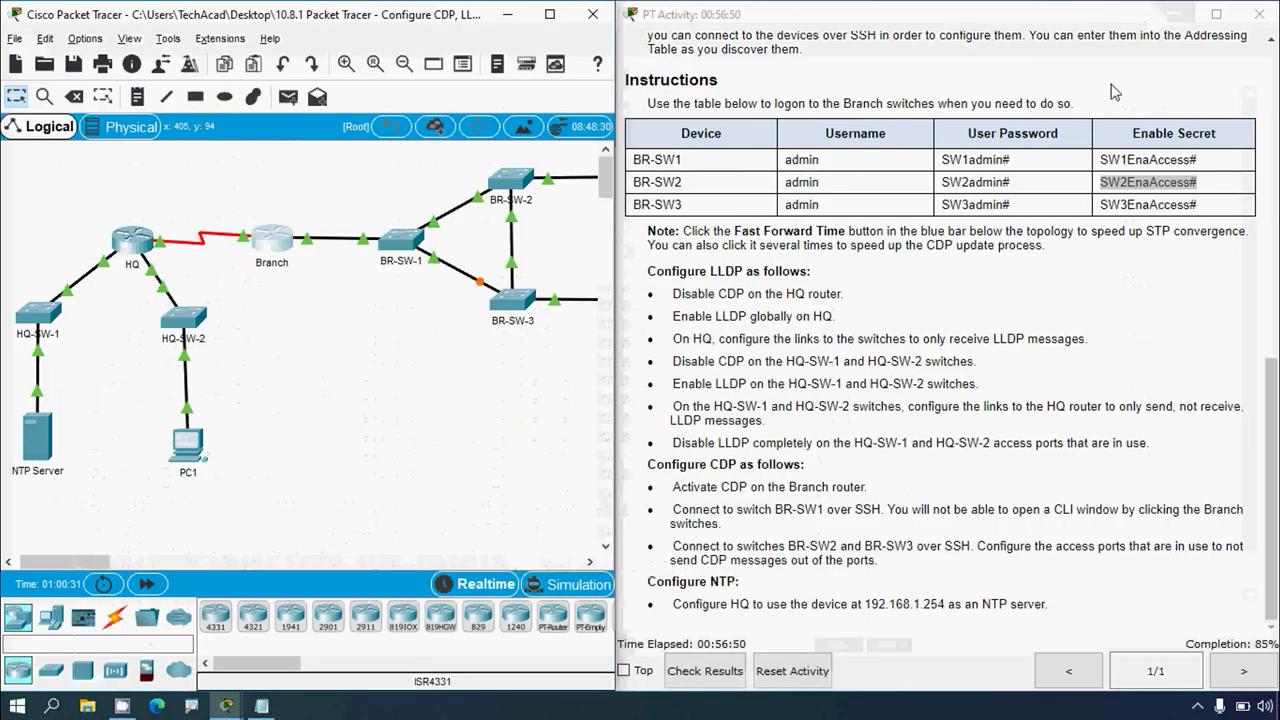
- Copy 192.168.4.254 from the notes, then reopen the Branch CLI full screen
{"action": "key", "text": "alt+Tab"}
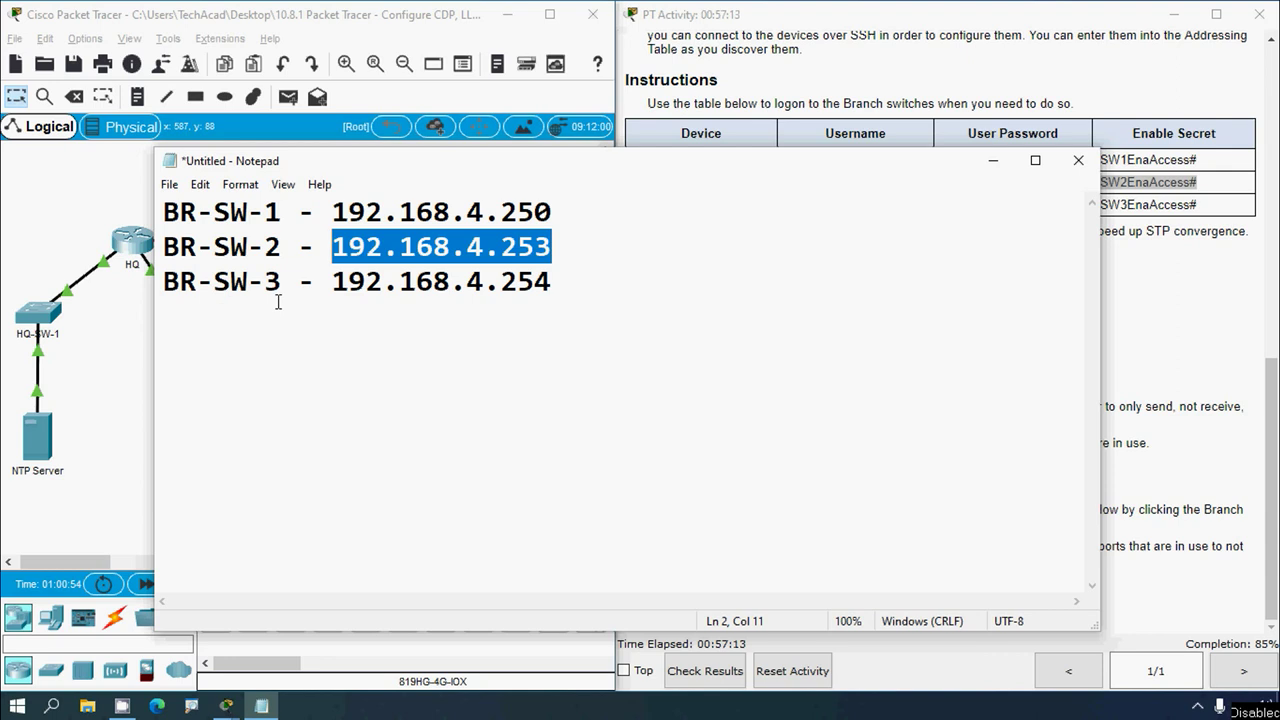
{"action": "left_click_drag", "start_coordinate": [341, 290], "coordinate": [544, 290]}
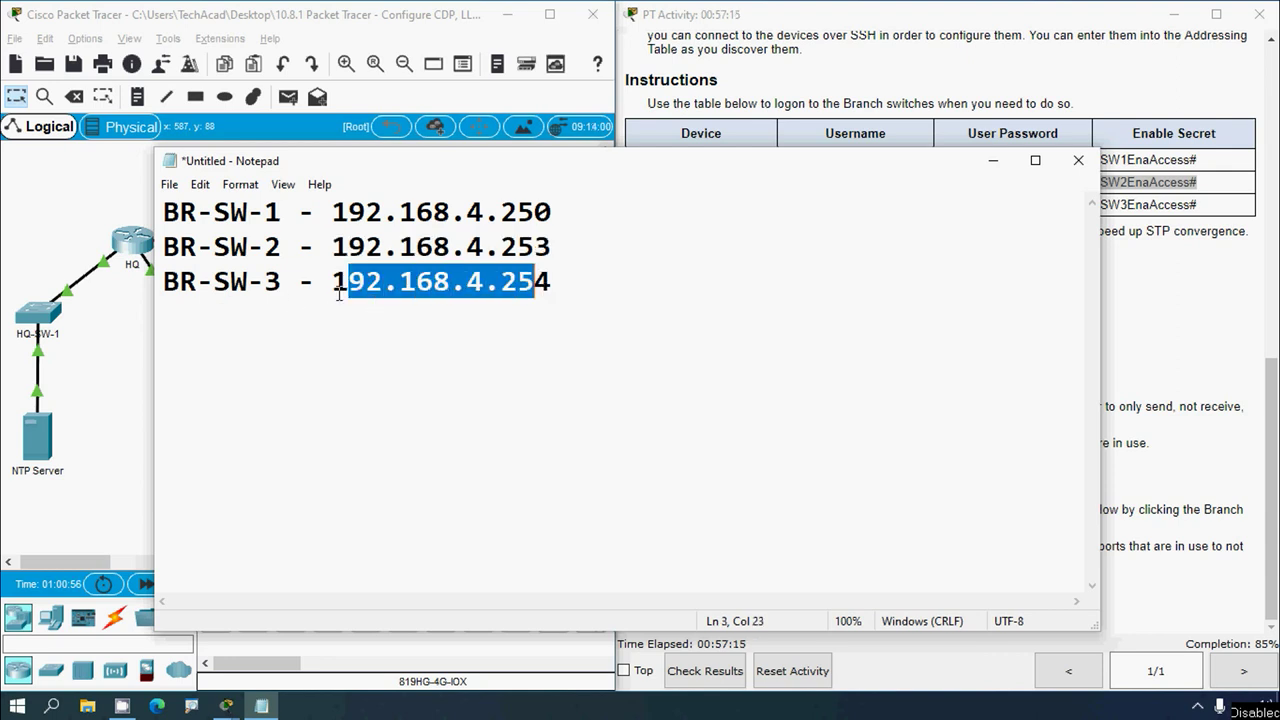
{"action": "left_click_drag", "start_coordinate": [340, 290], "coordinate": [550, 293]}
{"action": "right_click", "coordinate": [520, 291]}
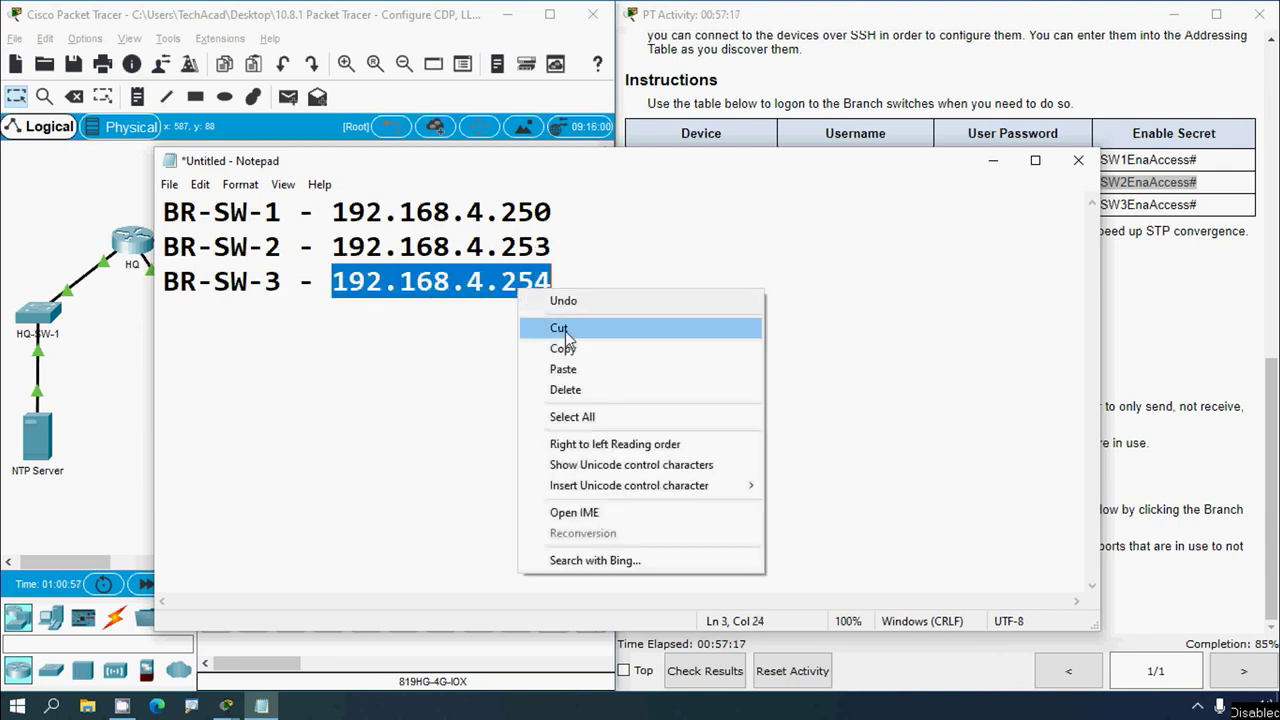
{"action": "left_click", "coordinate": [563, 348]}
{"action": "left_click", "coordinate": [993, 160]}
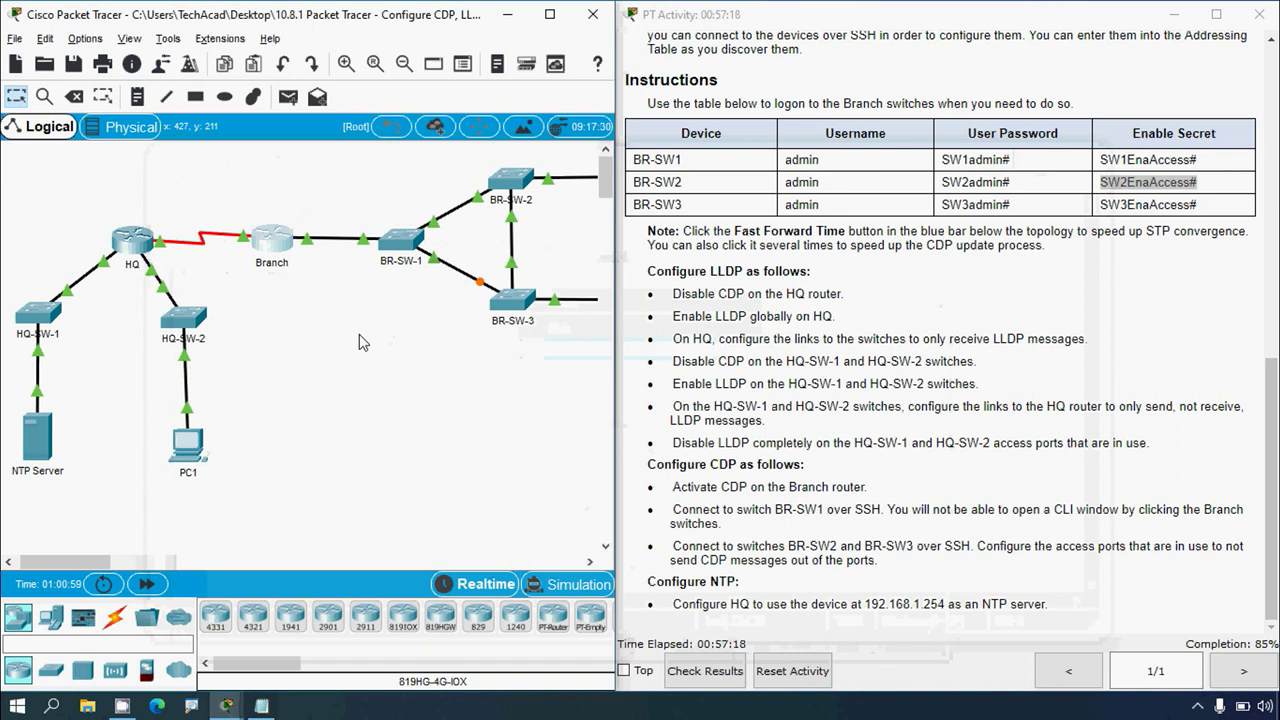
{"action": "left_click", "coordinate": [268, 245]}
{"action": "left_click", "coordinate": [836, 93]}
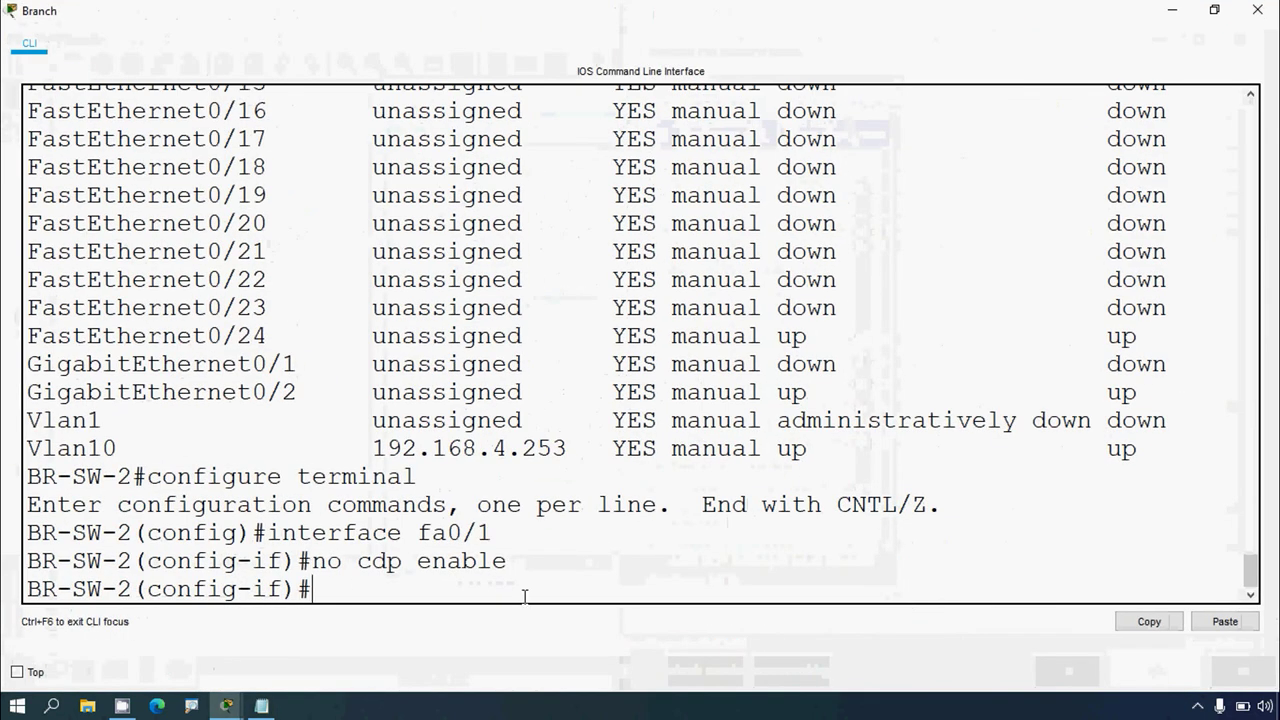
- Exit config mode on BR-SW-2 and run ssh -l admin 192.168.4.254 to reach BR-SW-3
{"action": "type", "text": "end"}
{"action": "key", "text": "Return"}
{"action": "key", "text": "Return"}
{"action": "type", "text": "s"}
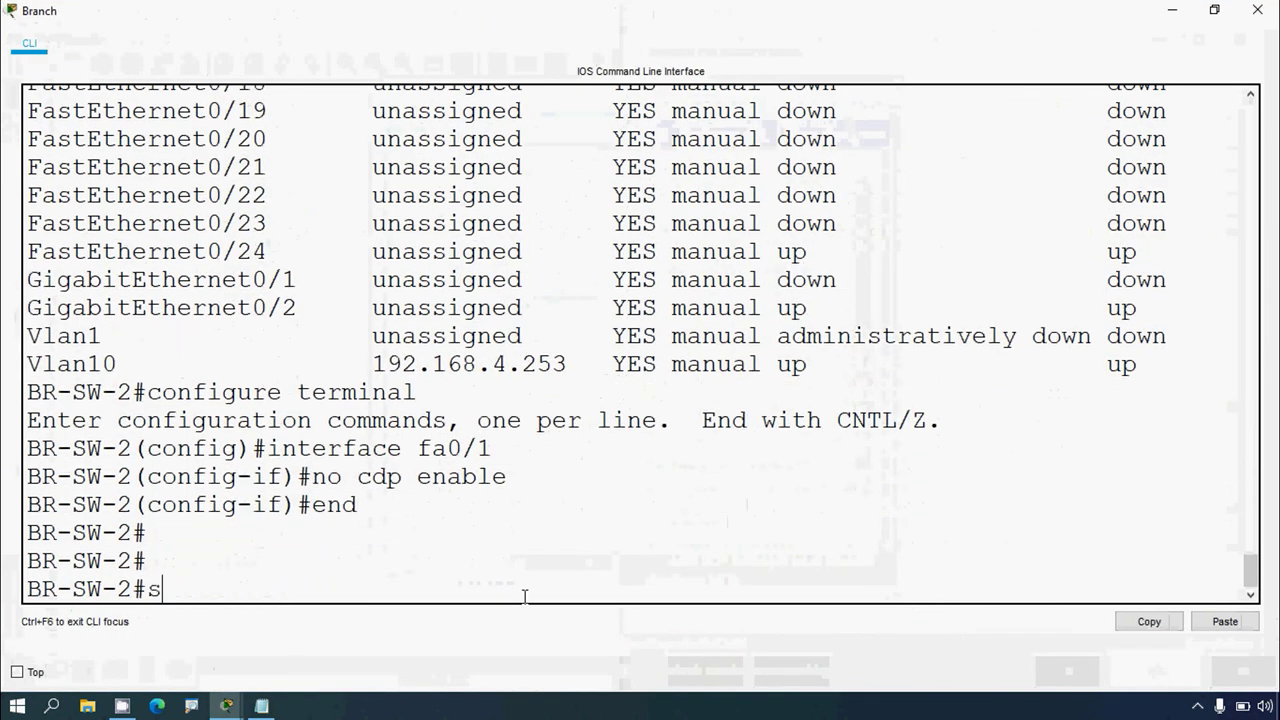
{"action": "type", "text": "sh -l"}
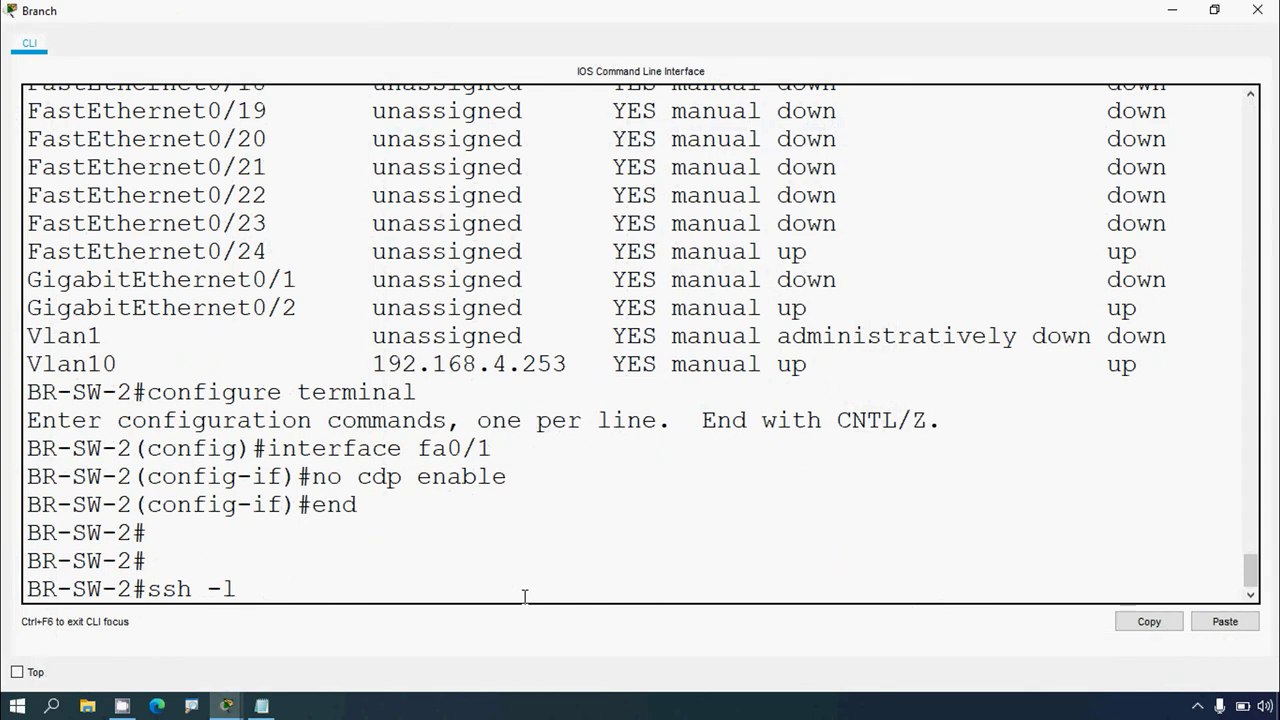
{"action": "type", "text": " admin"}
{"action": "right_click", "coordinate": [382, 594]}
{"action": "left_click", "coordinate": [410, 629]}
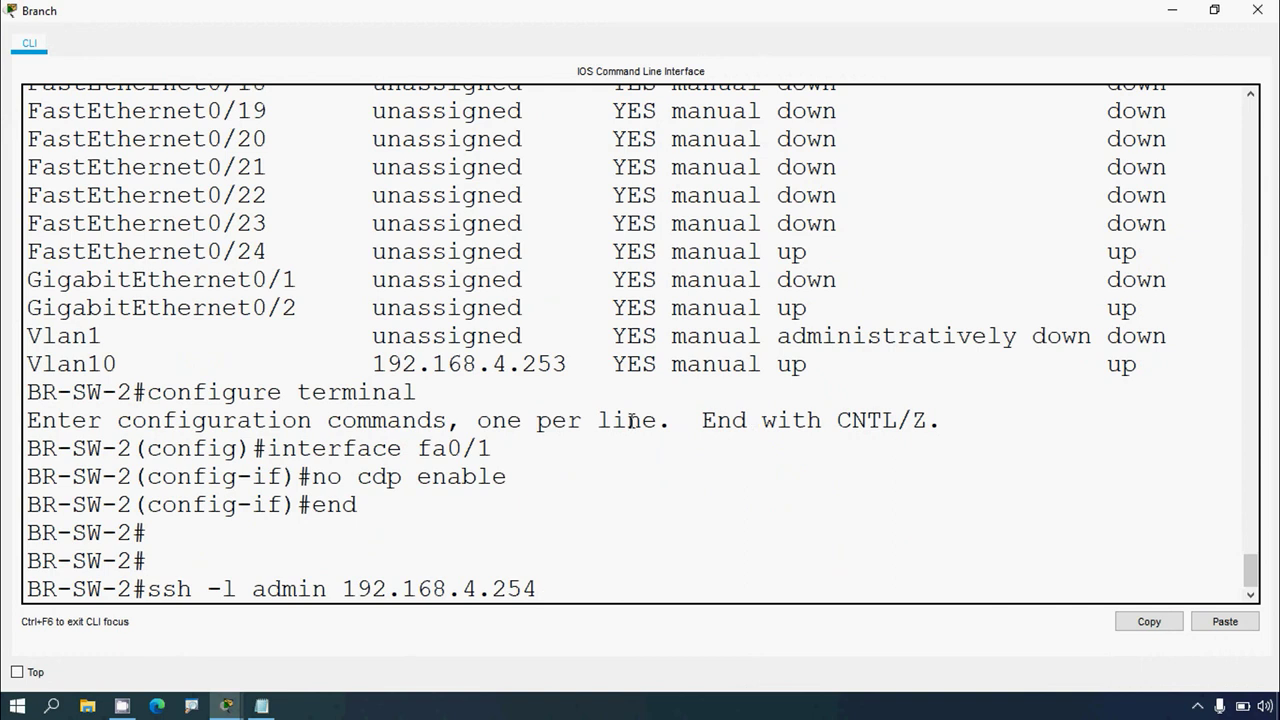
{"action": "key", "text": "Return"}
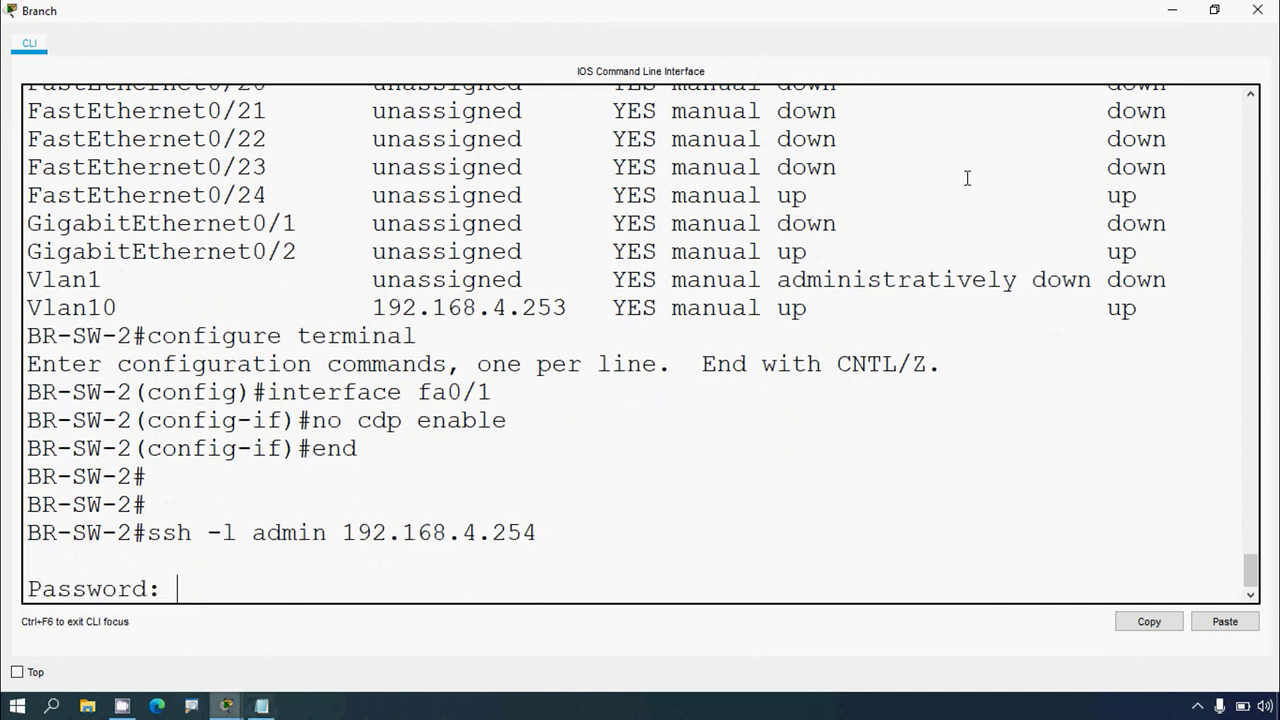
- Log in to BR-SW-3 with the SW3 user password copied from the instructions table
{"action": "left_click", "coordinate": [1170, 14]}
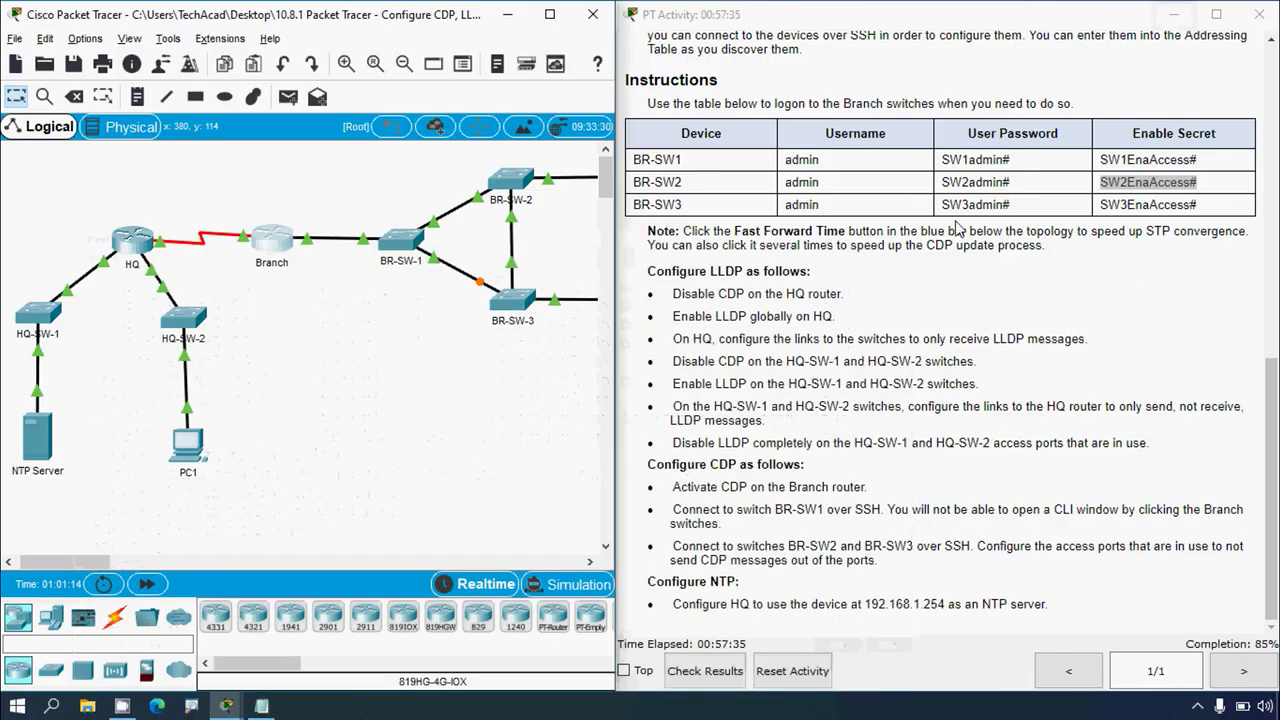
{"action": "left_click_drag", "start_coordinate": [943, 204], "coordinate": [1030, 208]}
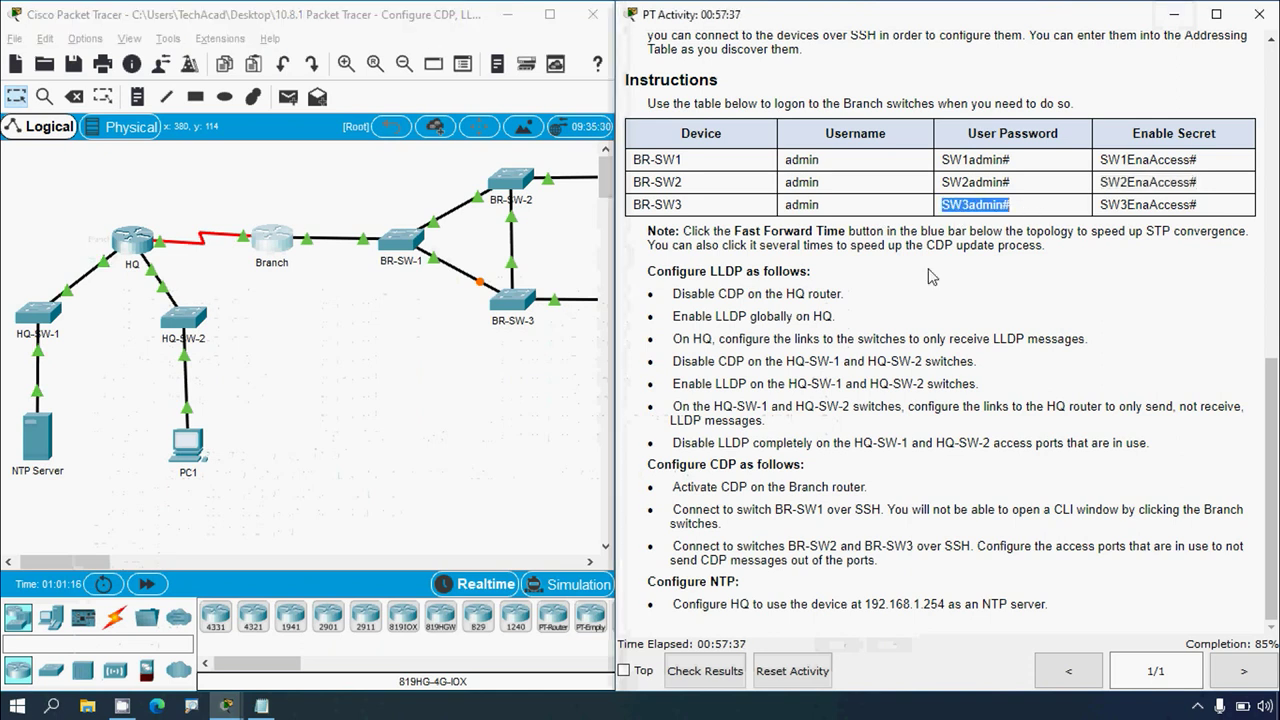
{"action": "left_click", "coordinate": [272, 250]}
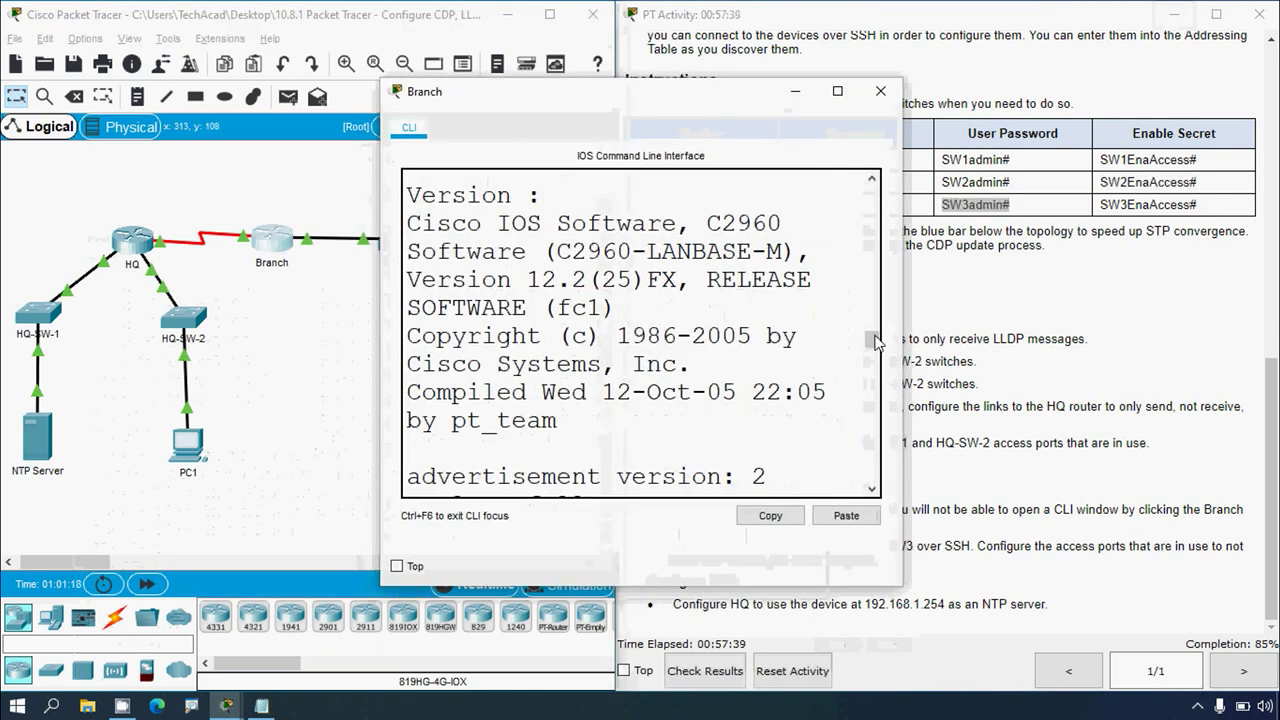
{"action": "right_click", "coordinate": [560, 470]}
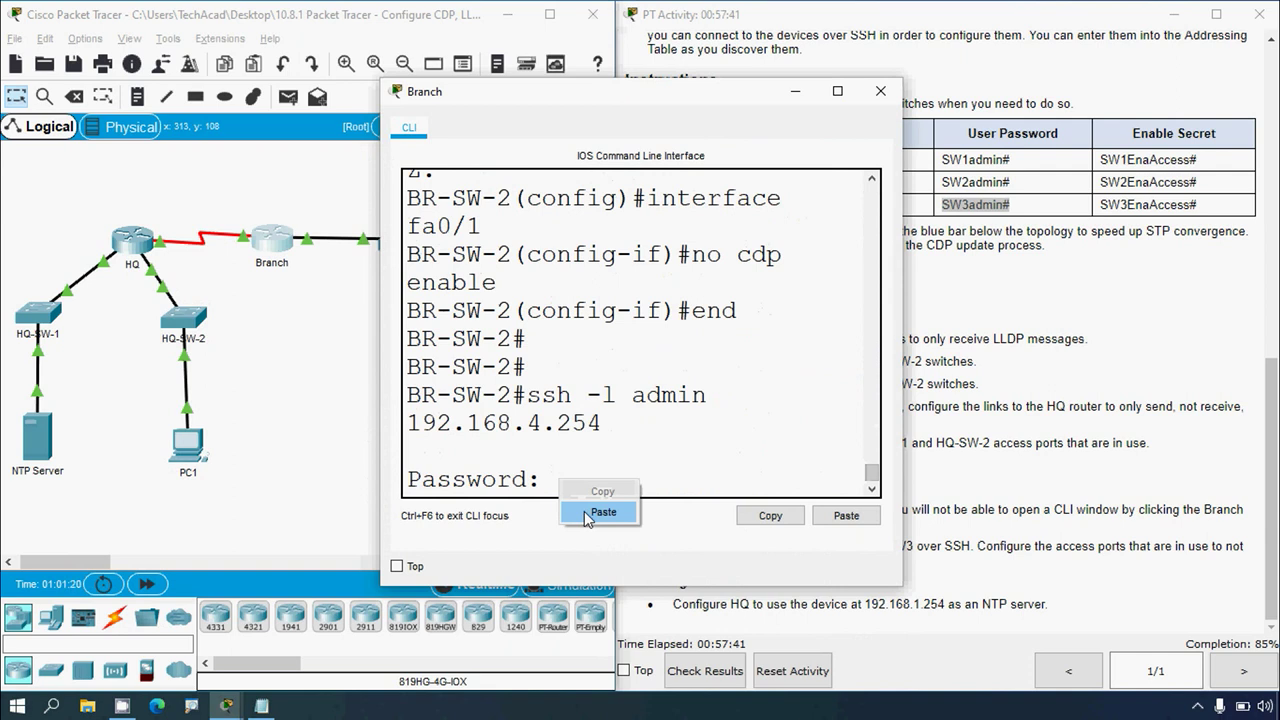
{"action": "left_click", "coordinate": [584, 511]}
{"action": "key", "text": "Return"}
- Run enable on BR-SW-3 with the SW3 enable secret and maximize the Branch terminal
{"action": "type", "text": "enable"}
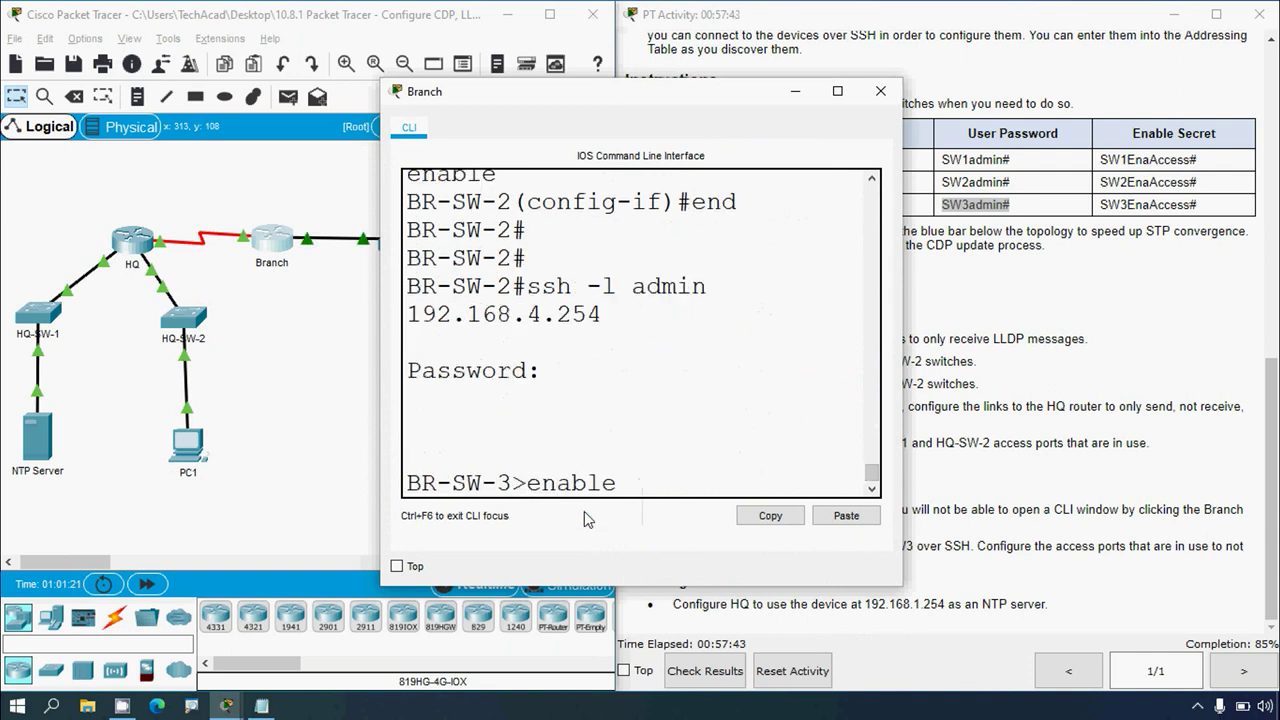
{"action": "key", "text": "Return"}
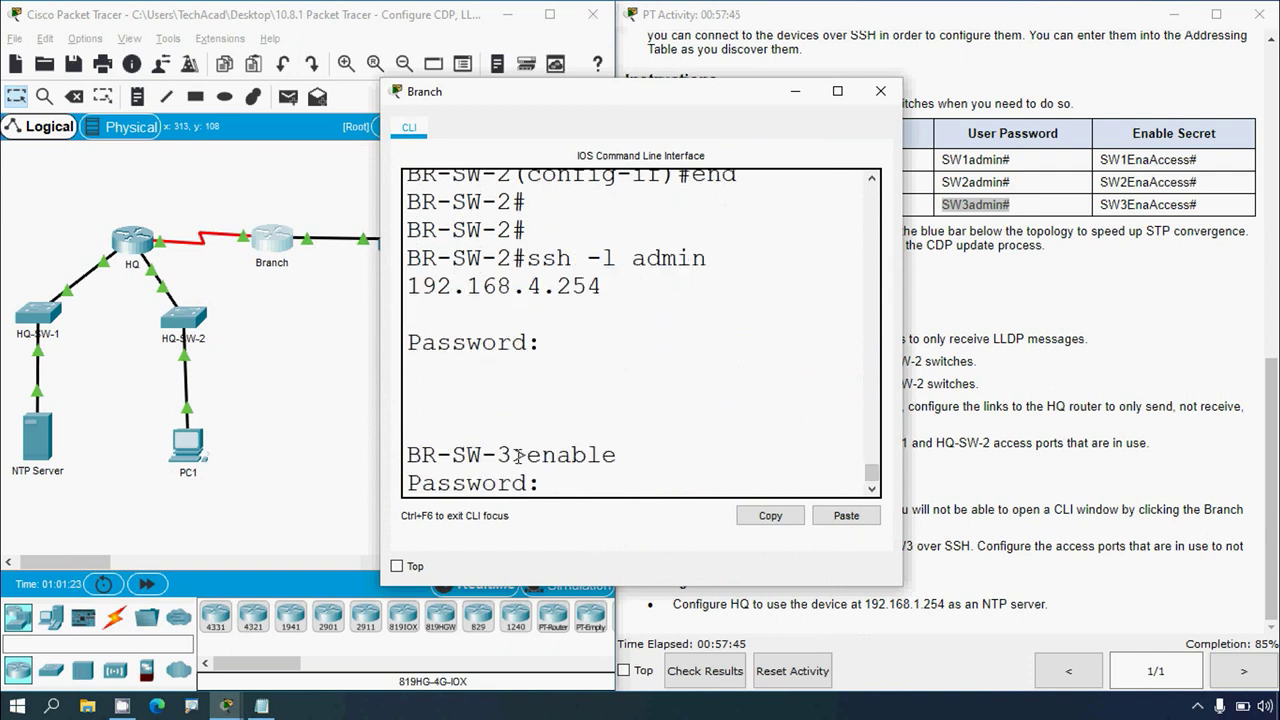
{"action": "left_click_drag", "start_coordinate": [518, 456], "coordinate": [413, 472]}
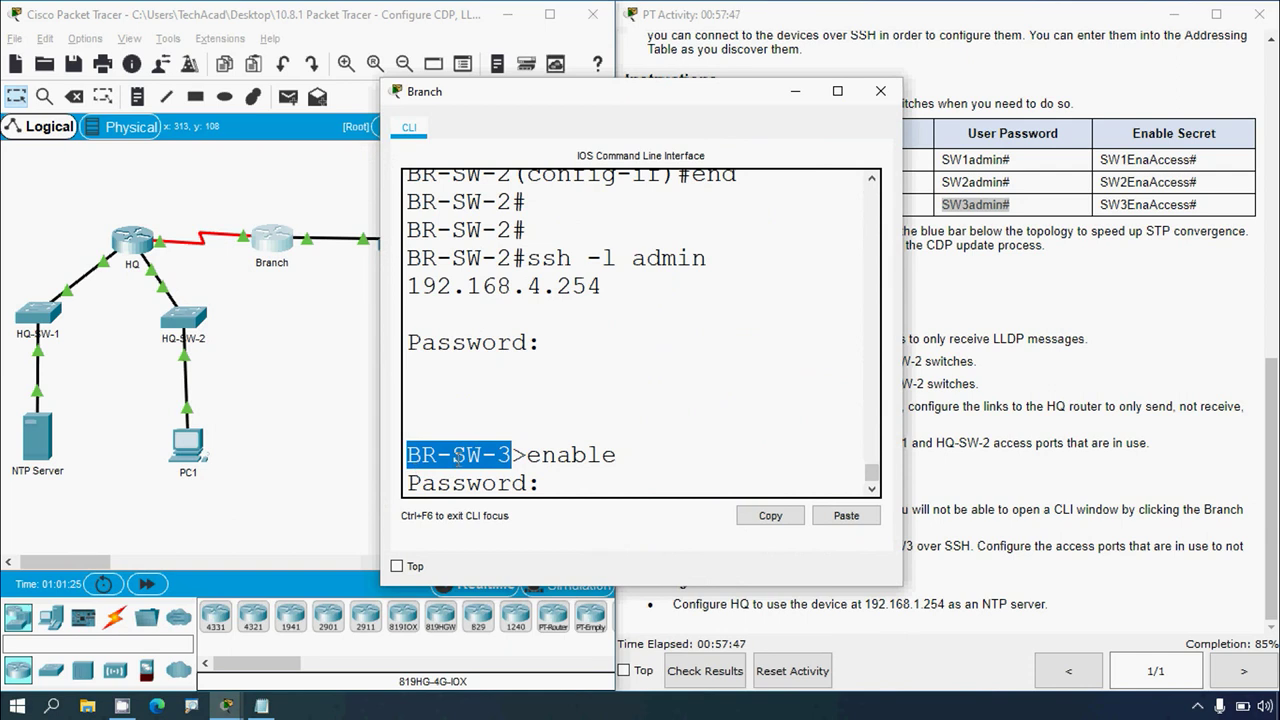
{"action": "left_click", "coordinate": [1129, 248]}
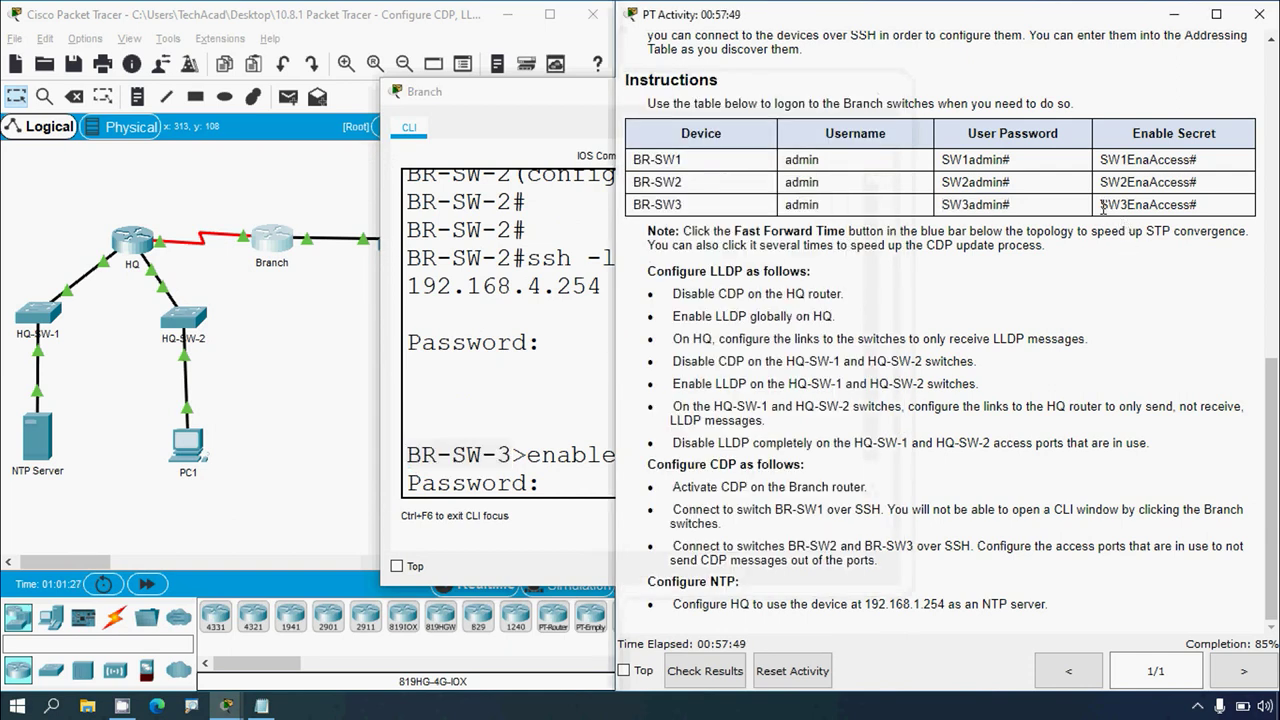
{"action": "left_click_drag", "start_coordinate": [1101, 205], "coordinate": [1198, 206]}
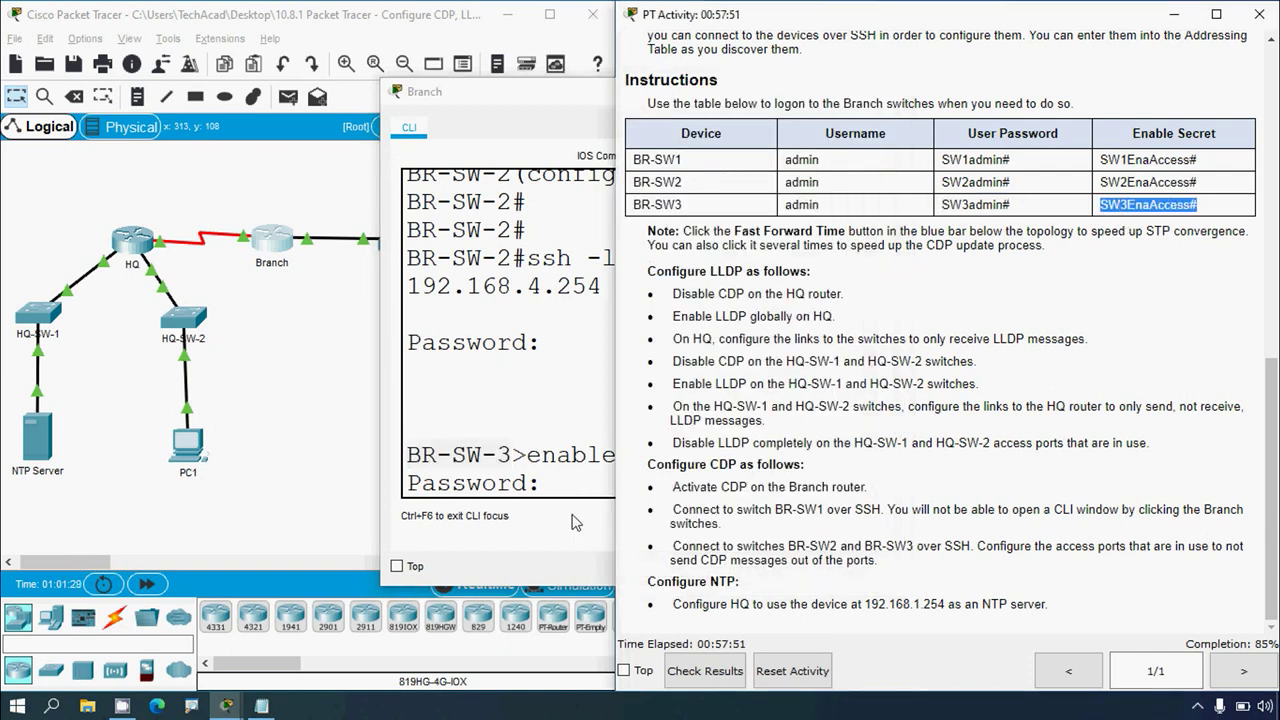
{"action": "left_click", "coordinate": [575, 522]}
{"action": "right_click", "coordinate": [562, 484]}
{"action": "left_click", "coordinate": [590, 515]}
{"action": "key", "text": "Return"}
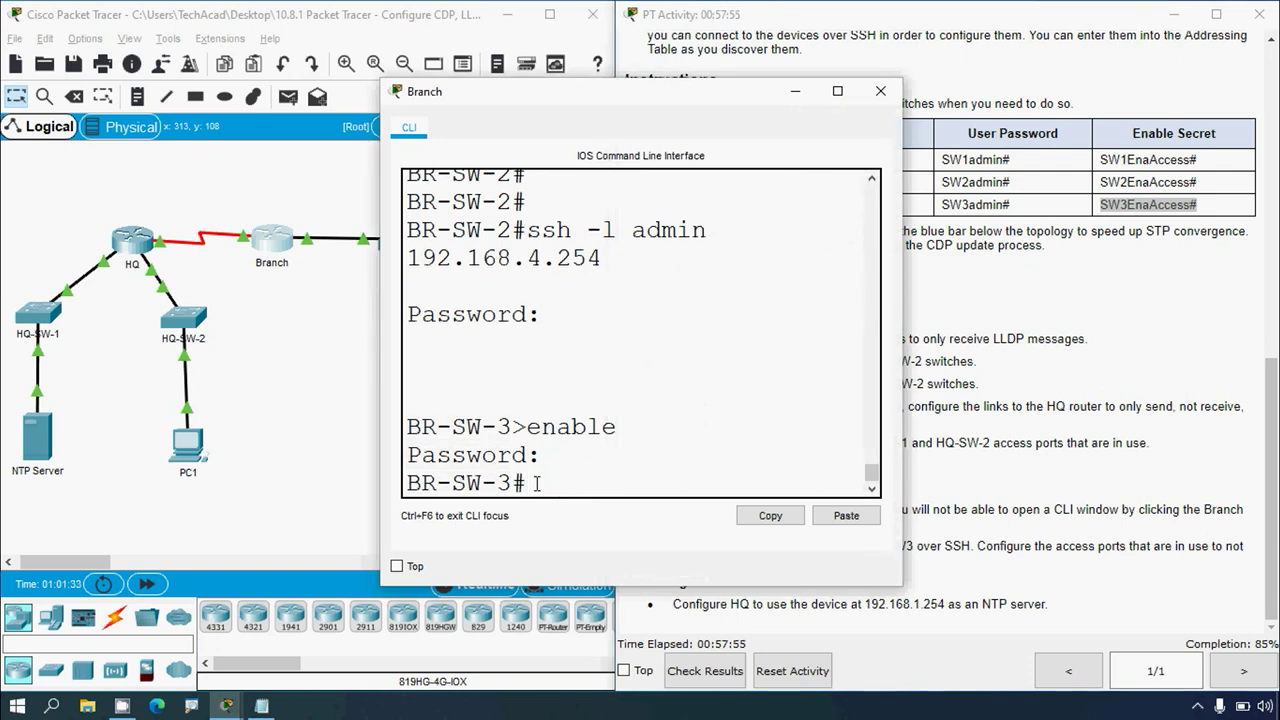
{"action": "left_click", "coordinate": [837, 91]}
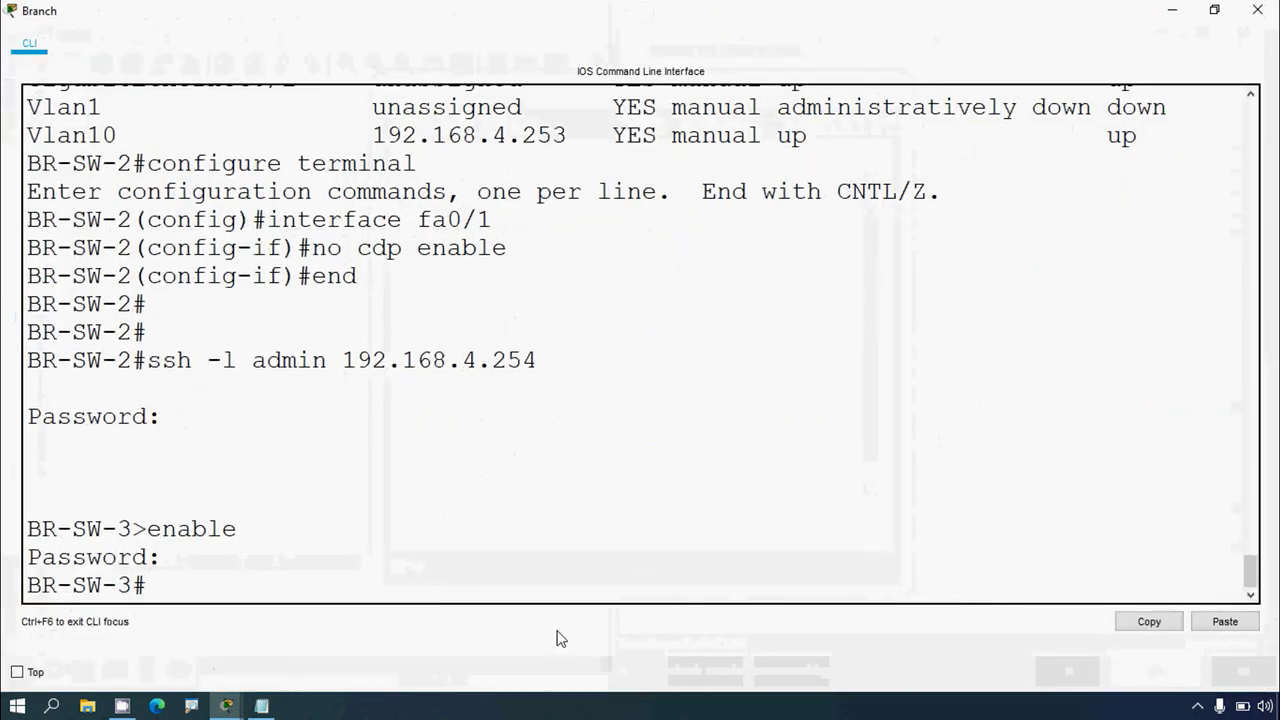
- Run show cdp neighbors on BR-SW-3, correcting the typos
{"action": "type", "text": "show cdp"}
{"action": "key", "text": "BackSpace"}
{"action": "type", "text": "d"}
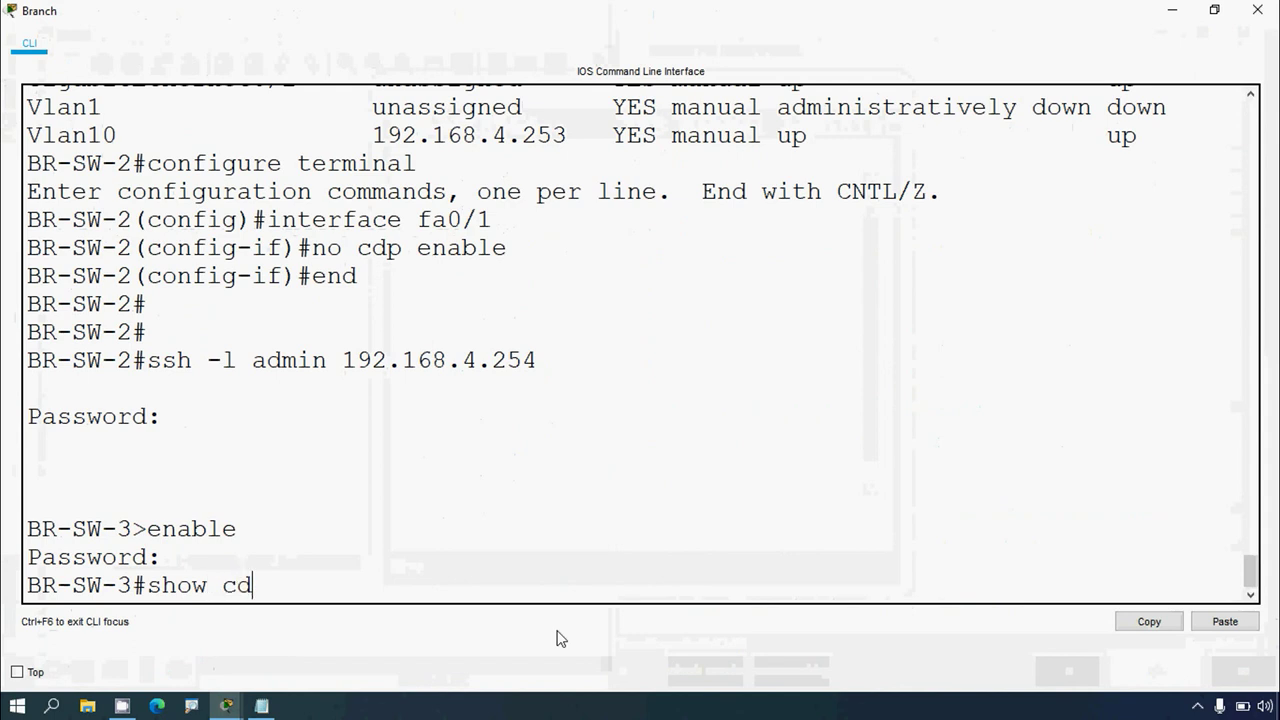
{"action": "type", "text": "p neighbots"}
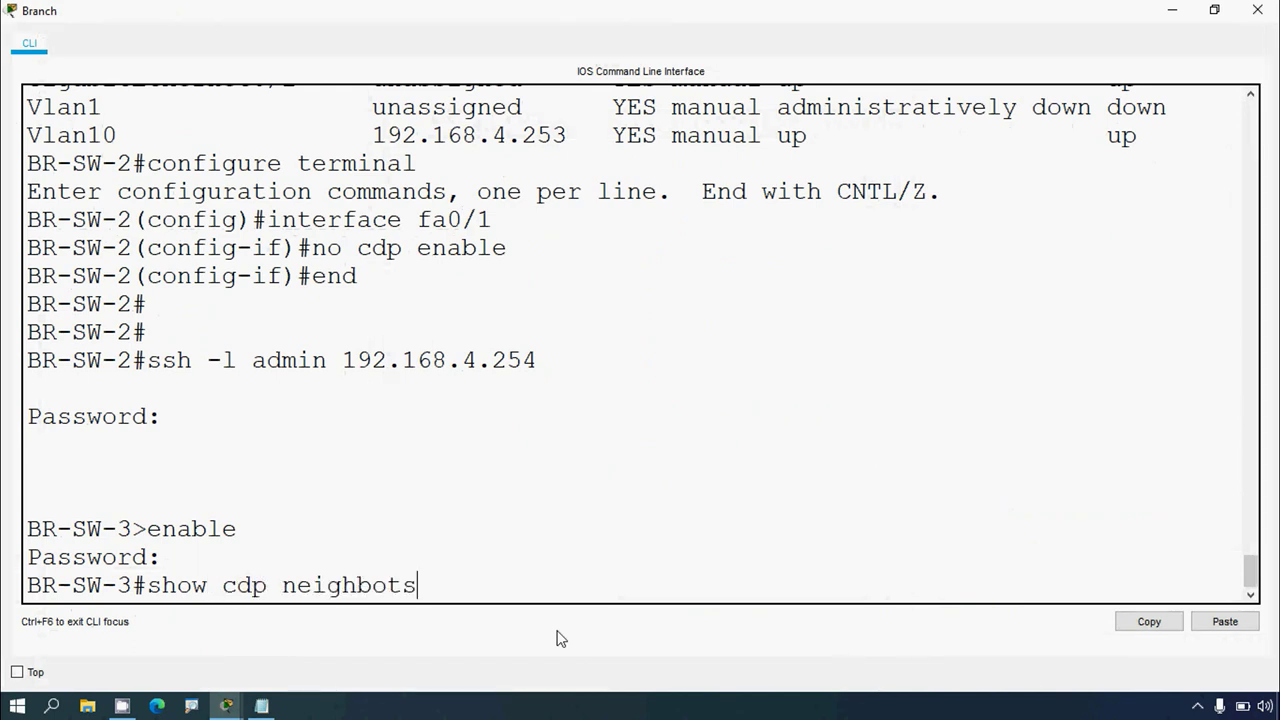
{"action": "key", "text": "BackSpace"}
{"action": "key", "text": "BackSpace"}
{"action": "type", "text": "rs"}
{"action": "key", "text": "Return"}
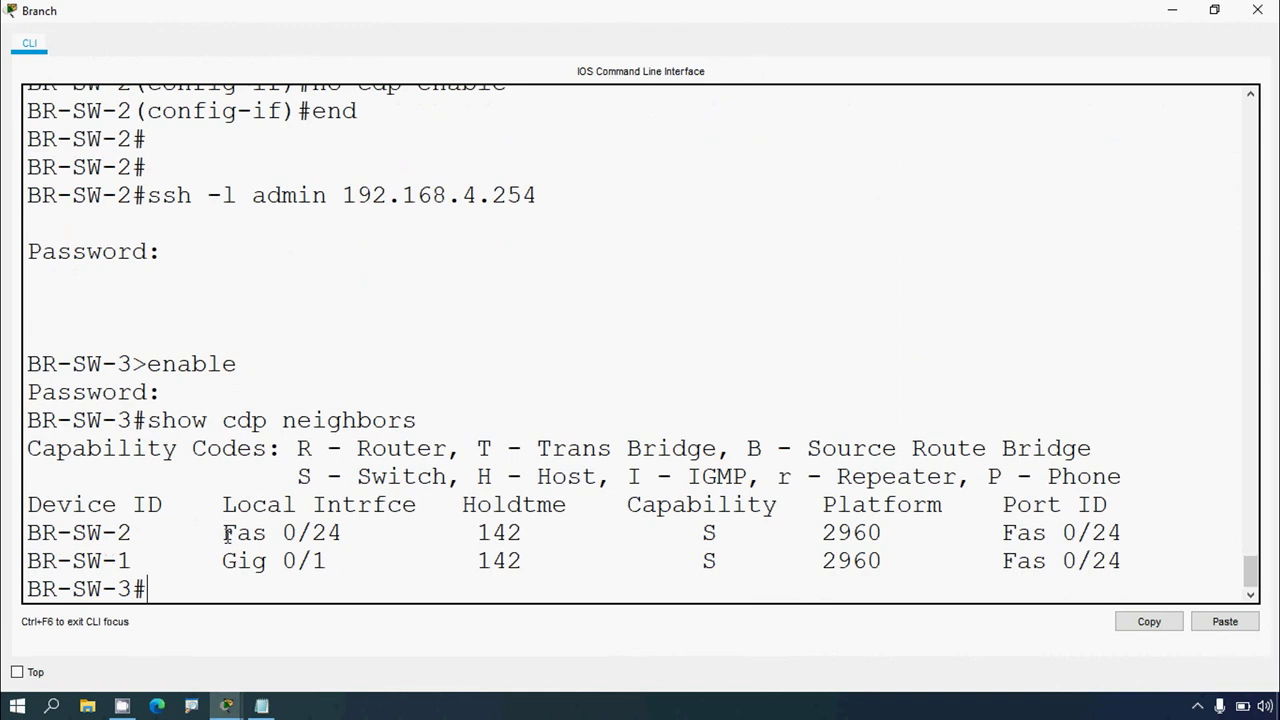
- Highlight Fas 0/24 facing BR-SW-2 and Gig 0/1 facing BR-SW-1 in the neighbor table
{"action": "left_click_drag", "start_coordinate": [224, 533], "coordinate": [341, 533]}
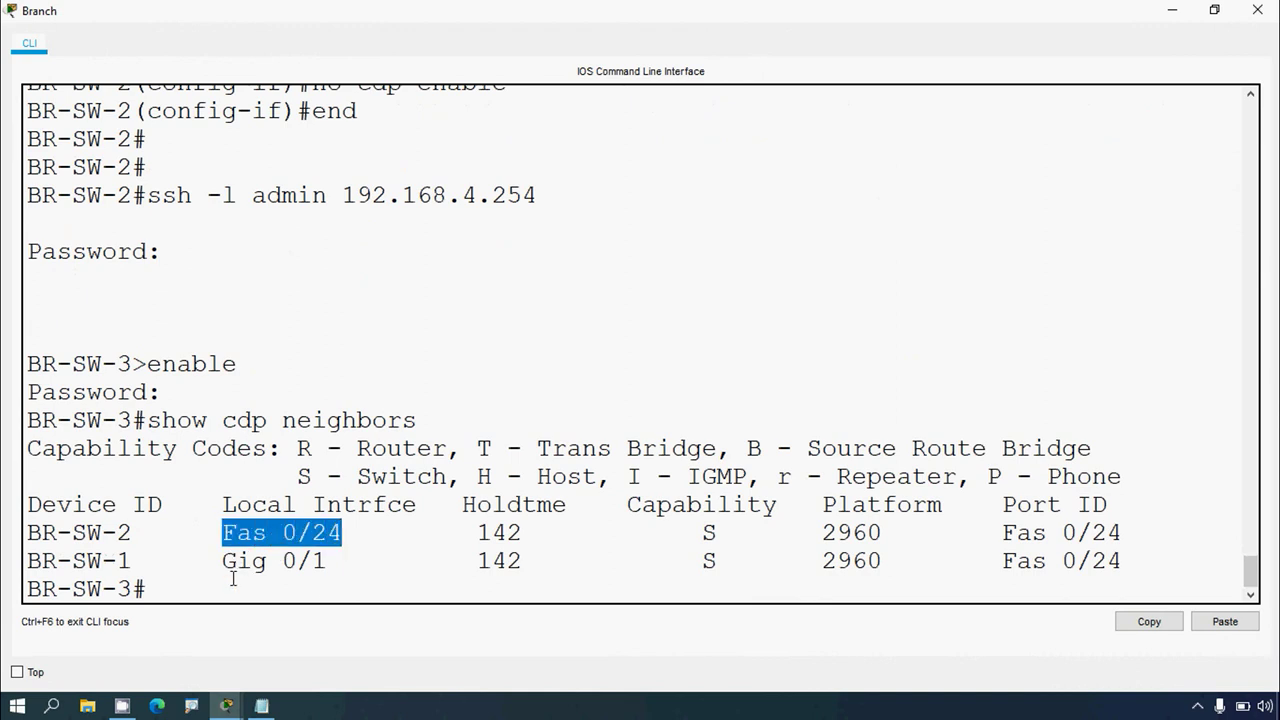
{"action": "left_click_drag", "start_coordinate": [223, 560], "coordinate": [328, 560]}
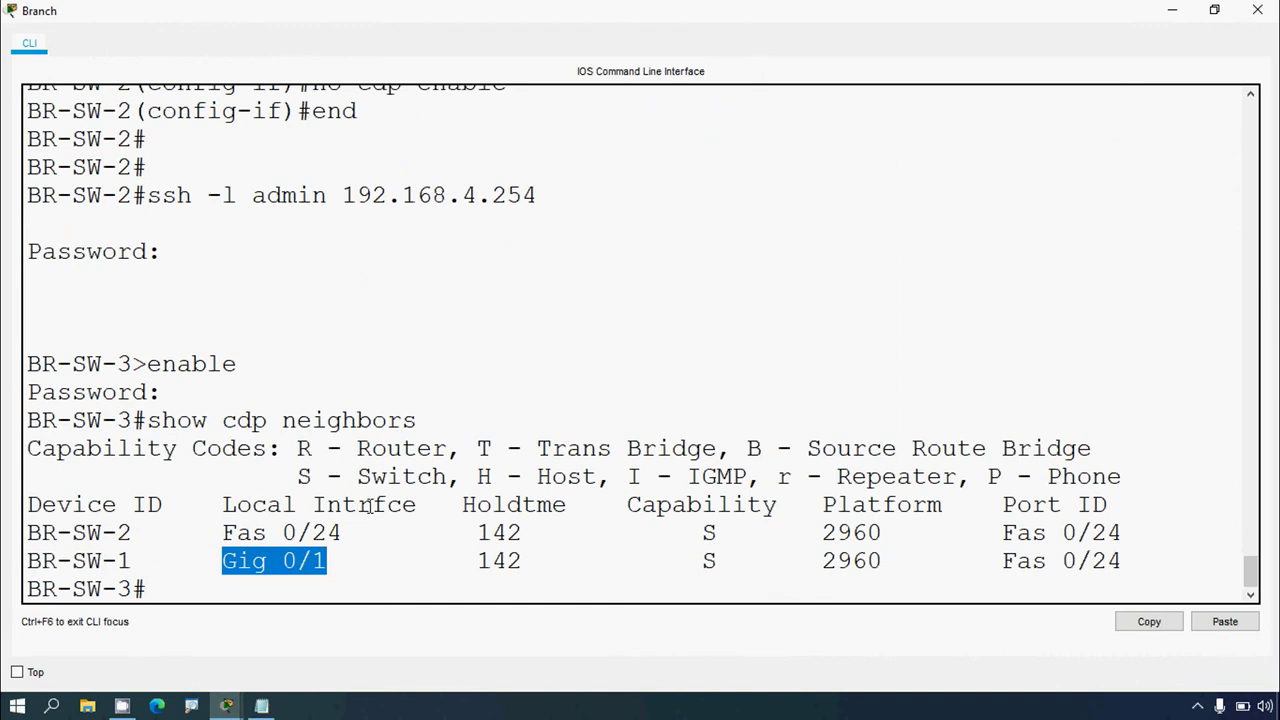
{"action": "left_click_drag", "start_coordinate": [126, 592], "coordinate": [12, 590]}
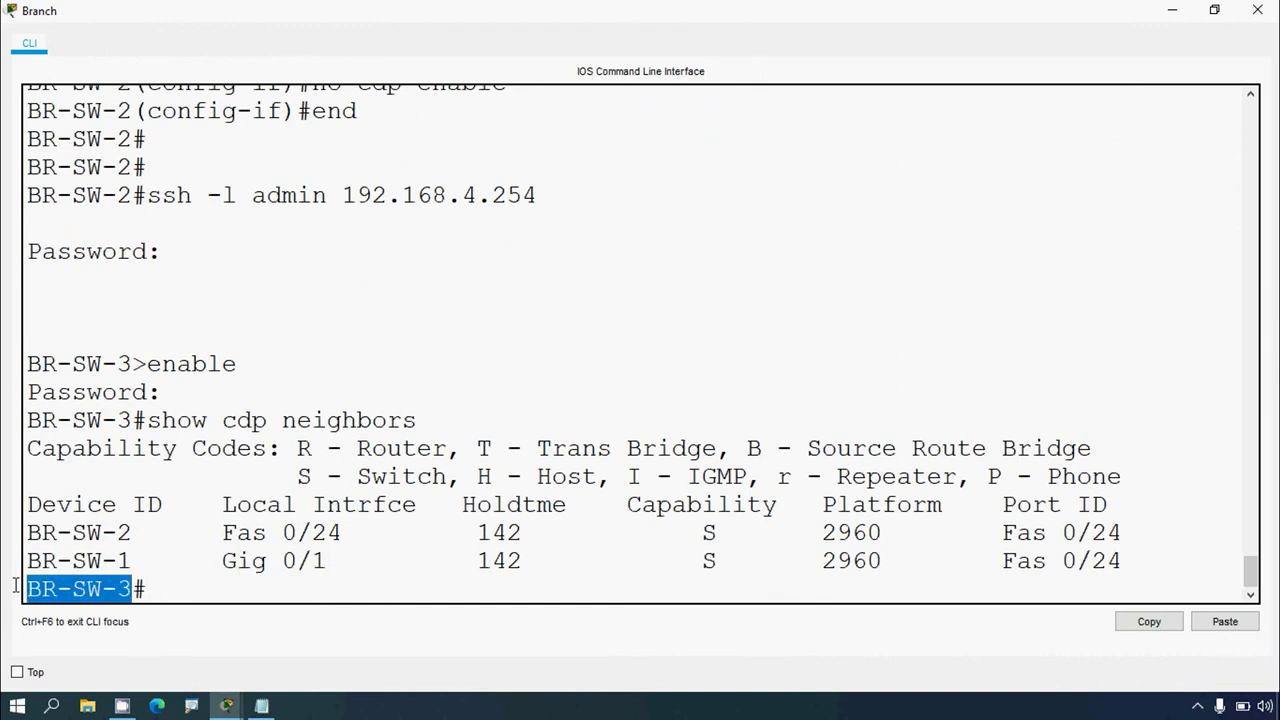
{"action": "left_click", "coordinate": [284, 556]}
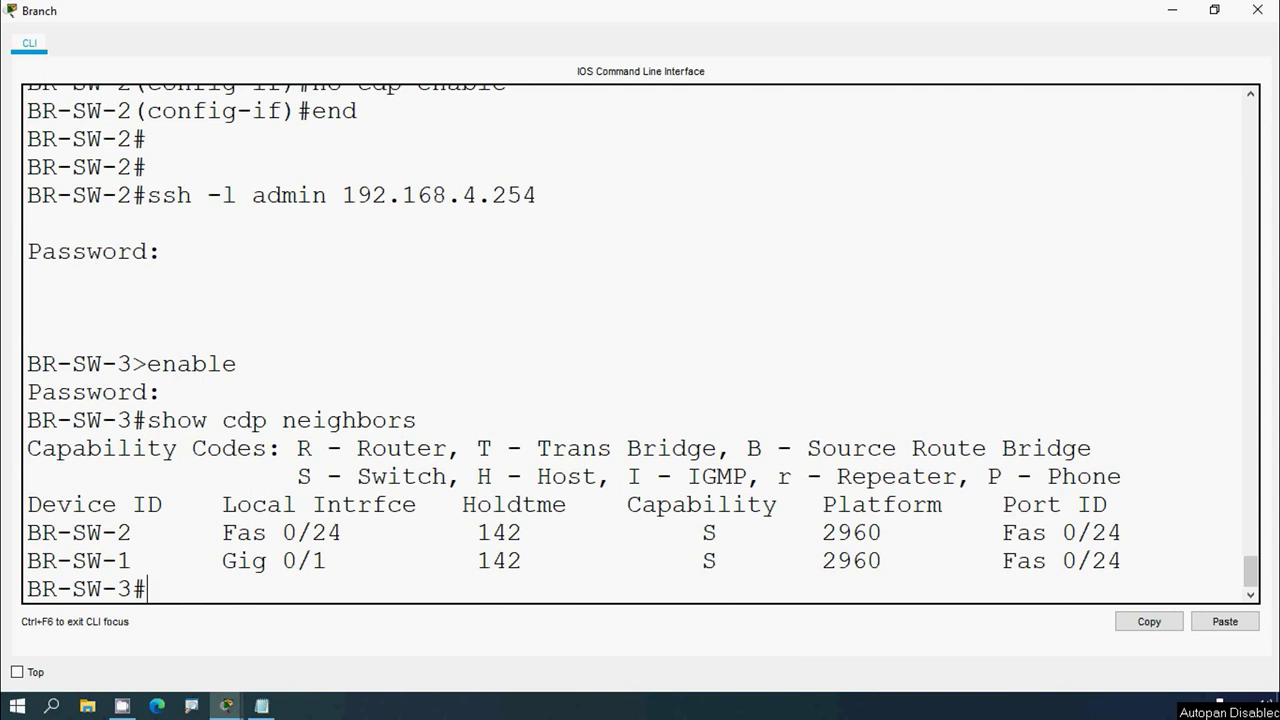
{"action": "type", "text": "show ip inter"}
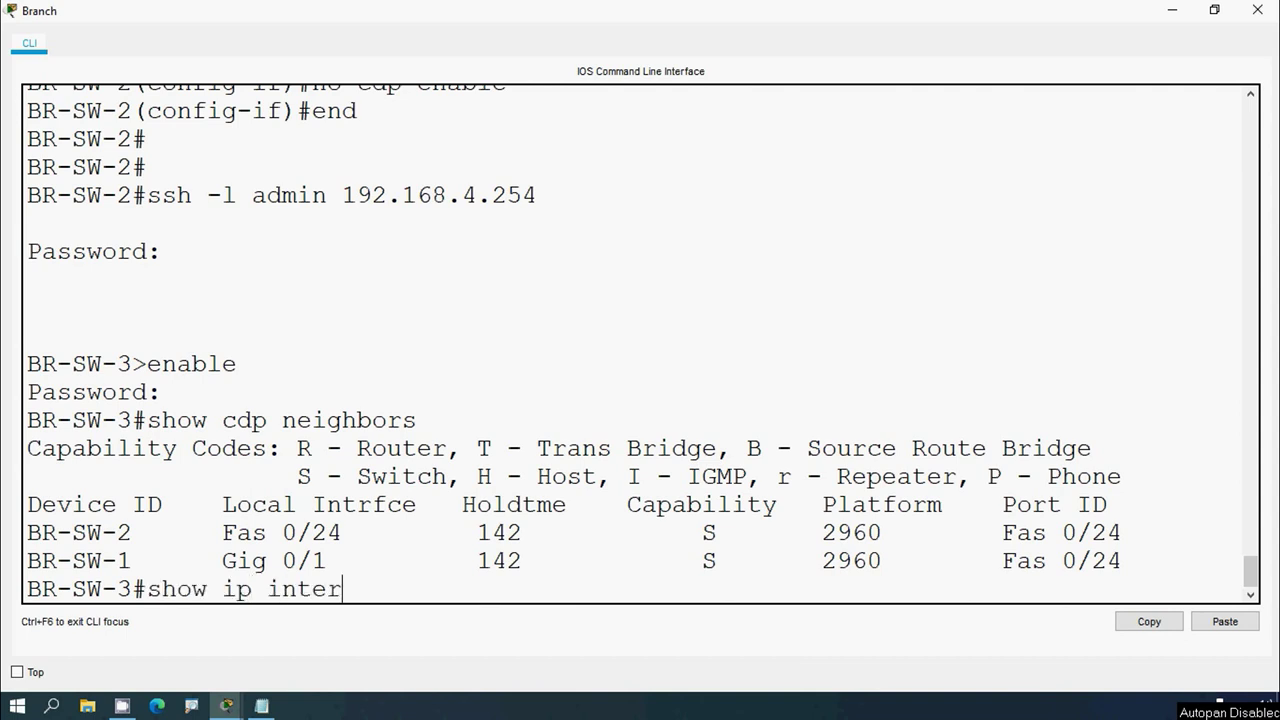
{"action": "type", "text": "face brief"}
- Run show ip interface brief and identify Fa0/1, Fa0/24 and Gi0/1 as the up ports
{"action": "key", "text": "Return"}
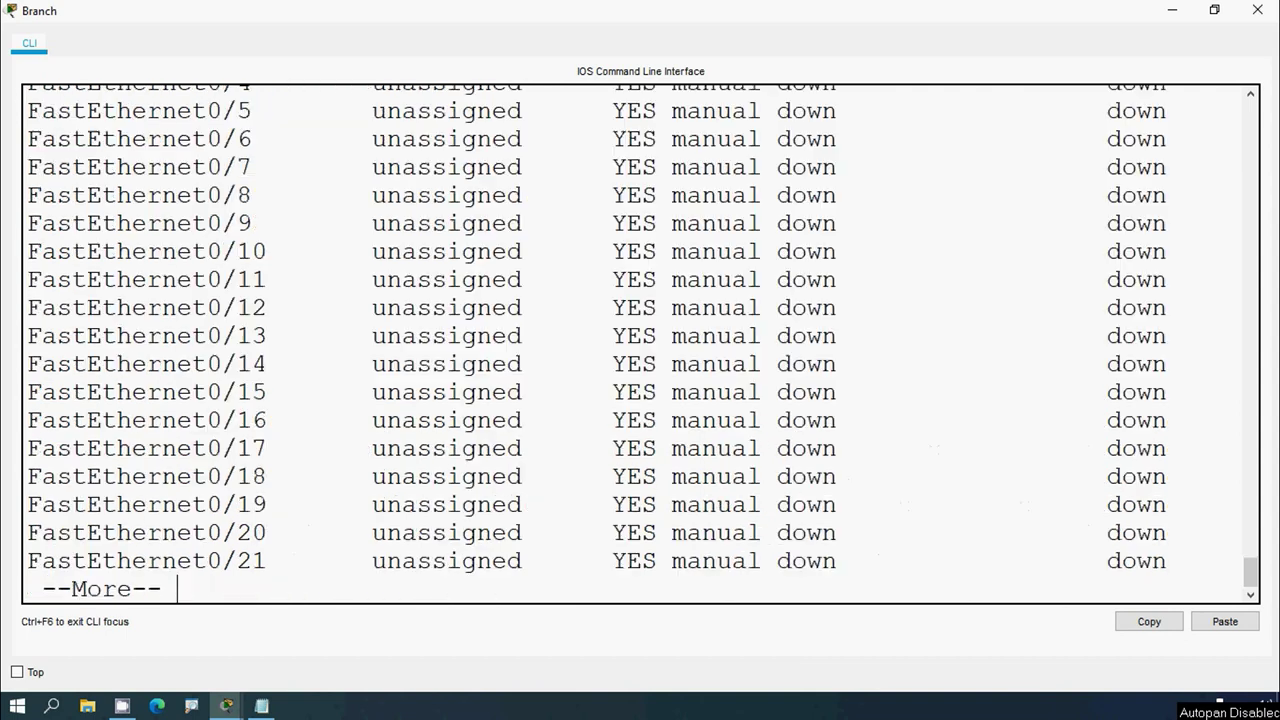
{"action": "key", "text": "space"}
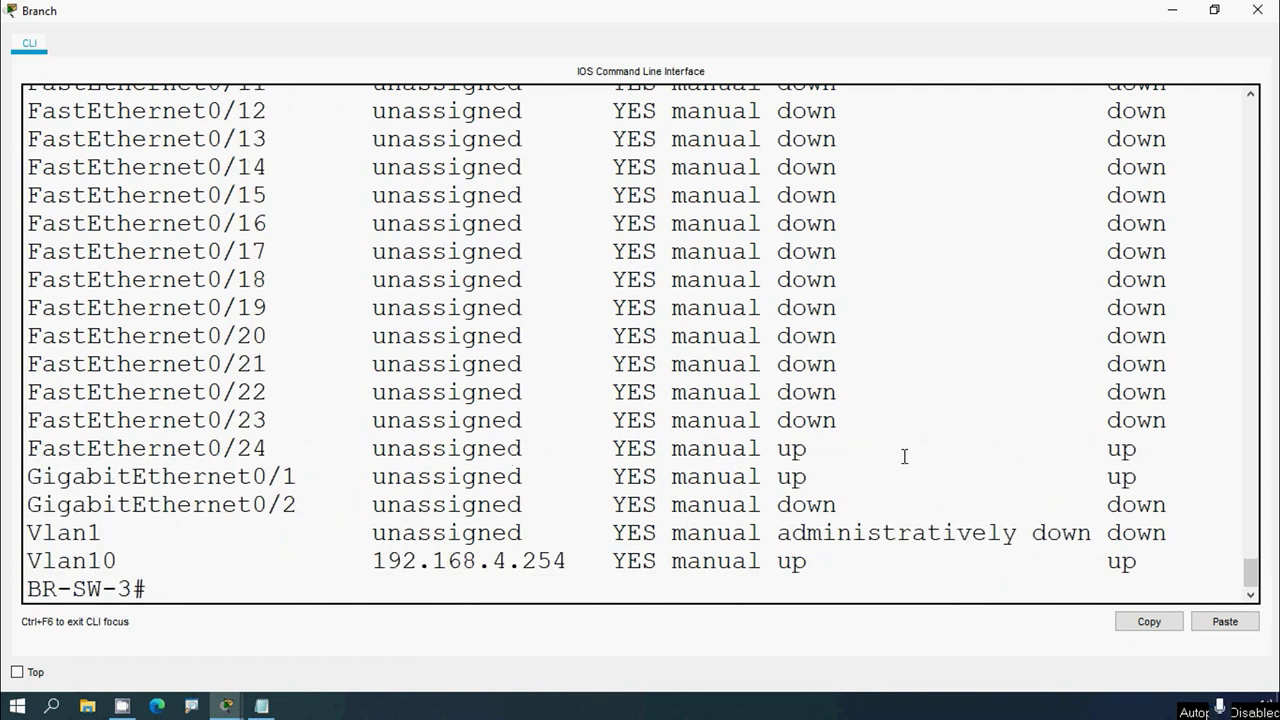
{"action": "left_click_drag", "start_coordinate": [1134, 448], "coordinate": [1180, 483]}
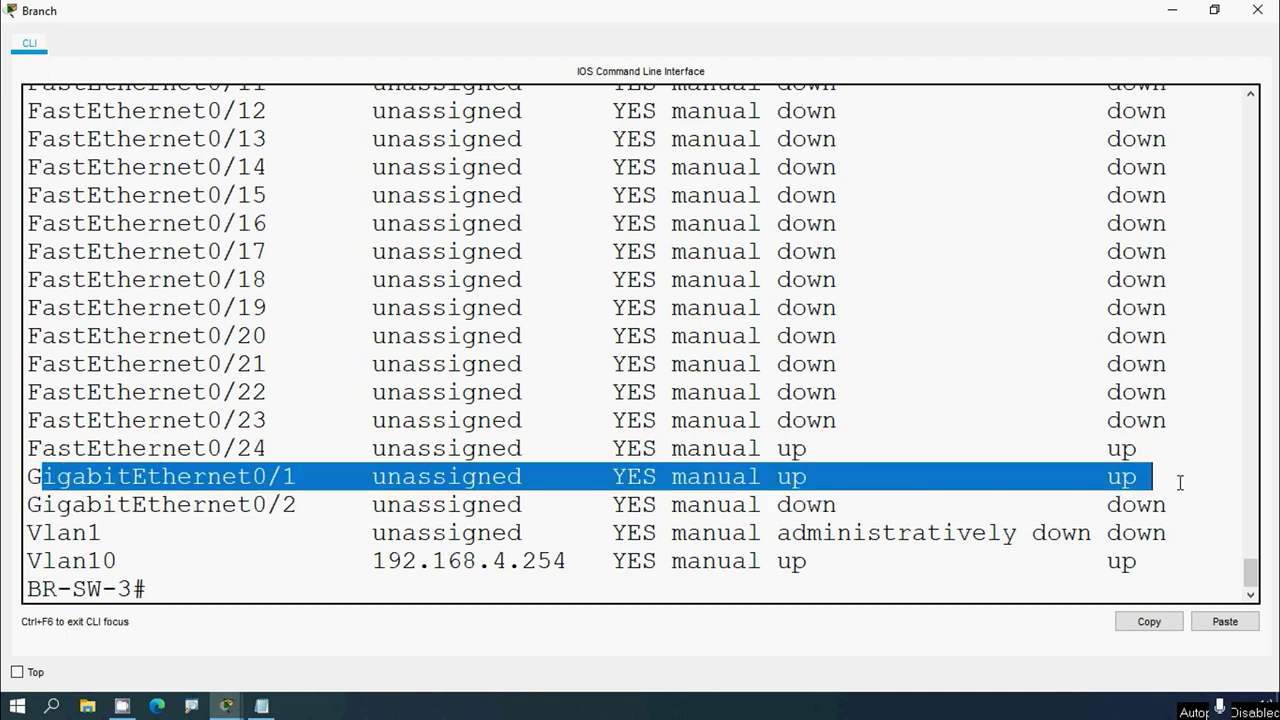
{"action": "left_click", "coordinate": [664, 492]}
{"action": "scroll", "coordinate": [664, 492], "scroll_direction": "up", "scroll_amount": 5}
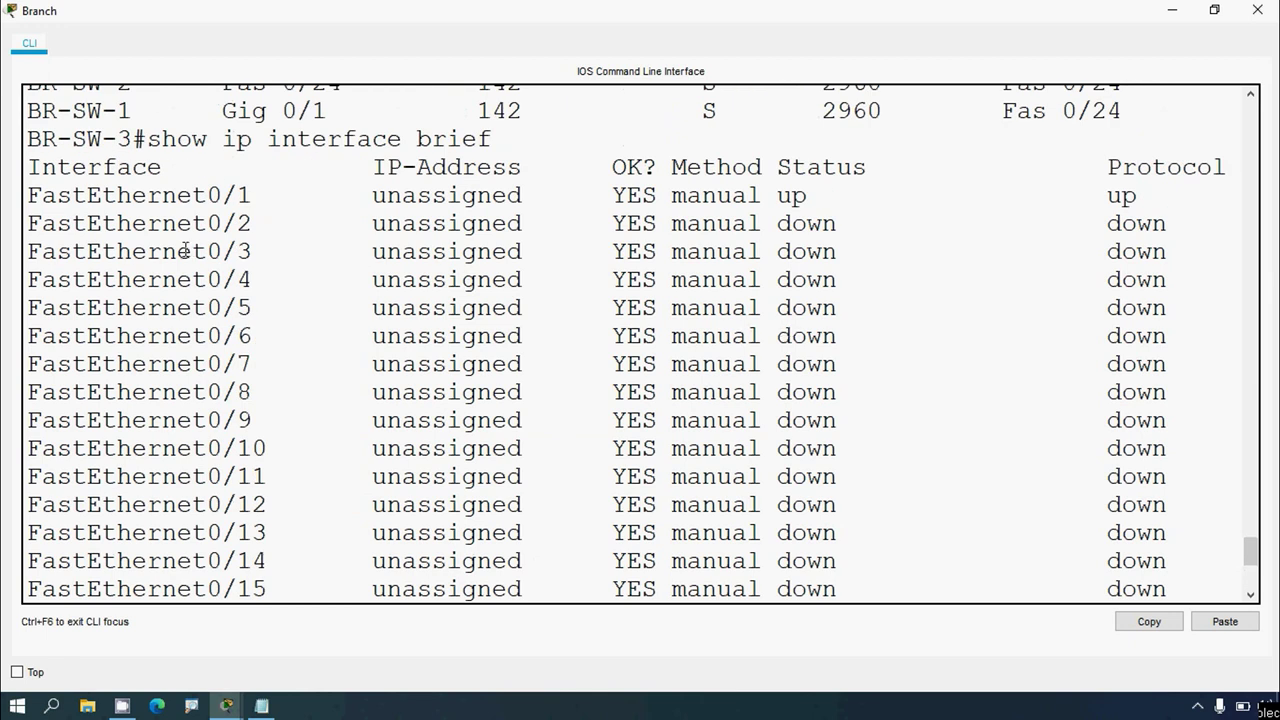
{"action": "left_click_drag", "start_coordinate": [34, 195], "coordinate": [255, 197]}
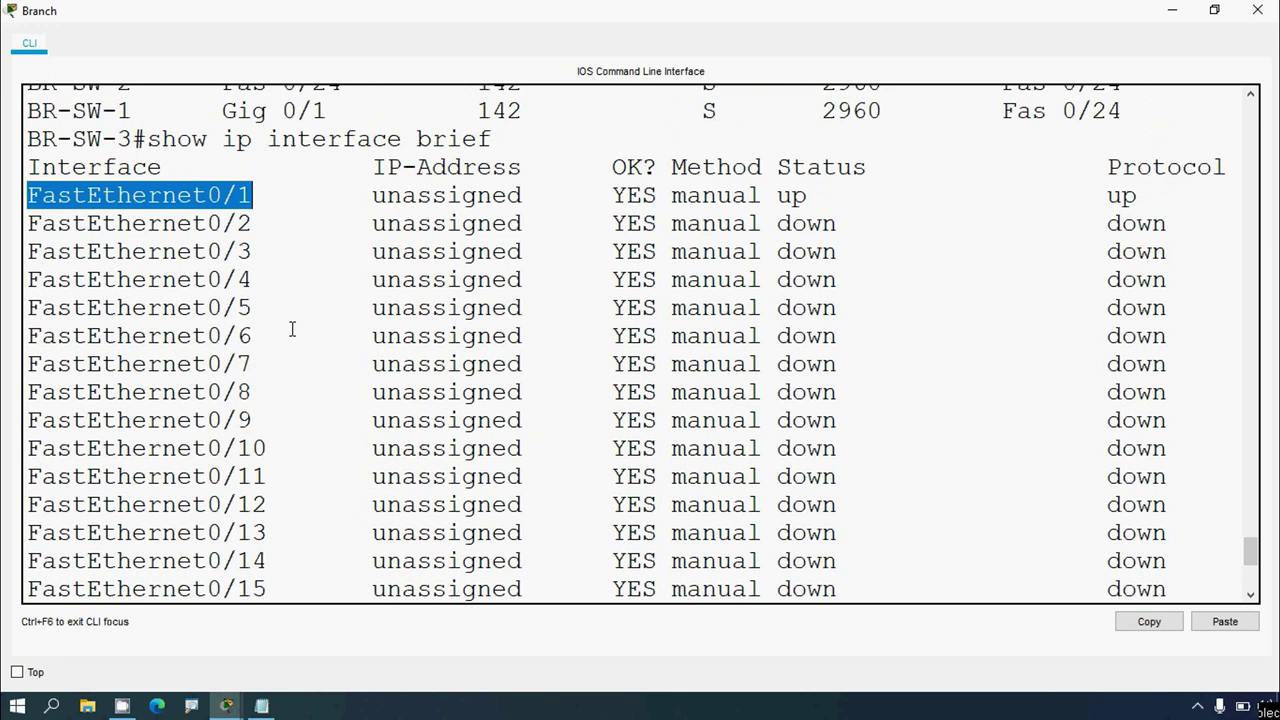
{"action": "scroll", "coordinate": [147, 244], "scroll_direction": "down", "scroll_amount": 5}
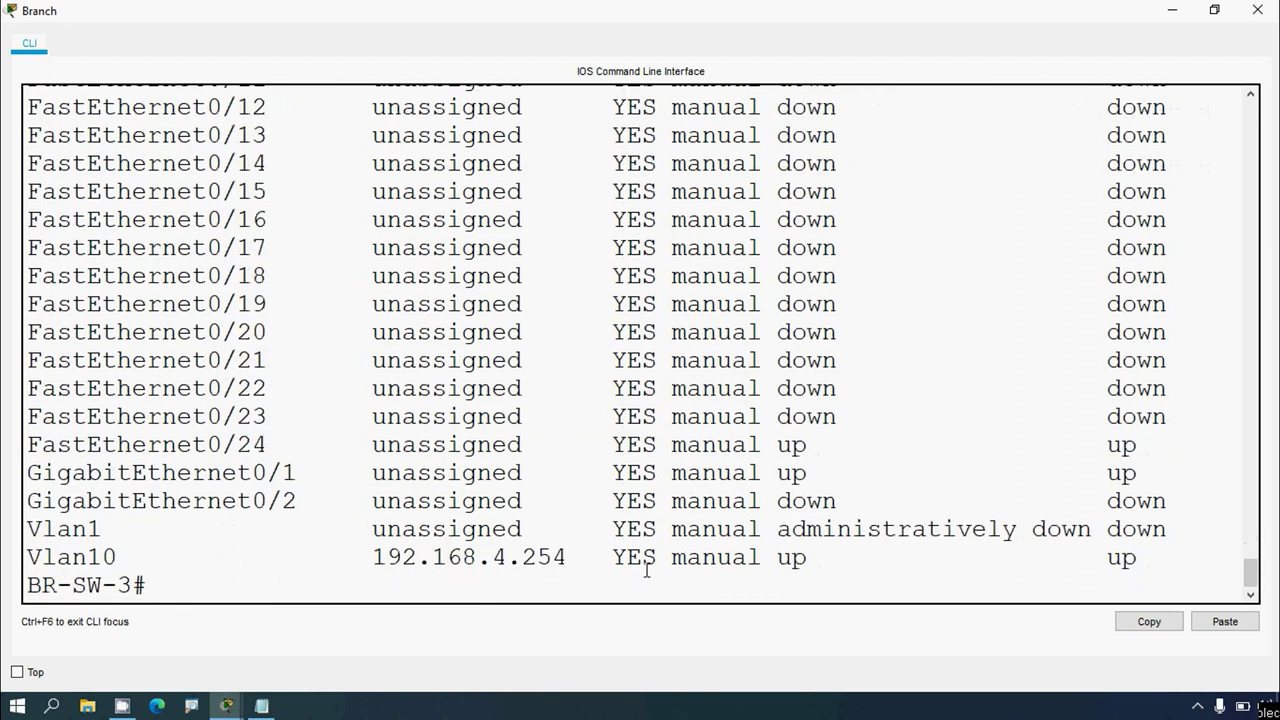
{"action": "type", "text": "configure terminal"}
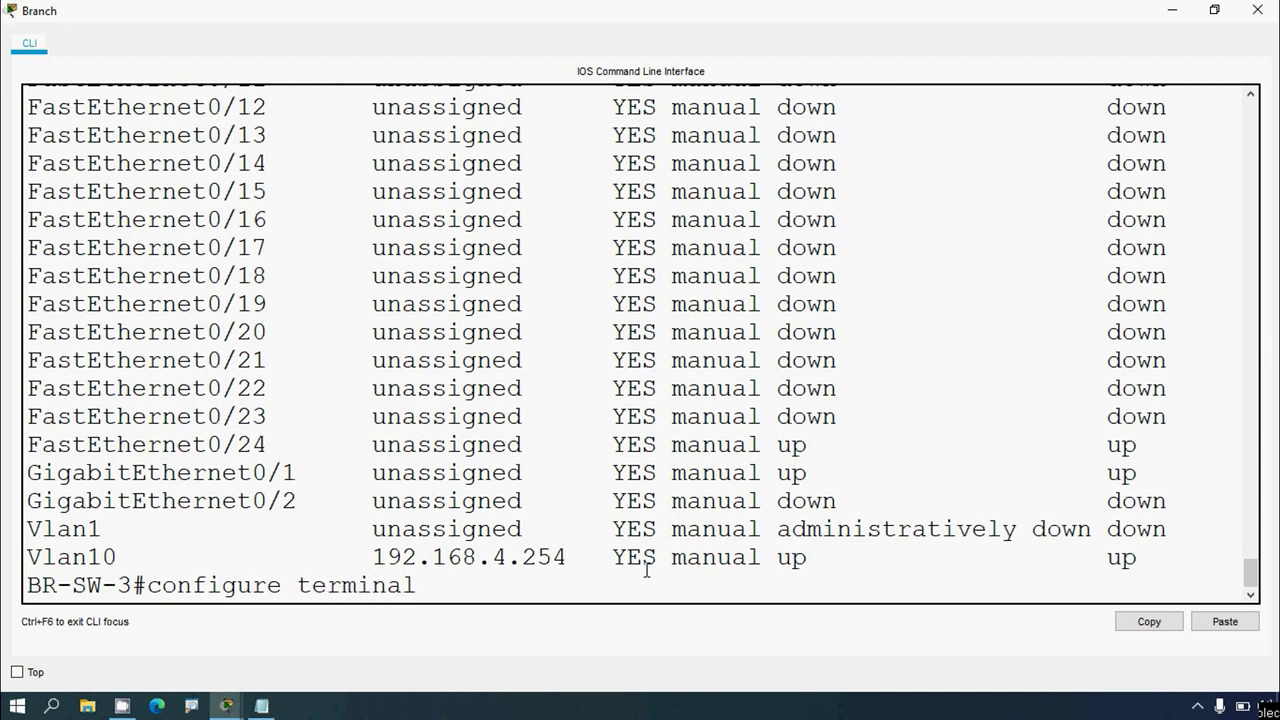
- Apply no cdp enable under interface fa0/1 on BR-SW-3, then minimize the terminal
{"action": "key", "text": "Return"}
{"action": "type", "text": "inte"}
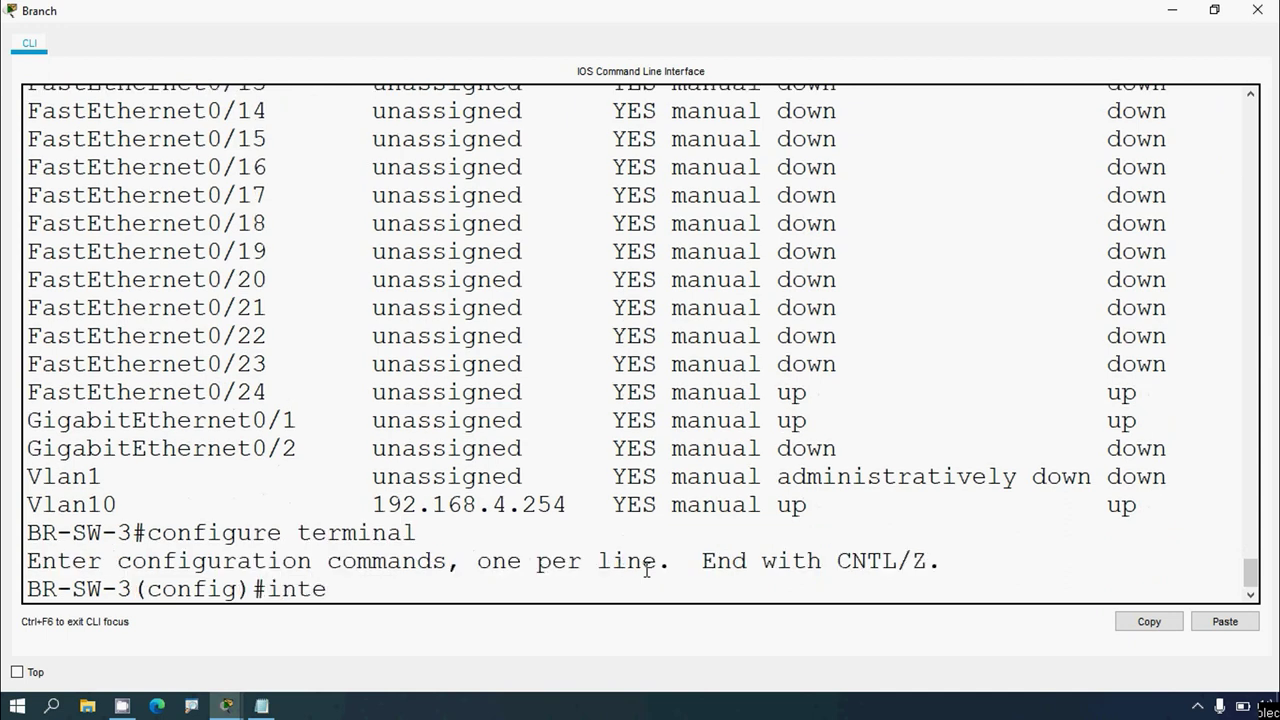
{"action": "type", "text": "rface fa0/"}
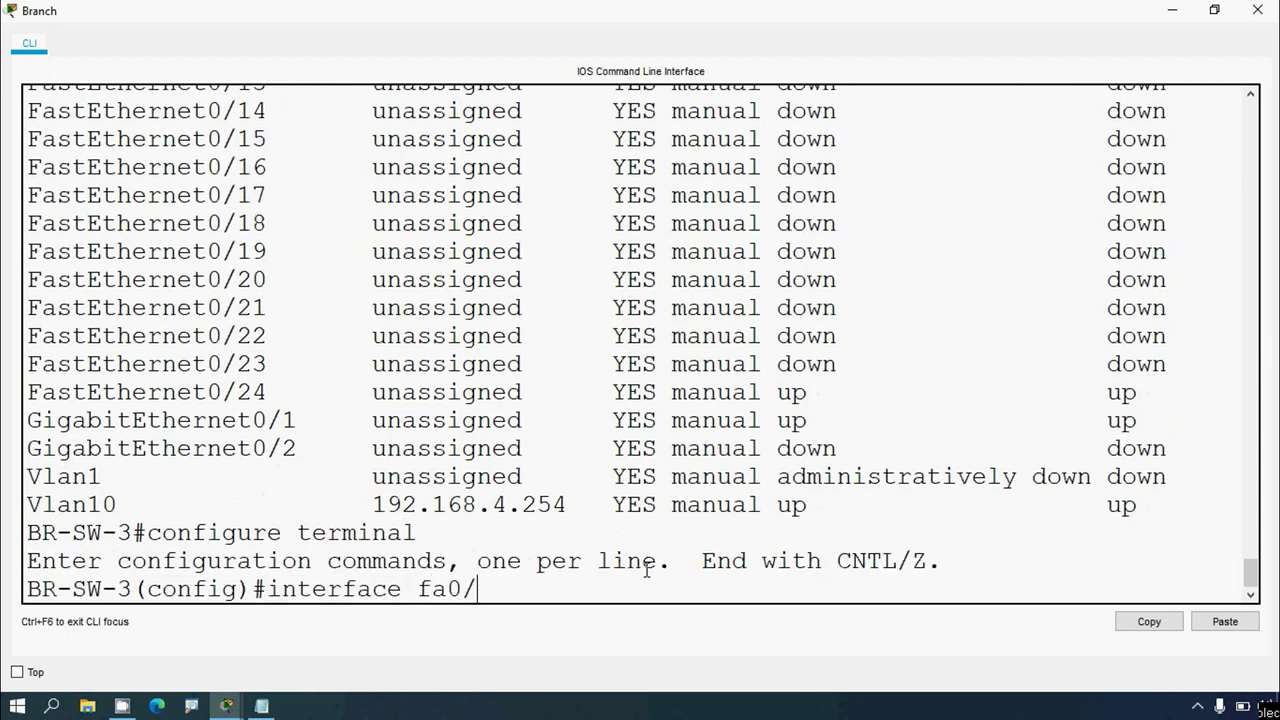
{"action": "type", "text": "1"}
{"action": "key", "text": "Return"}
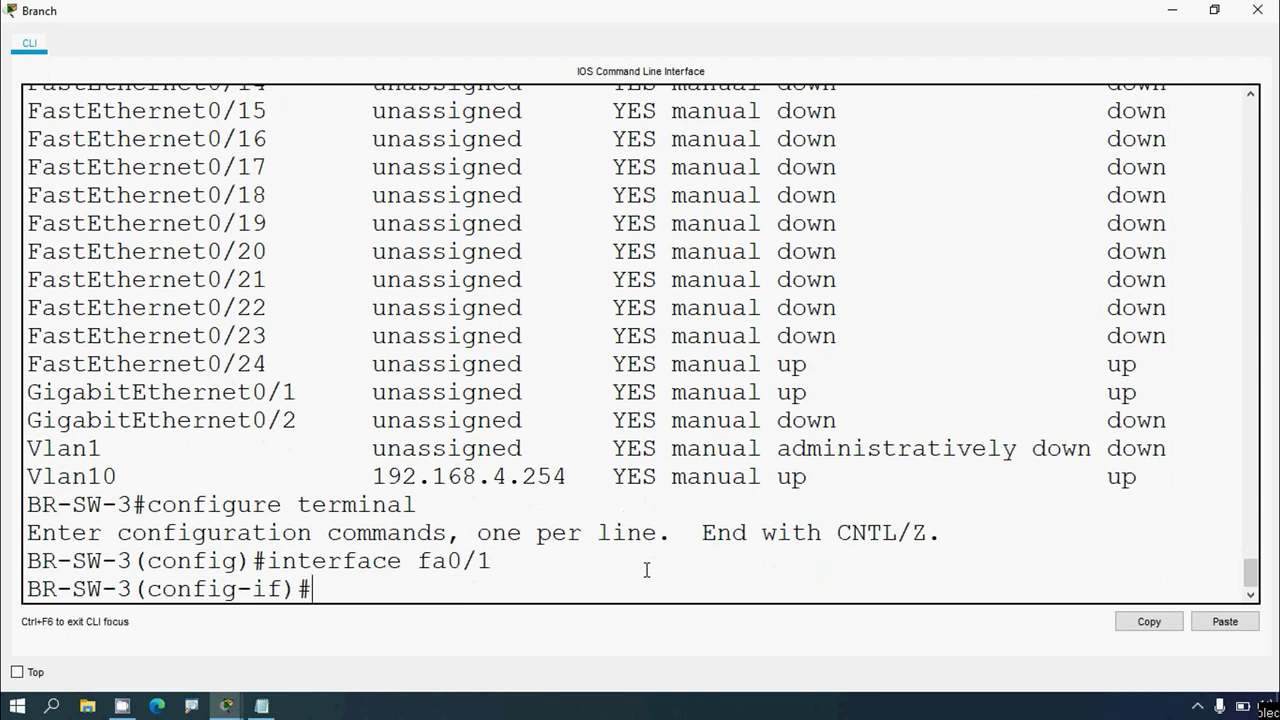
{"action": "type", "text": "no cdp enable"}
{"action": "key", "text": "Return"}
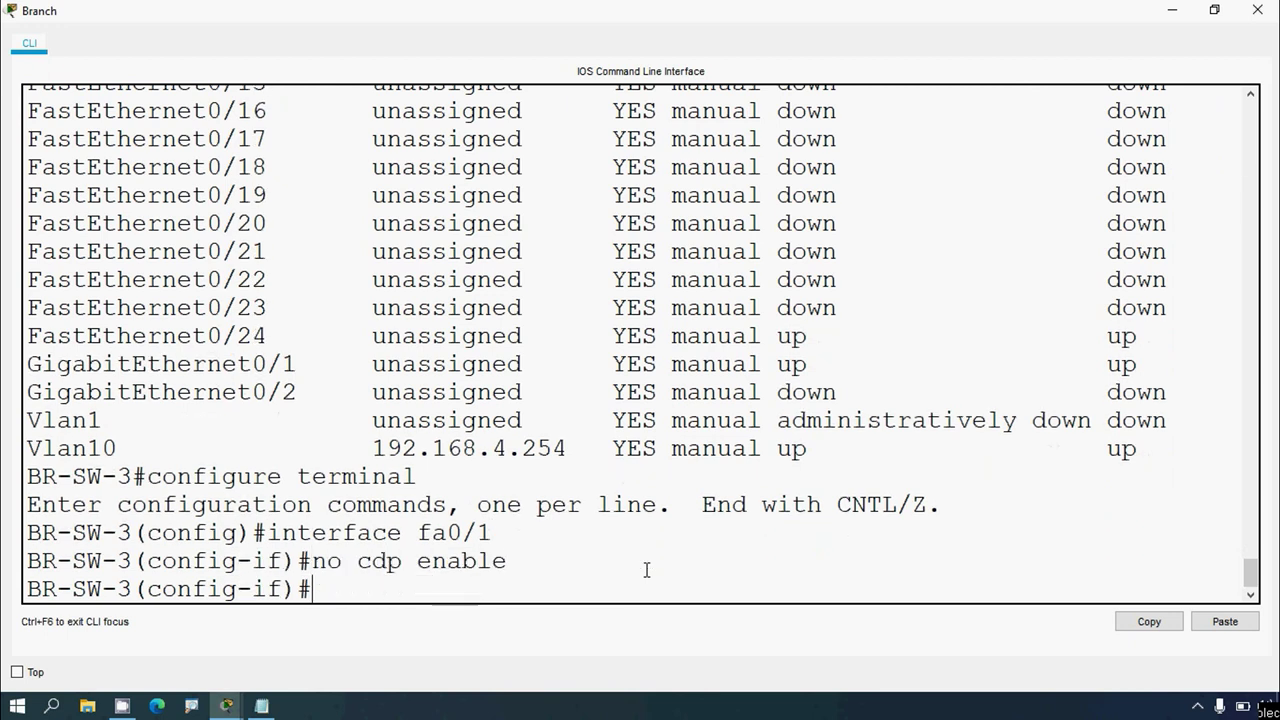
{"action": "left_click", "coordinate": [1172, 10]}
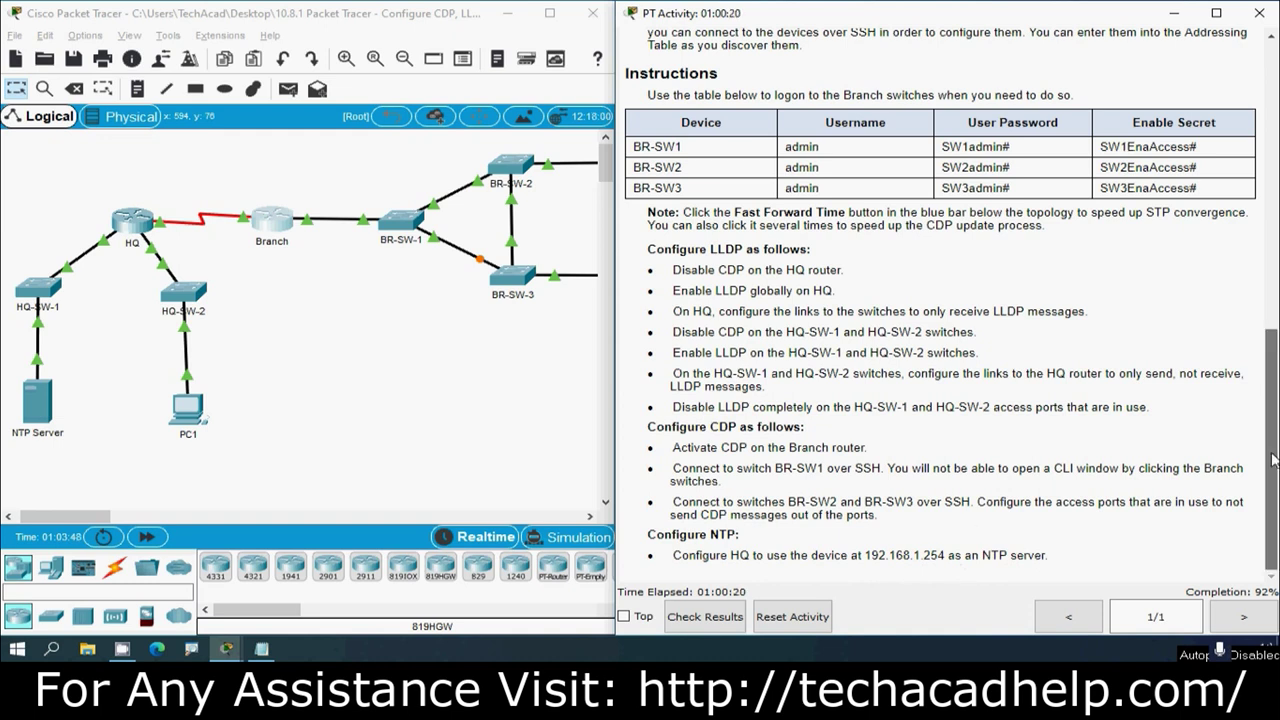
- Scroll through the activity instructions, then open the HQ router's window and move it left
{"action": "left_click_drag", "start_coordinate": [1273, 460], "coordinate": [1273, 229]}
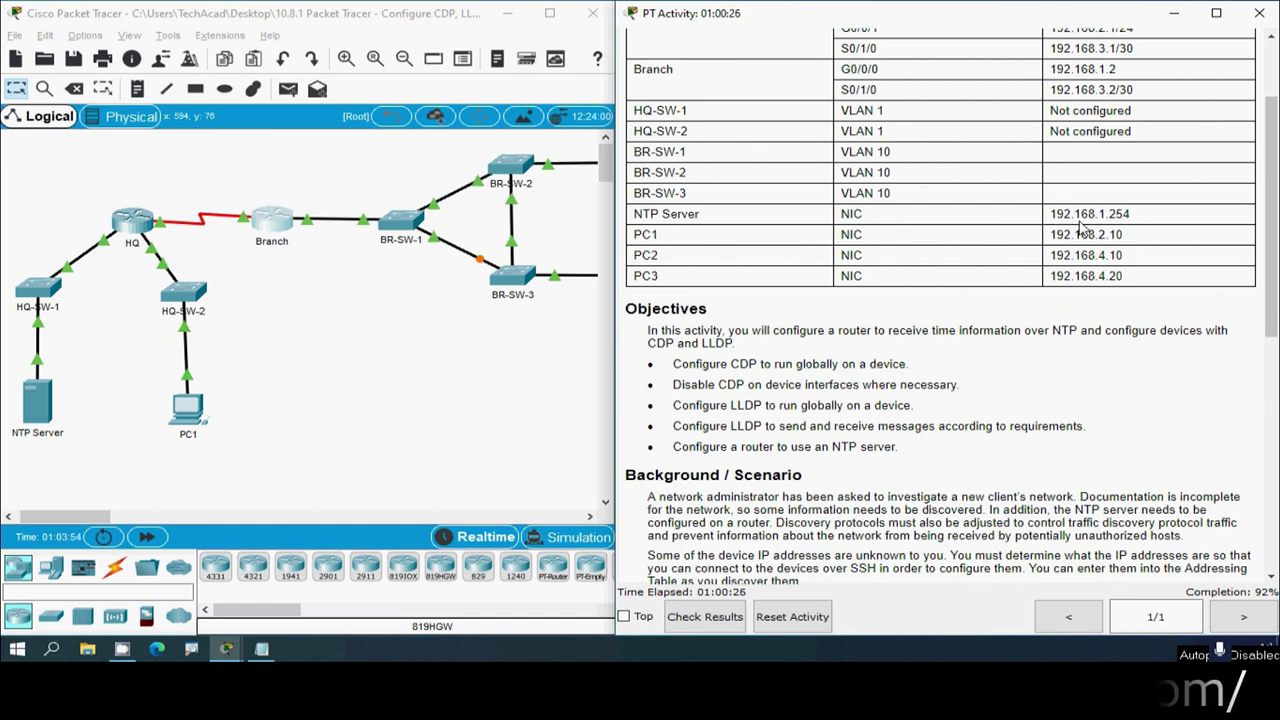
{"action": "left_click_drag", "start_coordinate": [1272, 225], "coordinate": [1272, 457]}
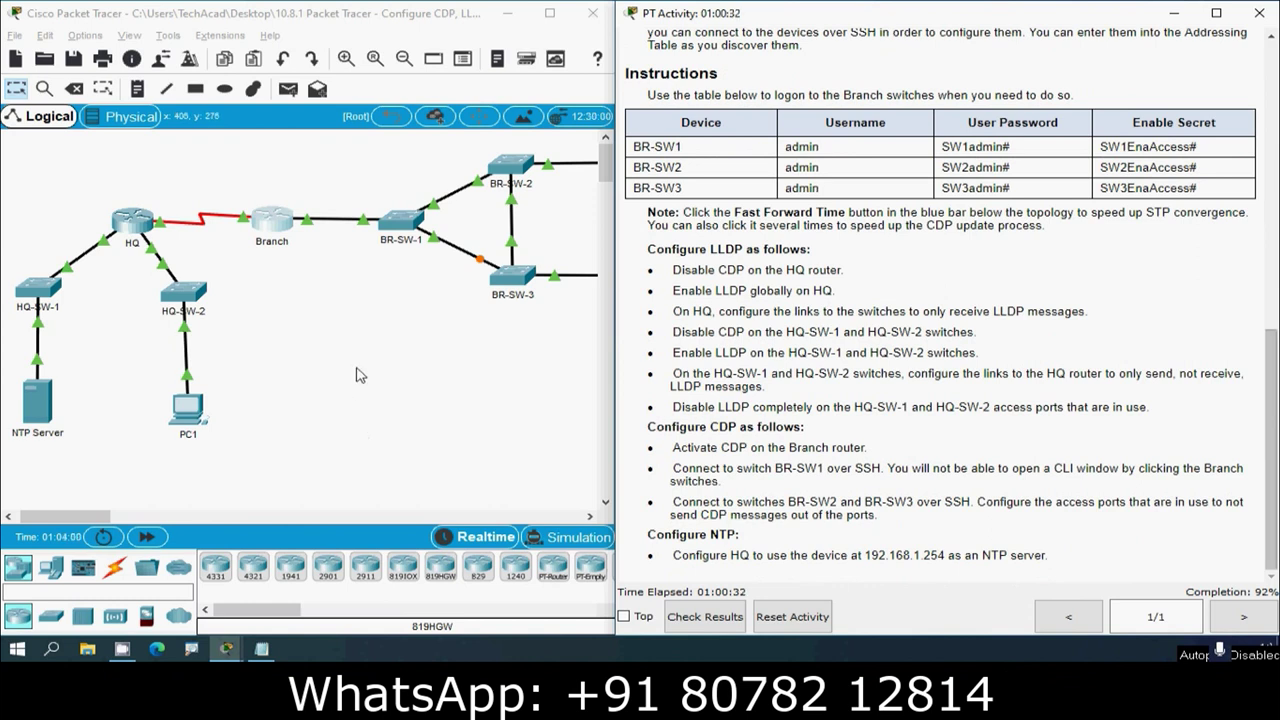
{"action": "left_click", "coordinate": [139, 229]}
{"action": "left_click_drag", "start_coordinate": [565, 84], "coordinate": [221, 21]}
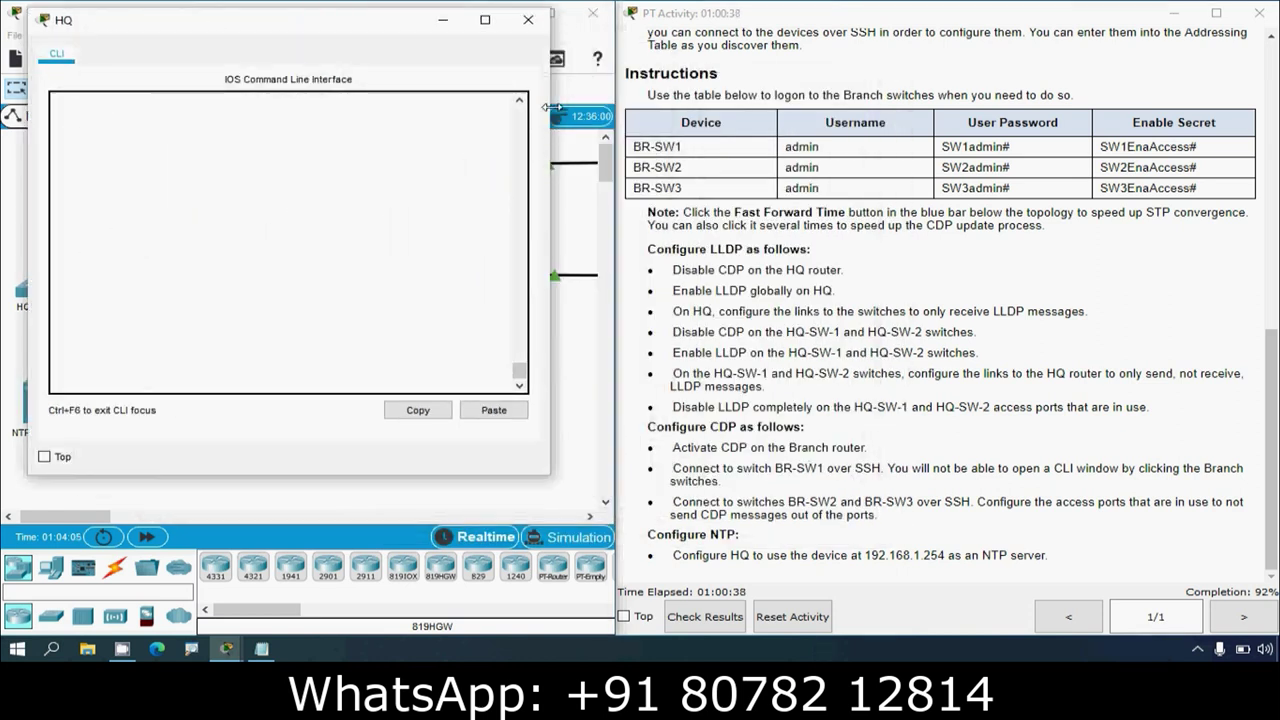
- Enter privileged EXEC and global configuration mode on the HQ router
{"action": "left_click_drag", "start_coordinate": [549, 120], "coordinate": [671, 120]}
{"action": "left_click", "coordinate": [391, 317]}
{"action": "key", "text": "Return"}
{"action": "type", "text": "enable"}
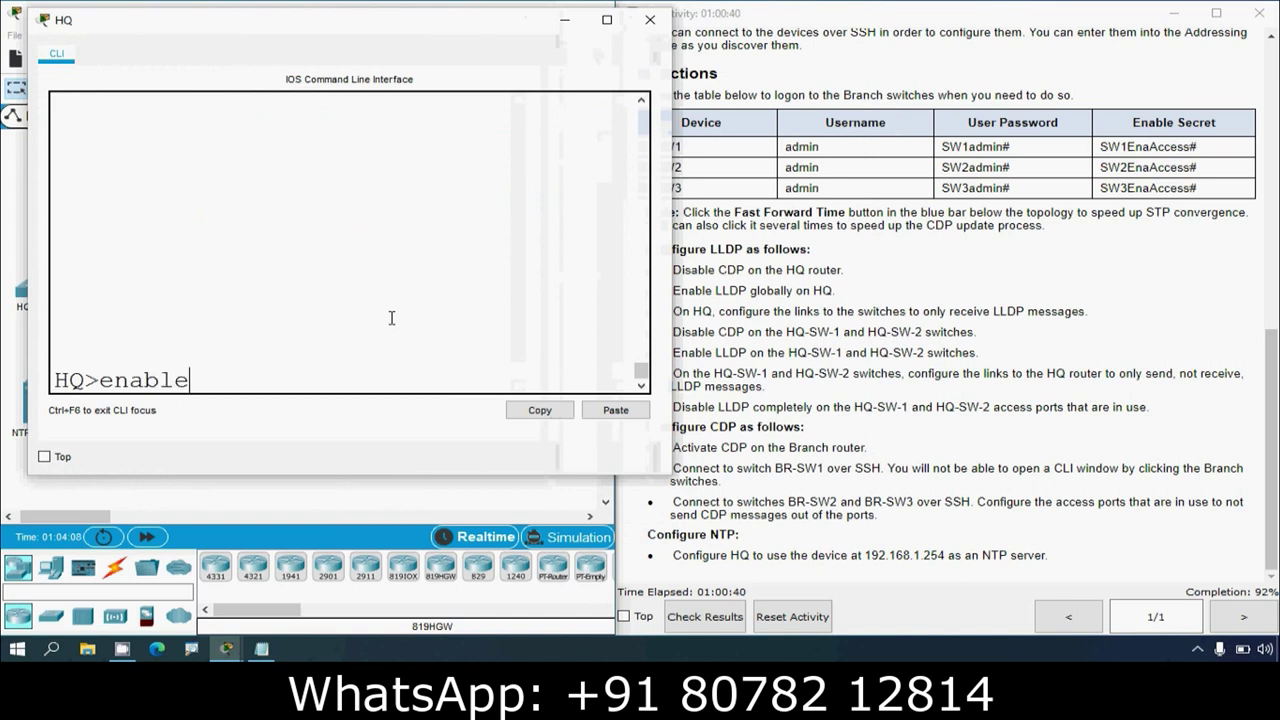
{"action": "key", "text": "Return"}
{"action": "type", "text": "configure terminal"}
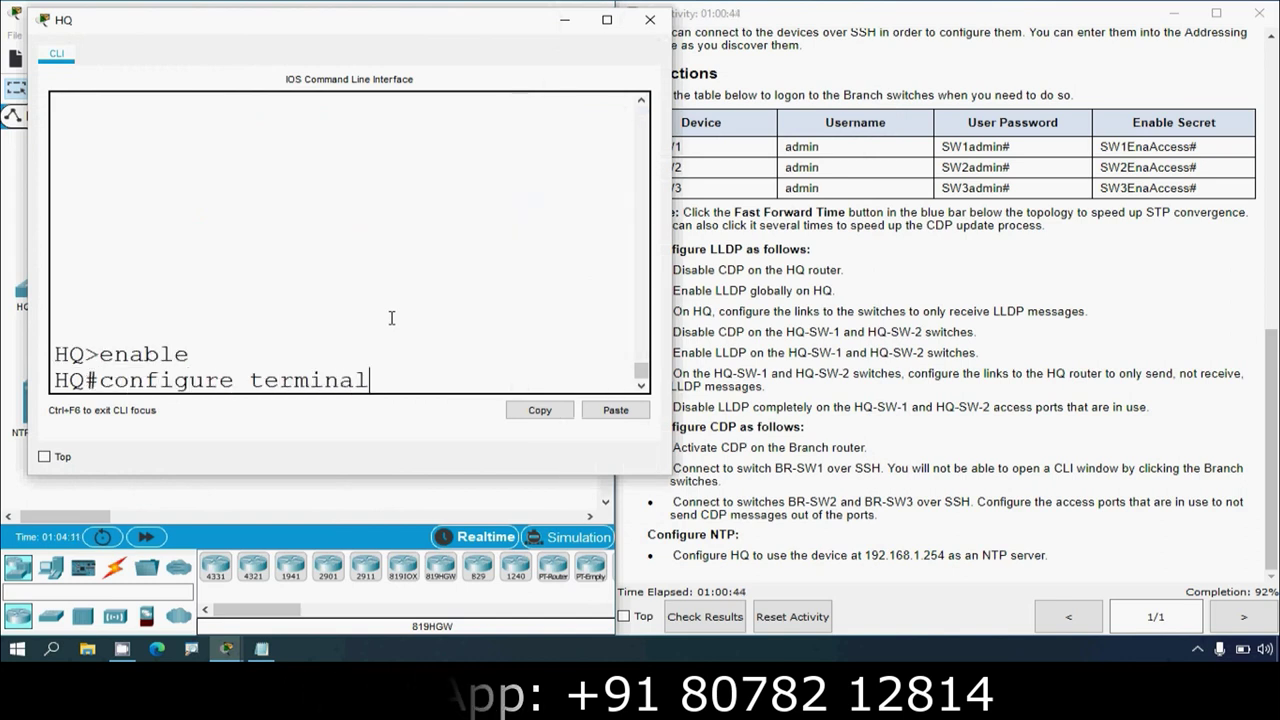
{"action": "key", "text": "Return"}
{"action": "key", "text": "Return"}
{"action": "key", "text": "Return"}
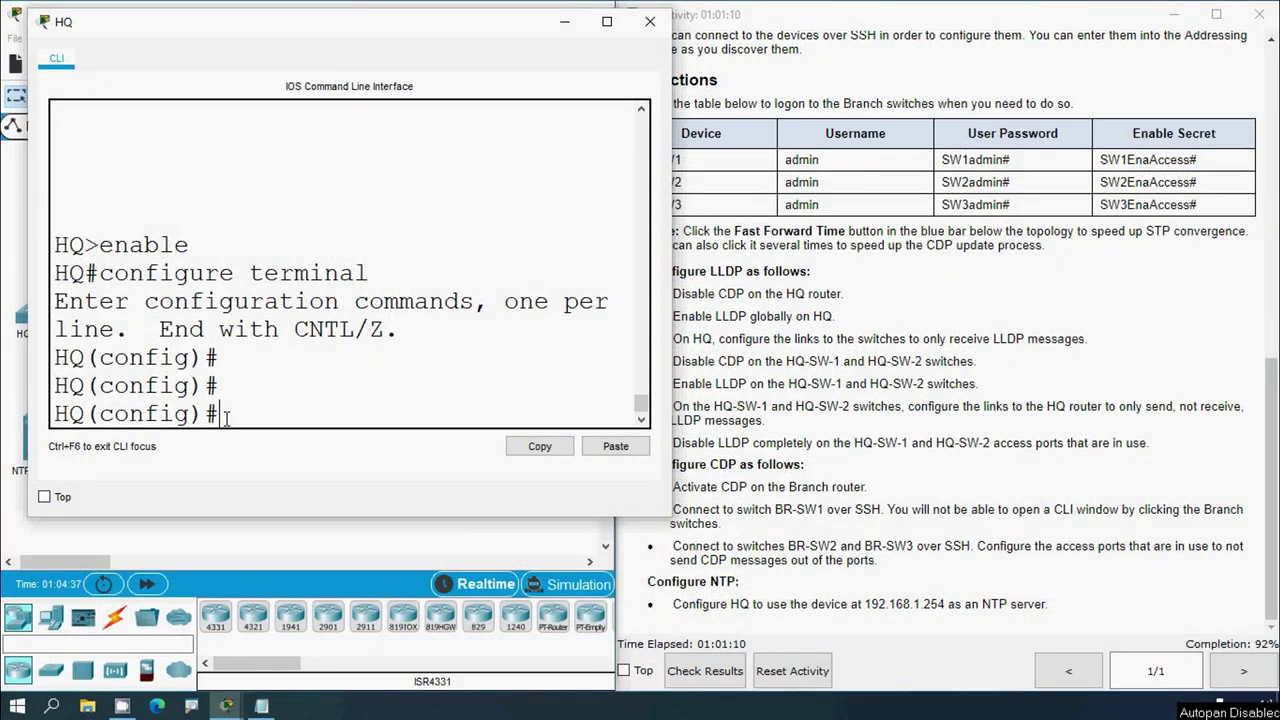
- Configure ntp server 192.168.1.254 on HQ, pasting the address from the instructions
{"action": "type", "text": "ntp server"}
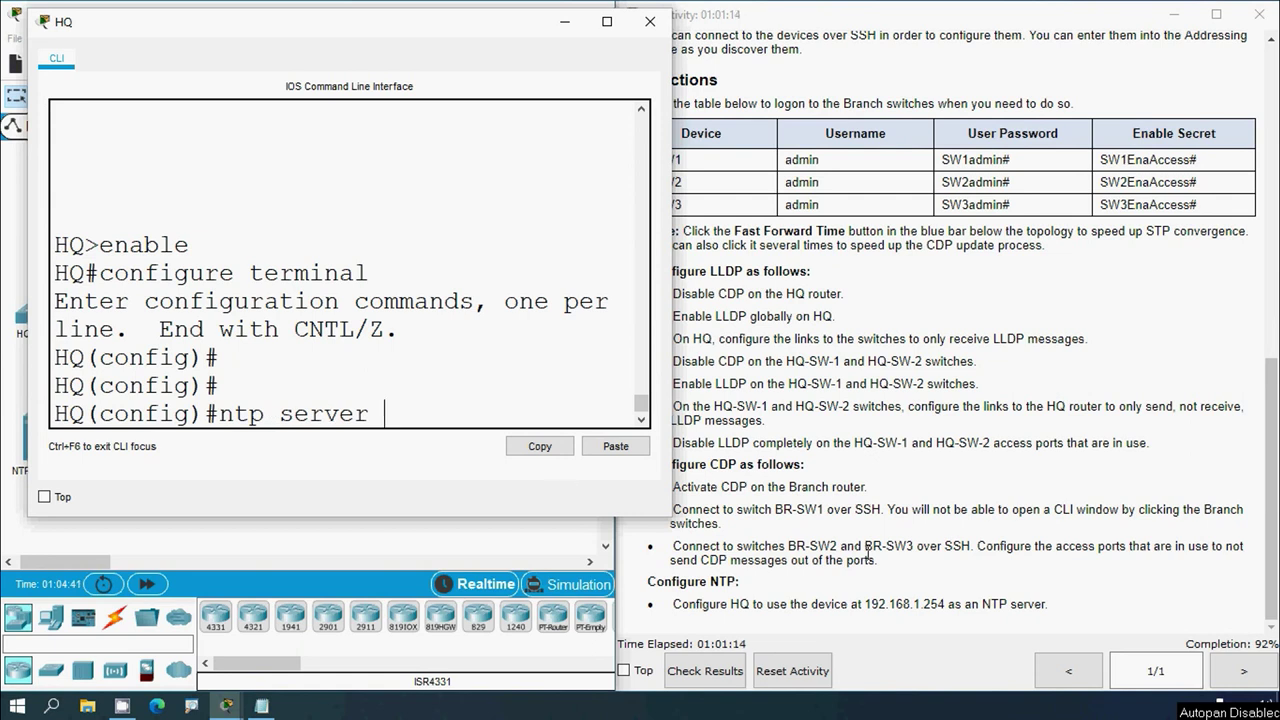
{"action": "left_click_drag", "start_coordinate": [869, 604], "coordinate": [943, 607]}
{"action": "key", "text": "ctrl+c"}
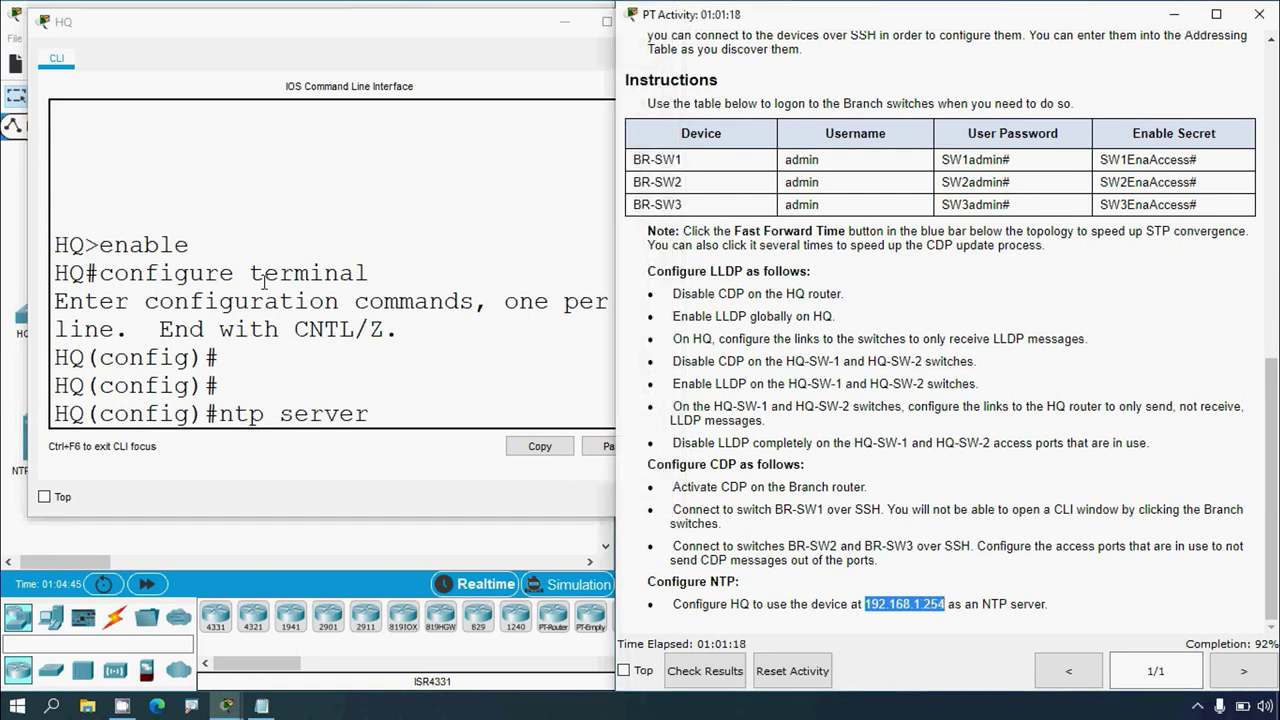
{"action": "left_click_drag", "start_coordinate": [177, 40], "coordinate": [432, 127]}
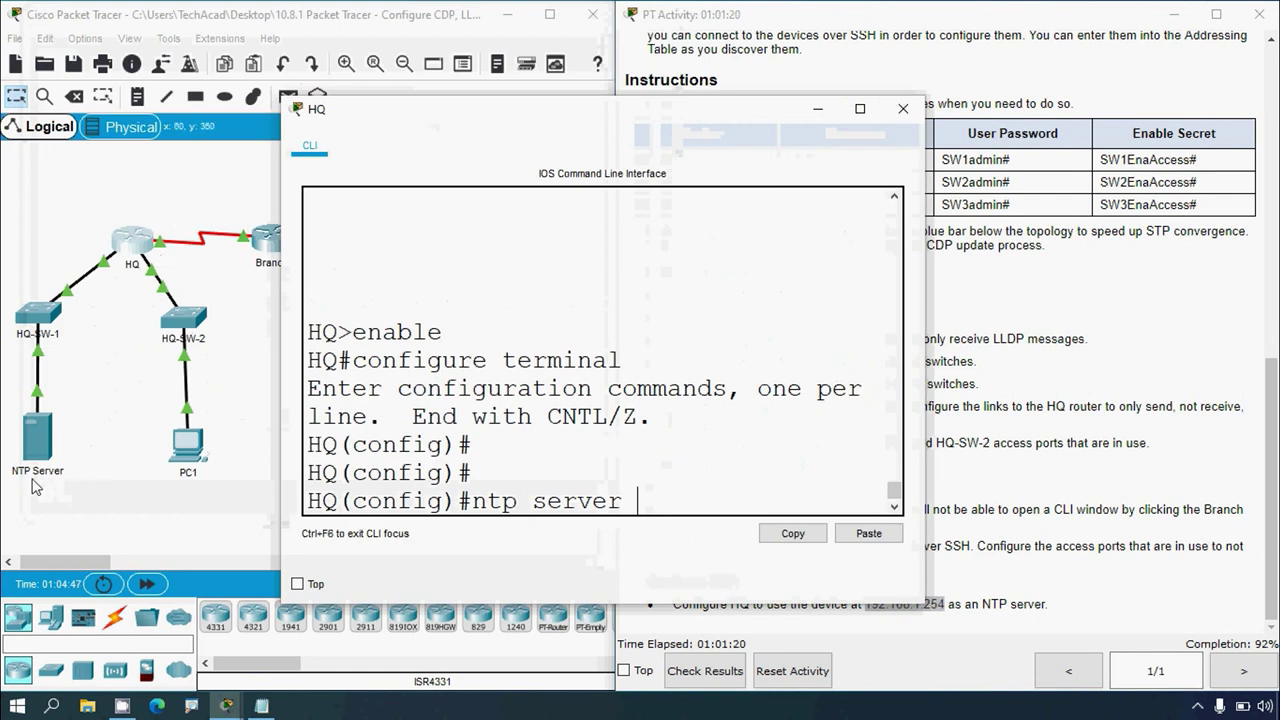
{"action": "left_click", "coordinate": [859, 108]}
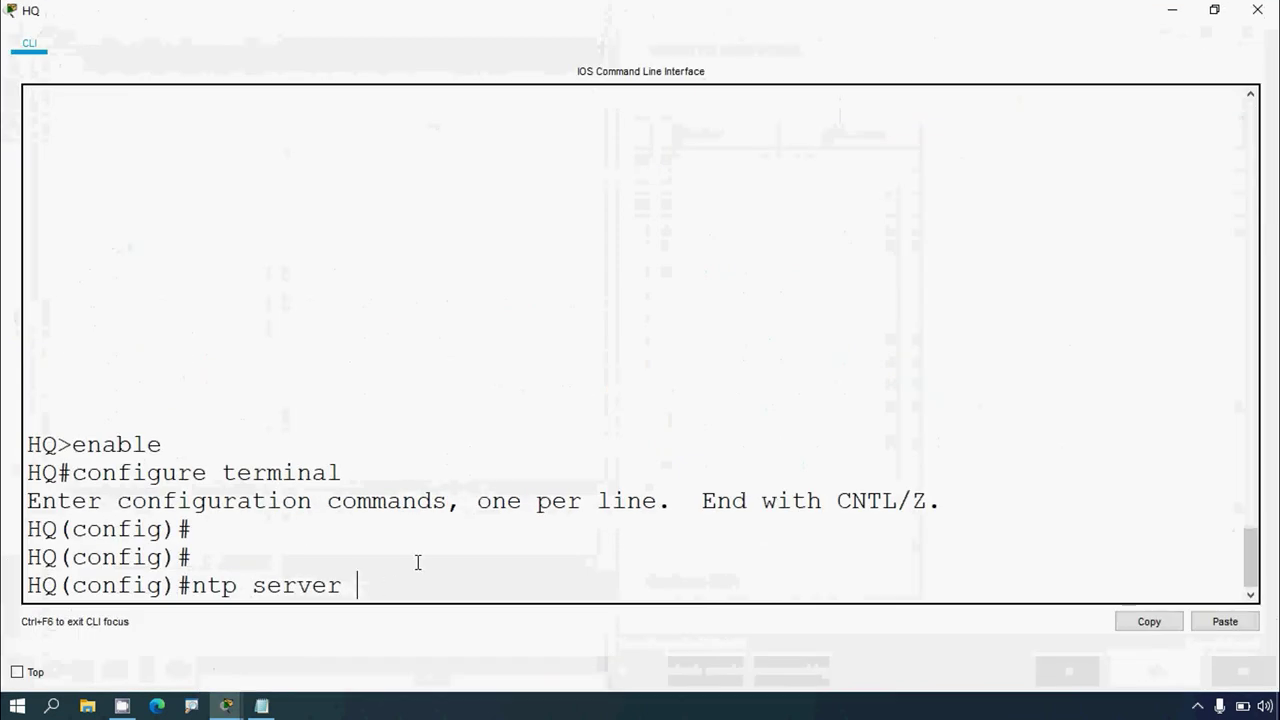
{"action": "right_click", "coordinate": [382, 589]}
{"action": "left_click", "coordinate": [420, 620]}
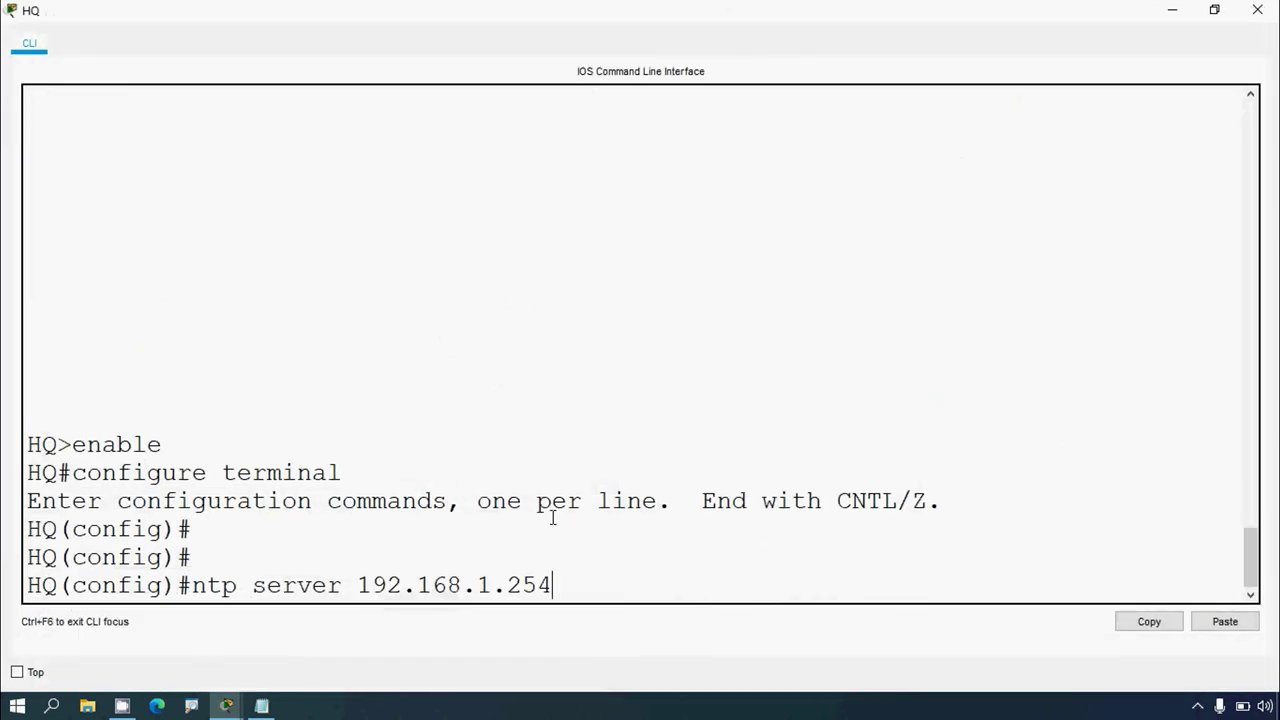
{"action": "key", "text": "Return"}
{"action": "left_click", "coordinate": [1257, 10]}
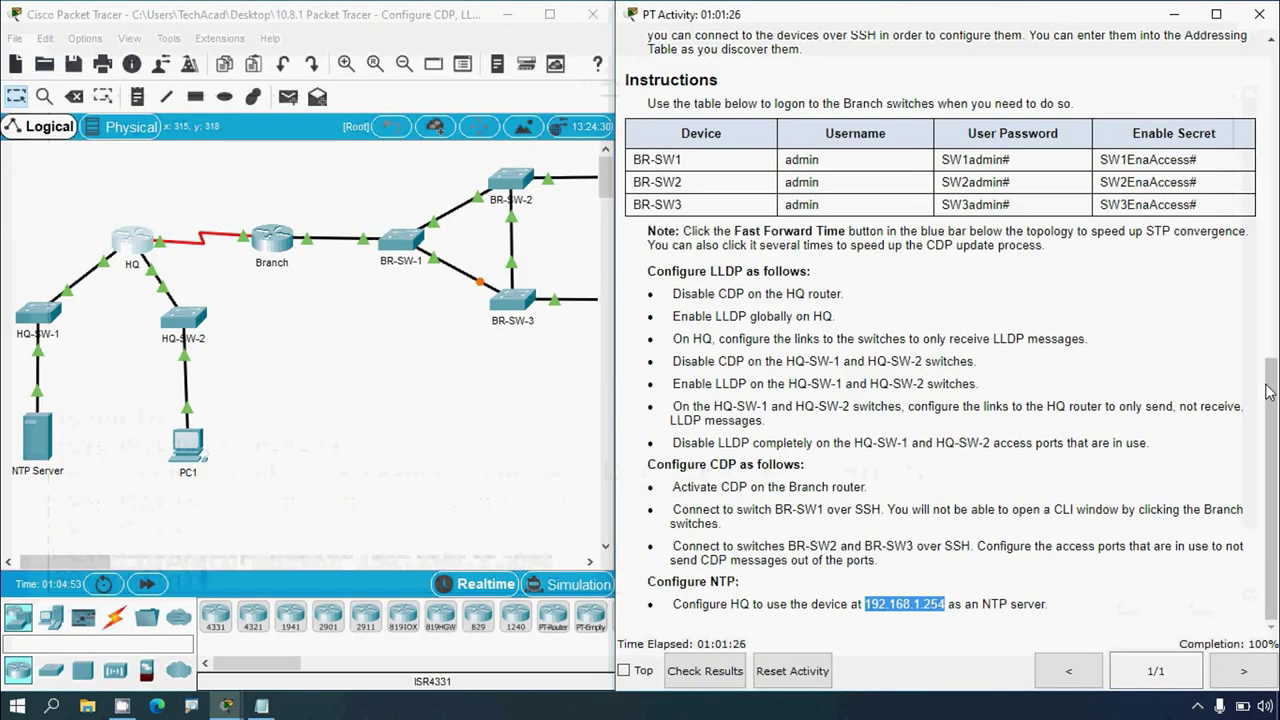
- Fast-forward the simulation time several steps, reaching 01:11:29
{"action": "left_click", "coordinate": [1015, 546]}
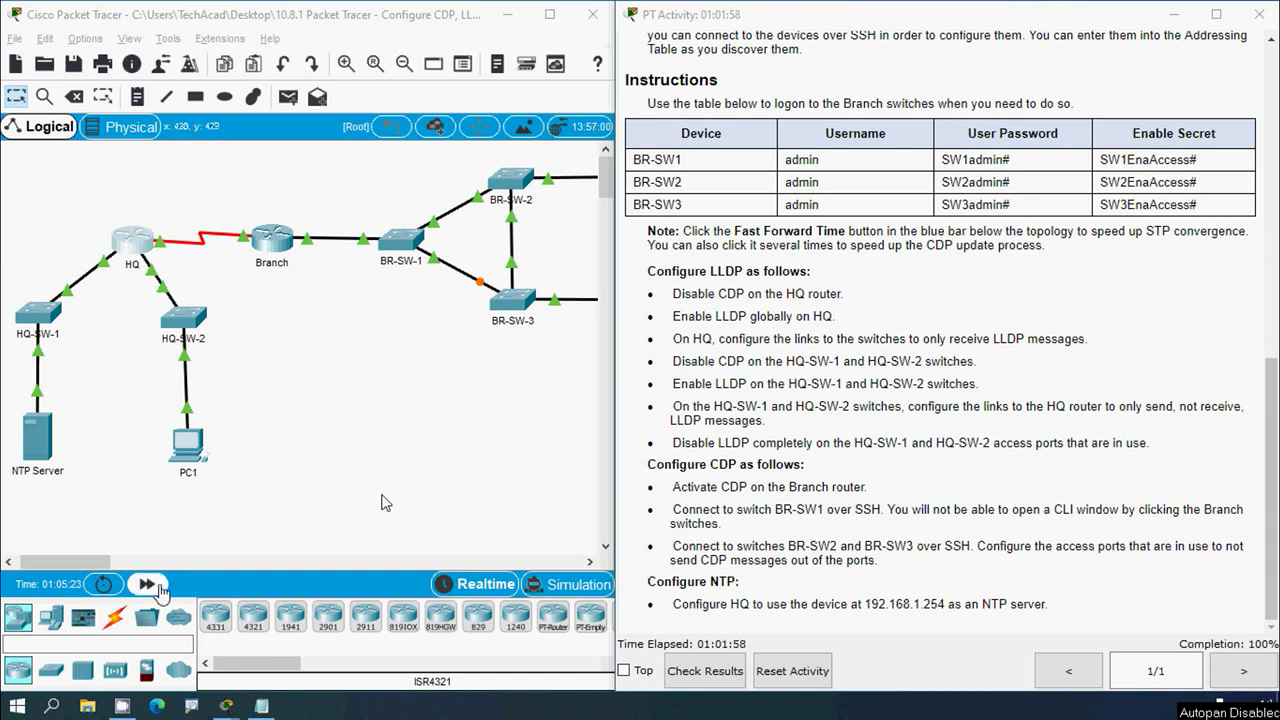
{"action": "left_click", "coordinate": [160, 582]}
{"action": "triple_click", "coordinate": [160, 583]}
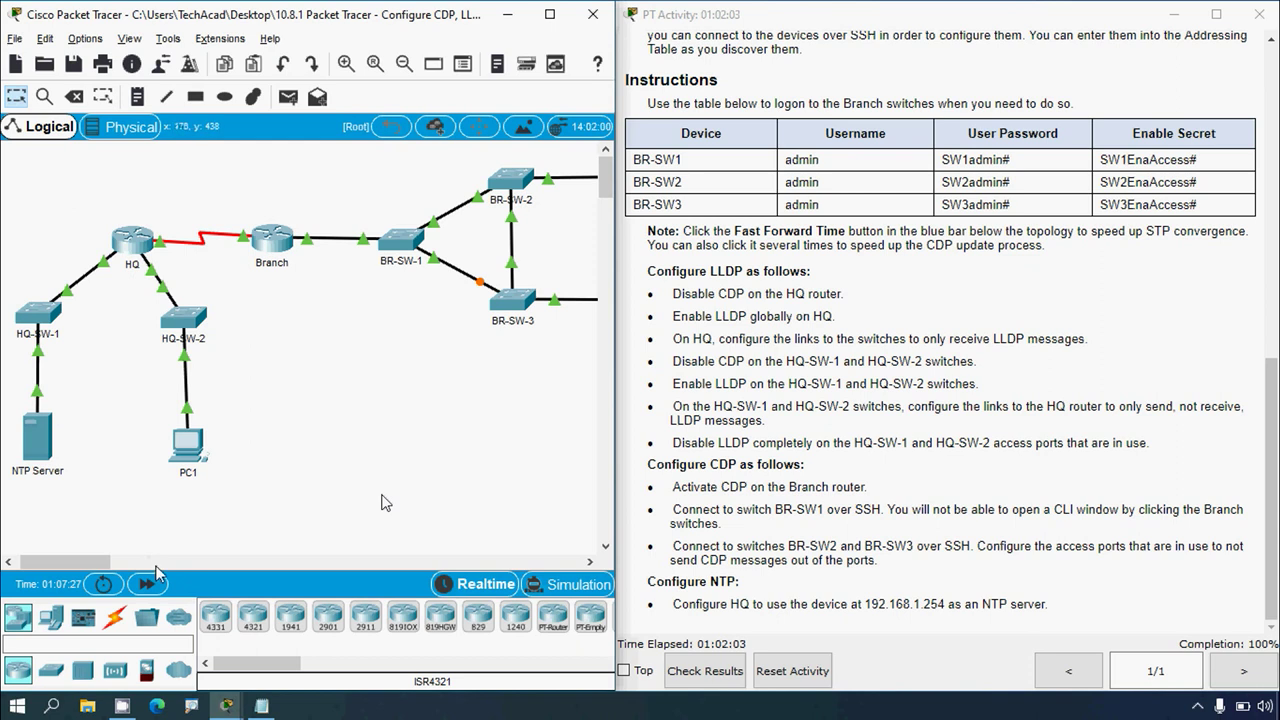
{"action": "triple_click", "coordinate": [148, 584]}
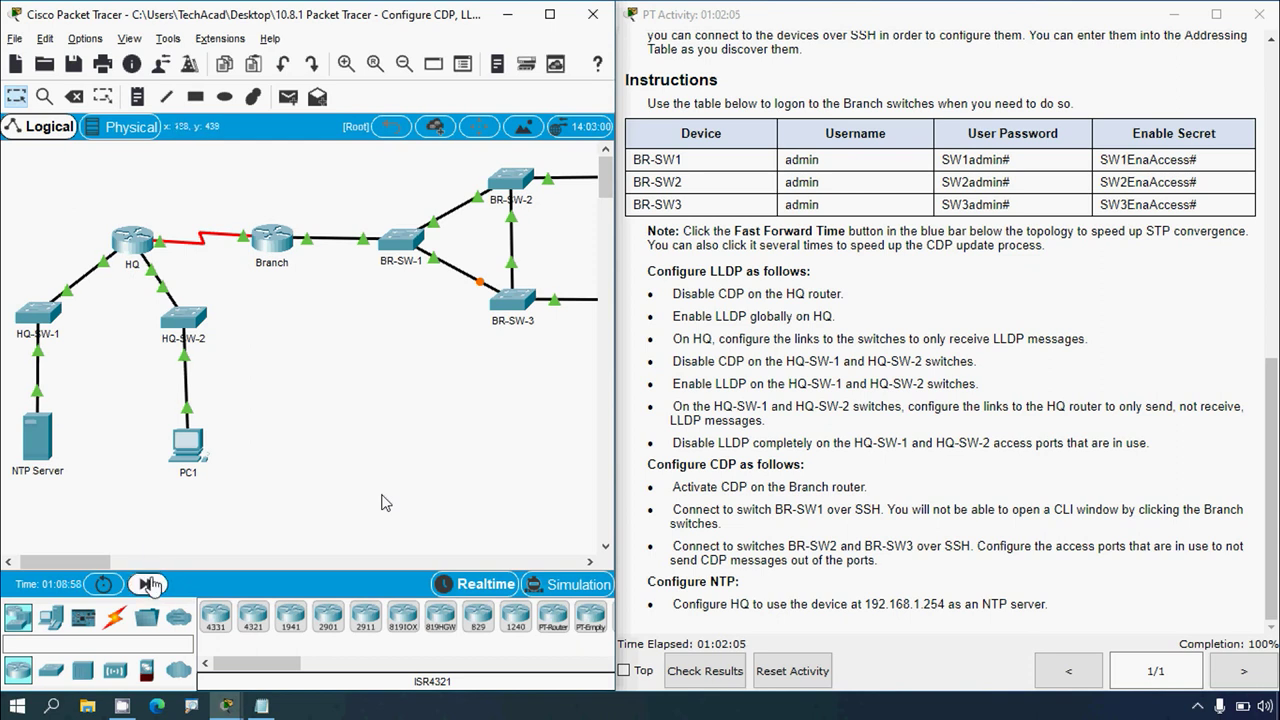
{"action": "double_click", "coordinate": [148, 584]}
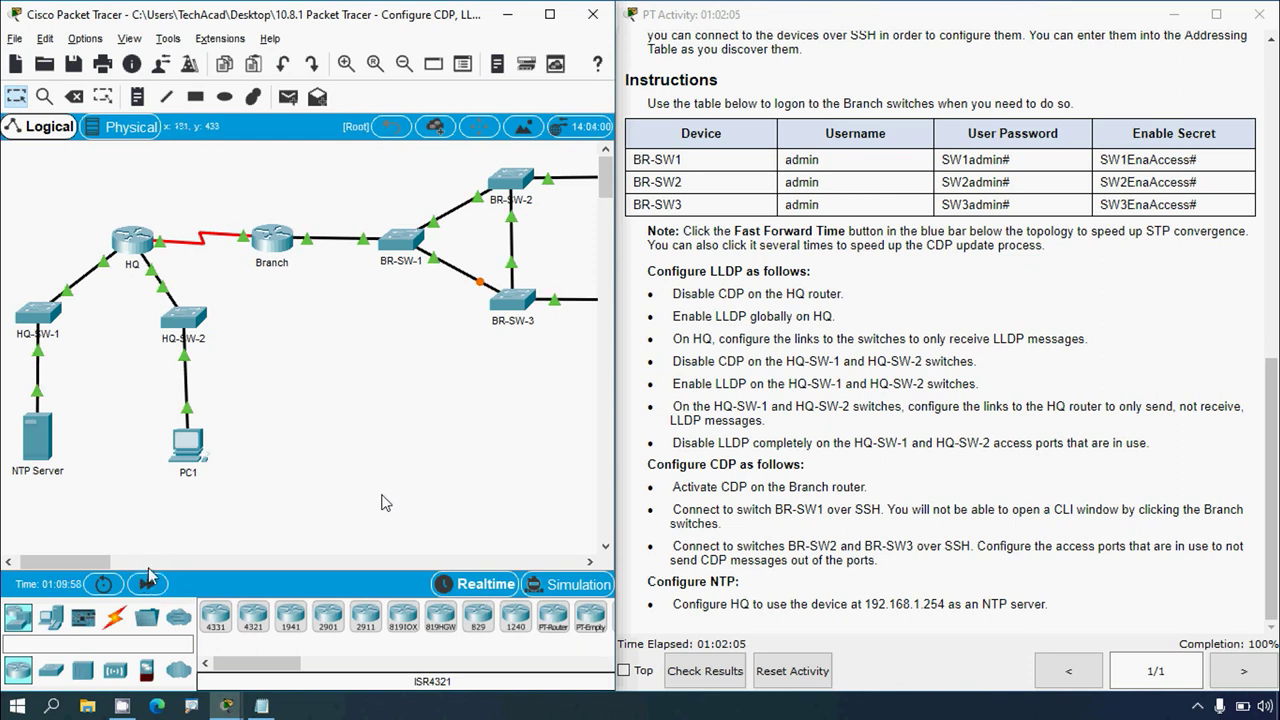
{"action": "scroll", "coordinate": [385, 503], "scroll_direction": "right", "scroll_amount": 5}
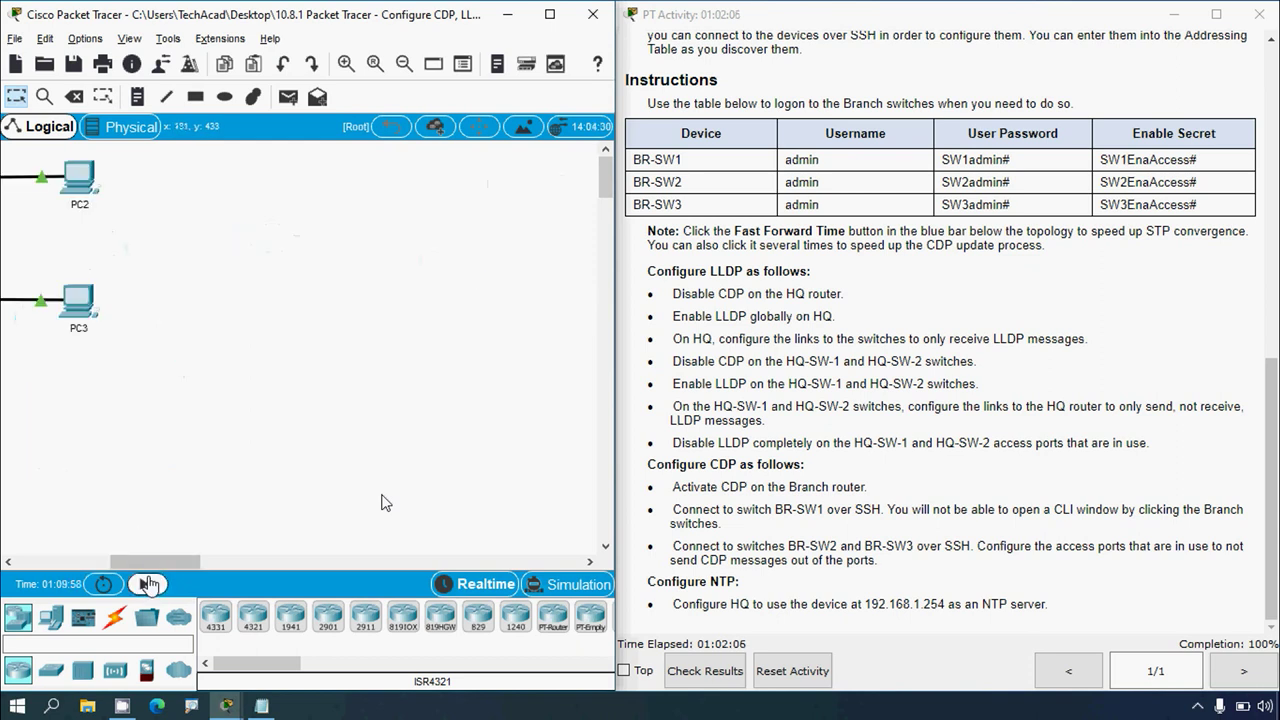
{"action": "left_click_drag", "start_coordinate": [155, 562], "coordinate": [50, 562]}
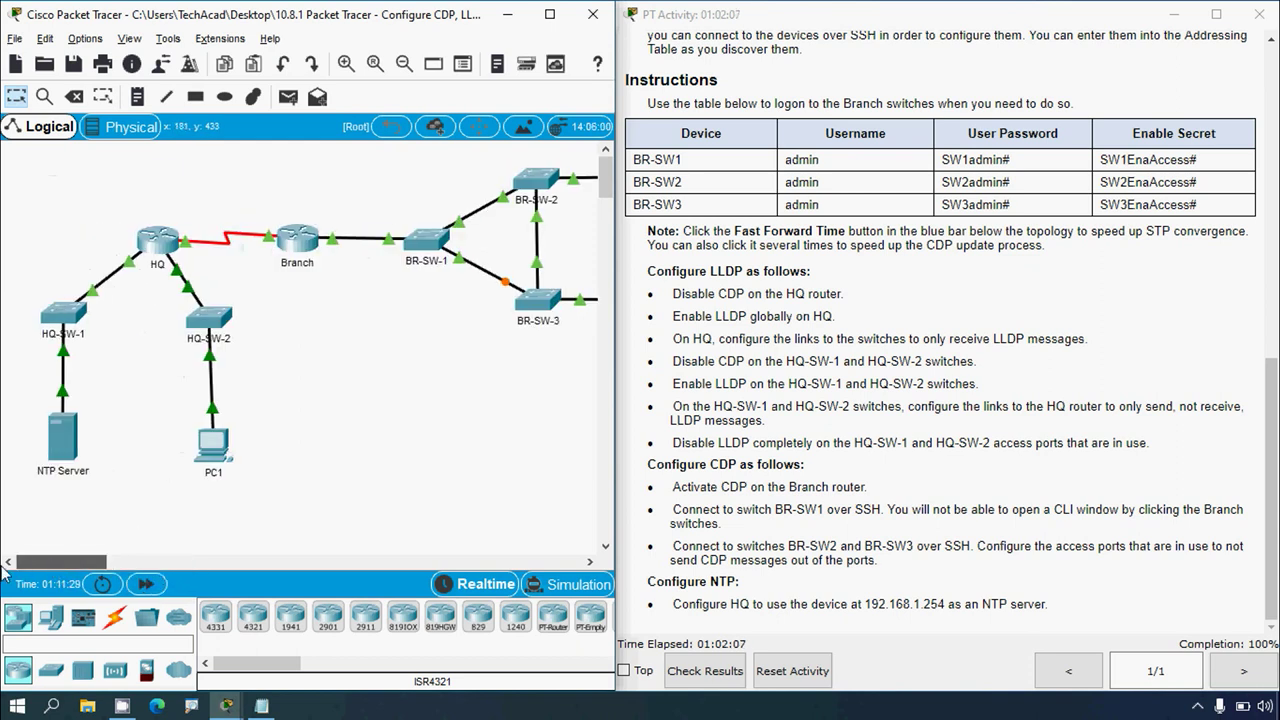
- Exit config mode on HQ and run show clock, which reads 1:3:29.3 UTC Fri Aug 23 2019
{"action": "left_click", "coordinate": [156, 250]}
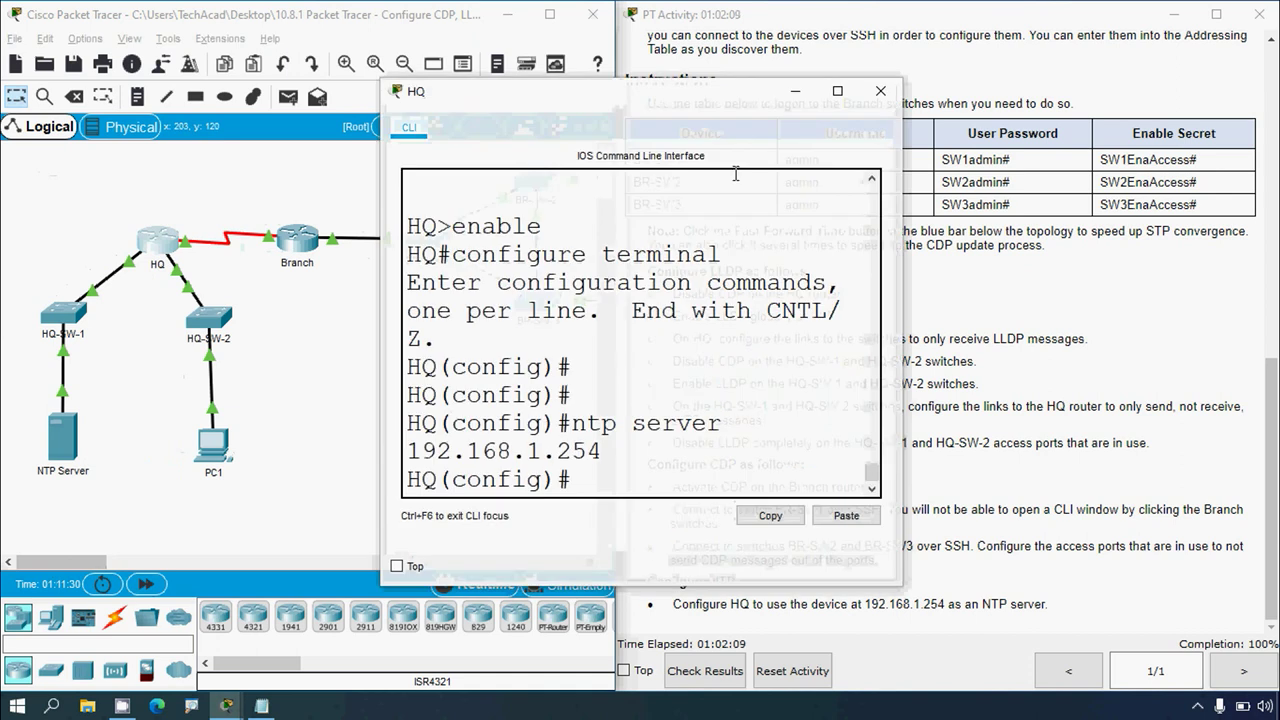
{"action": "left_click", "coordinate": [837, 92]}
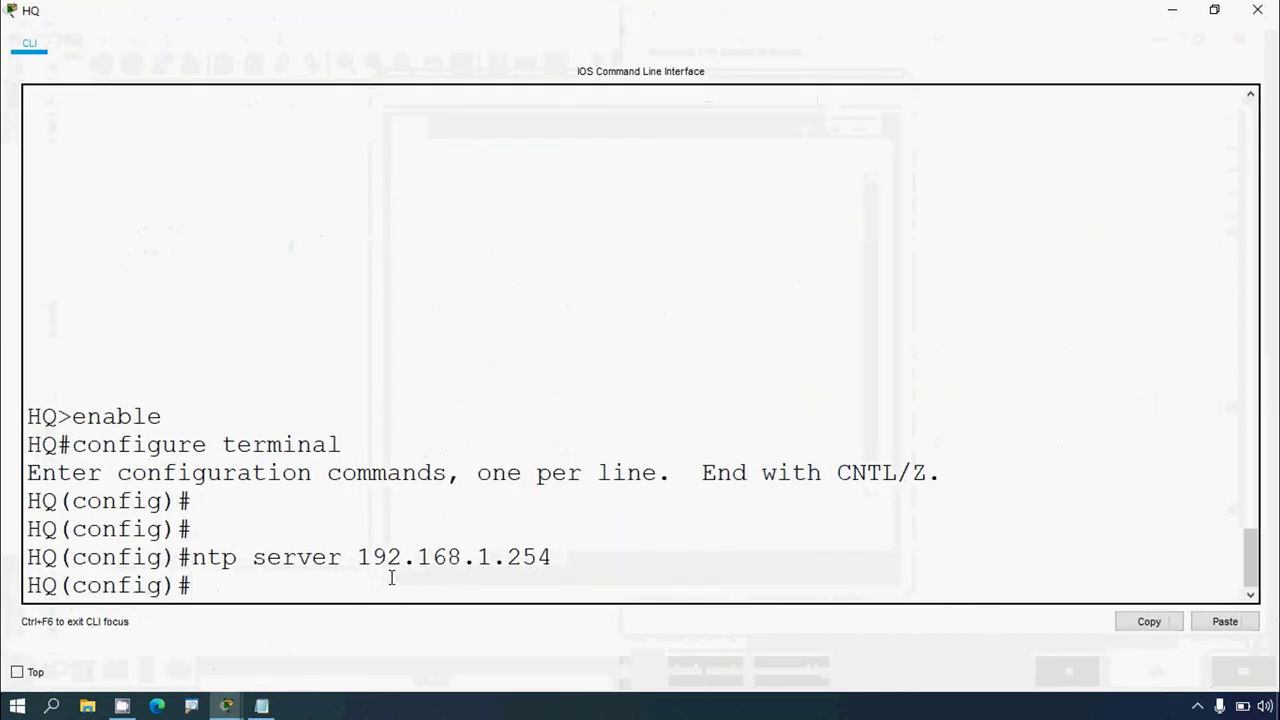
{"action": "type", "text": "exit"}
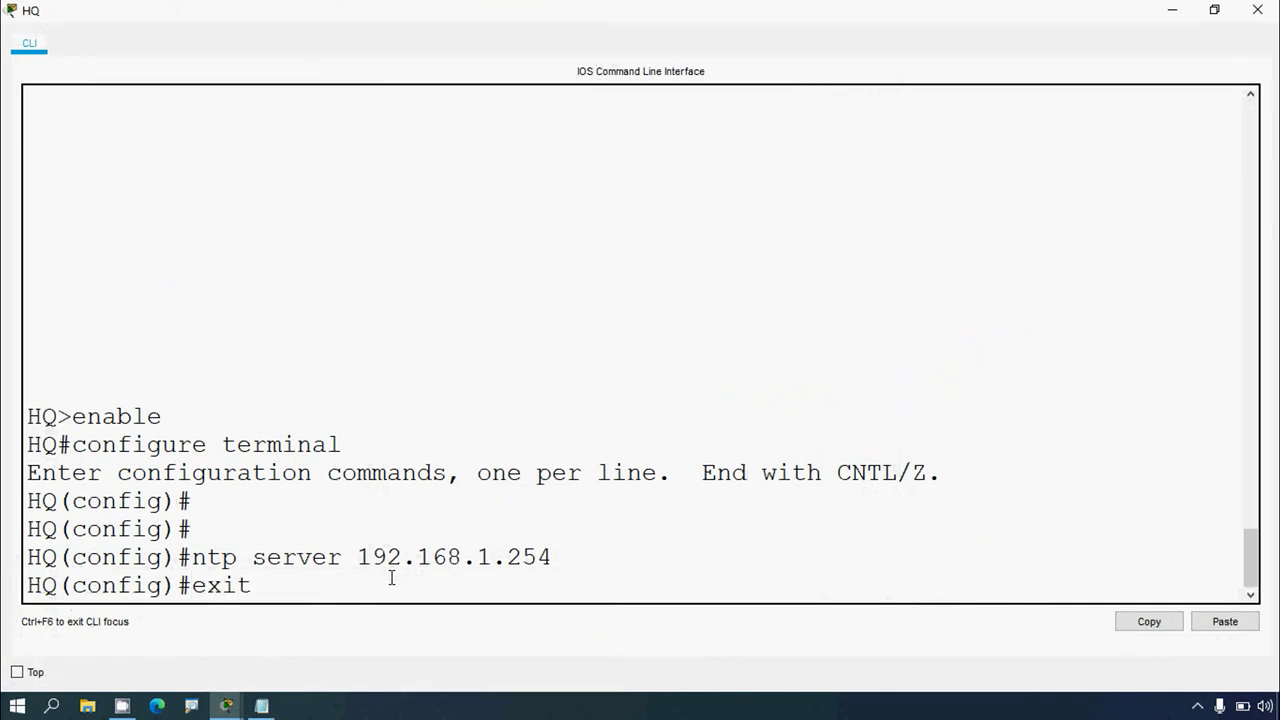
{"action": "key", "text": "Return"}
{"action": "key", "text": "Return"}
{"action": "type", "text": "show cloc"}
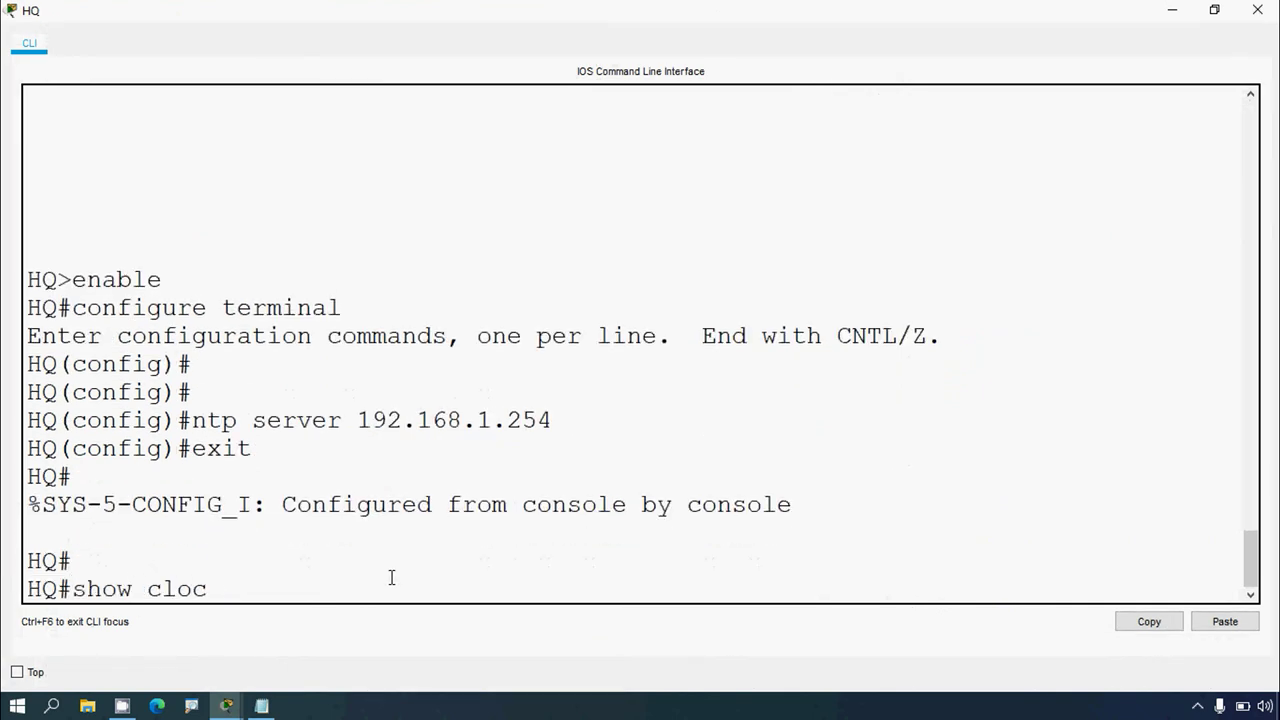
{"action": "type", "text": "k ?"}
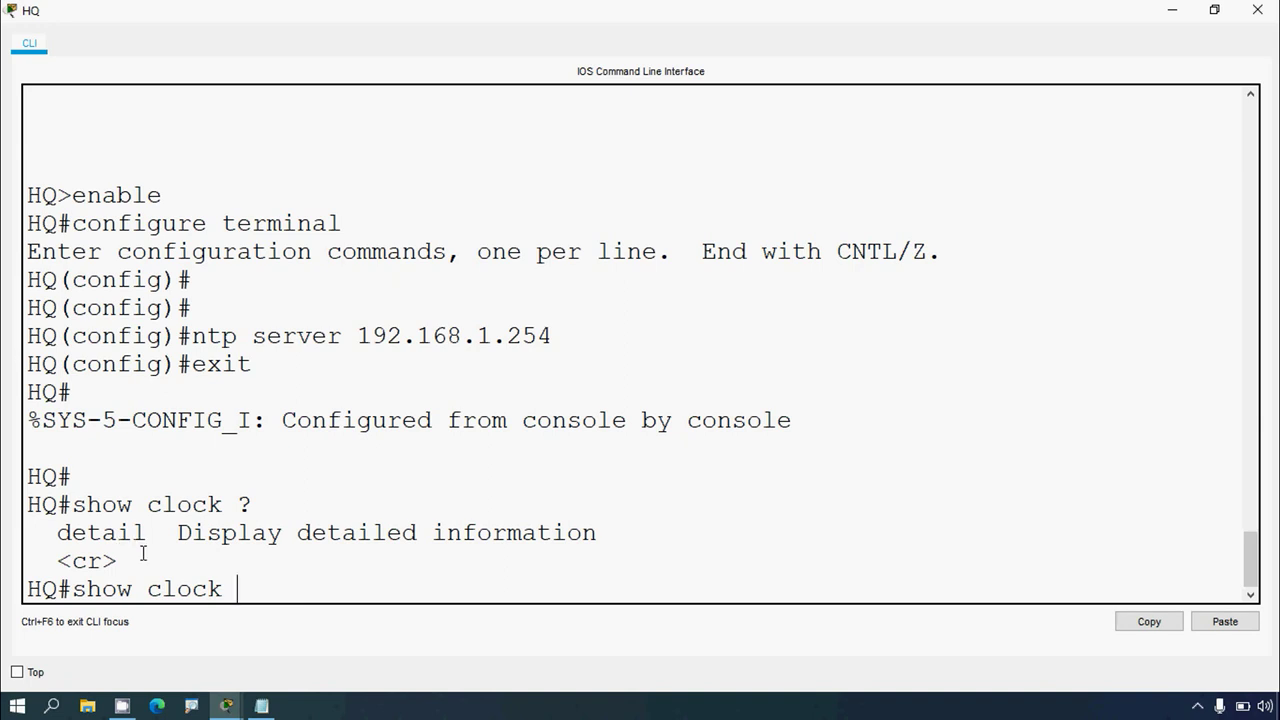
{"action": "type", "text": "det"}
{"action": "key", "text": "BackSpace"}
{"action": "key", "text": "BackSpace"}
{"action": "key", "text": "BackSpace"}
{"action": "key", "text": "Return"}
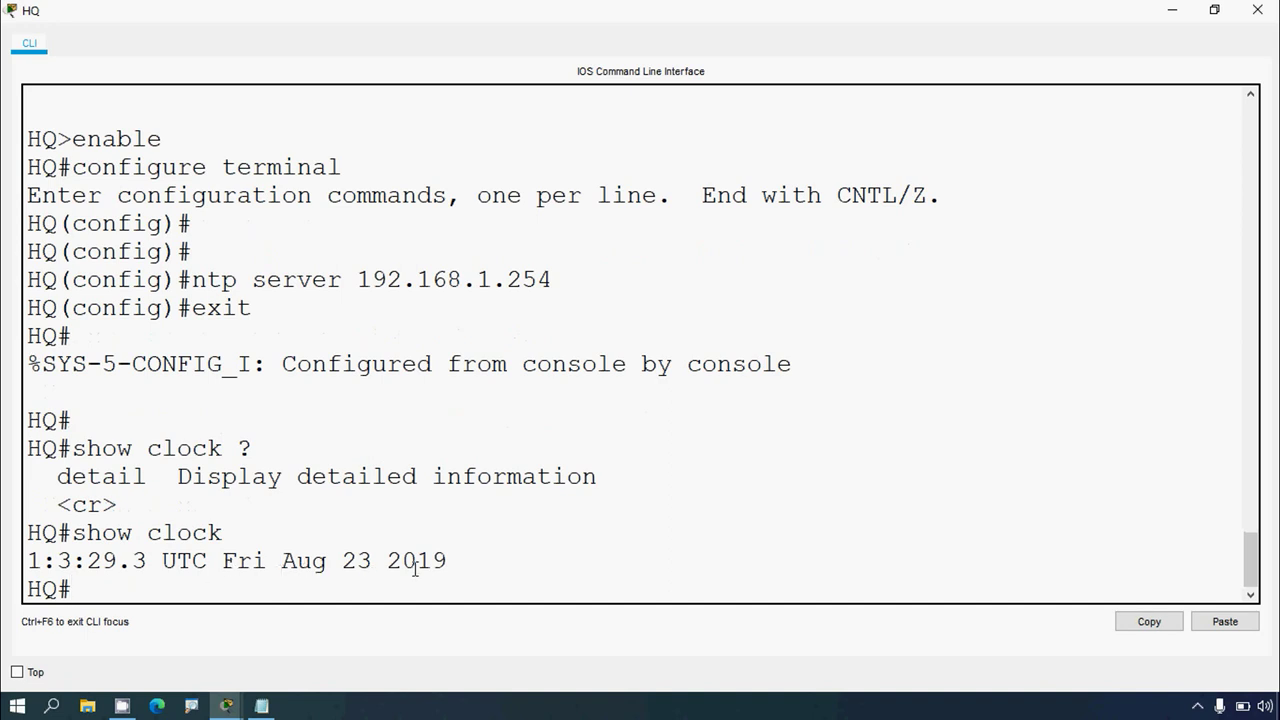
{"action": "left_click_drag", "start_coordinate": [448, 562], "coordinate": [28, 562]}
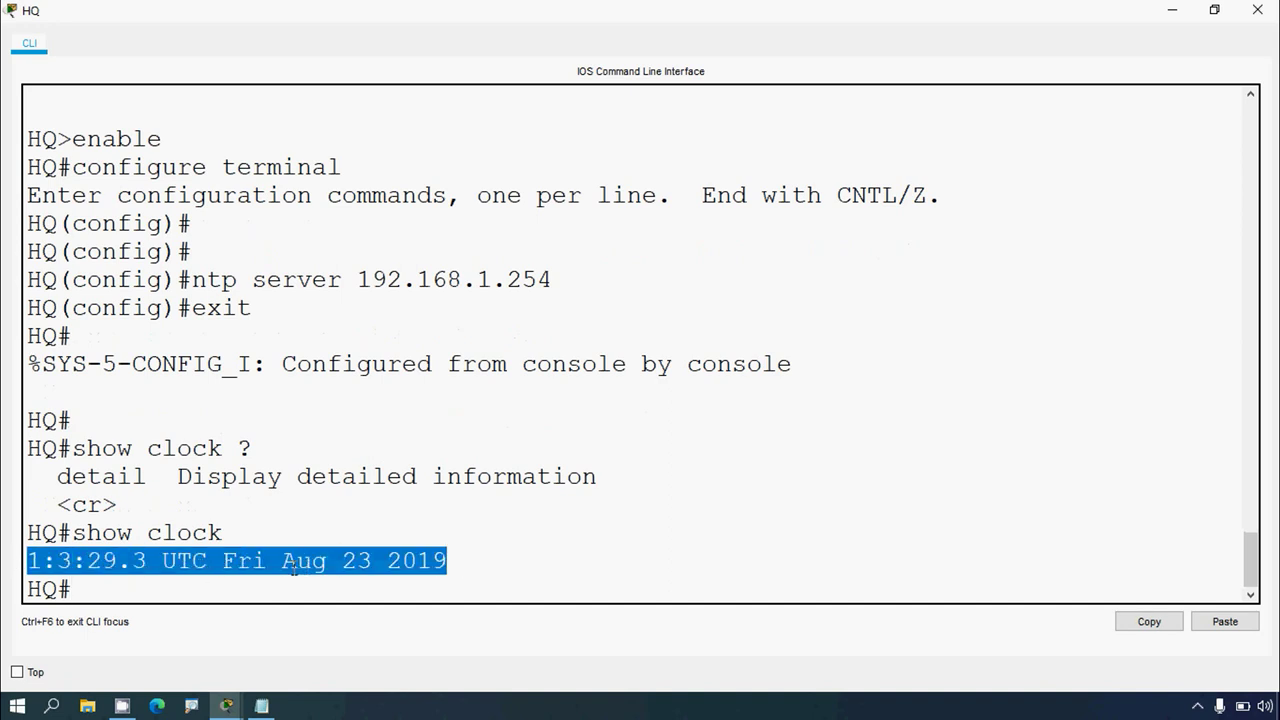
{"action": "left_click", "coordinate": [186, 588]}
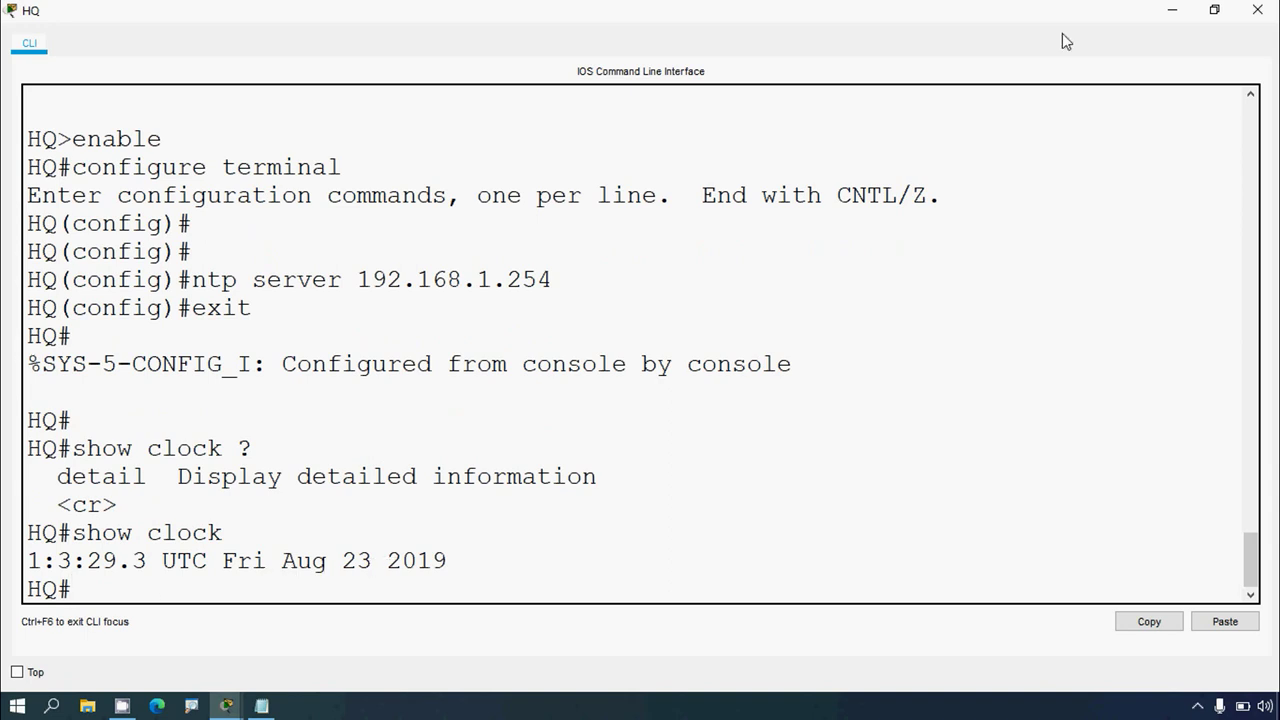
- Briefly open and close the NTP Server window, then reopen the HQ console maximized
{"action": "left_click", "coordinate": [1170, 10]}
{"action": "left_click", "coordinate": [62, 438]}
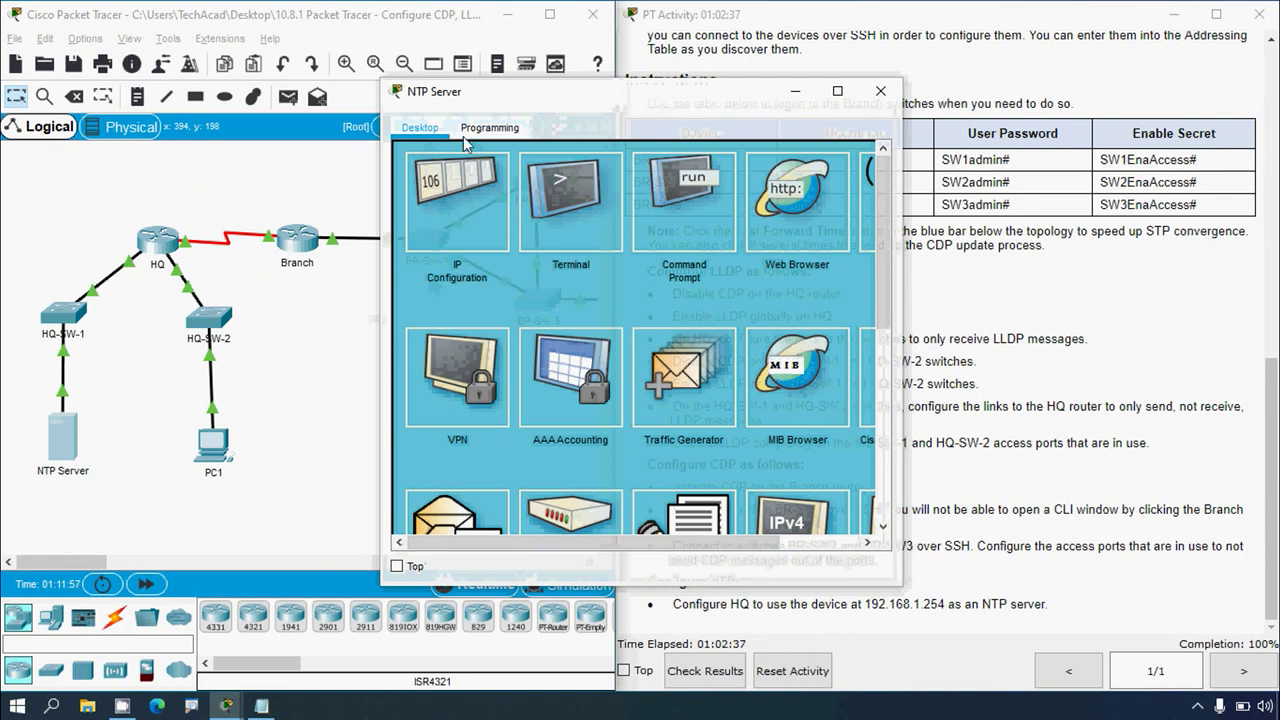
{"action": "left_click", "coordinate": [877, 95]}
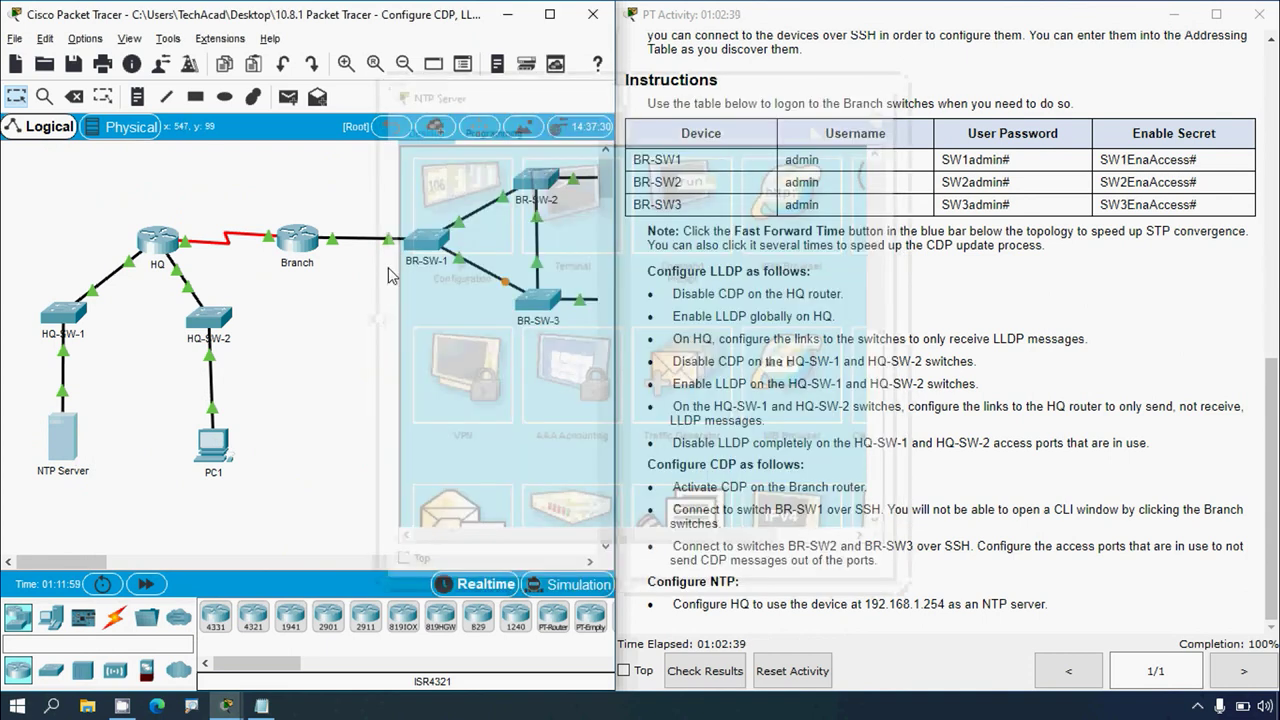
{"action": "left_click", "coordinate": [155, 248]}
{"action": "left_click", "coordinate": [837, 91]}
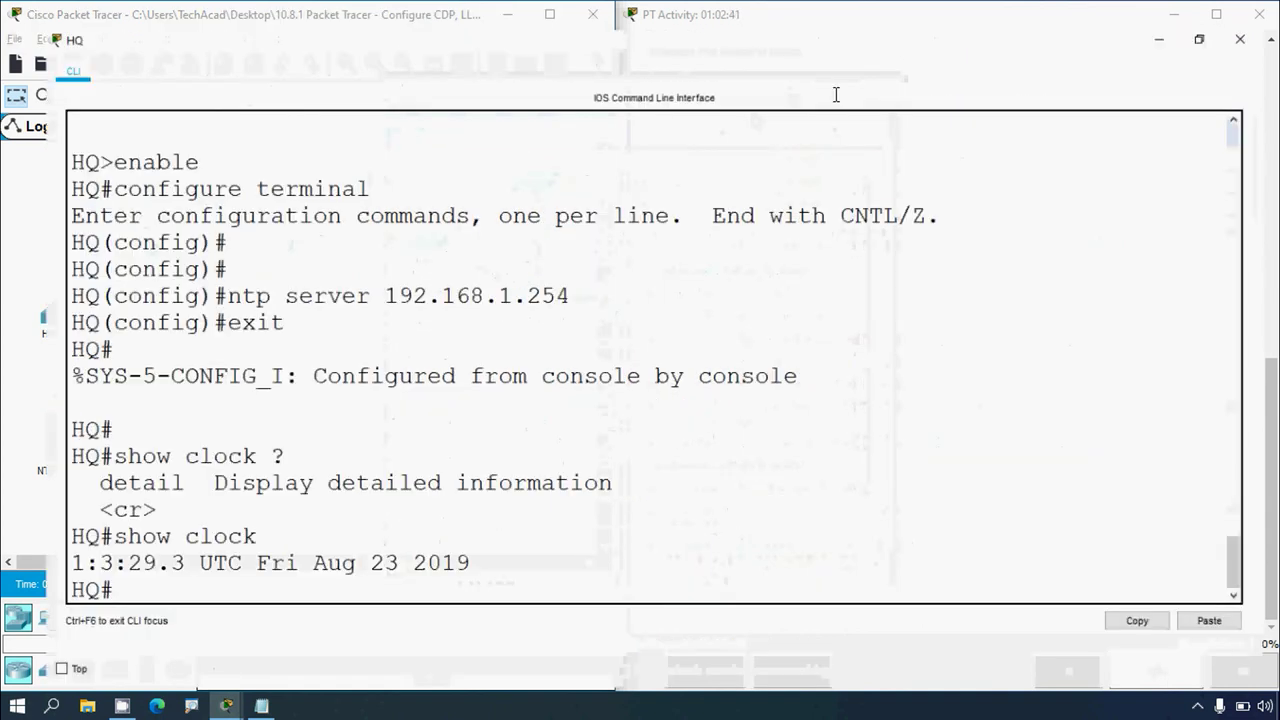
- Run show clock detail on HQ to confirm 'Time source is NTP', then close the console
{"action": "type", "text": "show"}
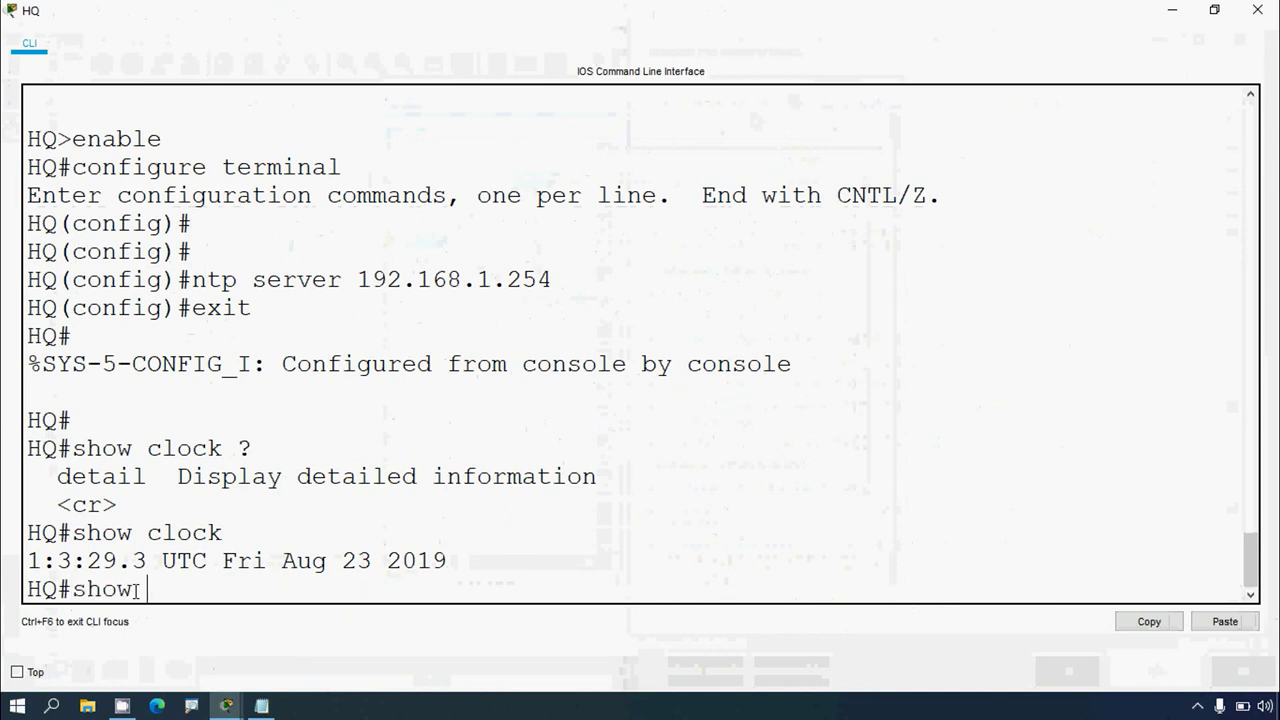
{"action": "type", "text": " clock "}
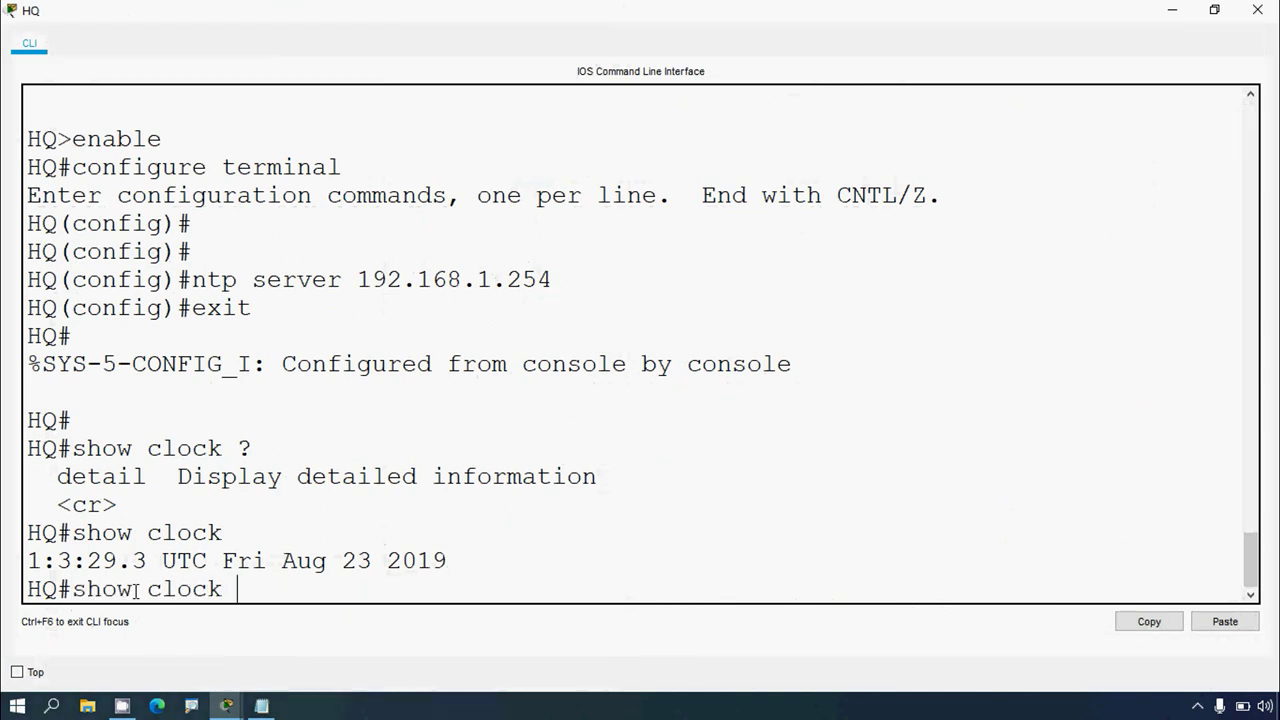
{"action": "type", "text": "detail"}
{"action": "key", "text": "Return"}
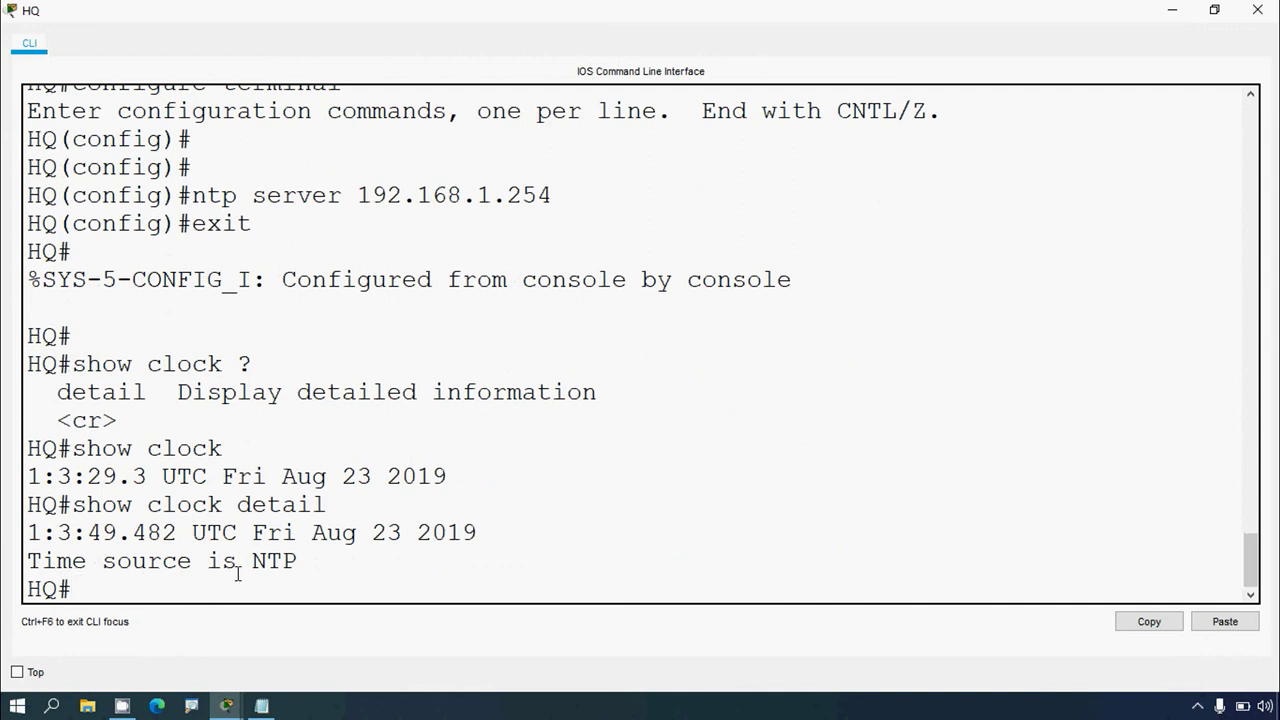
{"action": "left_click_drag", "start_coordinate": [293, 561], "coordinate": [5, 570]}
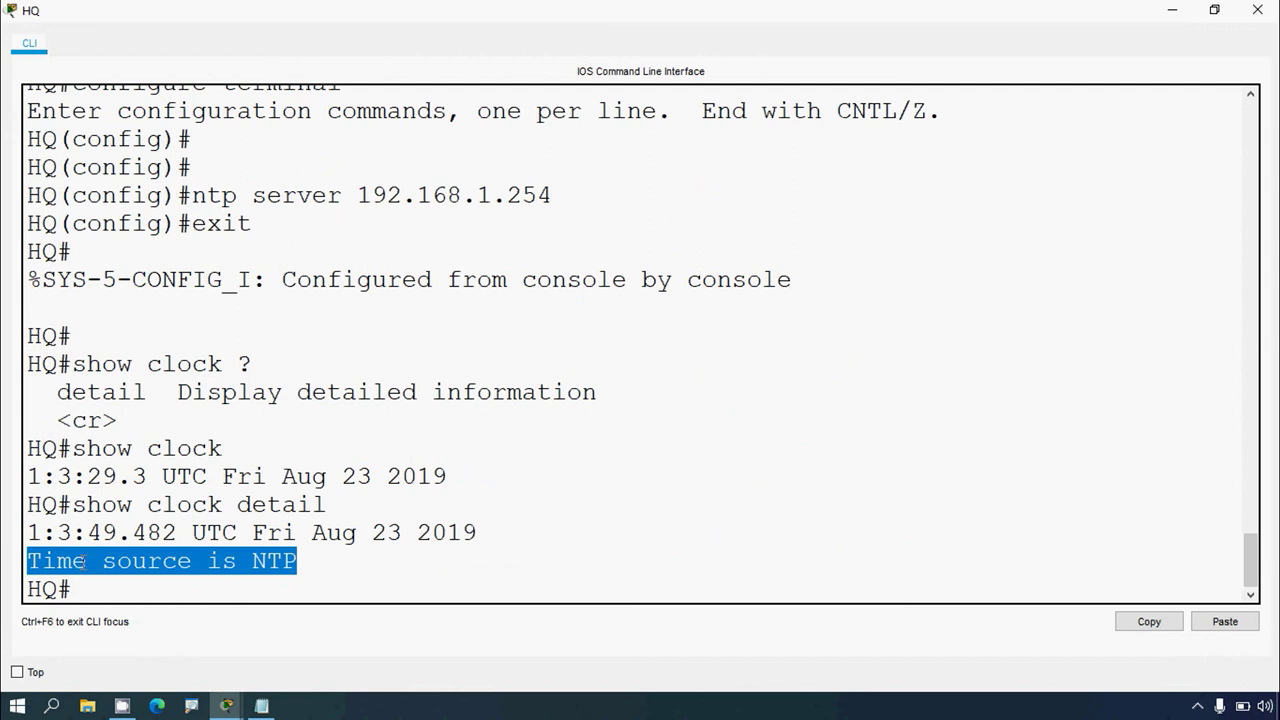
{"action": "left_click", "coordinate": [305, 560]}
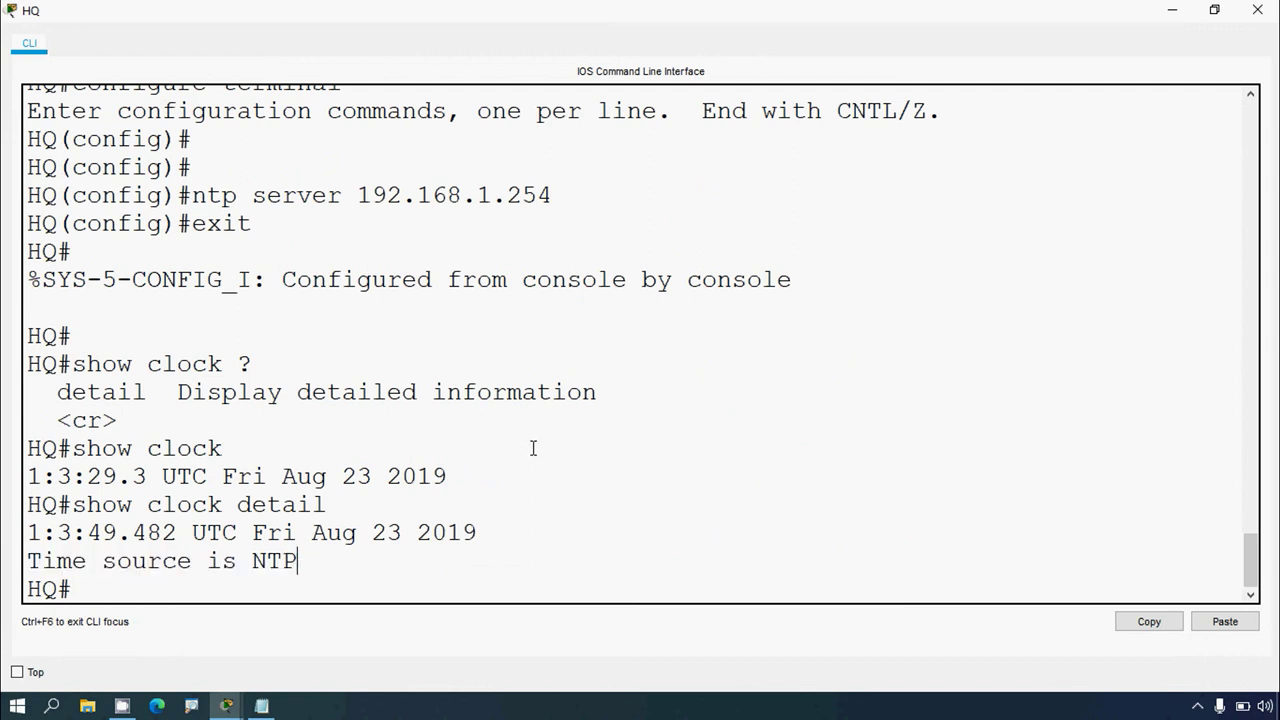
{"action": "left_click", "coordinate": [1257, 10]}
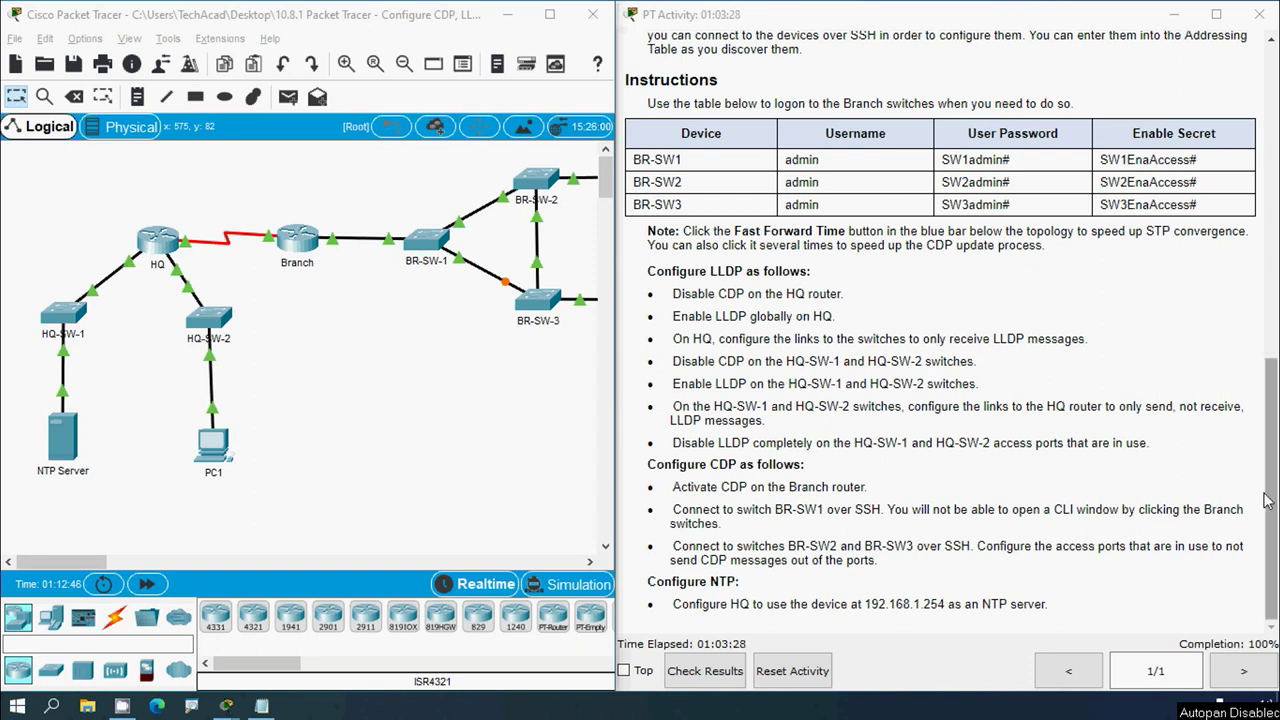
{"action": "left_click_drag", "start_coordinate": [1265, 500], "coordinate": [1268, 185]}
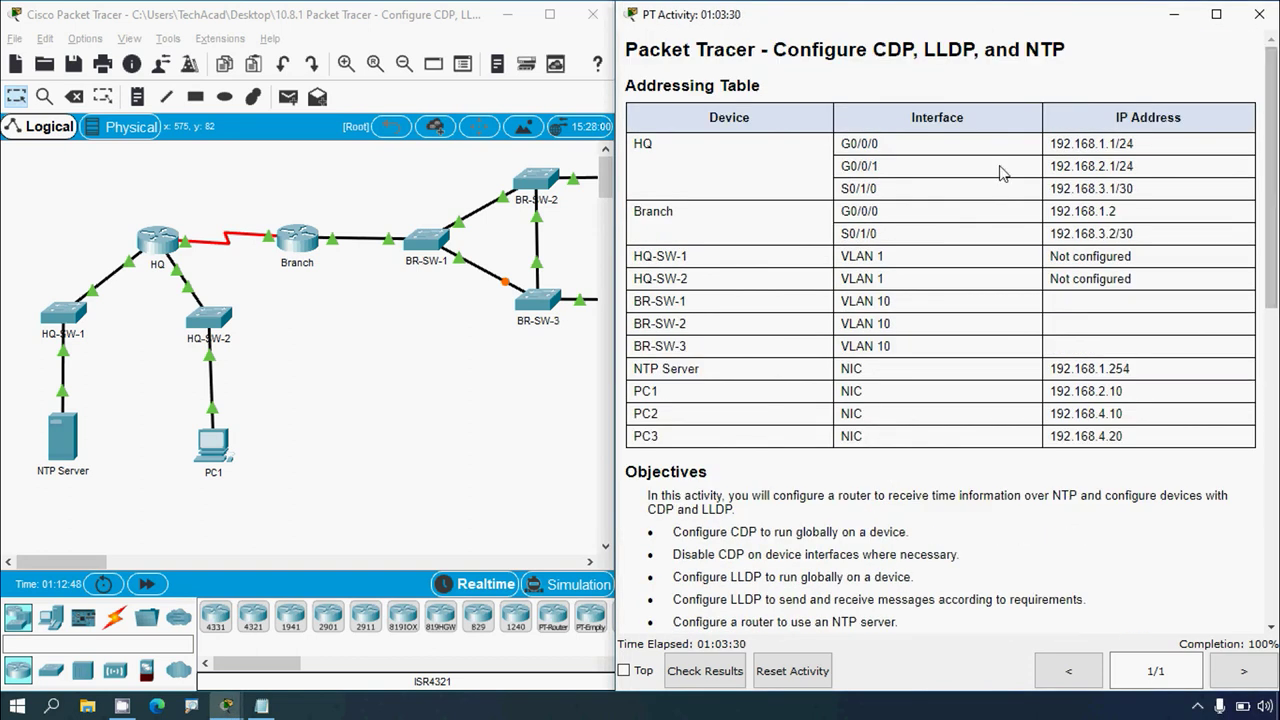